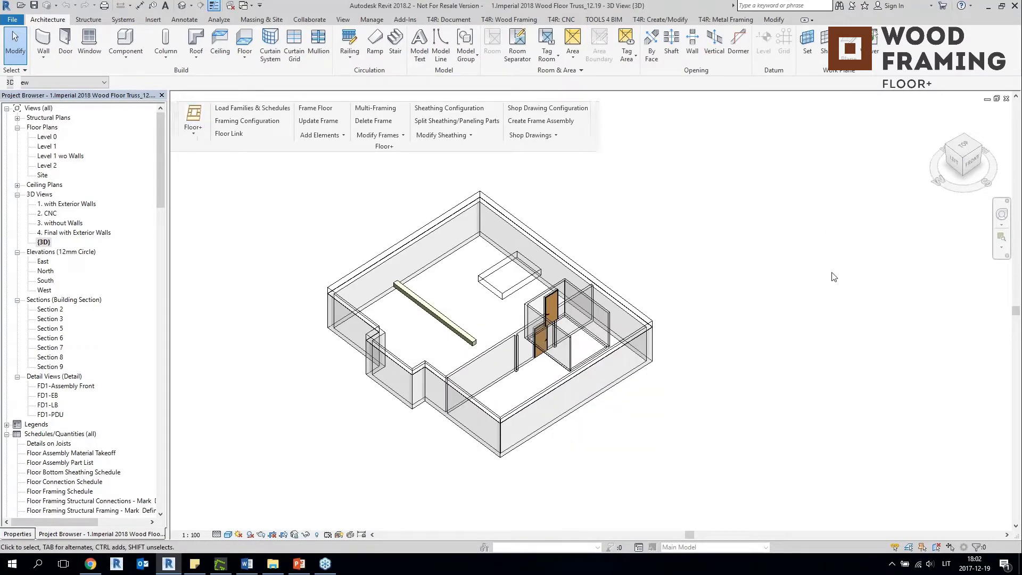
pyautogui.keyDown('shift'); pyautogui.moveTo(832, 275); pyautogui.dragTo(856, 263, button='middle'); pyautogui.keyUp('shift')
pyautogui.scroll(2, 468, 291)
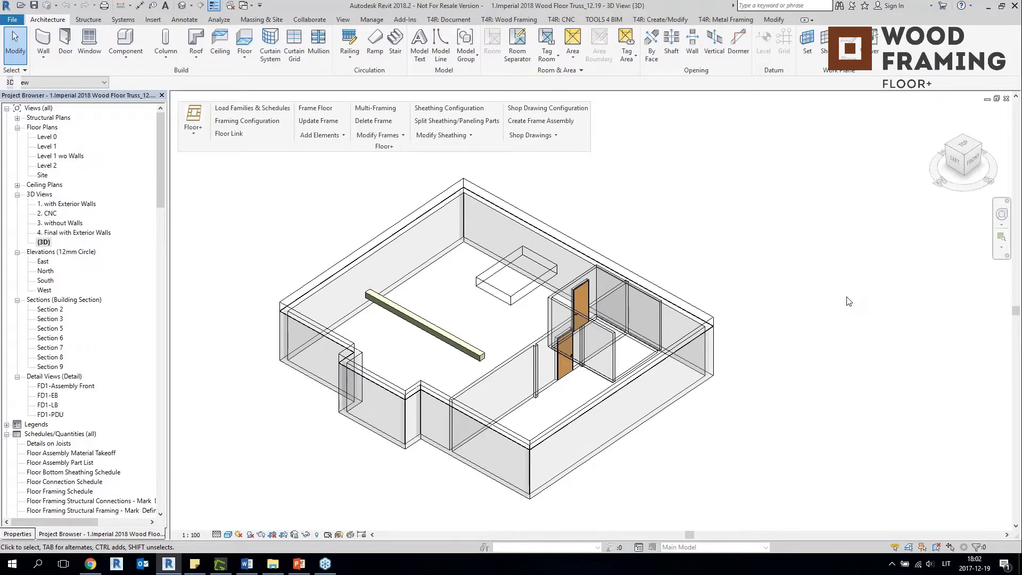
pyautogui.moveTo(848, 301)
pyautogui.keyDown('shift'); pyautogui.mouseDown(button='middle')
pyautogui.moveTo(844, 217)
pyautogui.moveTo(849, 314)
pyautogui.mouseUp(button='middle'); pyautogui.keyUp('shift')
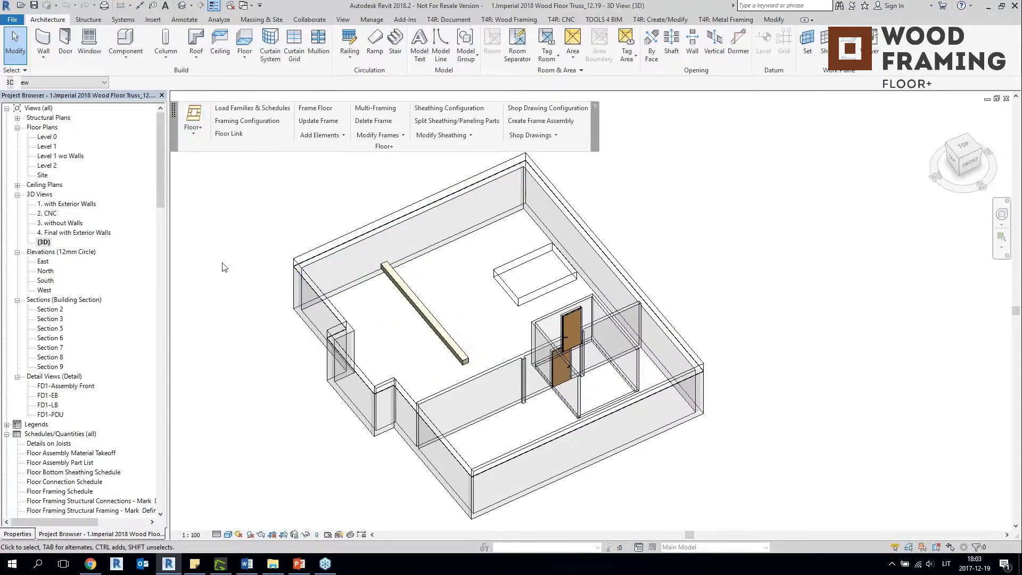
pyautogui.keyDown('shift'); pyautogui.moveTo(264, 364); pyautogui.dragTo(291, 356, button='middle'); pyautogui.keyUp('shift')
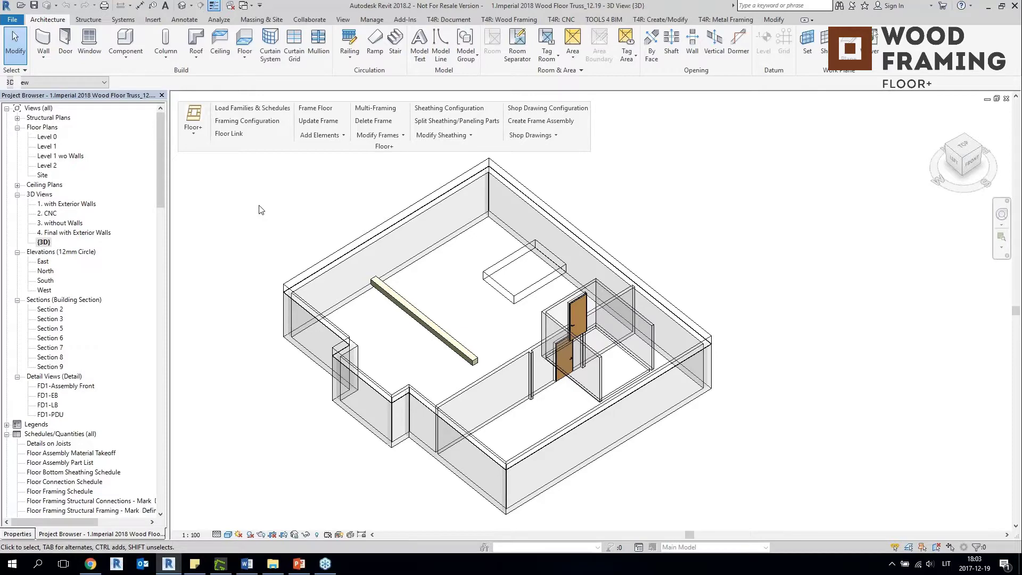
pyautogui.keyDown('shift'); pyautogui.moveTo(282, 403); pyautogui.dragTo(234, 393, button='middle'); pyautogui.keyUp('shift')
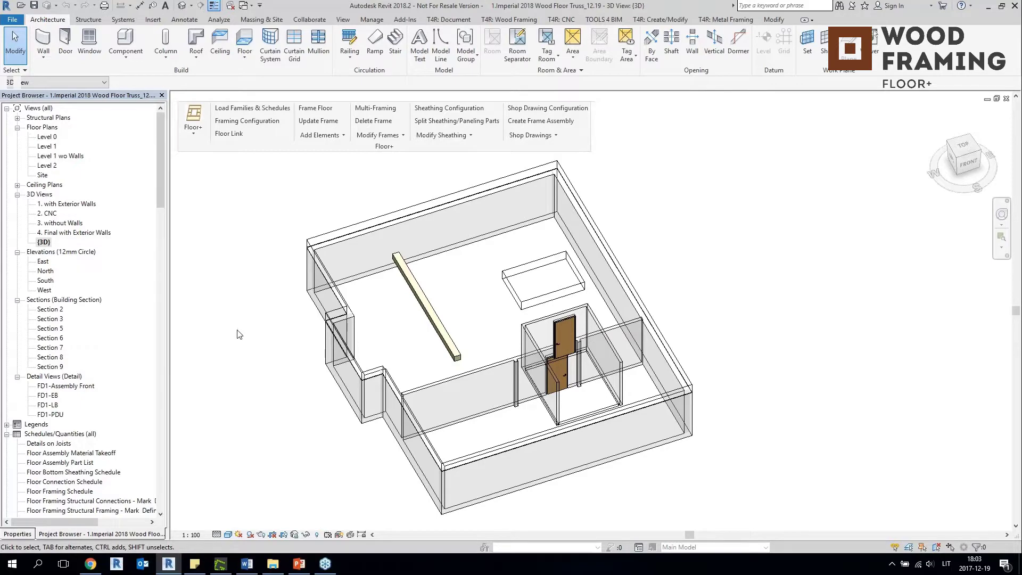
pyautogui.moveTo(730, 268)
pyautogui.keyDown('shift'); pyautogui.mouseDown(button='middle')
pyautogui.moveTo(798, 285)
pyautogui.moveTo(771, 249)
pyautogui.mouseUp(button='middle'); pyautogui.keyUp('shift')
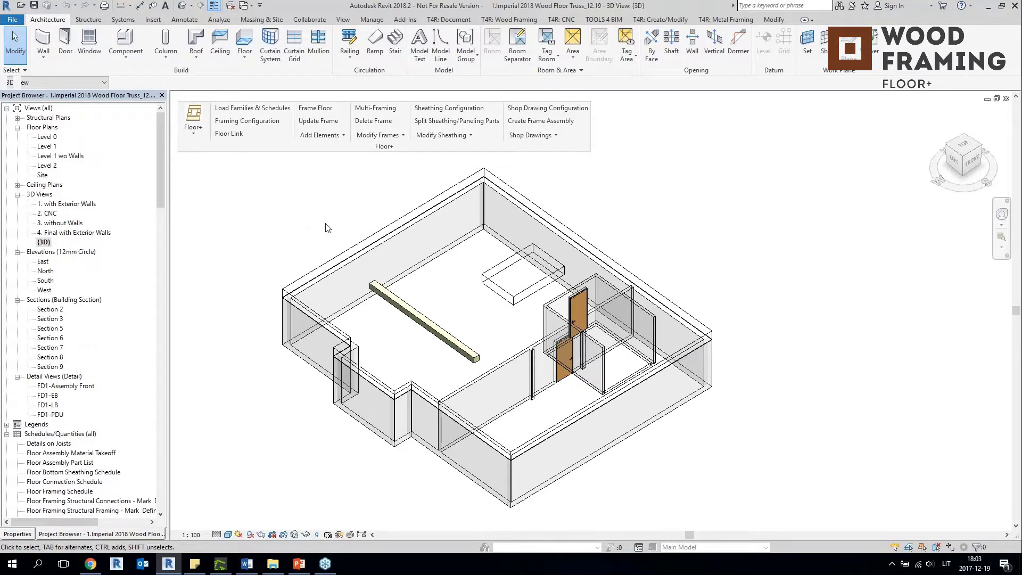
# Review the Floor truss 400 layer settings in Floor Link and the framing configurations available for its structure layer.
pyautogui.click(377, 238)
pyautogui.click(230, 135)
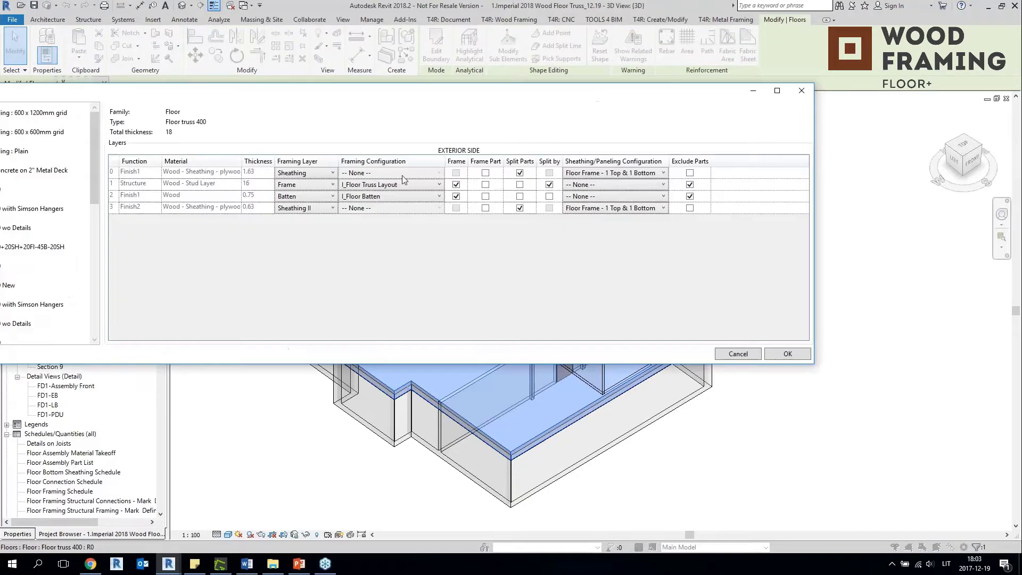
pyautogui.click(432, 187)
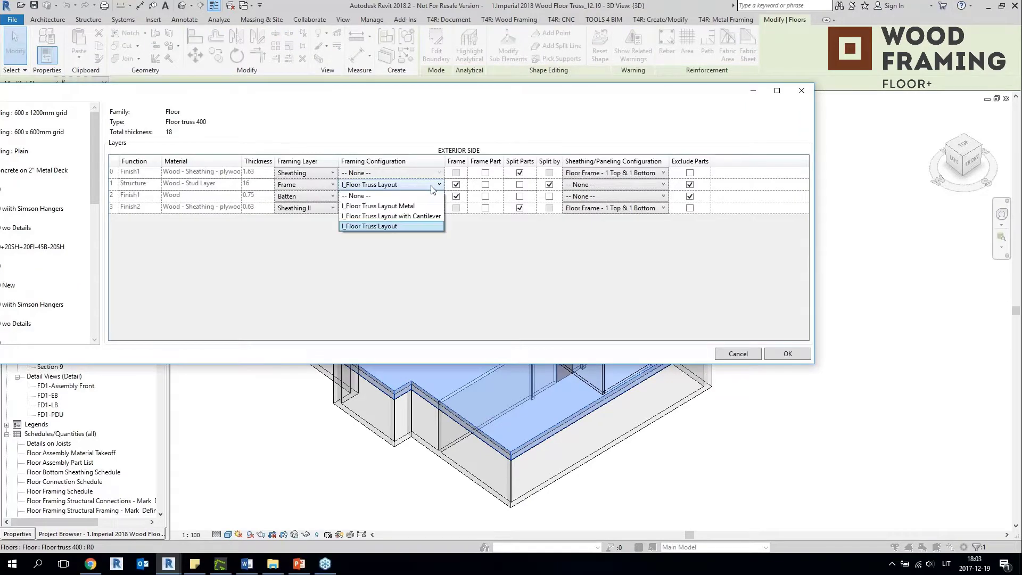
pyautogui.click(431, 187)
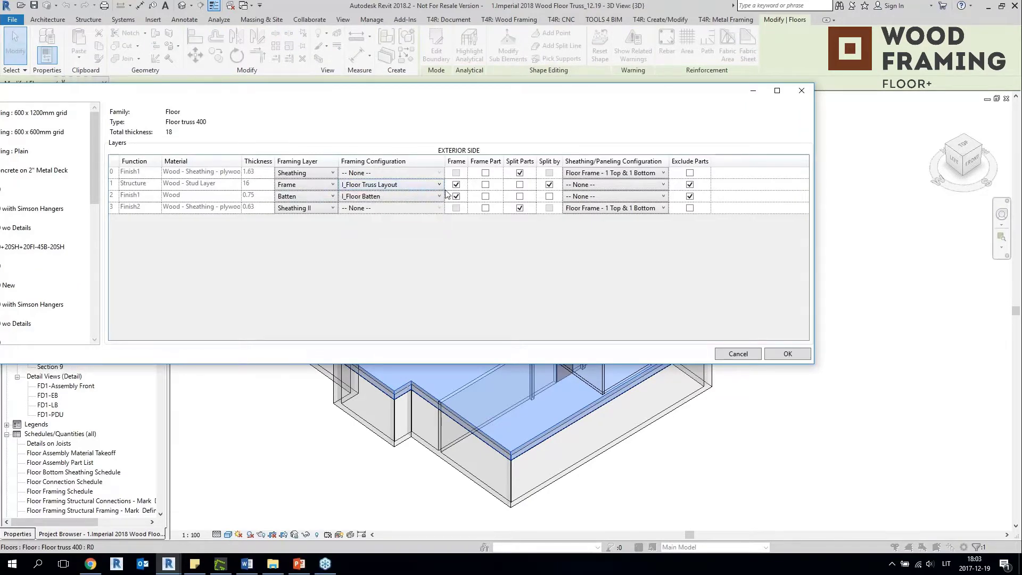
pyautogui.click(801, 91)
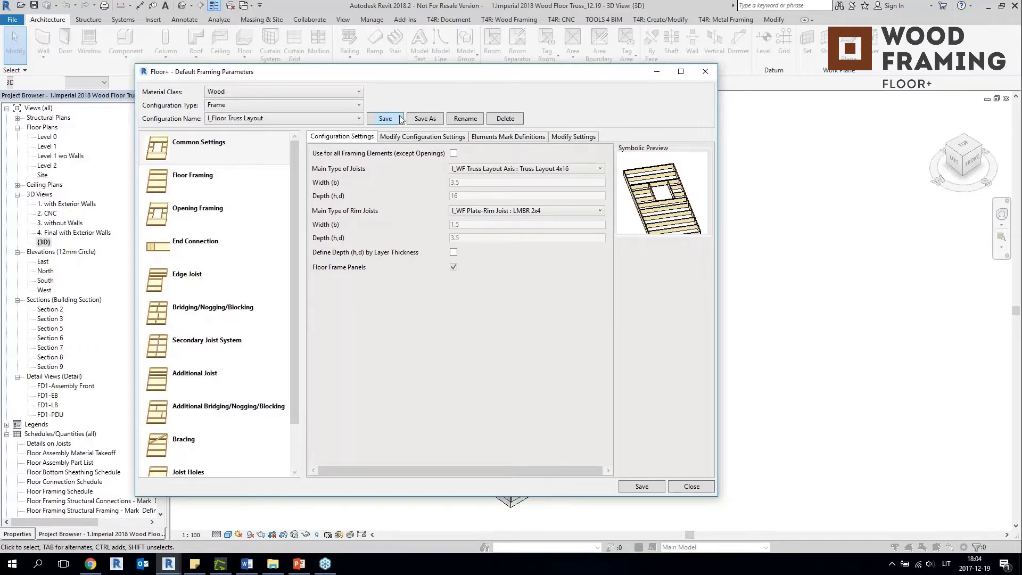
# Review the main joist type and the Common Joist, Rim Joist 2 and Rim Joist 1 settings of the I_Floor Truss Layout configuration.
pyautogui.click(587, 170)
pyautogui.click(586, 170)
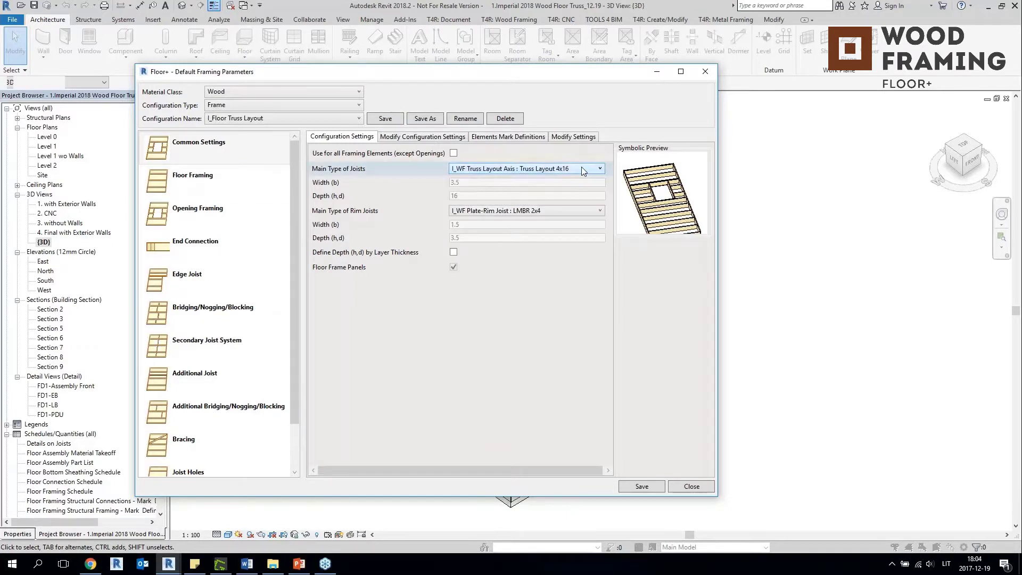
pyautogui.click(188, 185)
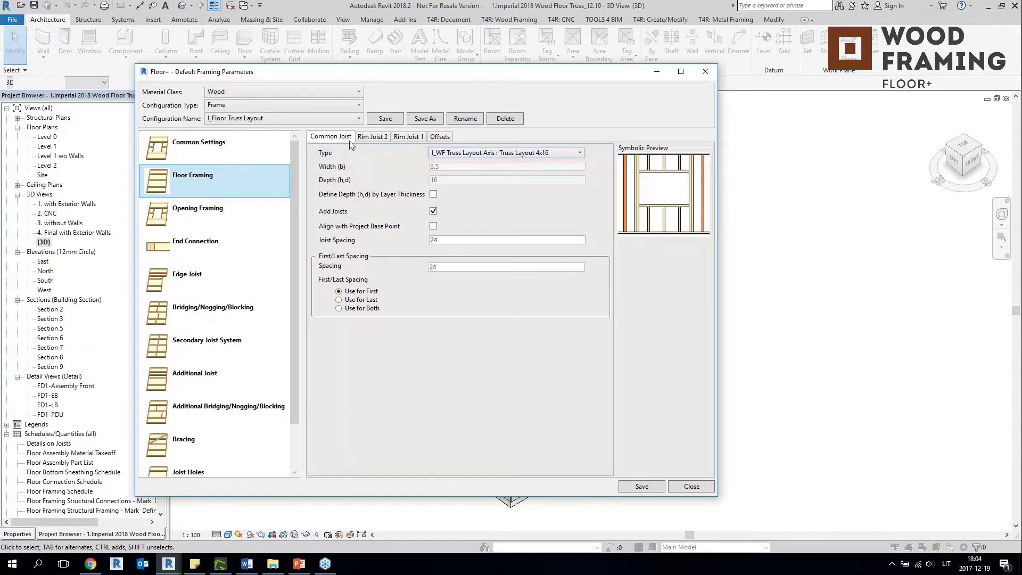
pyautogui.click(371, 137)
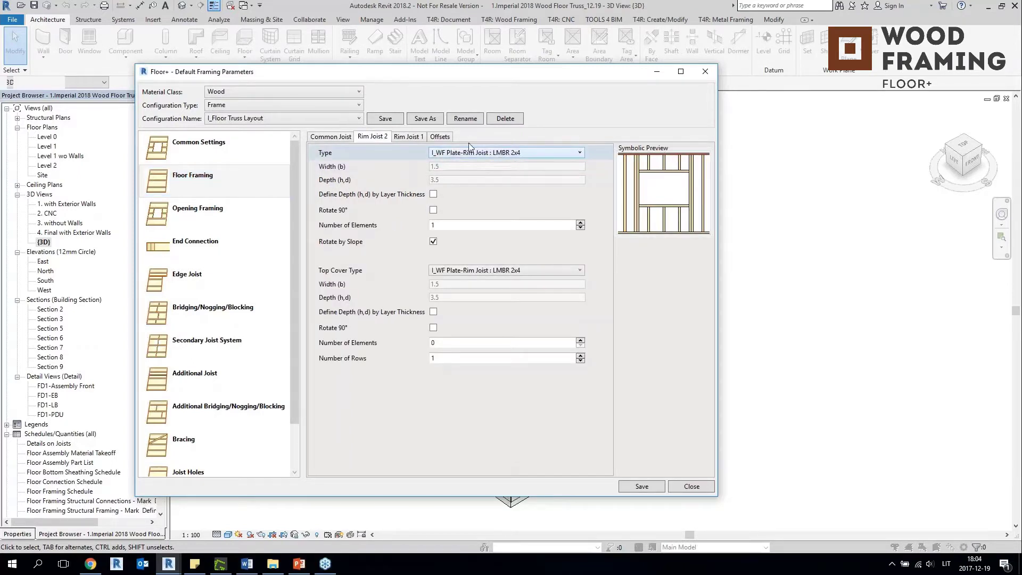
pyautogui.click(407, 137)
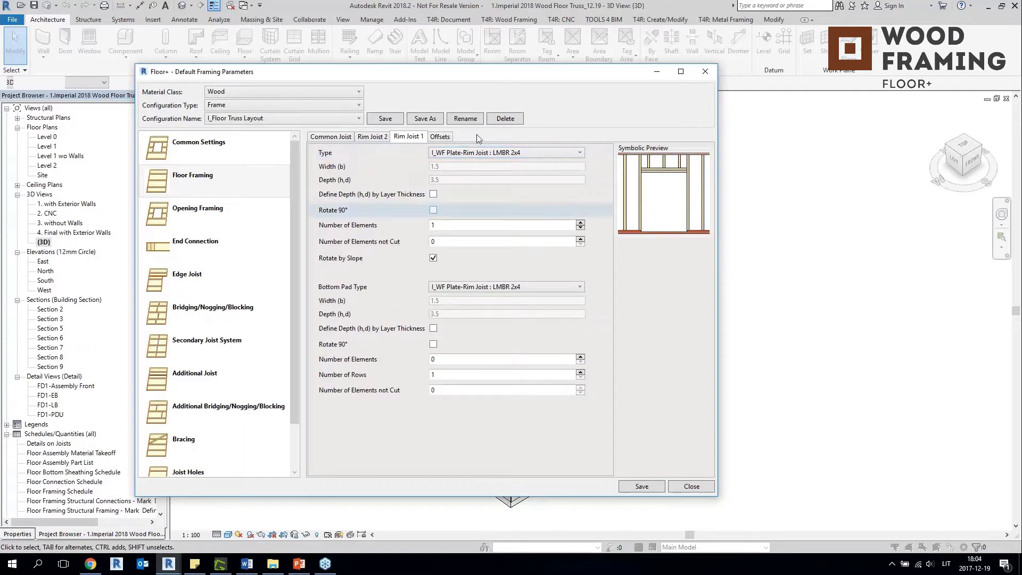
# Review the structural opening framing configuration for the 96 to 400 width range, including its trimming joist and Header 2 settings.
pyautogui.click(244, 202)
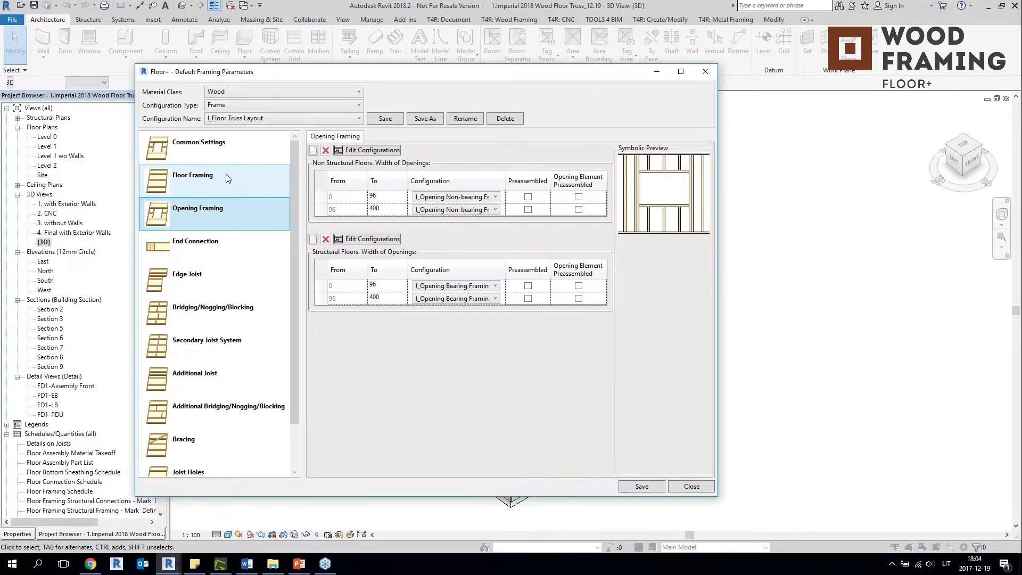
pyautogui.click(321, 298)
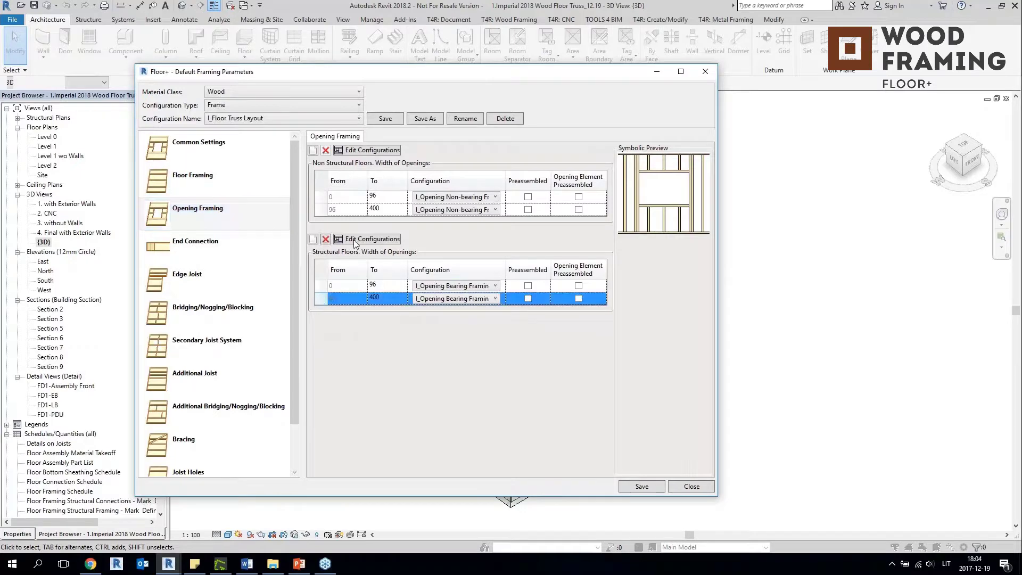
pyautogui.click(372, 238)
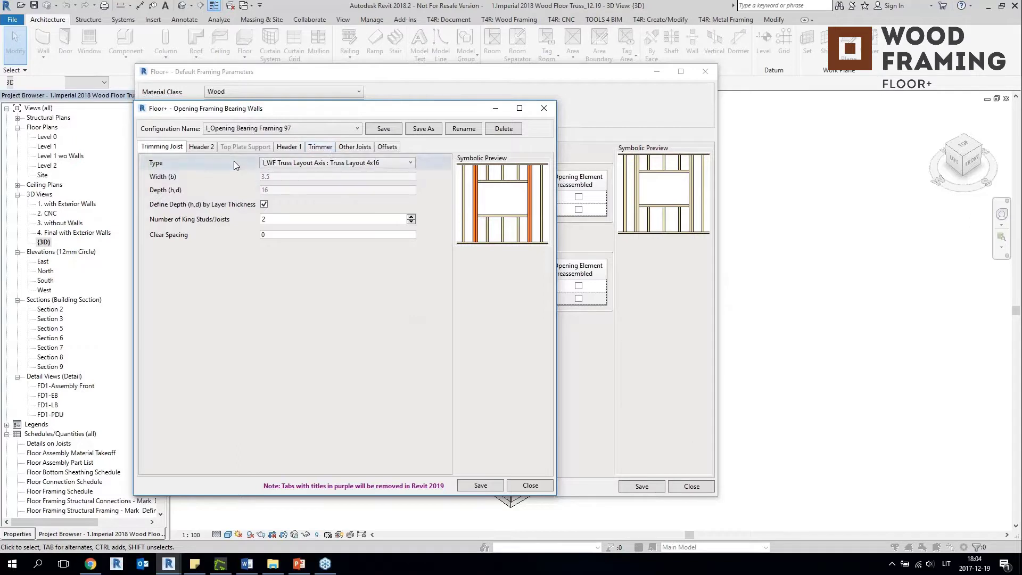
pyautogui.click(201, 148)
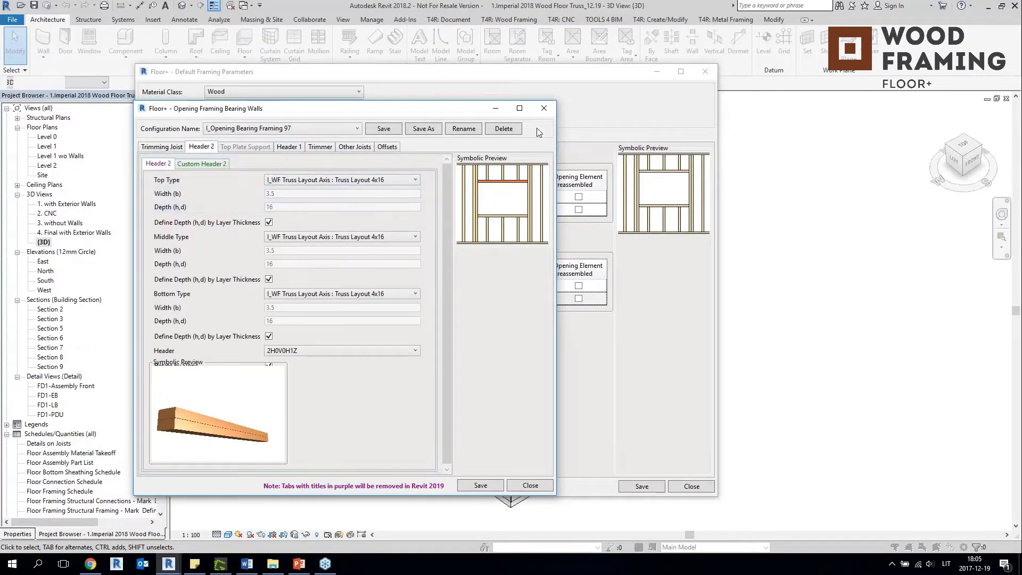
pyautogui.click(543, 108)
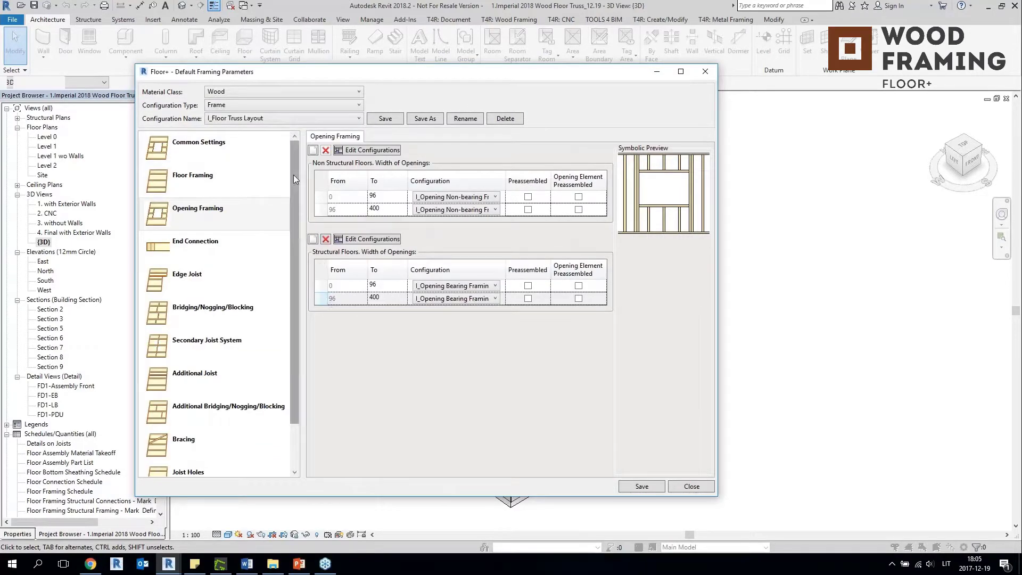
# Look through the remaining framing categories and the saved configuration names, then close the default framing parameters without changes.
pyautogui.moveTo(432, 80); pyautogui.dragTo(465, 39)
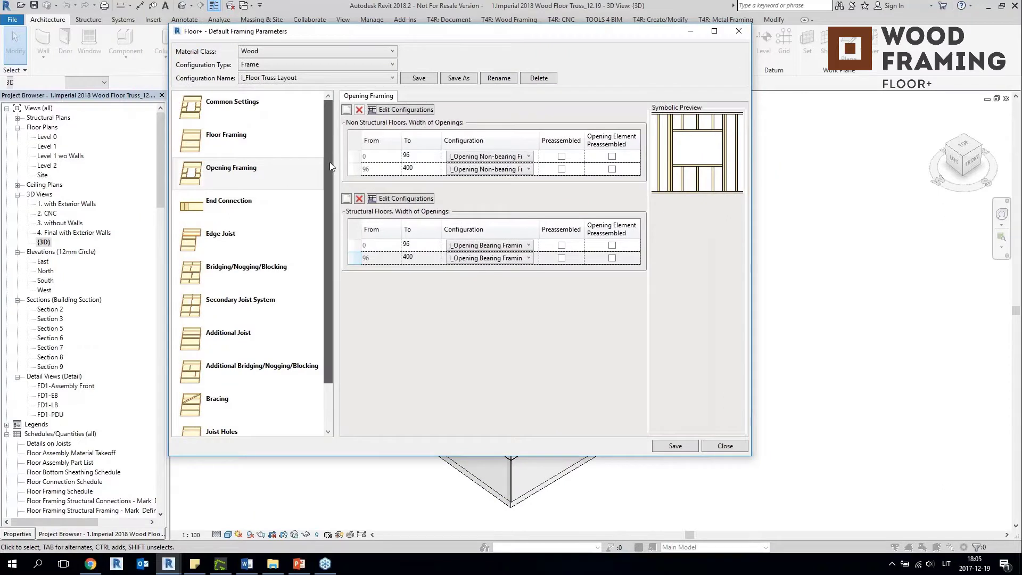
pyautogui.moveTo(327, 184); pyautogui.dragTo(328, 229)
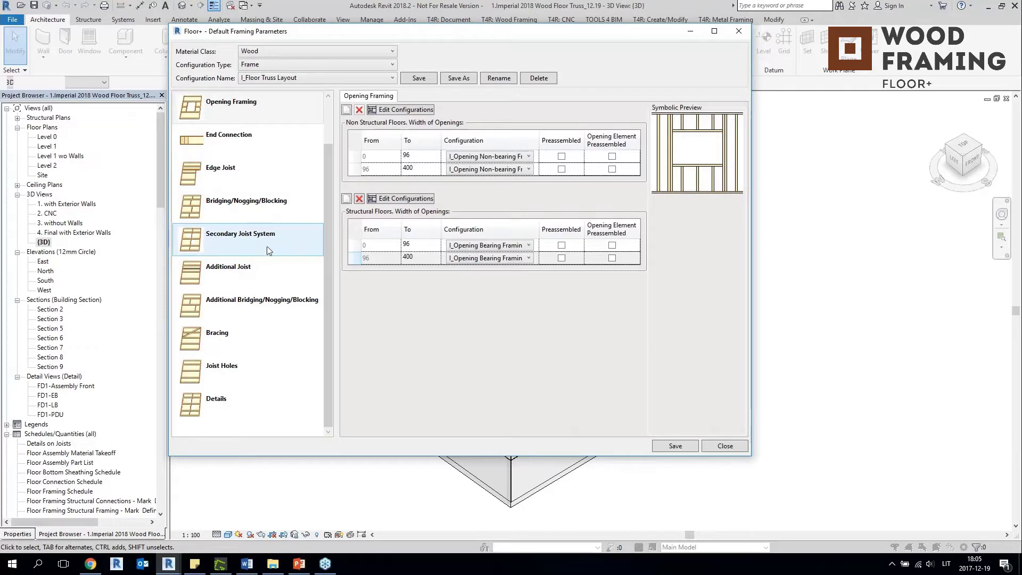
pyautogui.click(376, 77)
pyautogui.click(376, 77)
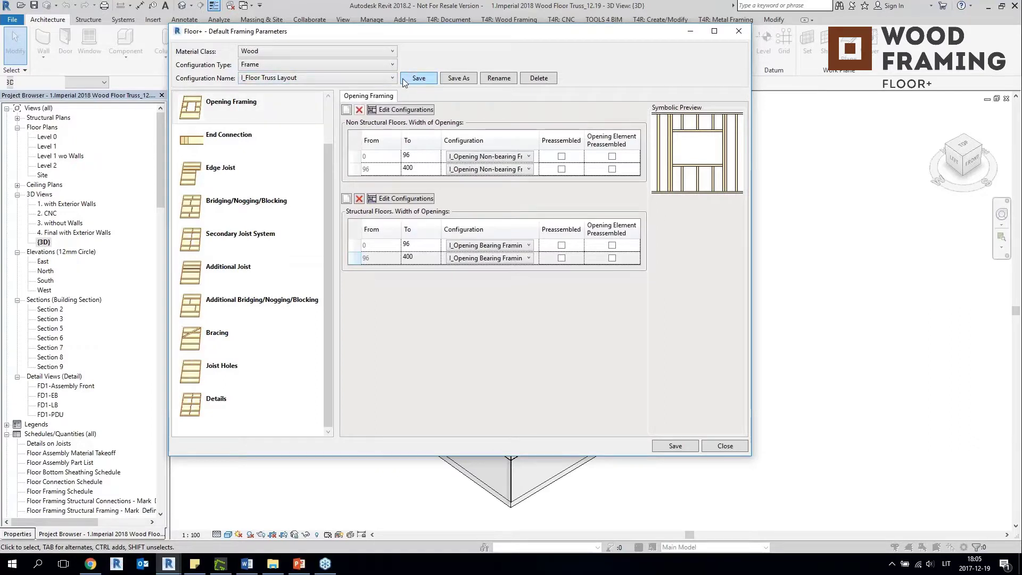
pyautogui.moveTo(327, 181); pyautogui.dragTo(327, 110)
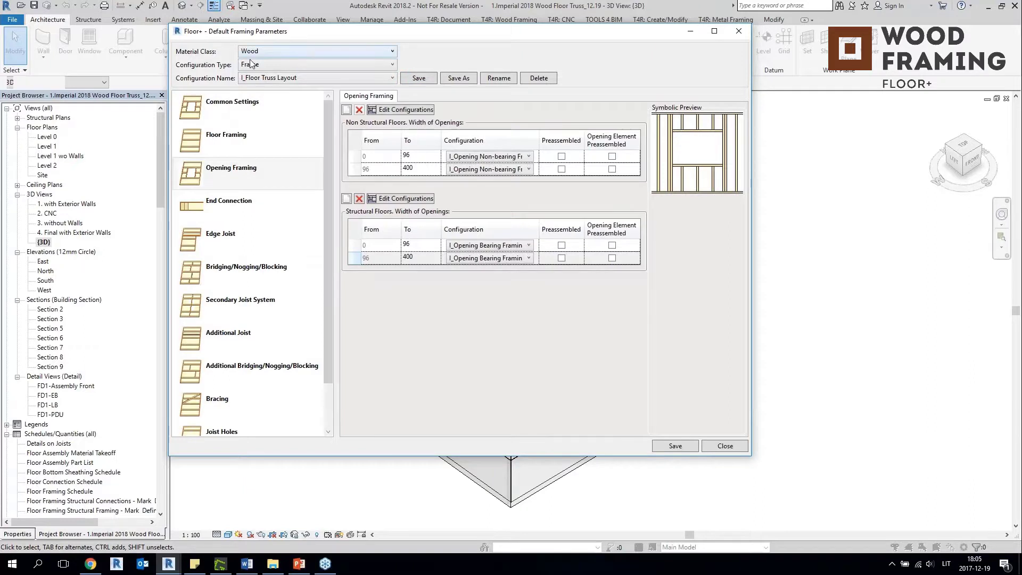
pyautogui.click(312, 78)
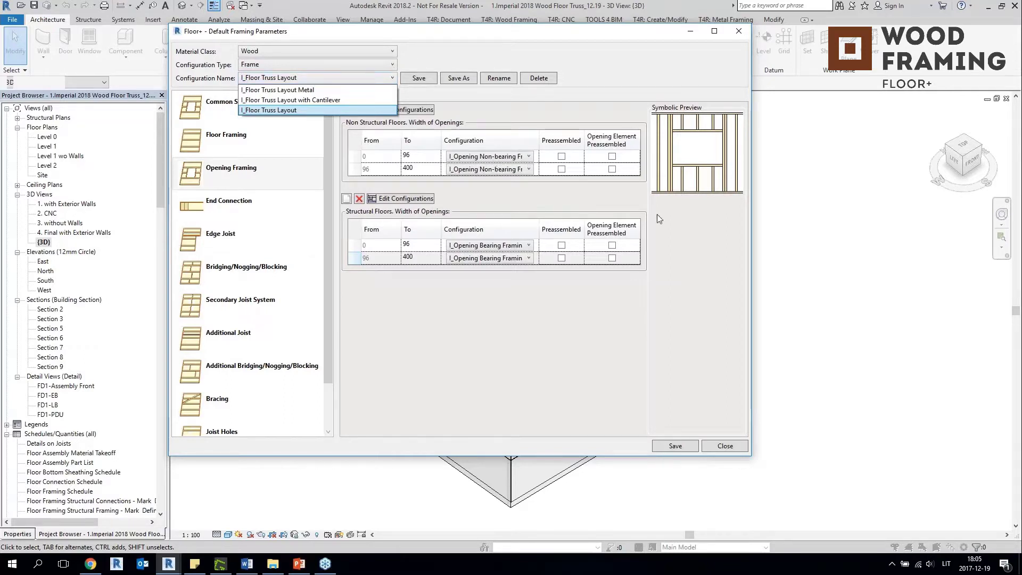
pyautogui.click(729, 445)
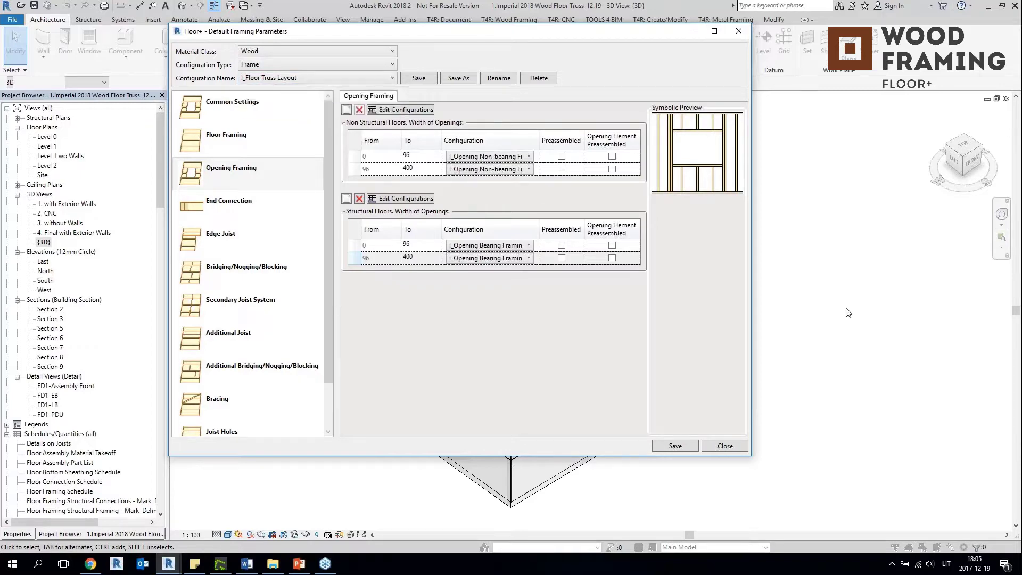
pyautogui.click(738, 447)
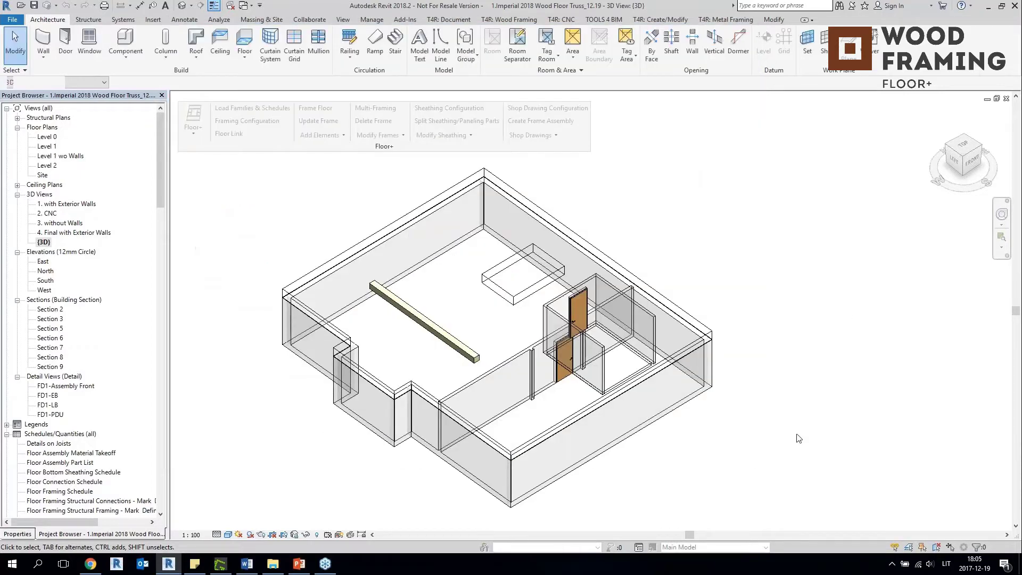
# Select the Floor truss 400 floor, check its Floor Link settings, and generate its frame with Frame Floor.
pyautogui.click(426, 205)
pyautogui.click(235, 136)
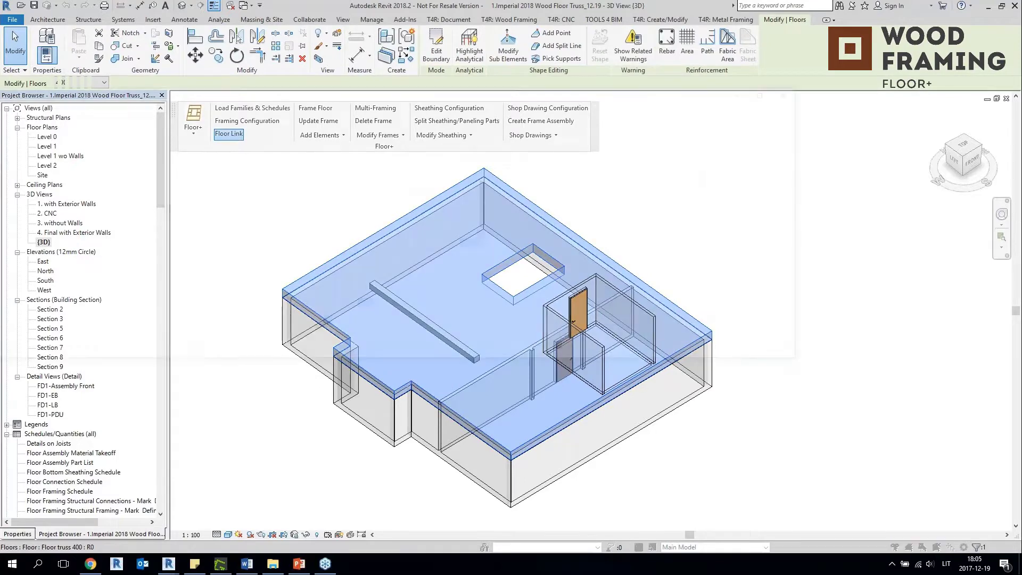
pyautogui.click(801, 90)
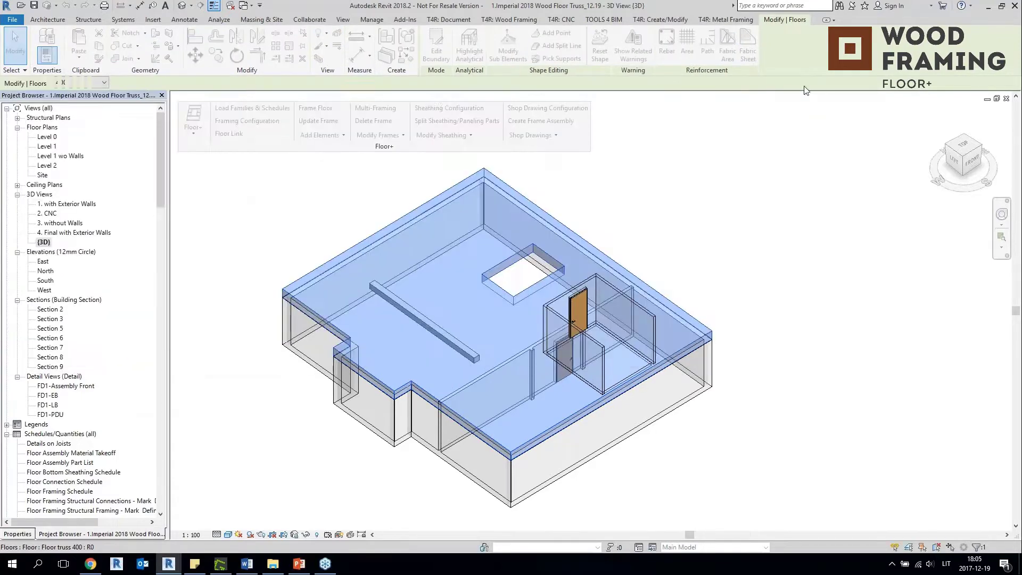
pyautogui.click(314, 109)
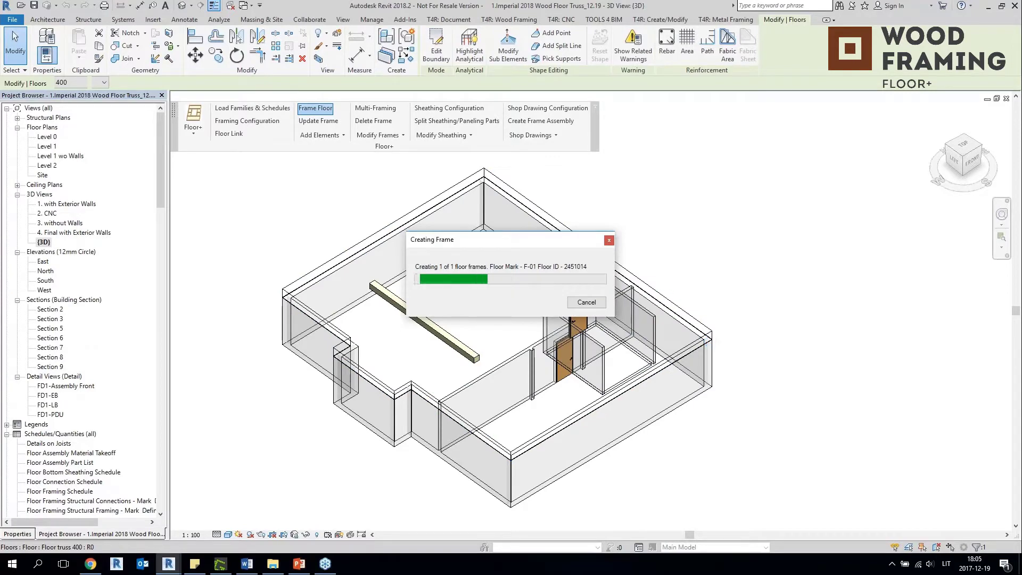
pyautogui.moveTo(510, 244); pyautogui.dragTo(748, 170)
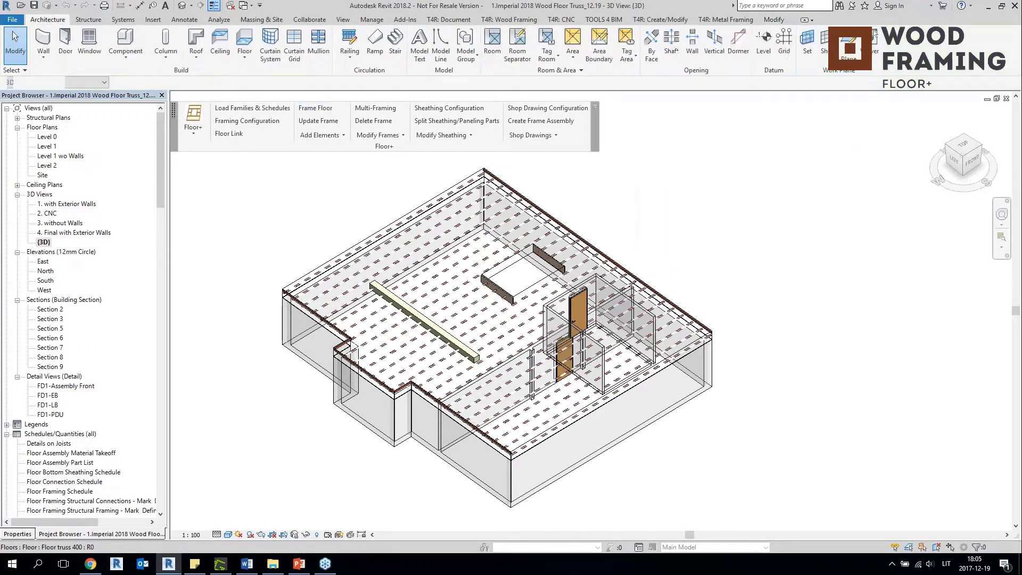
# Examine the generated rim joists along the floor edges and the headers framing the rectangular floor opening.
pyautogui.keyDown('shift'); pyautogui.moveTo(757, 235); pyautogui.dragTo(714, 213, button='middle'); pyautogui.keyUp('shift')
pyautogui.scroll(3, 397, 240)
pyautogui.keyDown('shift'); pyautogui.moveTo(306, 258); pyautogui.dragTo(362, 234, button='middle'); pyautogui.keyUp('shift')
pyautogui.moveTo(180, 400); pyautogui.dragTo(292, 295, button='middle')
pyautogui.scroll(3, 293, 296)
pyautogui.click(281, 297)
pyautogui.scroll(-2, 281, 297)
pyautogui.moveTo(492, 372); pyautogui.dragTo(241, 245, button='middle')
pyautogui.moveTo(505, 258); pyautogui.dragTo(501, 526, button='middle')
pyautogui.scroll(2, 491, 322)
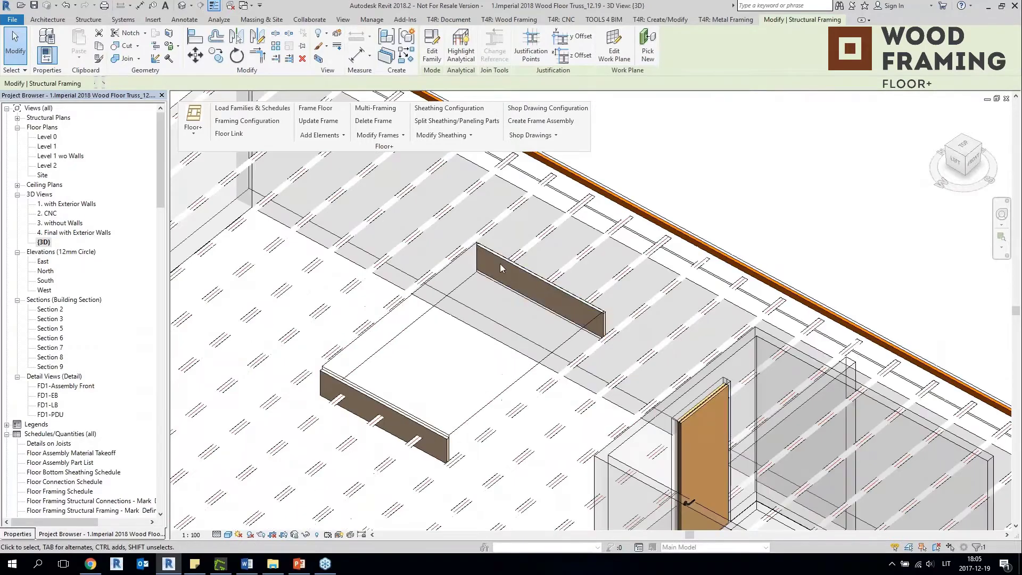
pyautogui.click(501, 262)
pyautogui.scroll(-1, 500, 262)
pyautogui.scroll(-1, 320, 155)
pyautogui.moveTo(319, 155); pyautogui.dragTo(493, 269, button='middle')
pyautogui.press('Escape')
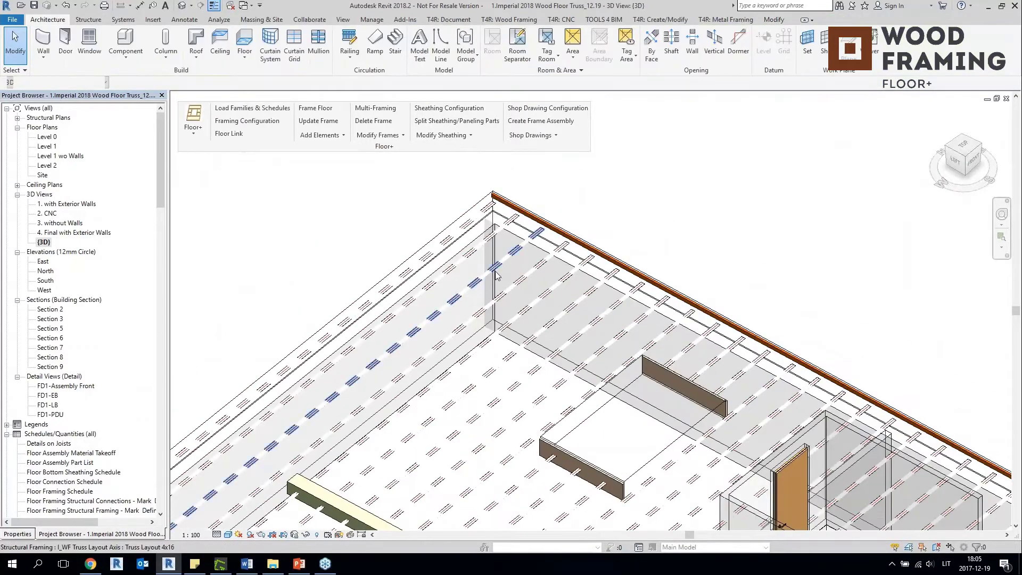
# Inspect a Truss Layout 4x16 joist near the outer wall and the overall truss layout across the floor.
pyautogui.click(494, 270)
pyautogui.scroll(-3, 360, 374)
pyautogui.keyDown('shift'); pyautogui.moveTo(567, 391); pyautogui.dragTo(554, 420, button='middle'); pyautogui.keyUp('shift')
pyautogui.moveTo(638, 447); pyautogui.dragTo(686, 345, button='middle')
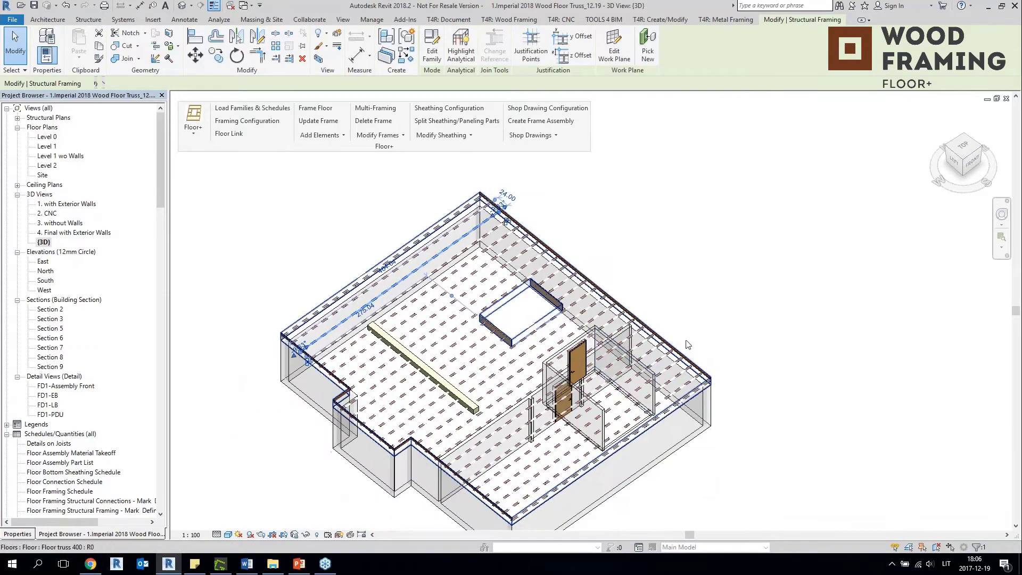
pyautogui.moveTo(605, 376)
pyautogui.keyDown('shift'); pyautogui.mouseDown(button='middle')
pyautogui.moveTo(636, 375)
pyautogui.moveTo(604, 375)
pyautogui.mouseUp(button='middle'); pyautogui.keyUp('shift')
pyautogui.click(345, 270)
pyautogui.scroll(2, 343, 272)
pyautogui.scroll(-3, 343, 270)
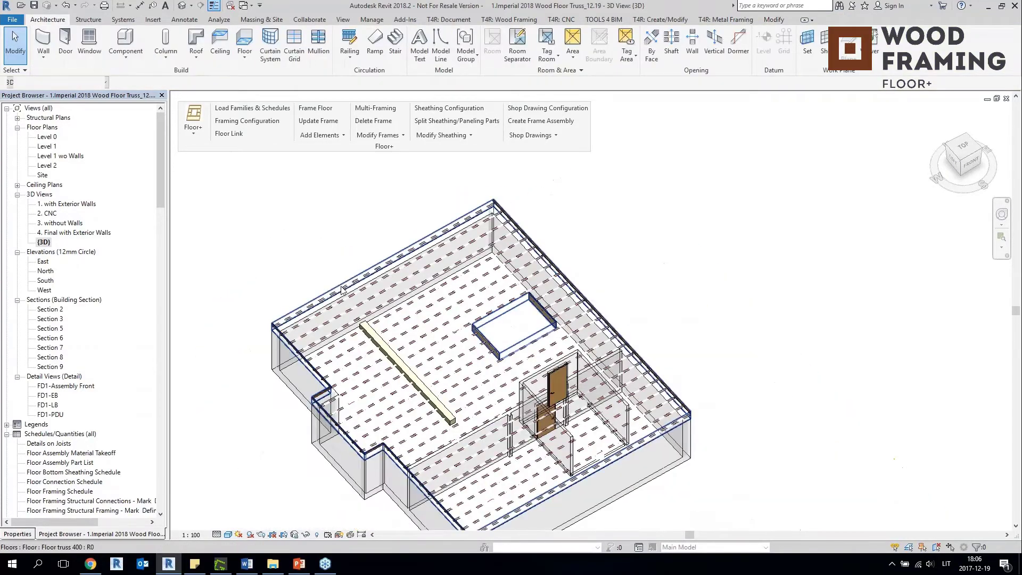
# Delete the truss joist next to the edge joist along the upper outer wall with Delete Joists, then close the Cut/Delete/Move tool.
pyautogui.scroll(2, 346, 264)
pyautogui.keyDown('shift'); pyautogui.moveTo(396, 283); pyautogui.dragTo(420, 273, button='middle'); pyautogui.keyUp('shift')
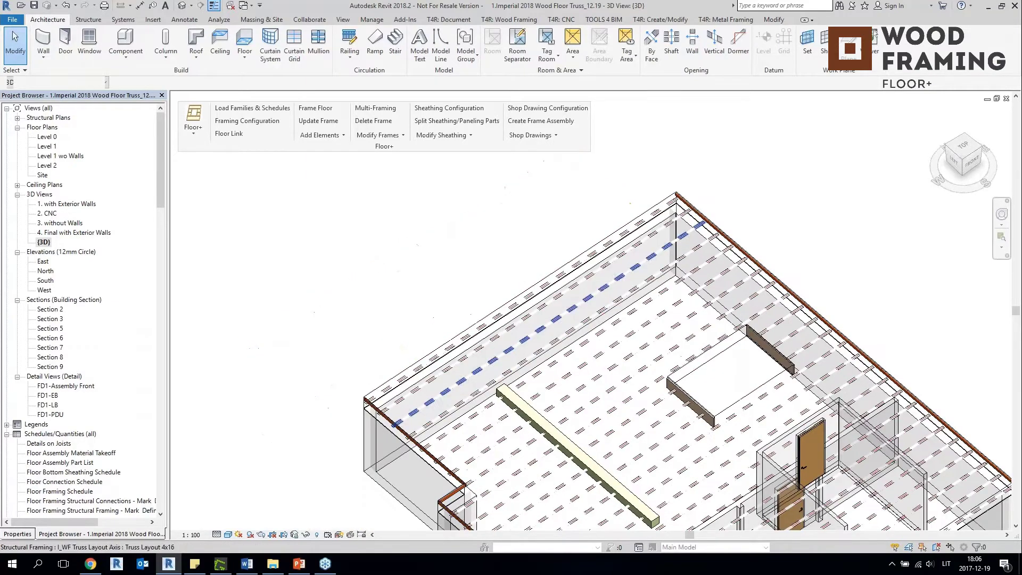
pyautogui.click(378, 135)
pyautogui.click(385, 163)
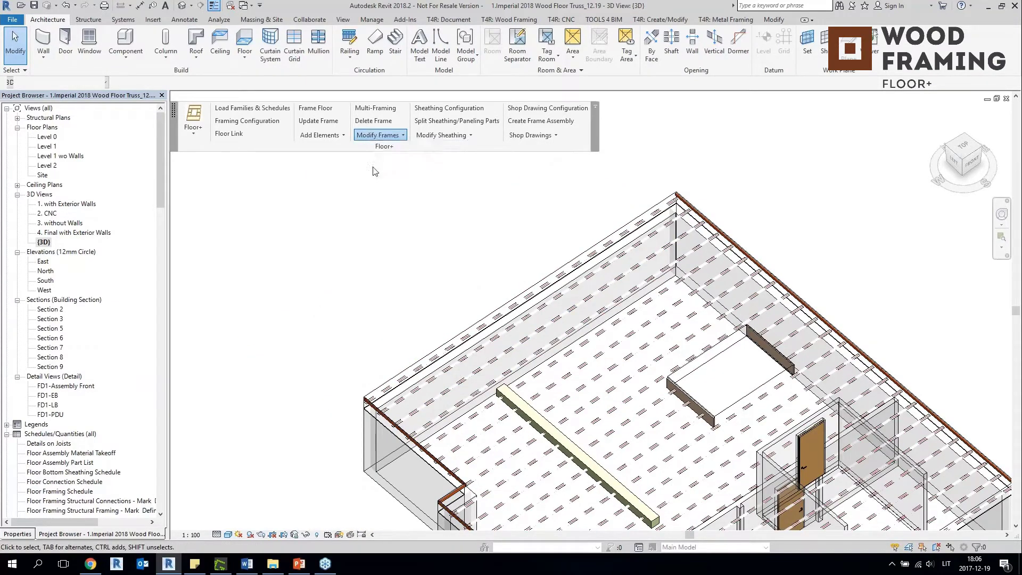
pyautogui.moveTo(506, 173); pyautogui.dragTo(258, 173)
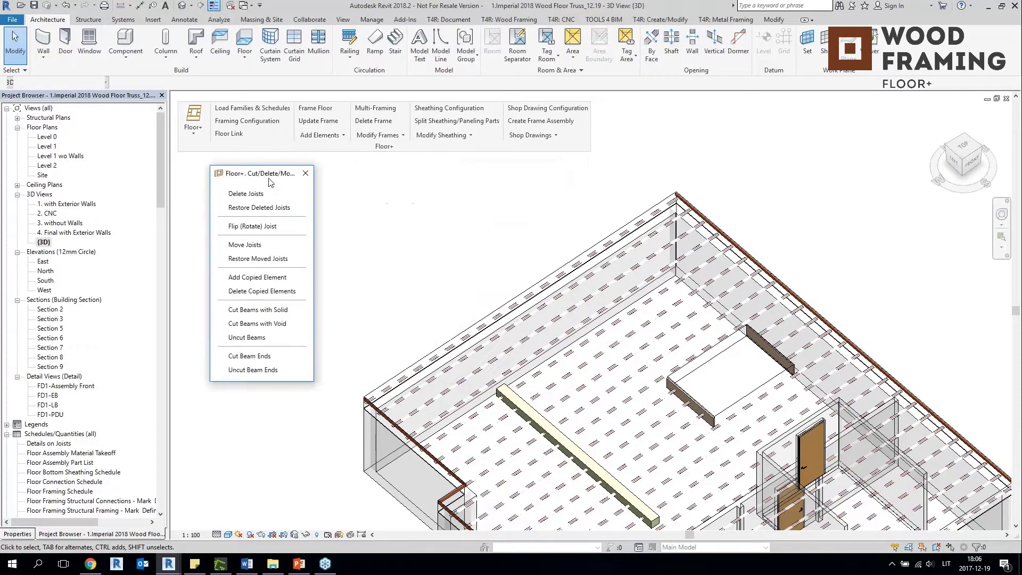
pyautogui.click(257, 195)
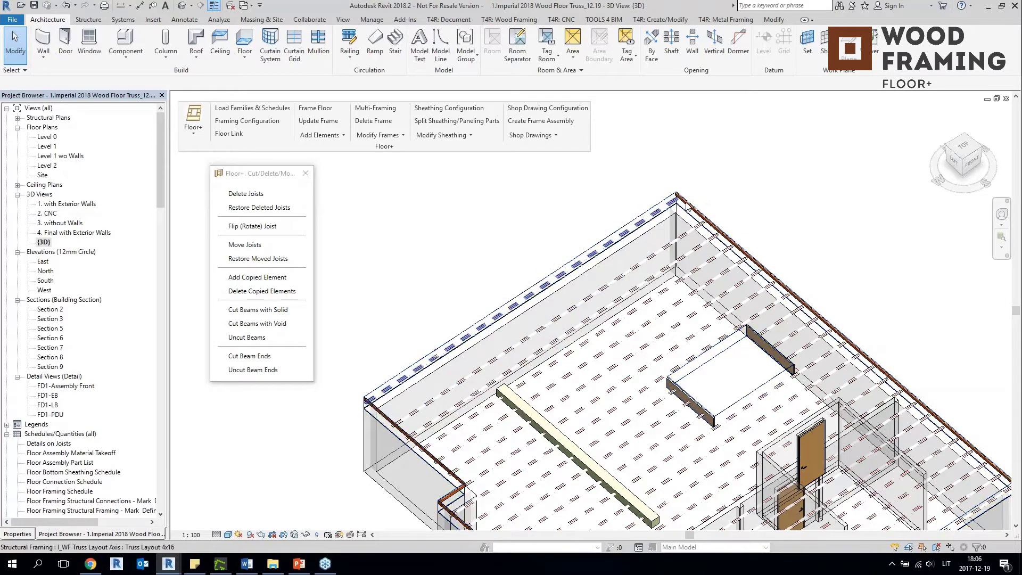
pyautogui.click(306, 174)
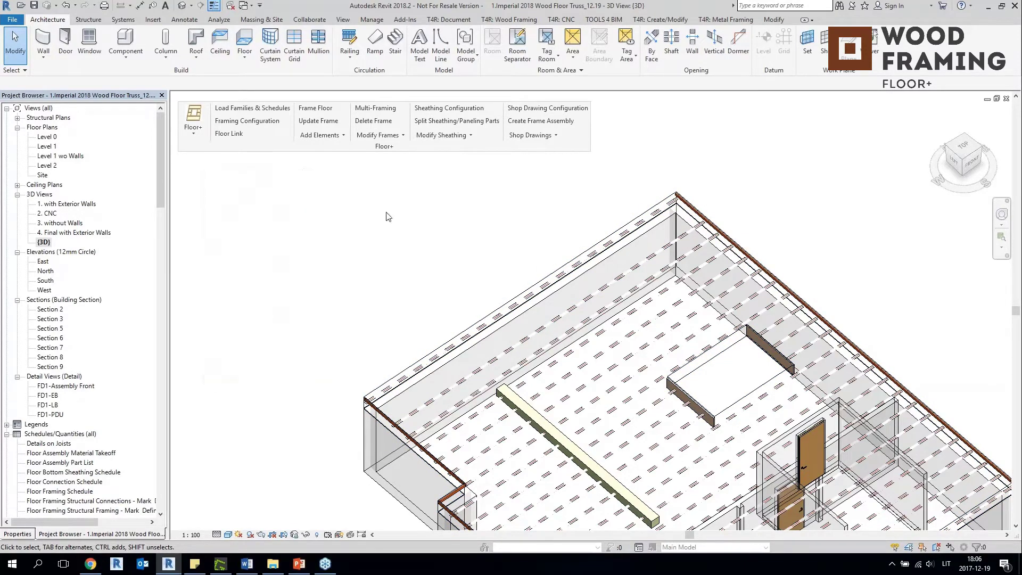
# Modify the floor framing of the generated frame, setting its Left End connection to the plain option without an end joist.
pyautogui.moveTo(399, 196); pyautogui.dragTo(399, 85, button='middle')
pyautogui.click(391, 136)
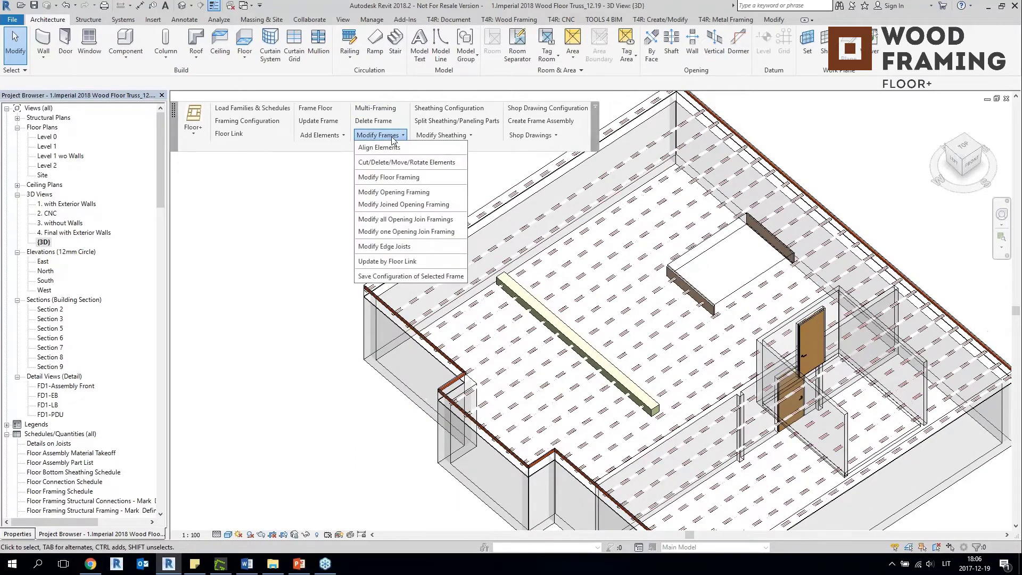
pyautogui.click(398, 177)
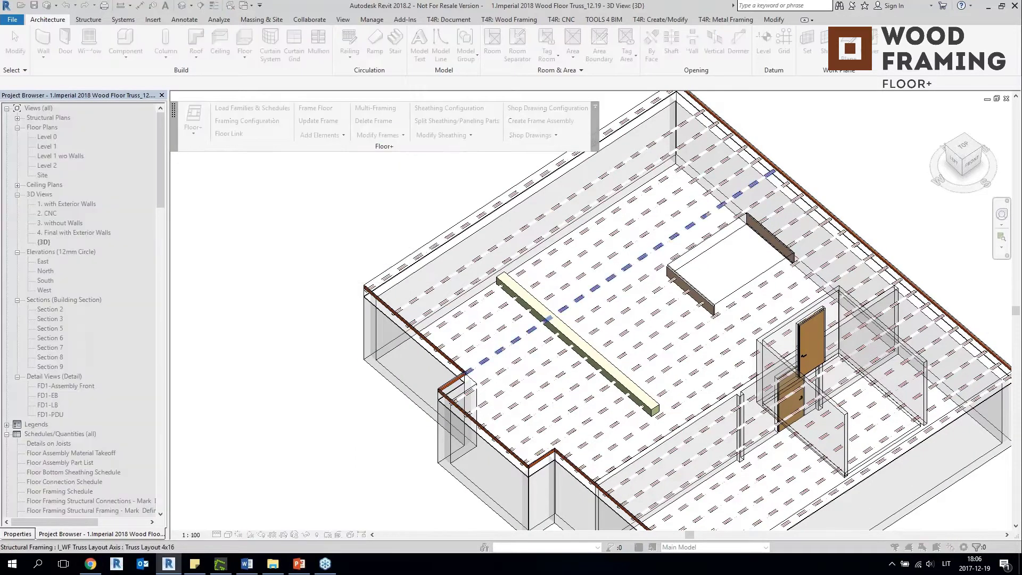
pyautogui.click(598, 288)
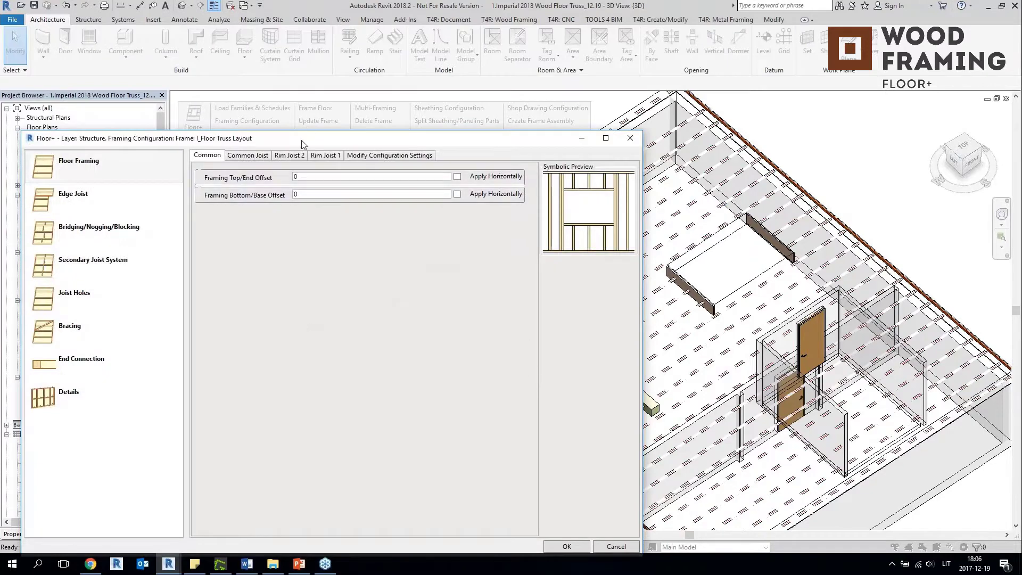
pyautogui.moveTo(301, 139); pyautogui.dragTo(467, 210)
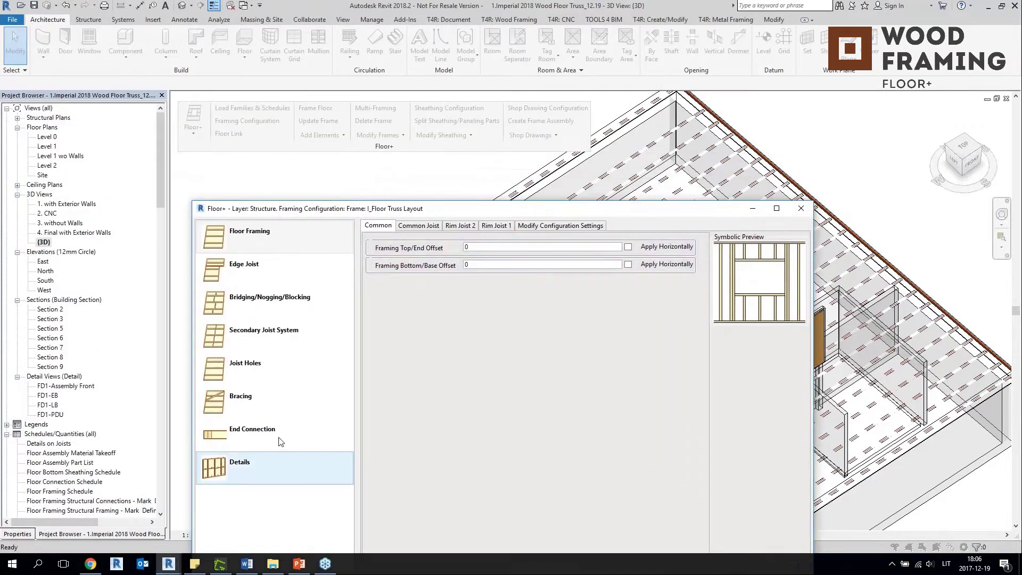
pyautogui.click(274, 433)
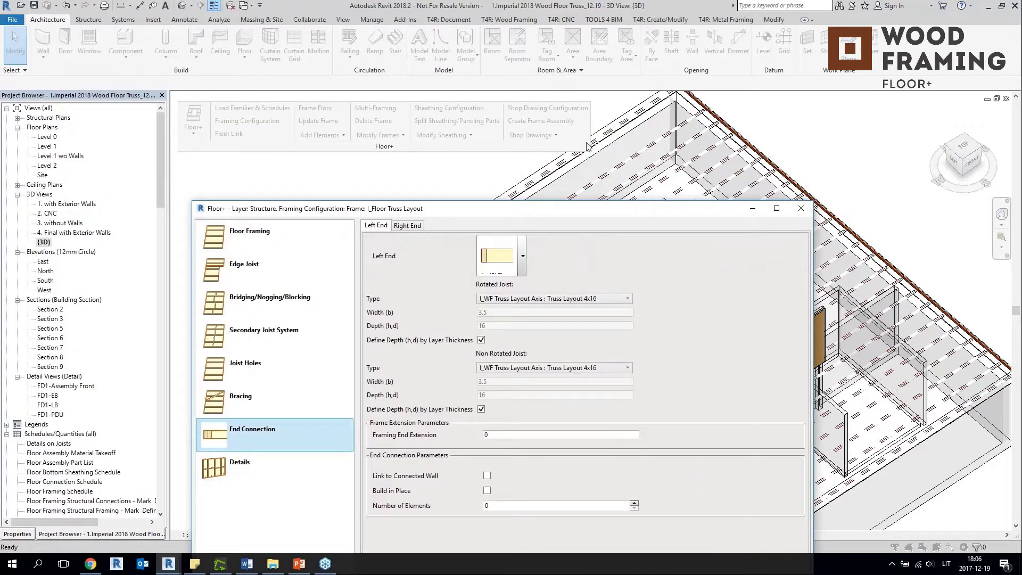
pyautogui.click(521, 264)
pyautogui.click(571, 298)
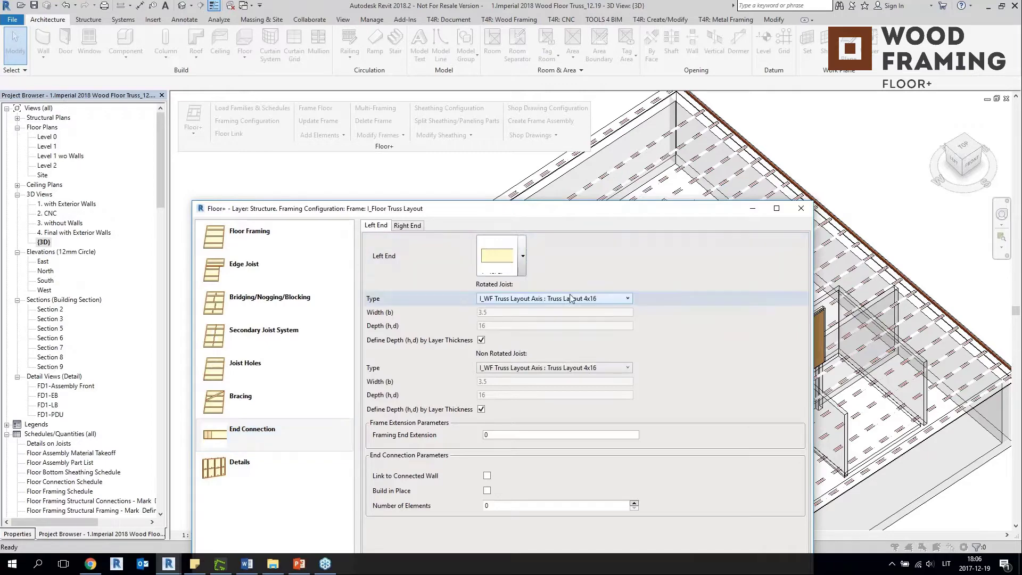
pyautogui.moveTo(583, 208); pyautogui.dragTo(623, 301)
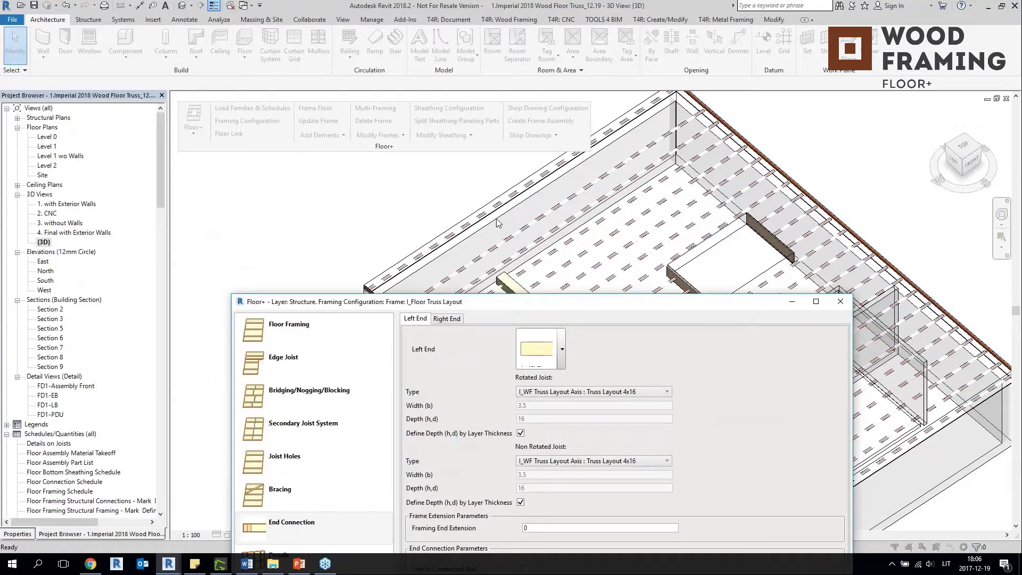
pyautogui.moveTo(470, 309); pyautogui.dragTo(454, 225)
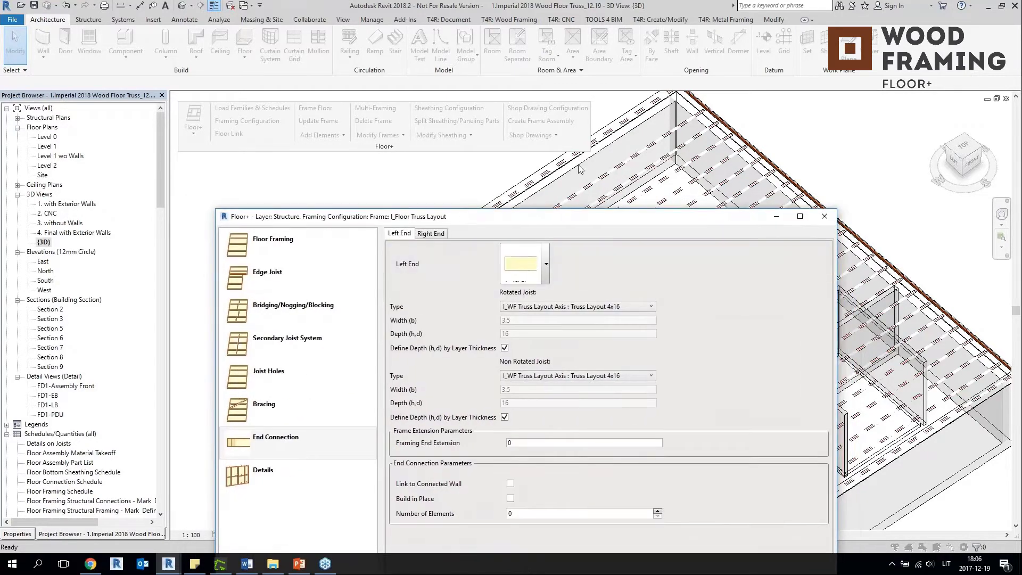
# Apply Bridging/Nogging/Blocking with Array 1 offset 42.62 from the base face and a number of 12.
pyautogui.click(320, 325)
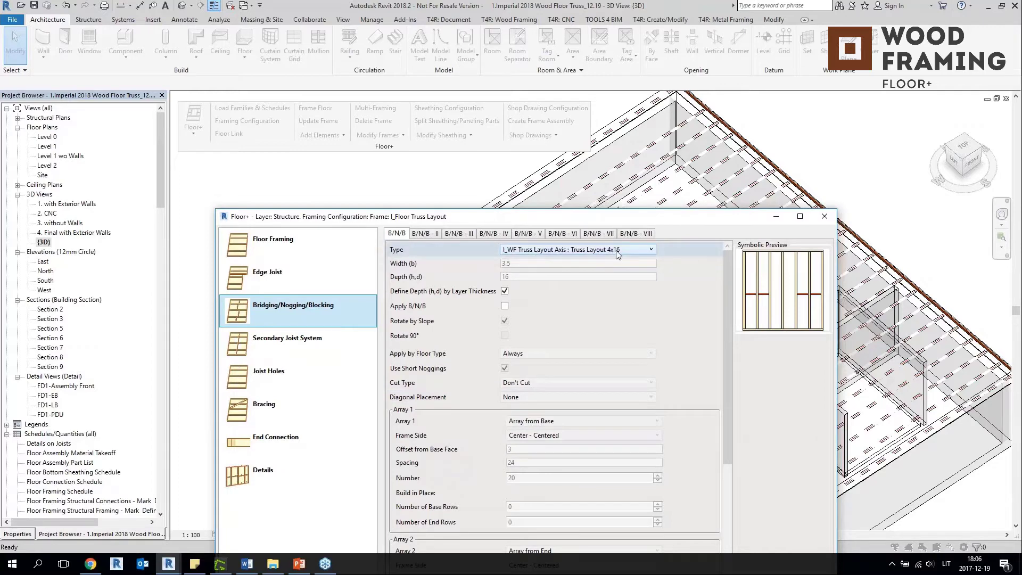
pyautogui.moveTo(730, 302)
pyautogui.mouseDown()
pyautogui.moveTo(733, 350)
pyautogui.moveTo(727, 309)
pyautogui.mouseUp()
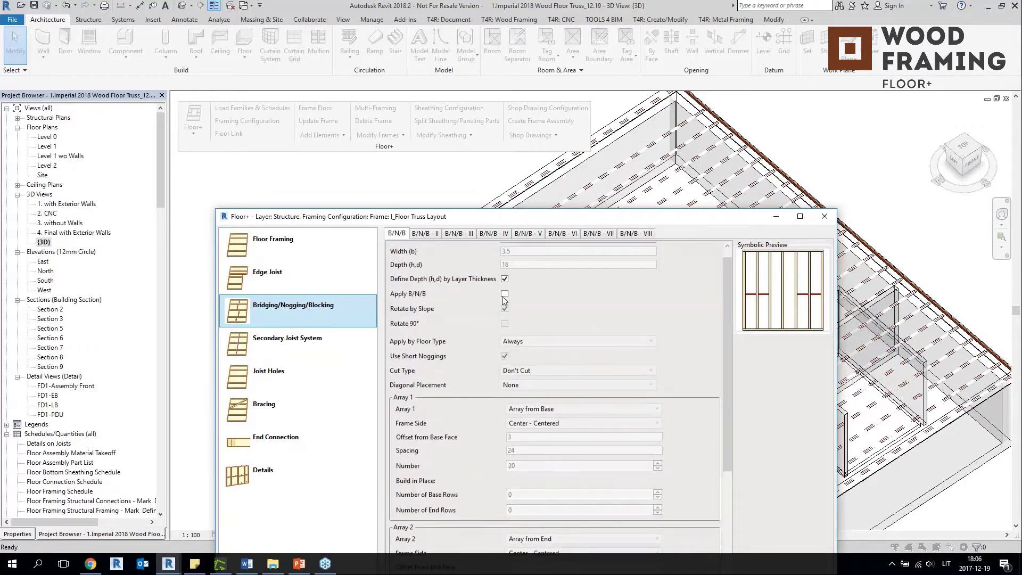
pyautogui.scroll(-5, 730, 333)
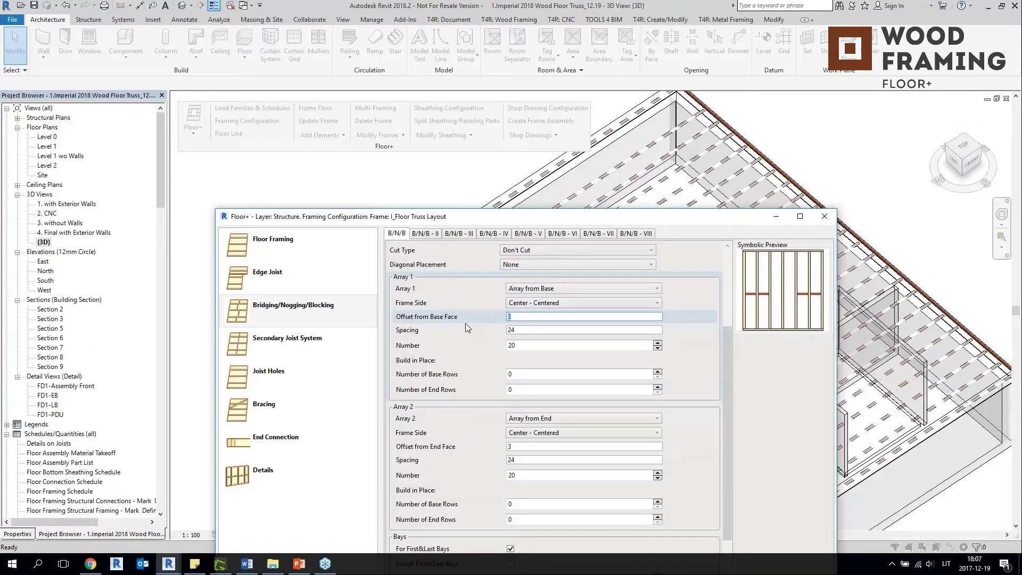
pyautogui.write('42.62')
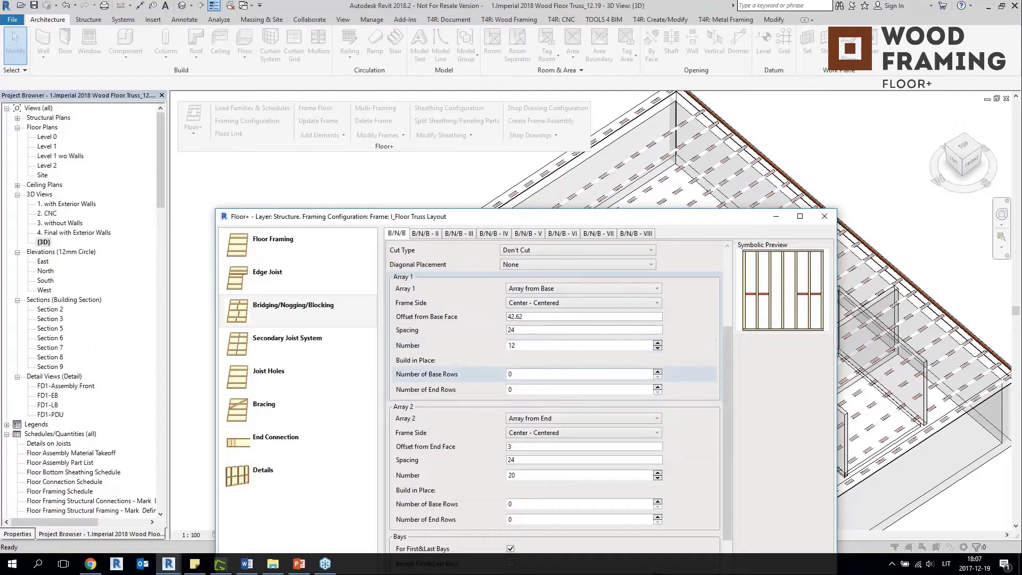
# Set blocking Array 2 to an offset of 3.25 from the end face and a number of 8.
pyautogui.write('3.')
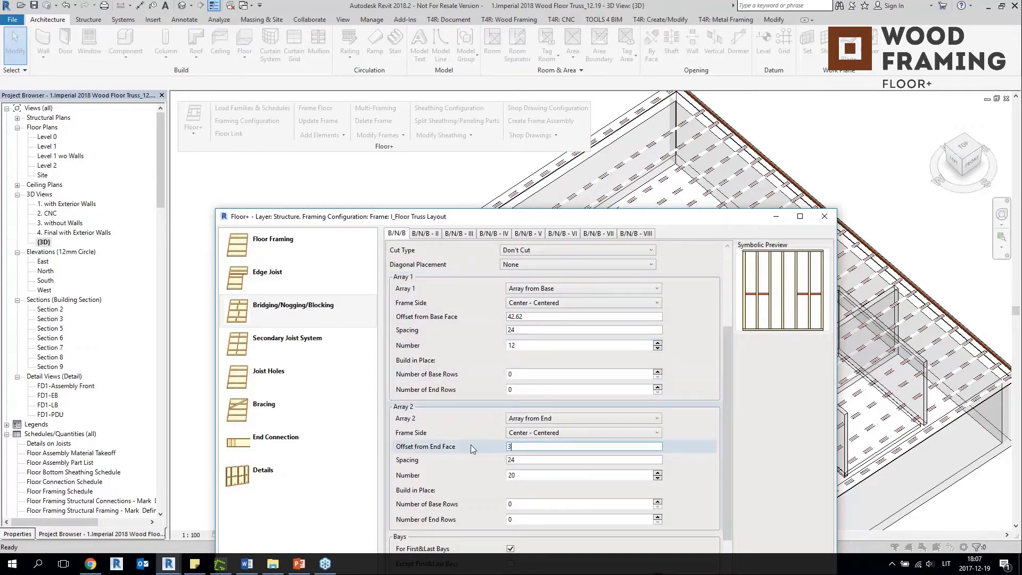
pyautogui.write('25')
pyautogui.press('Tab')
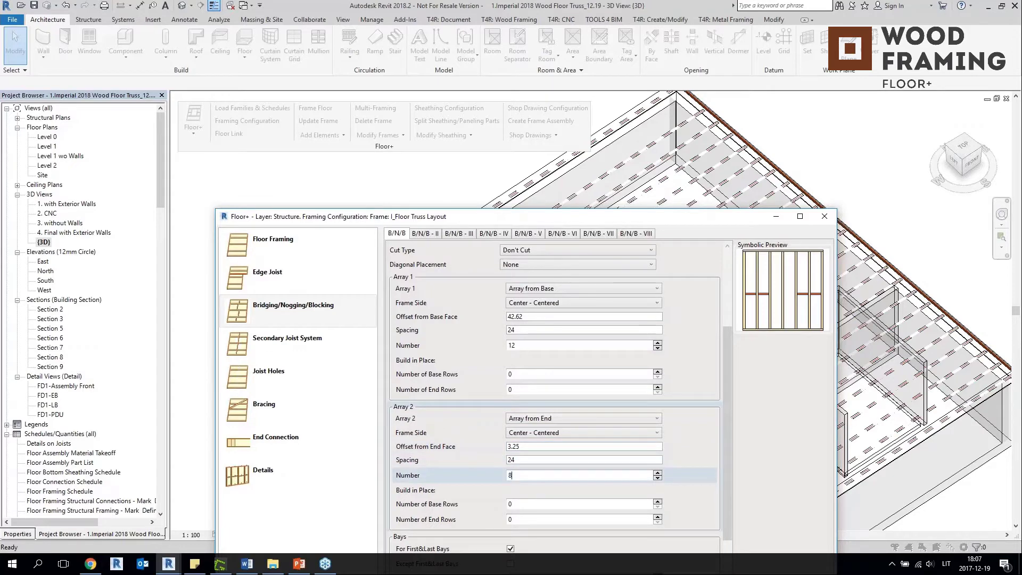
pyautogui.click(532, 459)
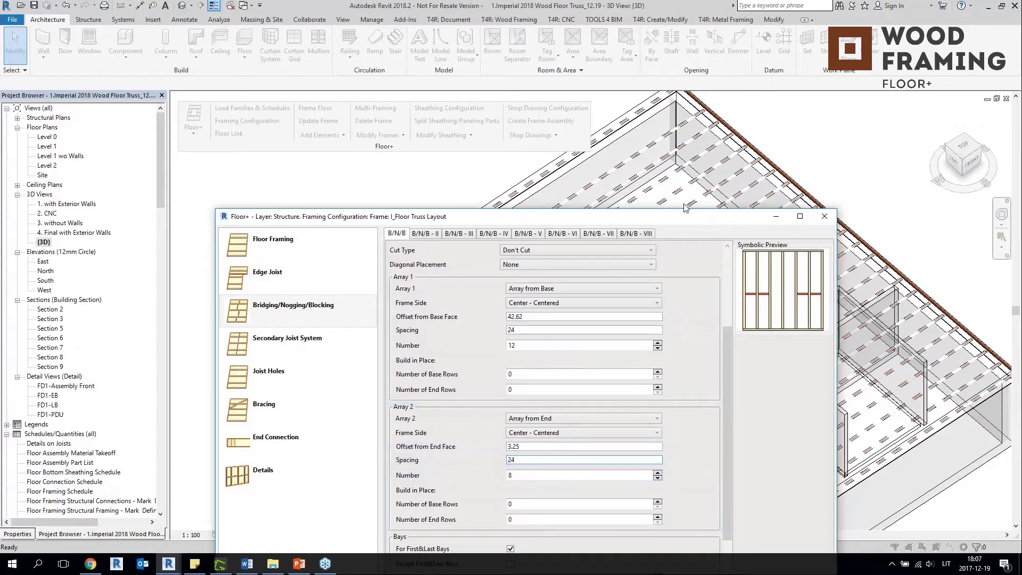
pyautogui.moveTo(682, 215); pyautogui.dragTo(620, 113)
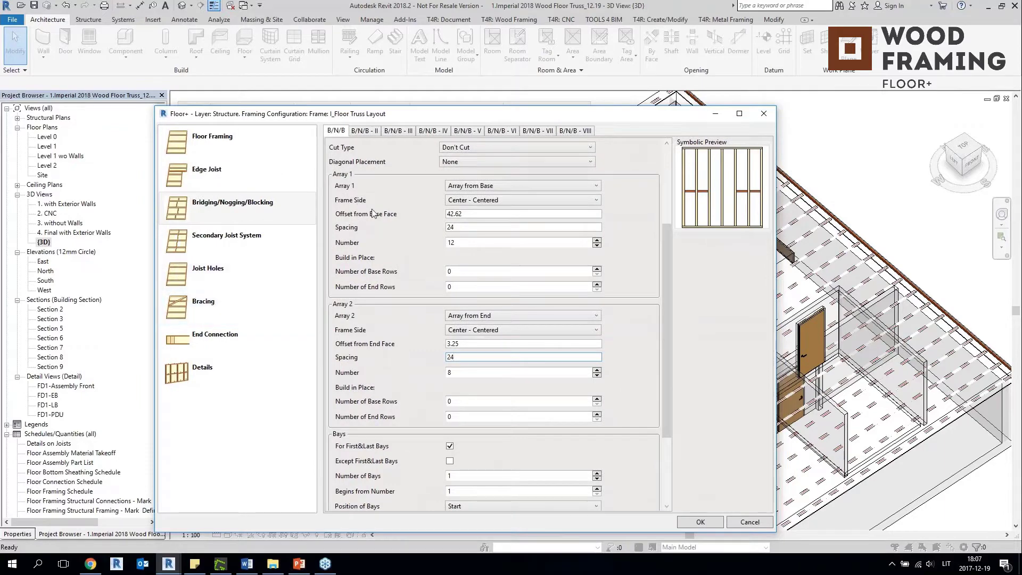
# Apply the Secondary Joist System with Truss Layout 4x16 and update the floor frame with the new configuration.
pyautogui.click(204, 246)
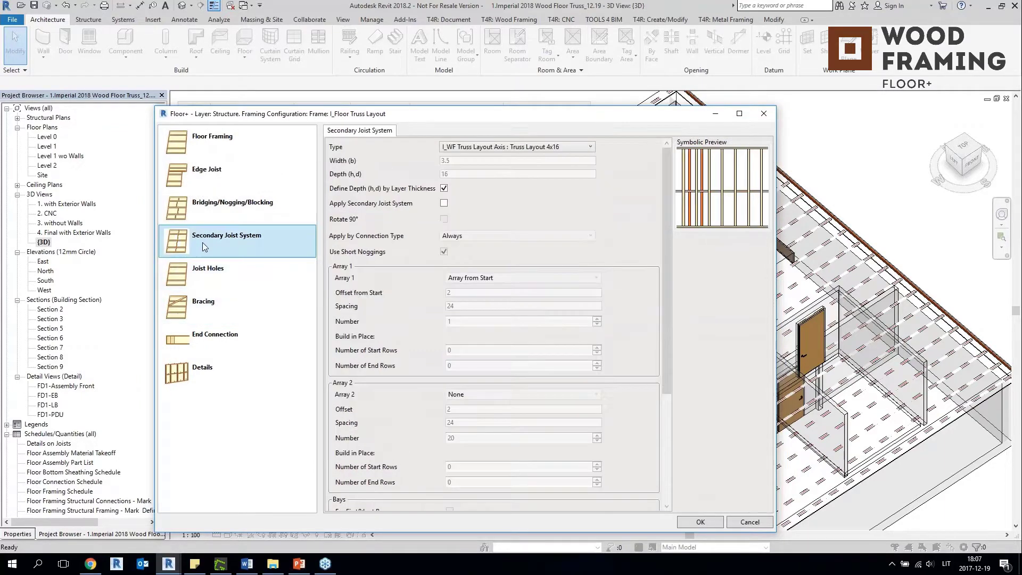
pyautogui.click(446, 202)
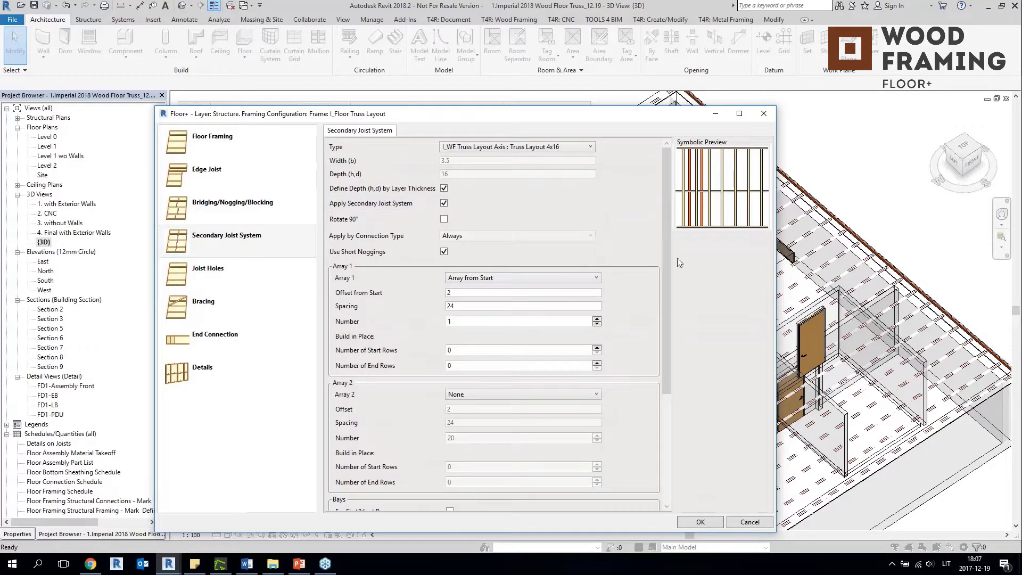
pyautogui.moveTo(668, 267); pyautogui.dragTo(693, 478)
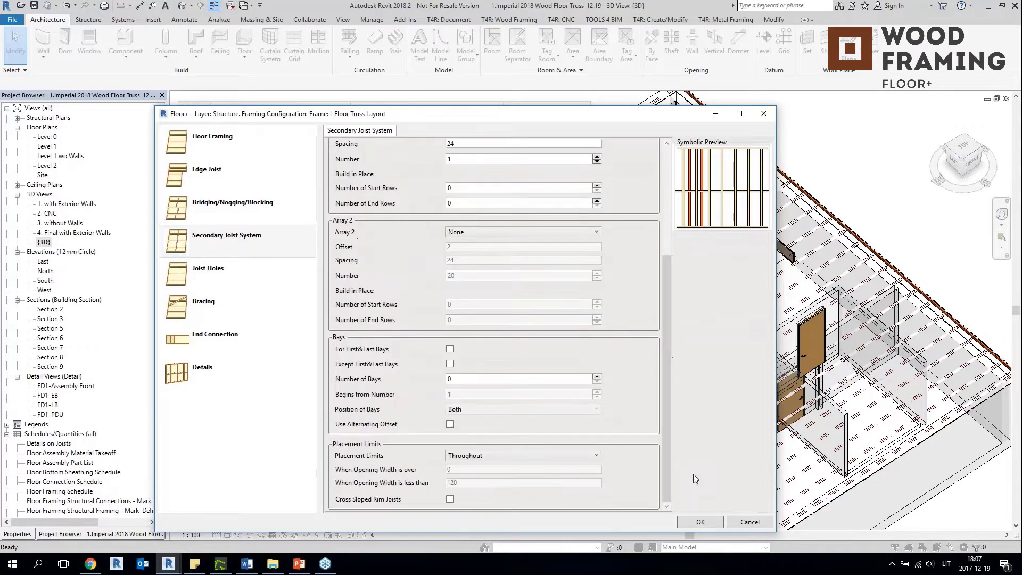
pyautogui.click(701, 522)
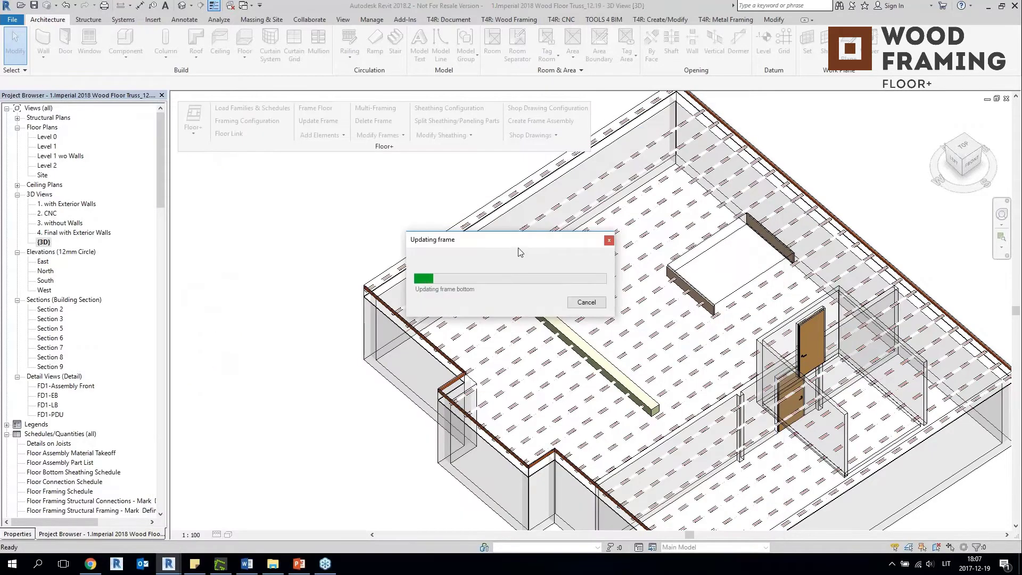
pyautogui.moveTo(518, 247); pyautogui.dragTo(283, 254)
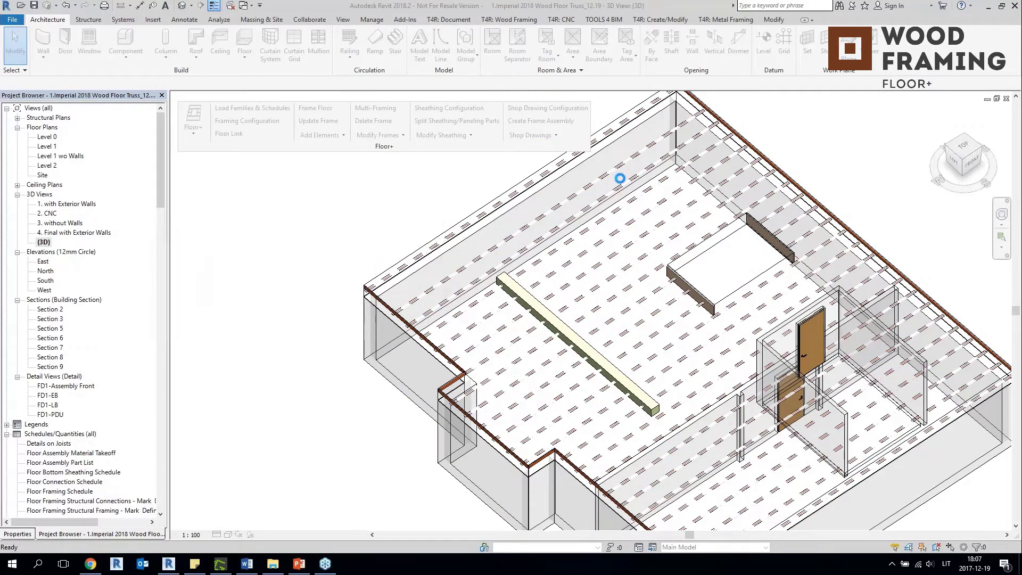
# Inspect the new short blocking and secondary joist pieces along the outer wall, including their spacing and position.
pyautogui.scroll(5, 342, 276)
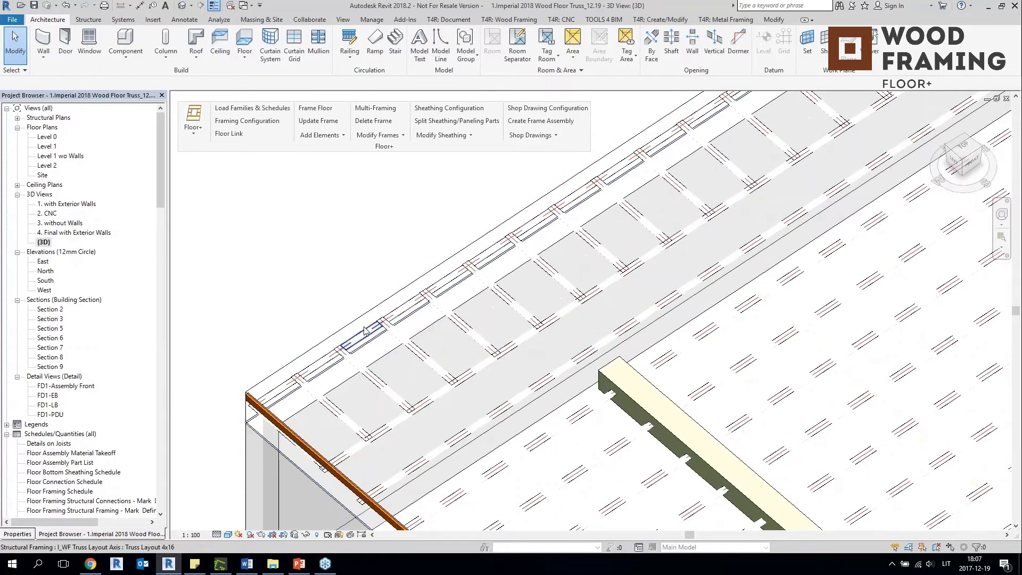
pyautogui.click(365, 331)
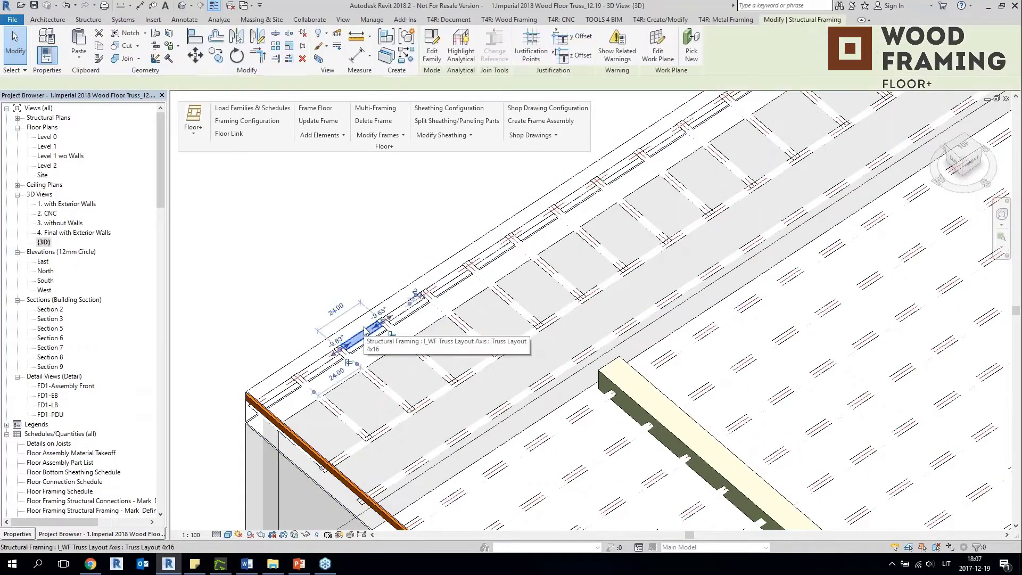
pyautogui.click(460, 276)
pyautogui.moveTo(684, 154); pyautogui.dragTo(456, 395, button='middle')
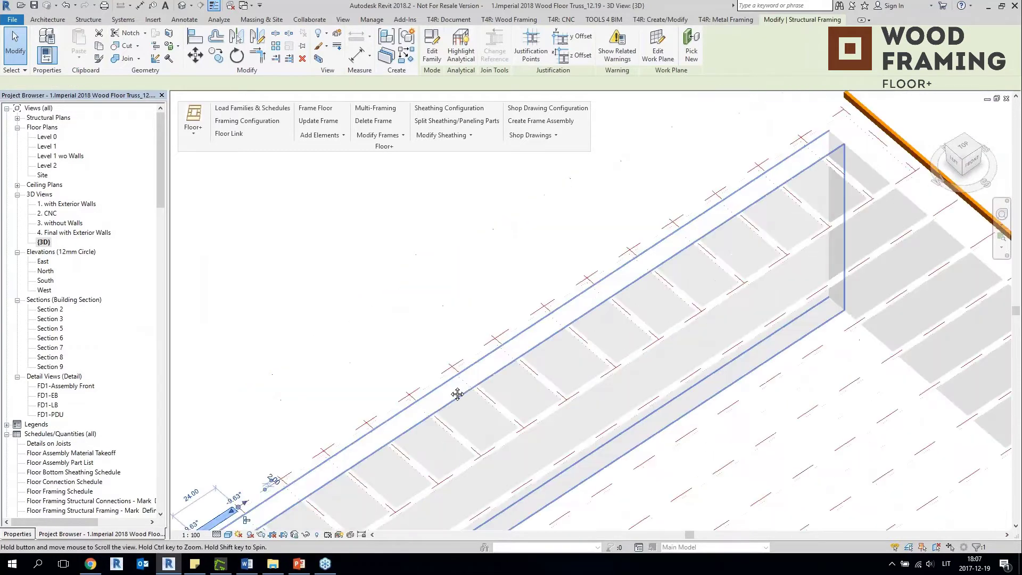
pyautogui.press('Escape')
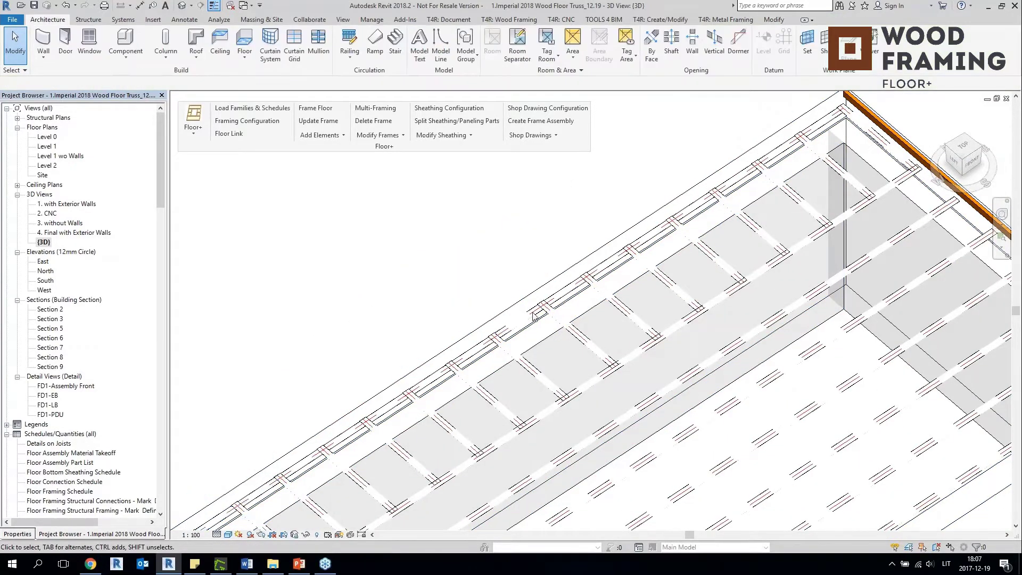
pyautogui.click(536, 314)
pyautogui.click(556, 192)
pyautogui.moveTo(556, 192); pyautogui.dragTo(525, 114, button='middle')
pyautogui.click(556, 265)
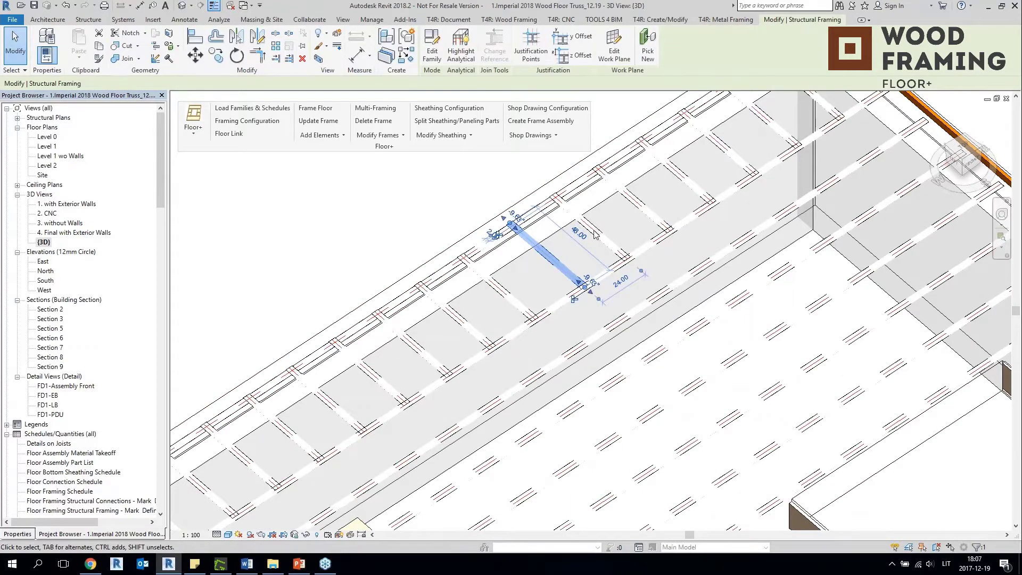
pyautogui.scroll(-2, 594, 233)
pyautogui.scroll(-1, 562, 242)
pyautogui.click(361, 276)
pyautogui.scroll(-2, 362, 277)
pyautogui.moveTo(477, 296); pyautogui.dragTo(448, 206, button='middle')
pyautogui.scroll(3, 665, 292)
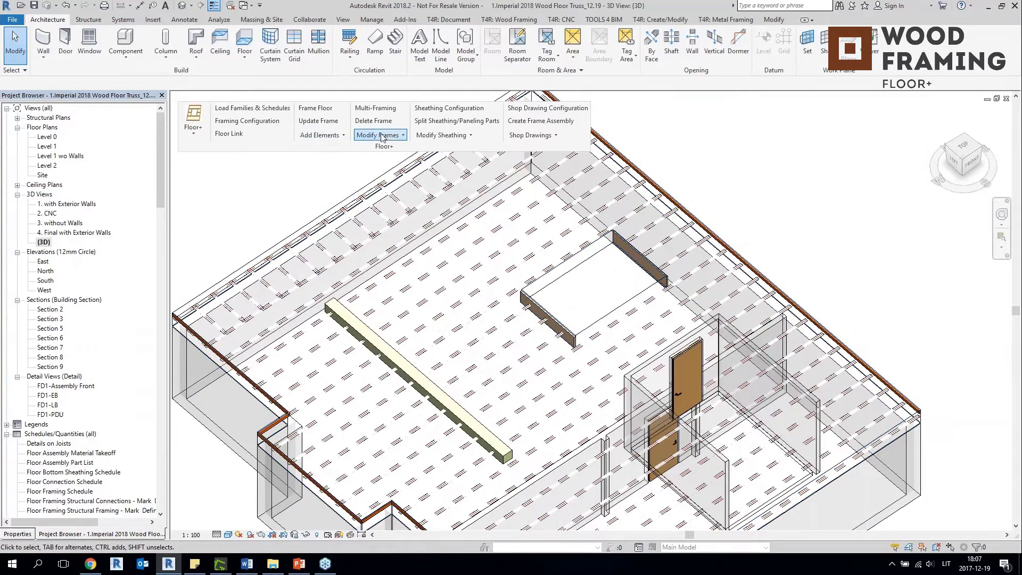
pyautogui.click(379, 135)
pyautogui.click(395, 195)
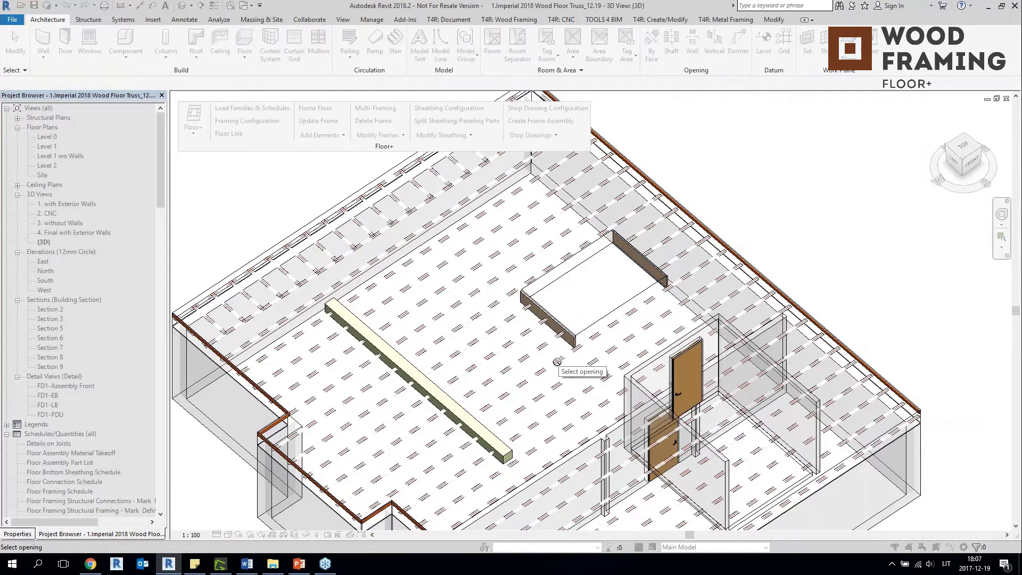
pyautogui.click(557, 361)
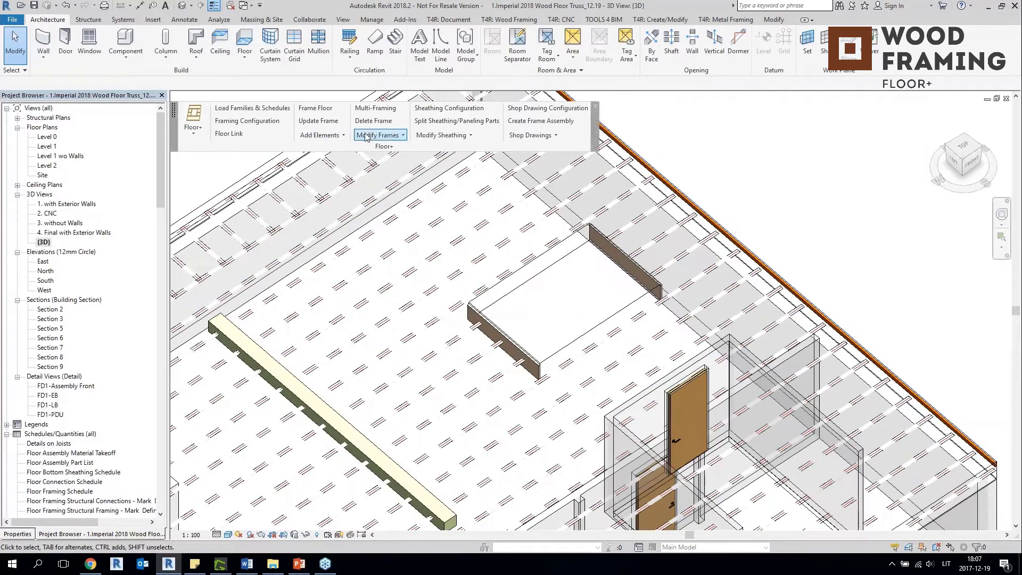
# Set the Number of King Studs/Joists to 2 for the rectangular opening's trimming joists and update the floor frame.
pyautogui.click(367, 136)
pyautogui.click(397, 192)
pyautogui.click(520, 335)
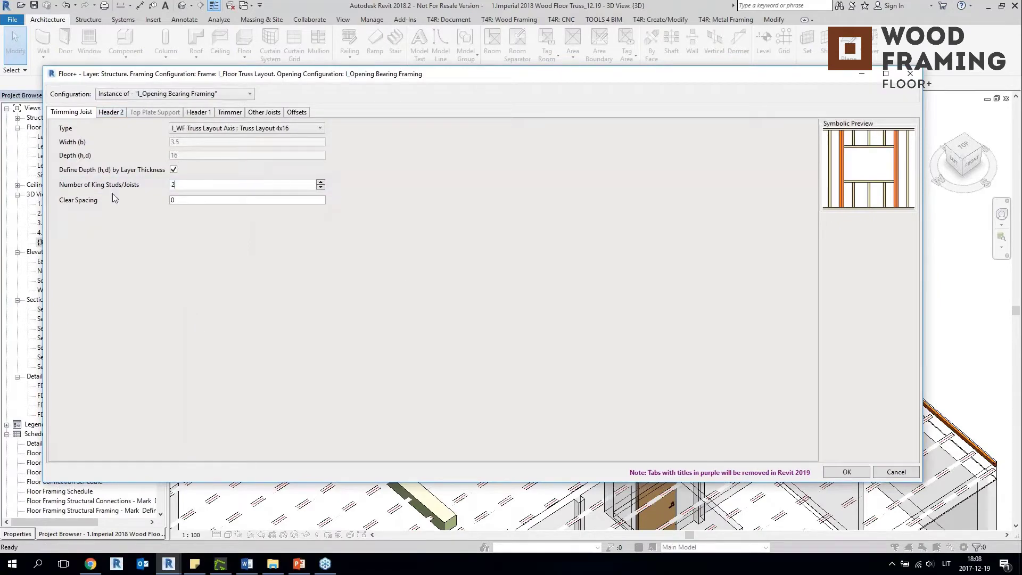
pyautogui.click(862, 473)
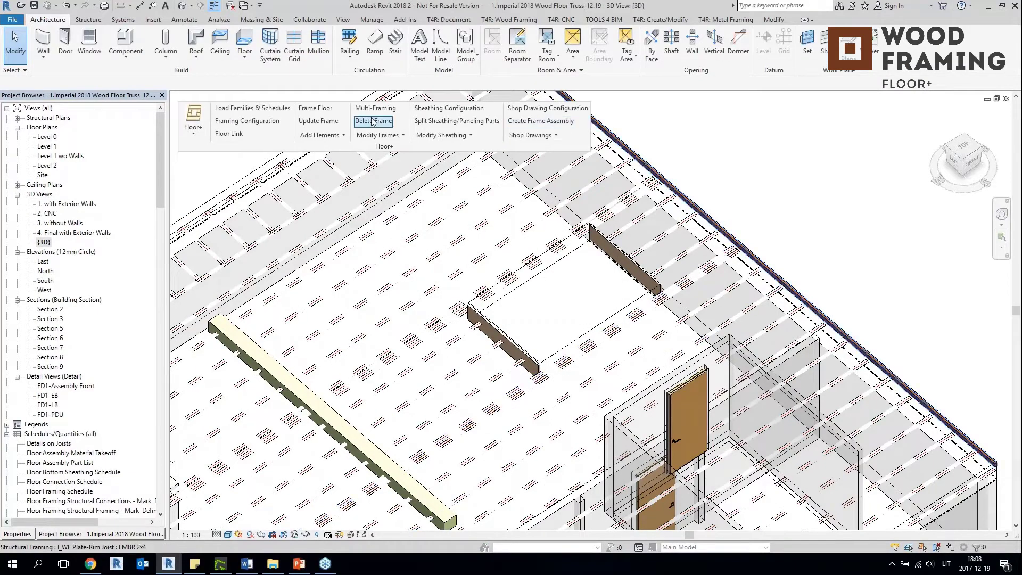
pyautogui.click(449, 307)
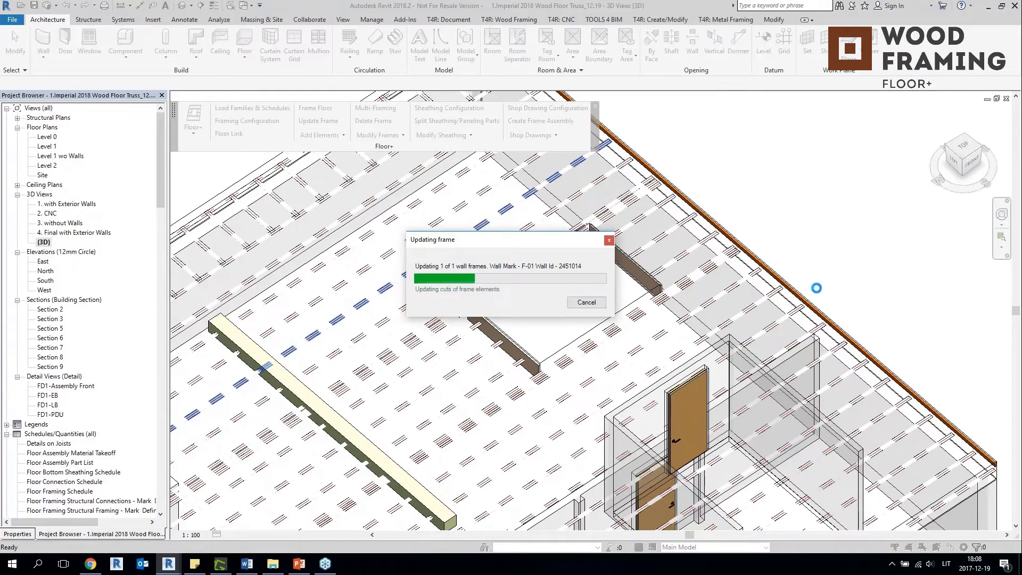
# Configure additional bridging/blocking near the partition walls as HEB-I-sections with wide flanges-Beam : HEB 6, with Define Depth by Layer Thickness off.
pyautogui.moveTo(769, 294); pyautogui.dragTo(632, 78, button='middle')
pyautogui.scroll(-1, 655, 339)
pyautogui.keyDown('shift'); pyautogui.moveTo(655, 340); pyautogui.dragTo(621, 393, button='middle'); pyautogui.keyUp('shift')
pyautogui.scroll(2, 700, 320)
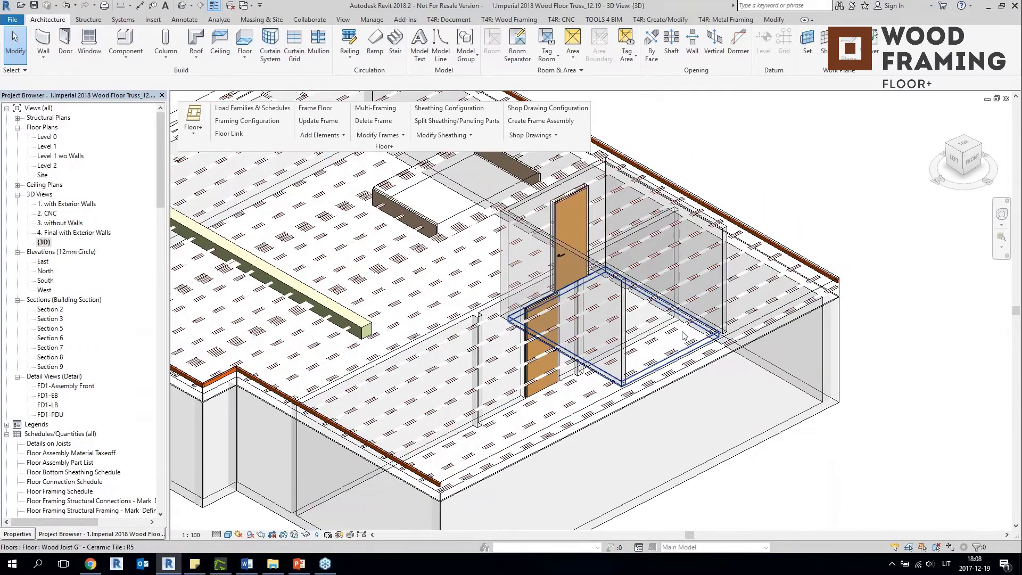
pyautogui.keyDown('shift'); pyautogui.moveTo(612, 362); pyautogui.dragTo(553, 245, button='middle'); pyautogui.keyUp('shift')
pyautogui.scroll(-1, 612, 362)
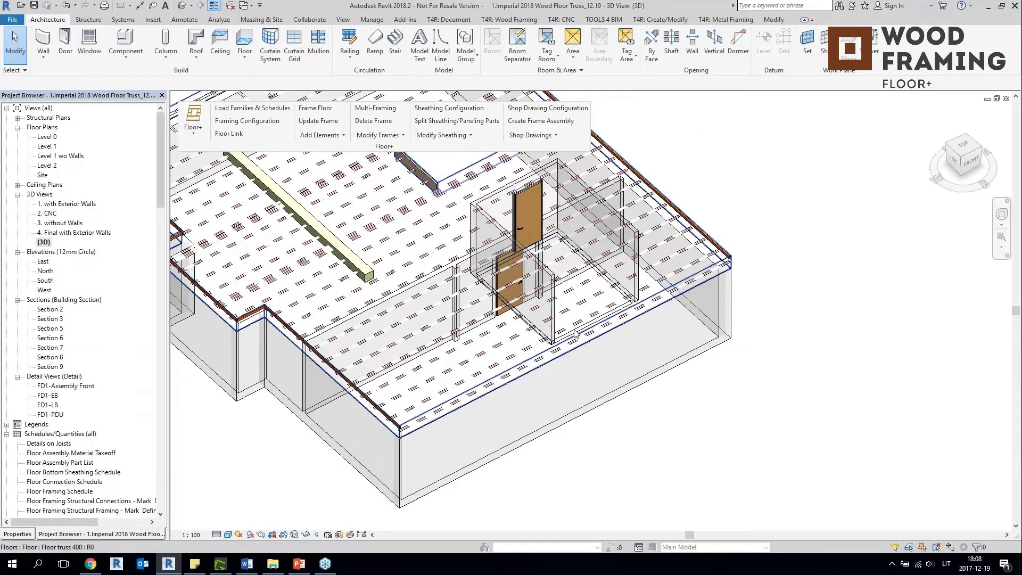
pyautogui.scroll(2, 492, 294)
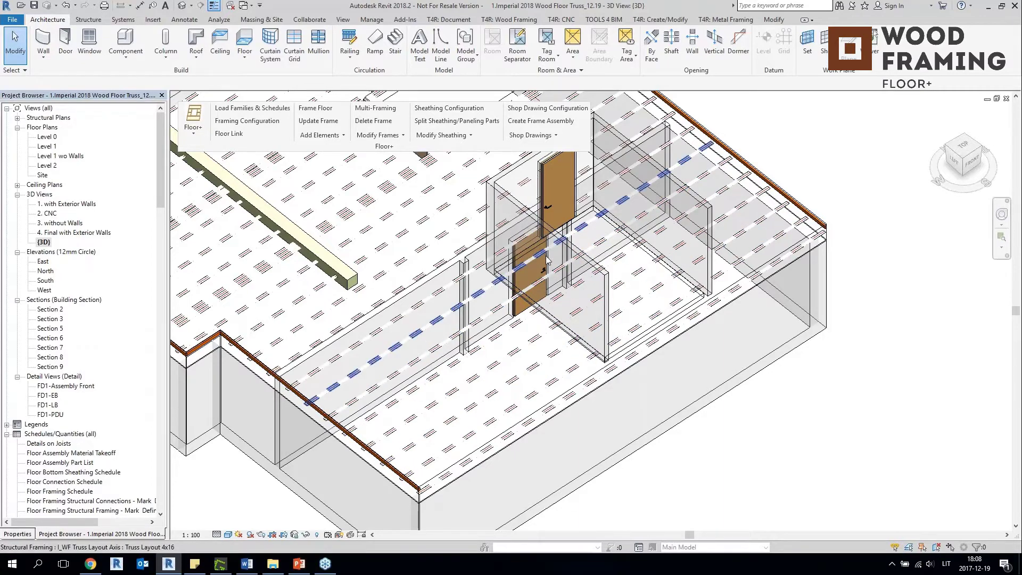
pyautogui.keyDown('shift'); pyautogui.moveTo(547, 261); pyautogui.dragTo(567, 262, button='middle'); pyautogui.keyUp('shift')
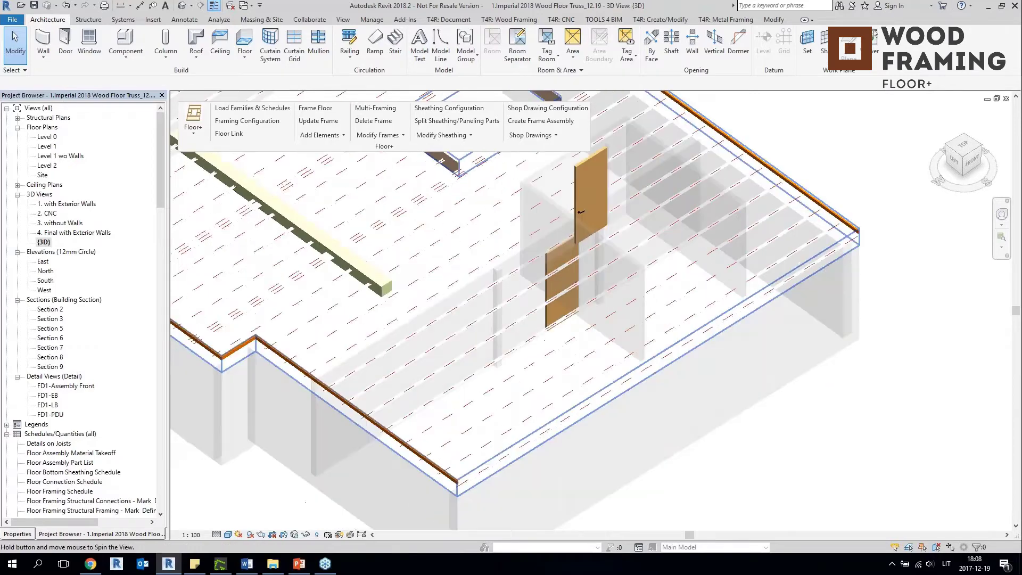
pyautogui.click(334, 135)
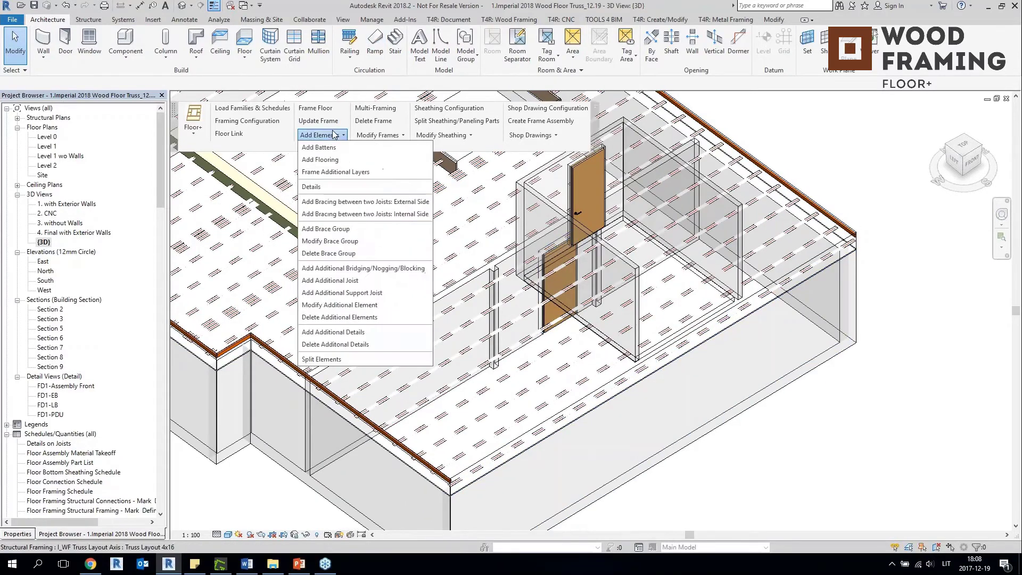
pyautogui.click(371, 269)
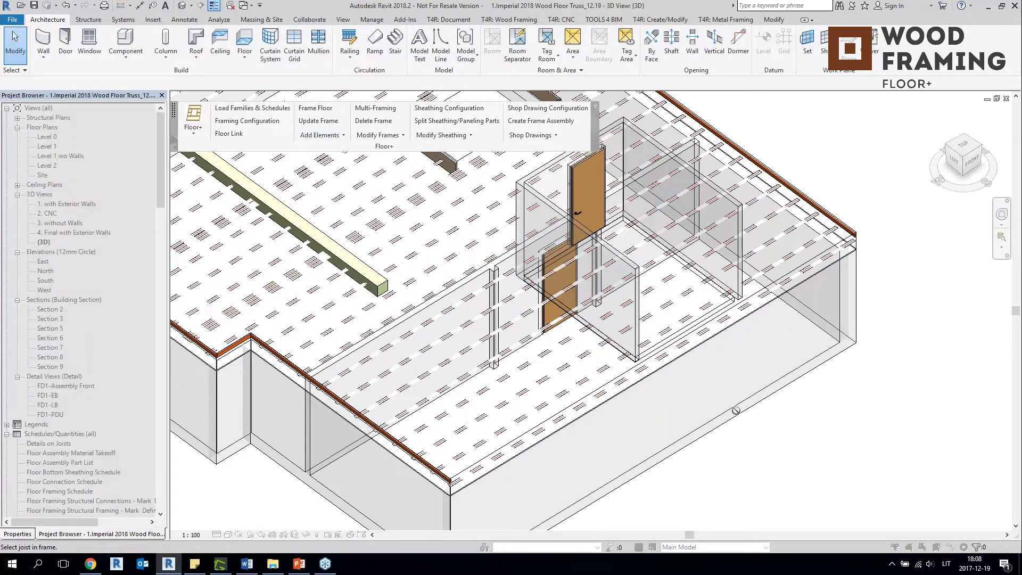
pyautogui.click(492, 292)
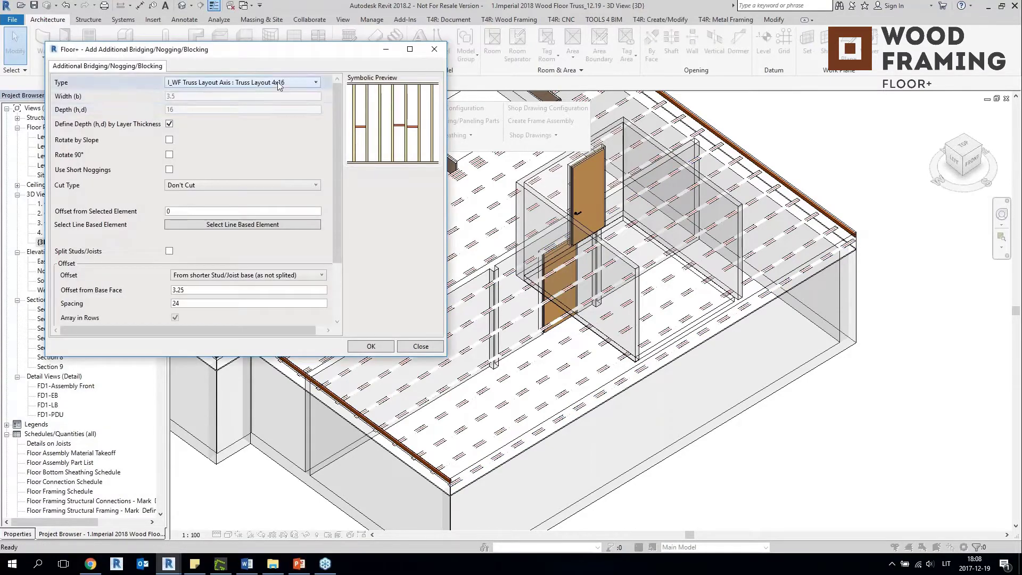
pyautogui.click(291, 84)
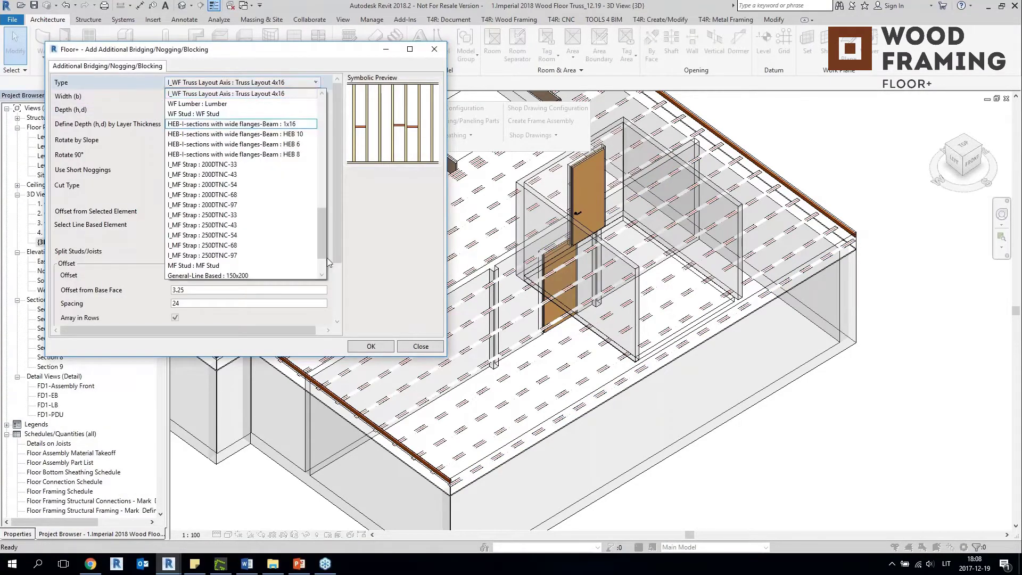
pyautogui.moveTo(320, 216)
pyautogui.mouseDown()
pyautogui.moveTo(321, 245)
pyautogui.moveTo(321, 200)
pyautogui.mouseUp()
pyautogui.click(306, 205)
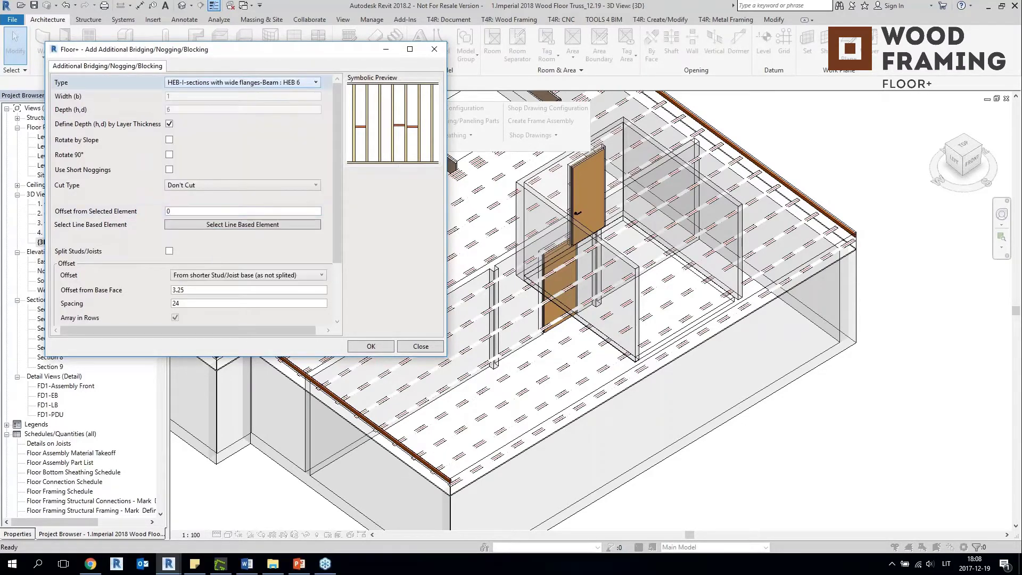
pyautogui.click(170, 123)
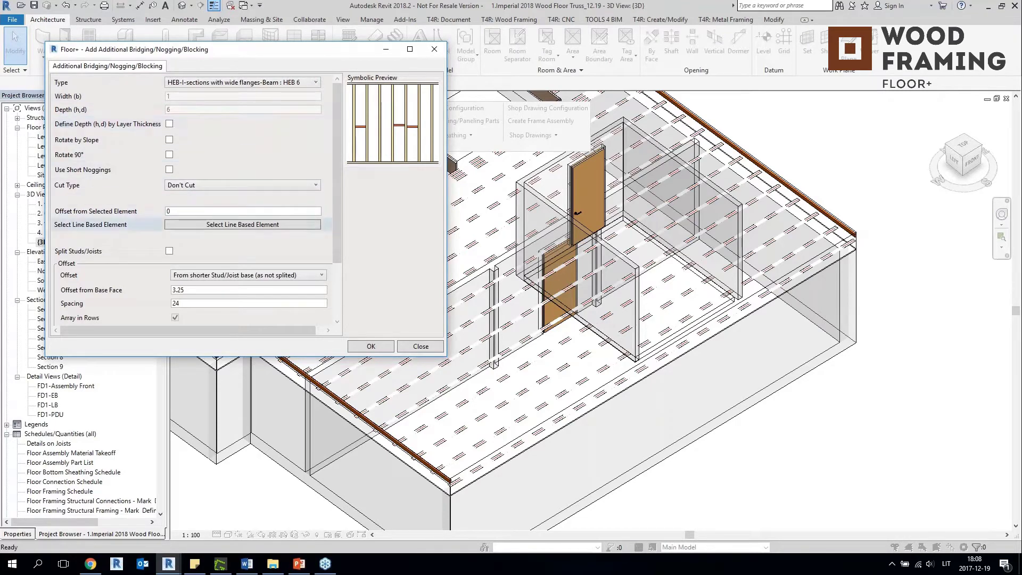
# Position the HEB 6 blocking from the narrow wall piece near the doors and create it with Split Studs/Joists enabled.
pyautogui.click(221, 225)
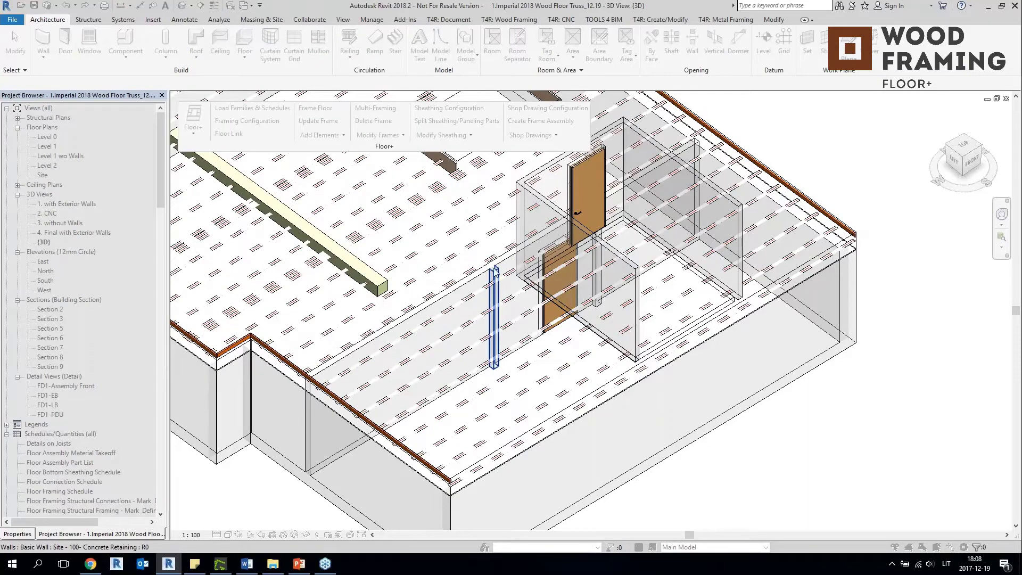
pyautogui.click(494, 300)
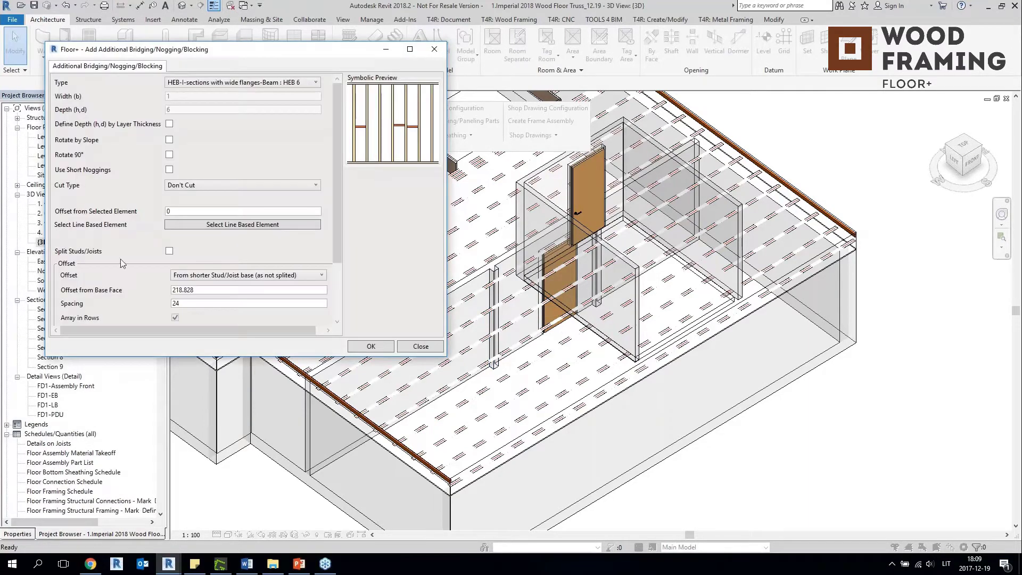
pyautogui.click(169, 251)
pyautogui.moveTo(339, 204); pyautogui.dragTo(339, 258)
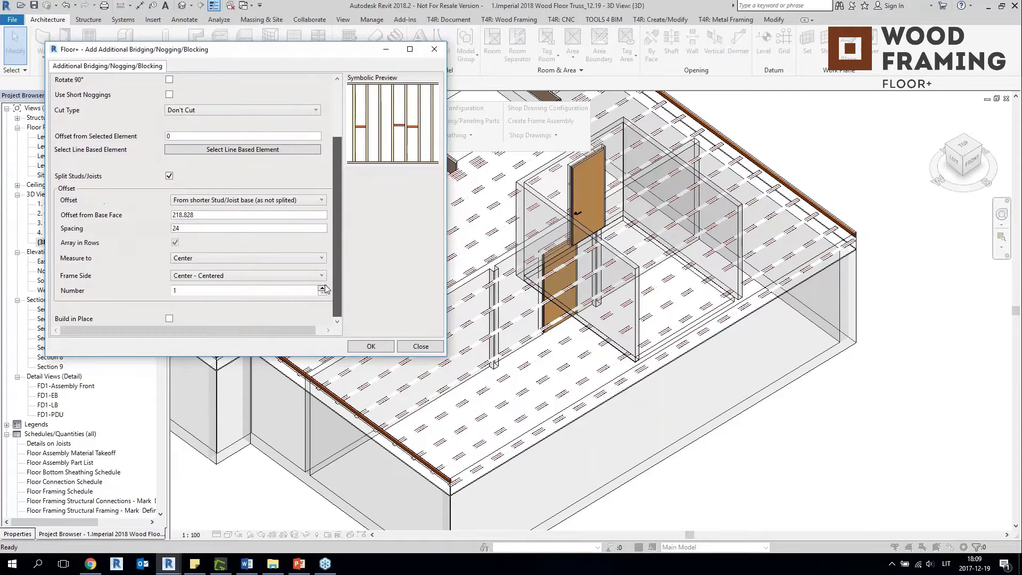
pyautogui.click(371, 346)
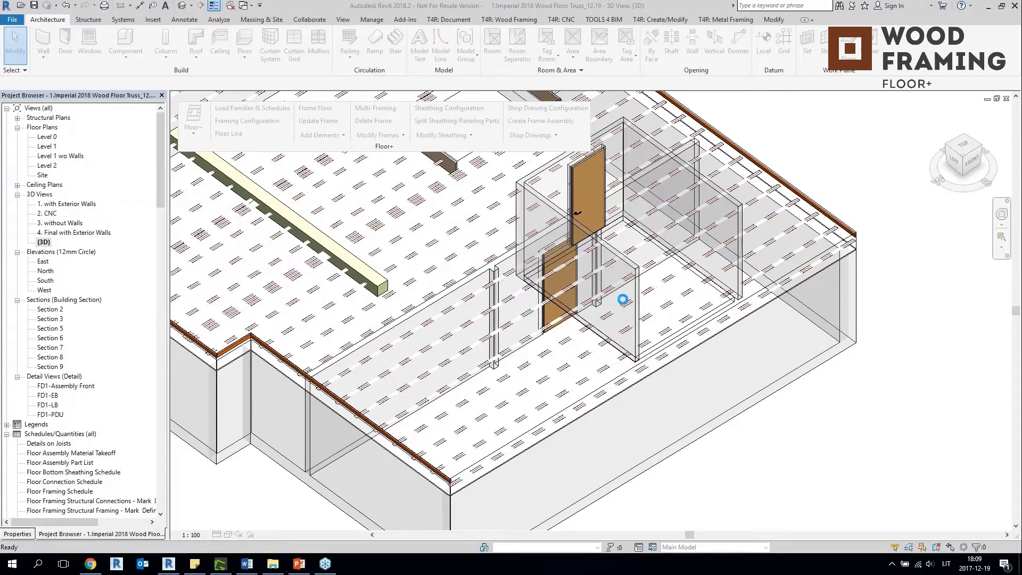
# Inspect the new HEB 6 beam under the partition wall and check how the joists are split on both sides.
pyautogui.keyDown('shift'); pyautogui.moveTo(665, 367); pyautogui.dragTo(596, 255, button='middle'); pyautogui.keyUp('shift')
pyautogui.keyDown('shift'); pyautogui.moveTo(671, 282); pyautogui.dragTo(657, 309, button='middle'); pyautogui.keyUp('shift')
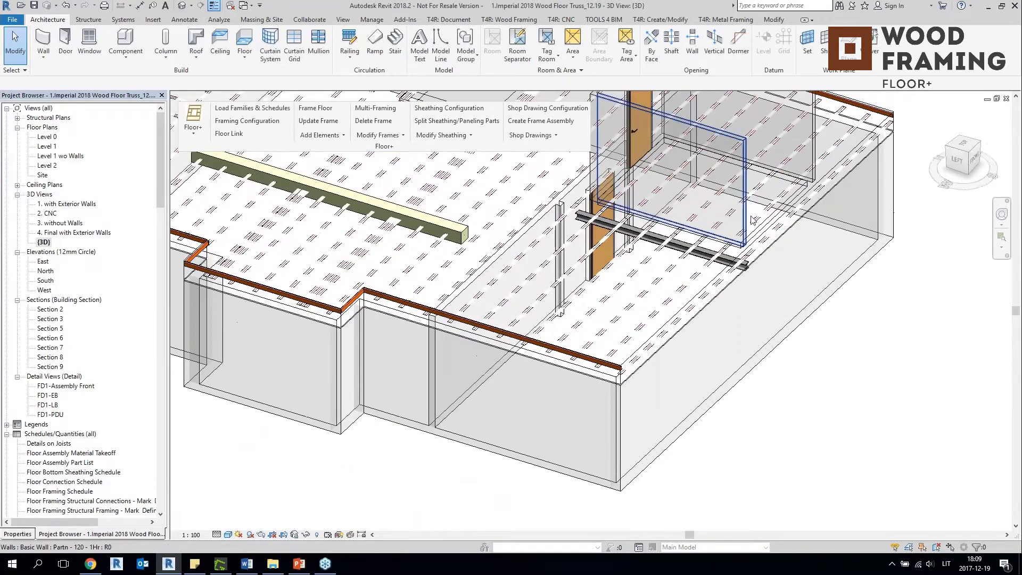
pyautogui.click(703, 234)
pyautogui.keyDown('shift'); pyautogui.moveTo(703, 234); pyautogui.dragTo(744, 267, button='middle'); pyautogui.keyUp('shift')
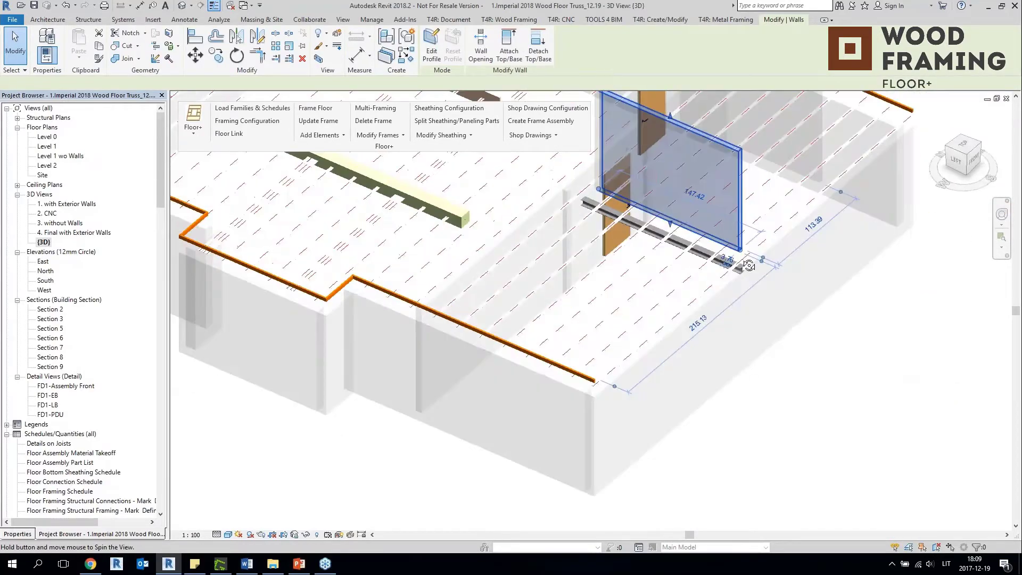
pyautogui.scroll(2, 589, 187)
pyautogui.press('Escape')
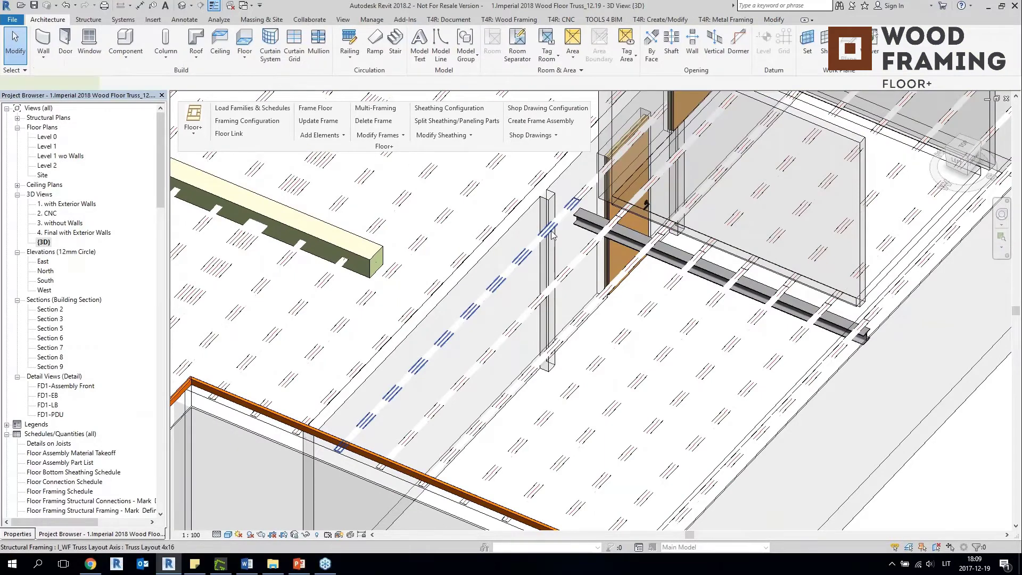
pyautogui.click(552, 235)
pyautogui.click(566, 276)
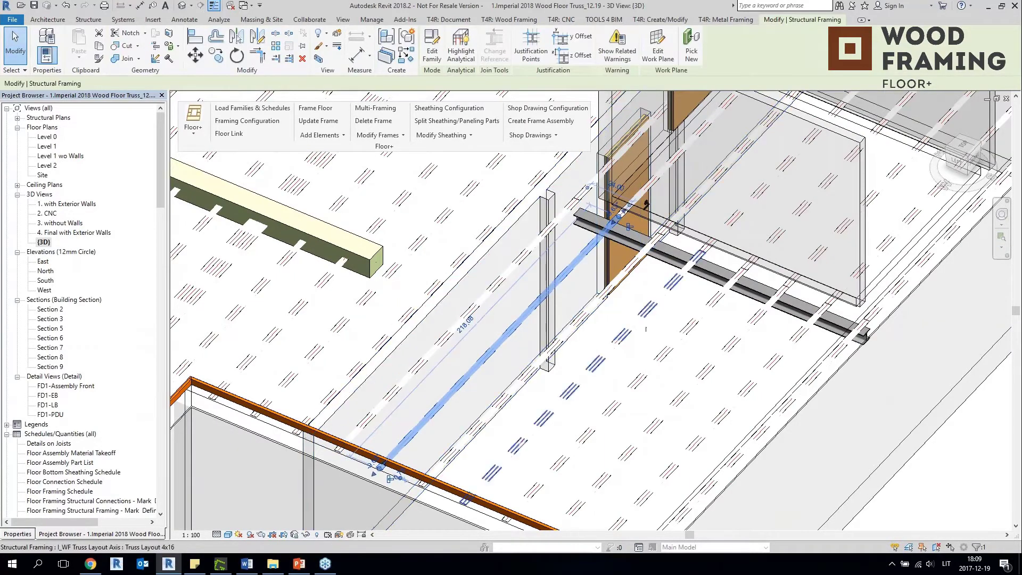
pyautogui.click(643, 317)
pyautogui.scroll(-1, 657, 320)
pyautogui.scroll(-3, 683, 317)
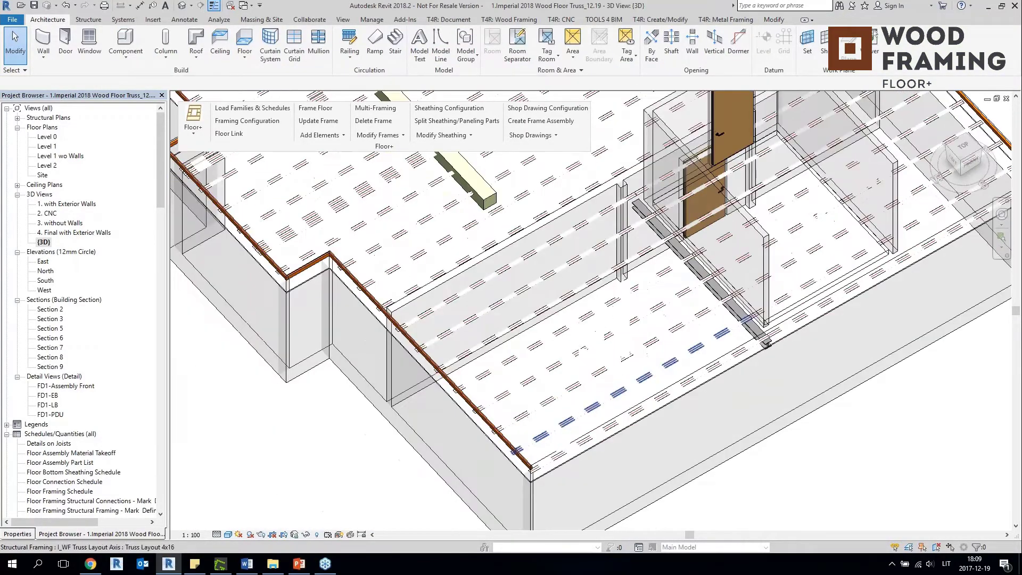
pyautogui.click(841, 254)
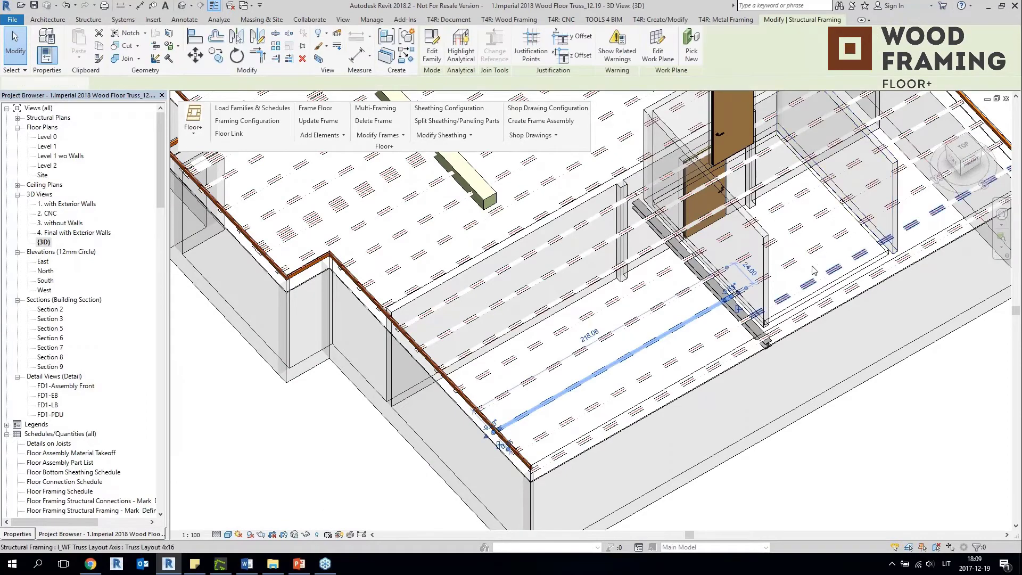
pyautogui.press('Escape')
# Add a second HEB 6 blocking line with Split Studs/Joists enabled, positioned from the narrow wall piece beside the other door.
pyautogui.moveTo(820, 223); pyautogui.dragTo(835, 290, button='middle')
pyautogui.moveTo(836, 248); pyautogui.dragTo(707, 259, button='middle')
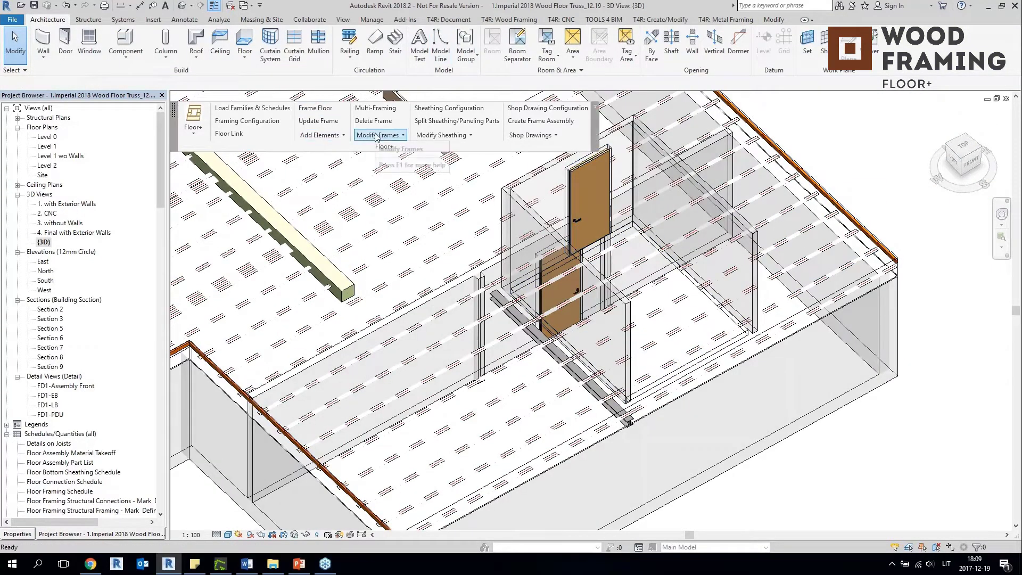
pyautogui.click(320, 135)
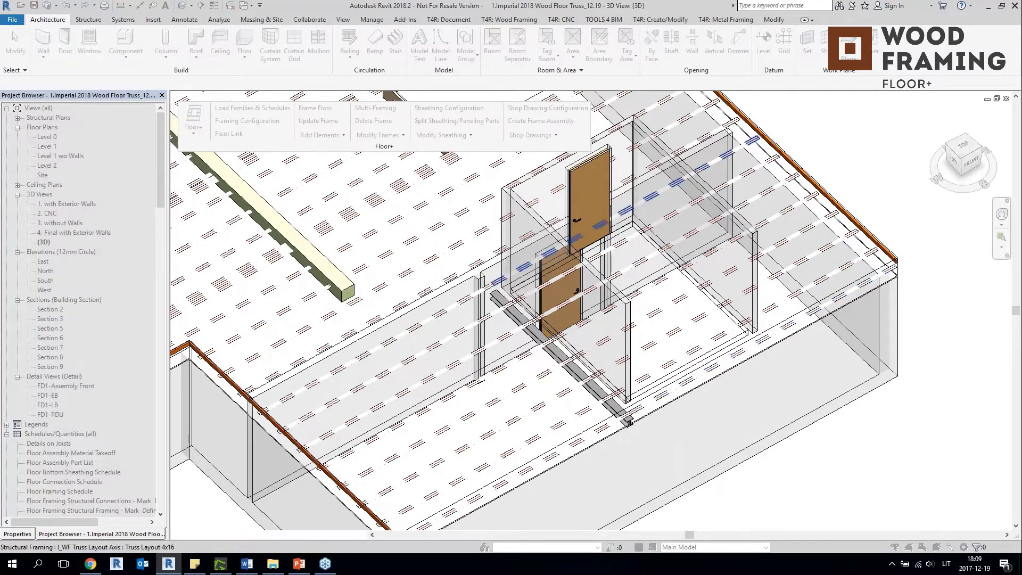
pyautogui.click(649, 207)
pyautogui.scroll(-3, 250, 260)
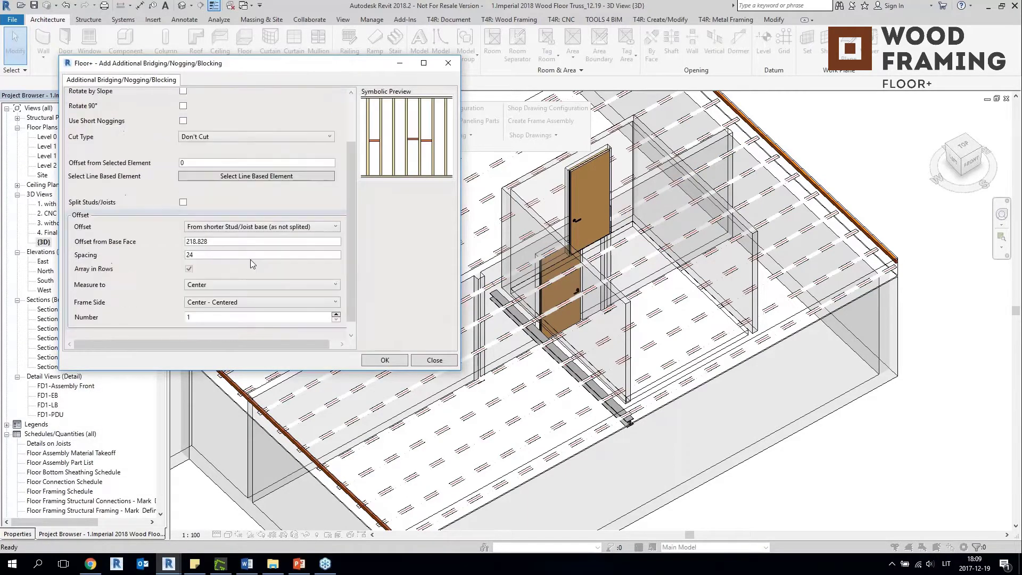
pyautogui.click(183, 202)
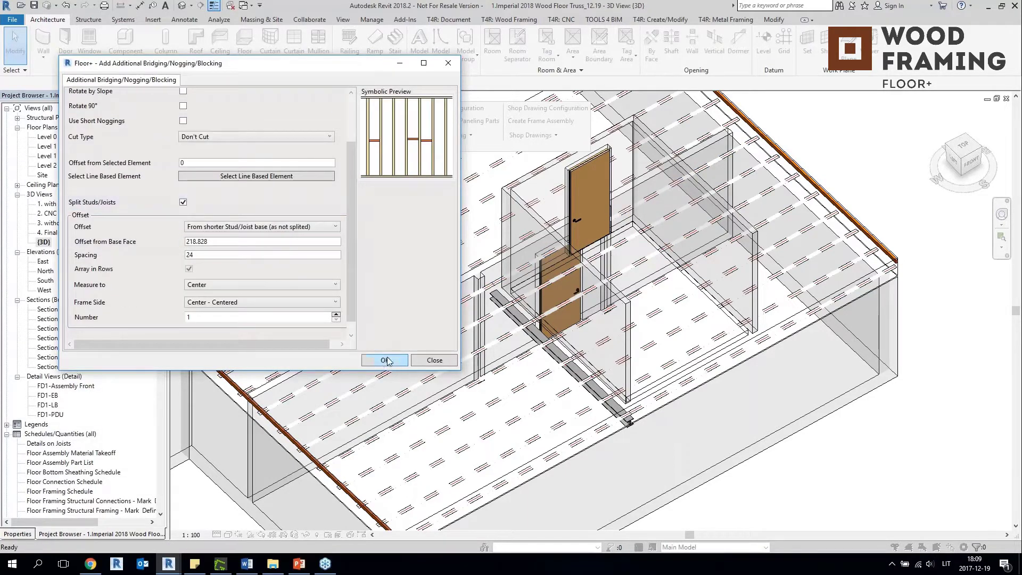
pyautogui.click(257, 176)
pyautogui.keyDown('shift'); pyautogui.moveTo(700, 332); pyautogui.dragTo(437, 227, button='middle'); pyautogui.keyUp('shift')
pyautogui.click(746, 288)
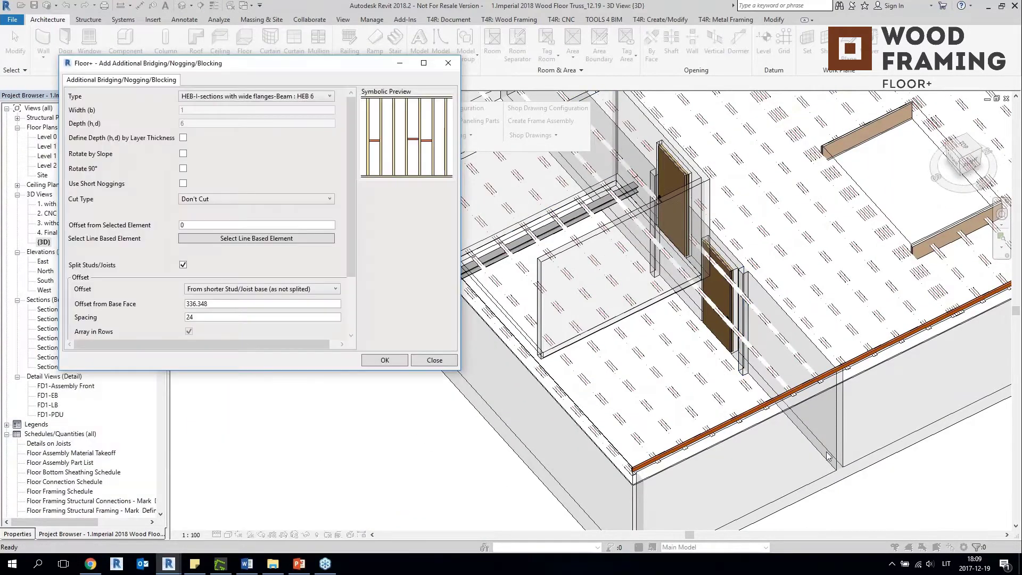
pyautogui.click(384, 361)
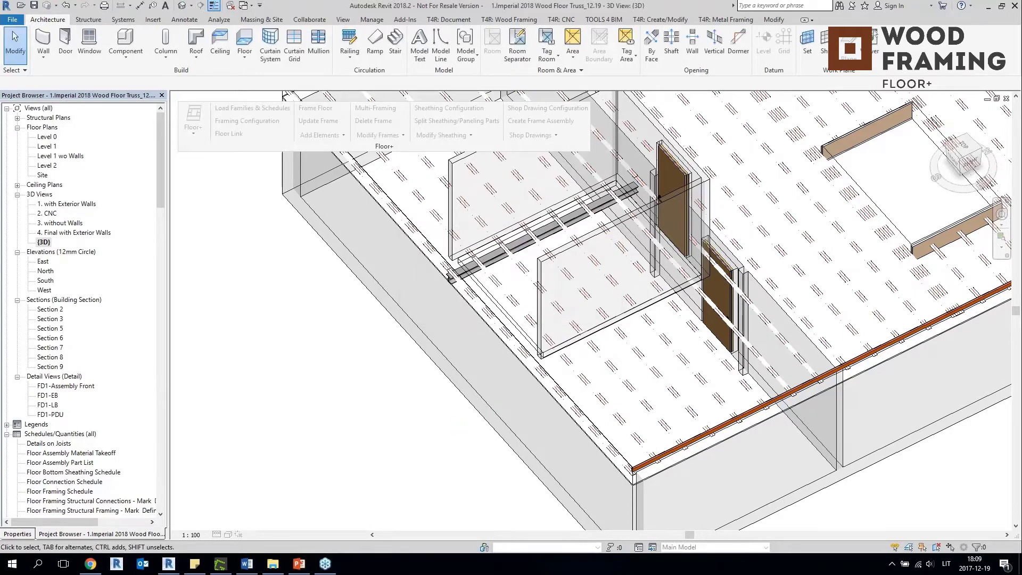
# Inspect the second beam and the split joist segment between the two HEB 6 beams.
pyautogui.keyDown('shift'); pyautogui.moveTo(707, 340); pyautogui.dragTo(830, 287, button='middle'); pyautogui.keyUp('shift')
pyautogui.keyDown('shift'); pyautogui.moveTo(692, 223); pyautogui.dragTo(665, 400, button='middle'); pyautogui.keyUp('shift')
pyautogui.click(616, 305)
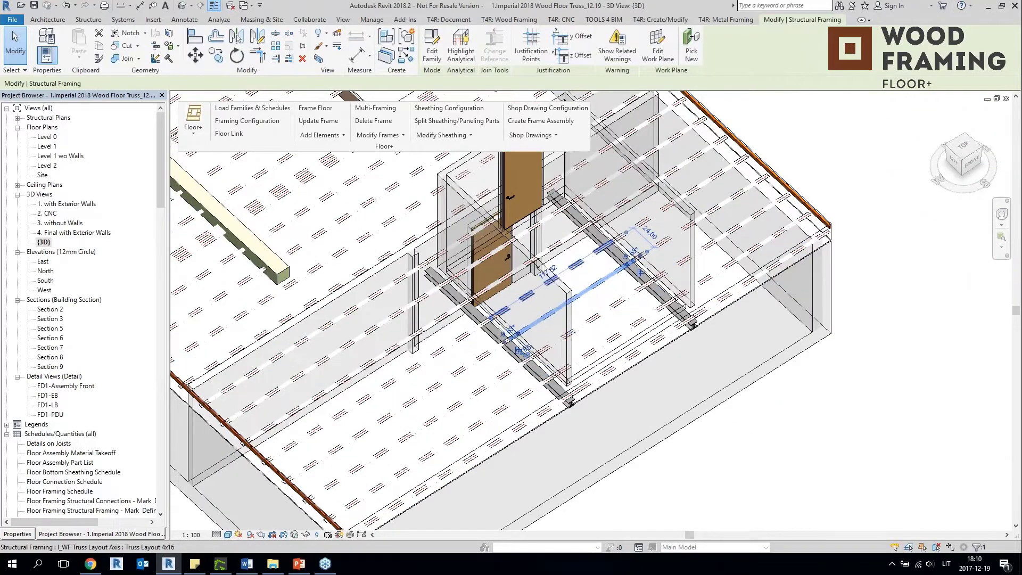
pyautogui.keyDown('shift'); pyautogui.moveTo(575, 272); pyautogui.dragTo(726, 471, button='middle'); pyautogui.keyUp('shift')
pyautogui.moveTo(727, 339); pyautogui.dragTo(813, 400, button='middle')
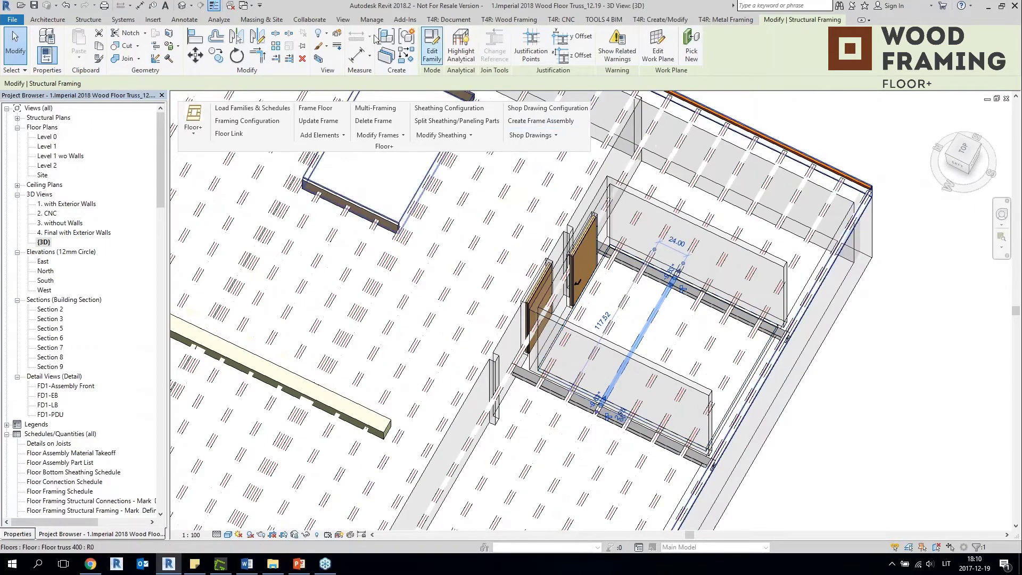
# Extend the first HEB 6 beam to the long interior wall containing the doors, using Trim/Extend Multiple Elements.
pyautogui.click(288, 60)
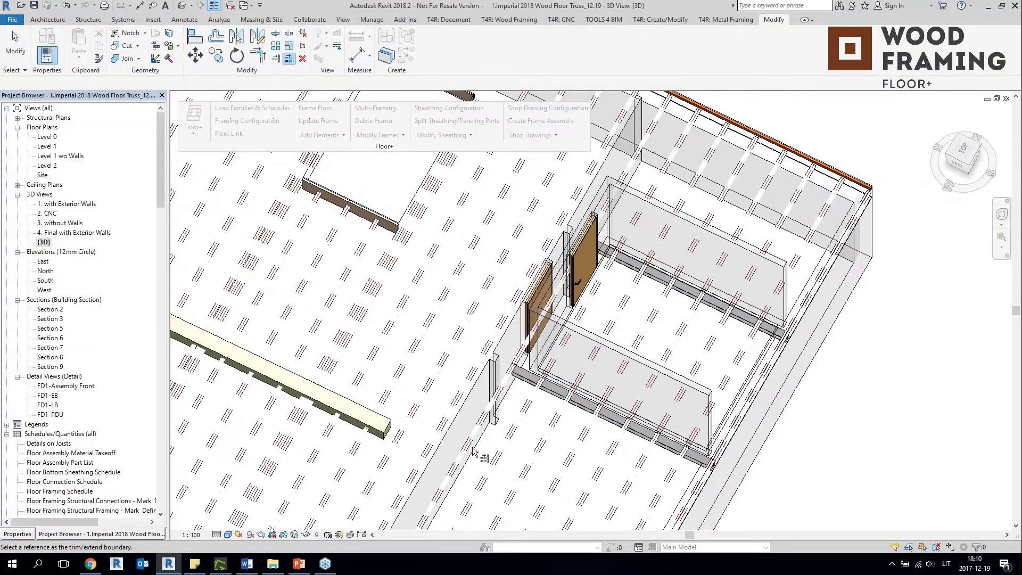
pyautogui.click(528, 382)
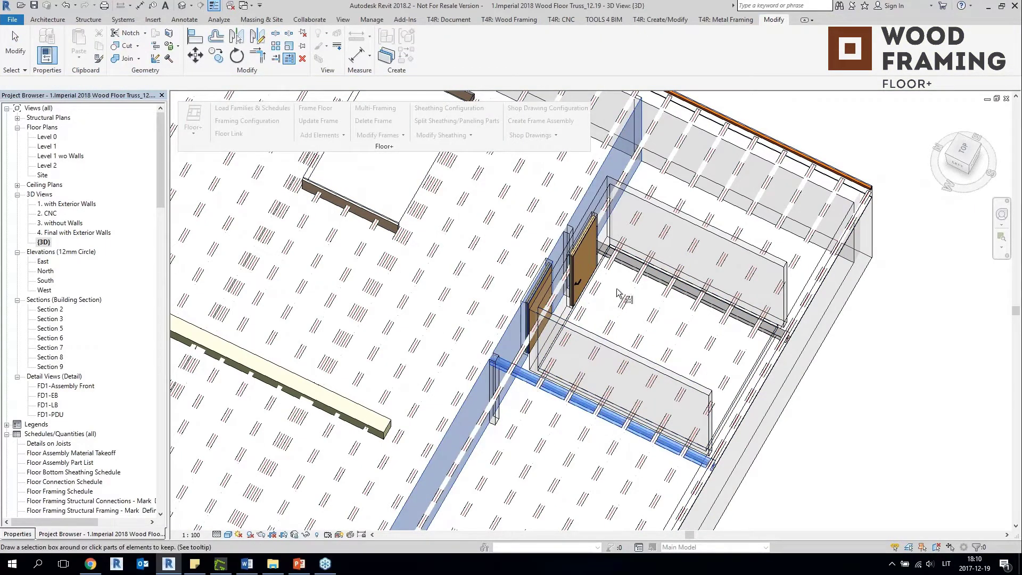
pyautogui.press('Escape')
pyautogui.press('Escape')
pyautogui.keyDown('shift'); pyautogui.moveTo(541, 361); pyautogui.dragTo(826, 435, button='middle'); pyautogui.keyUp('shift')
pyautogui.scroll(-5, 798, 458)
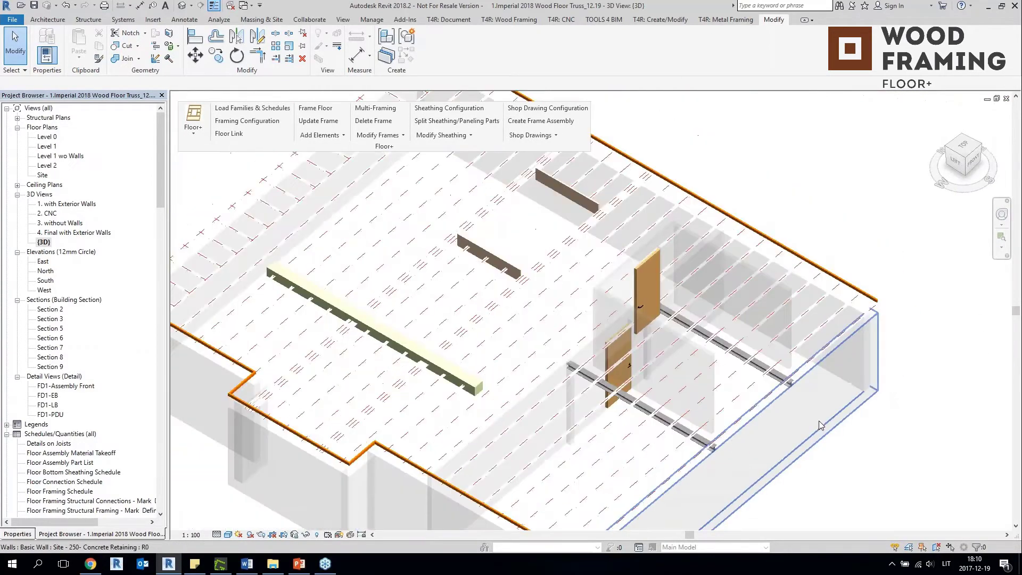
pyautogui.keyDown('shift'); pyautogui.moveTo(791, 469); pyautogui.dragTo(727, 397, button='middle'); pyautogui.keyUp('shift')
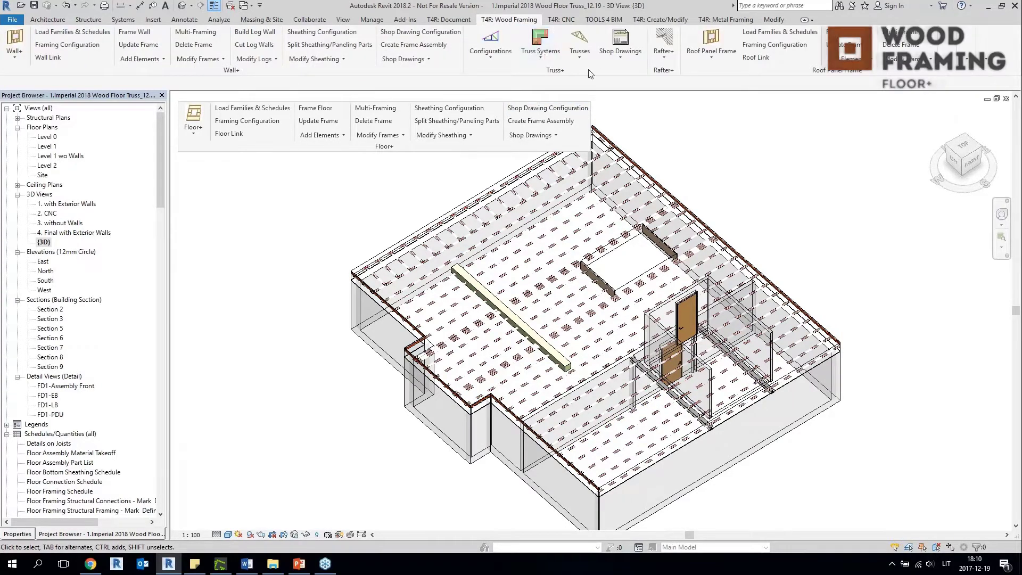
# Detach the Truss+ tool group, place it floating beneath the Floor+ tools, and review its configuration commands.
pyautogui.moveTo(555, 69); pyautogui.dragTo(267, 202)
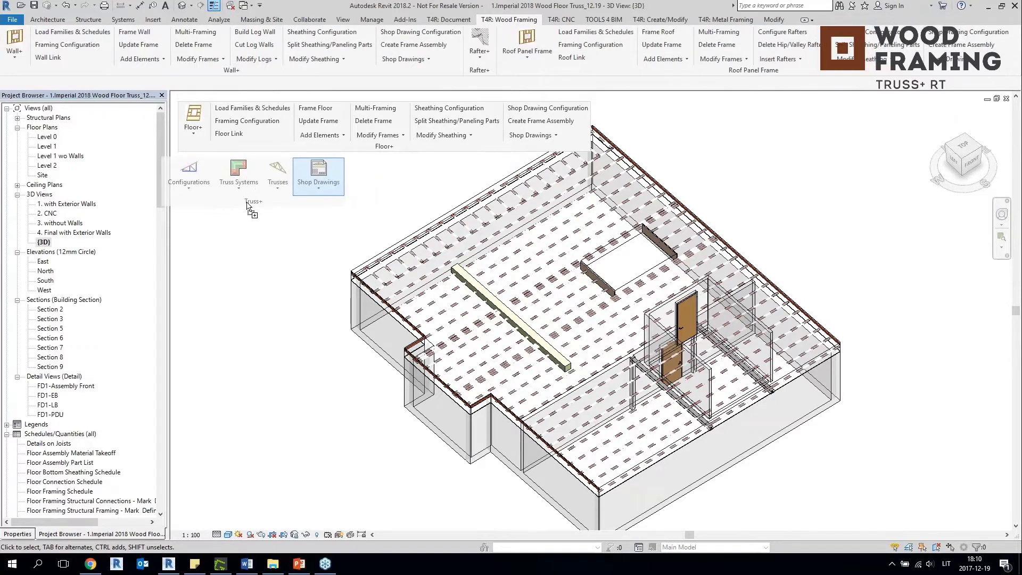
pyautogui.scroll(-2, 303, 277)
pyautogui.keyDown('shift'); pyautogui.moveTo(424, 319); pyautogui.dragTo(395, 349, button='middle'); pyautogui.keyUp('shift')
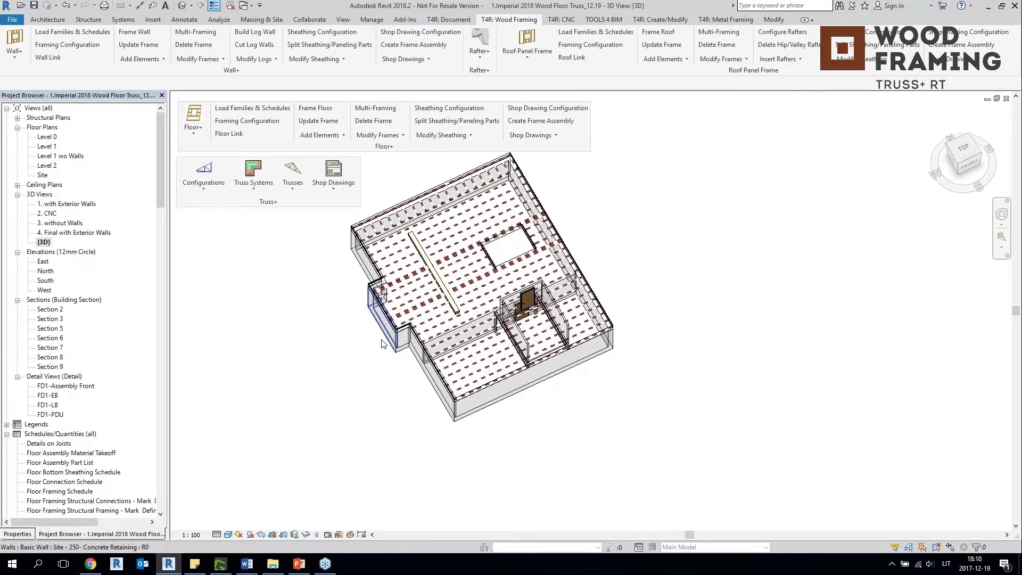
pyautogui.click(190, 192)
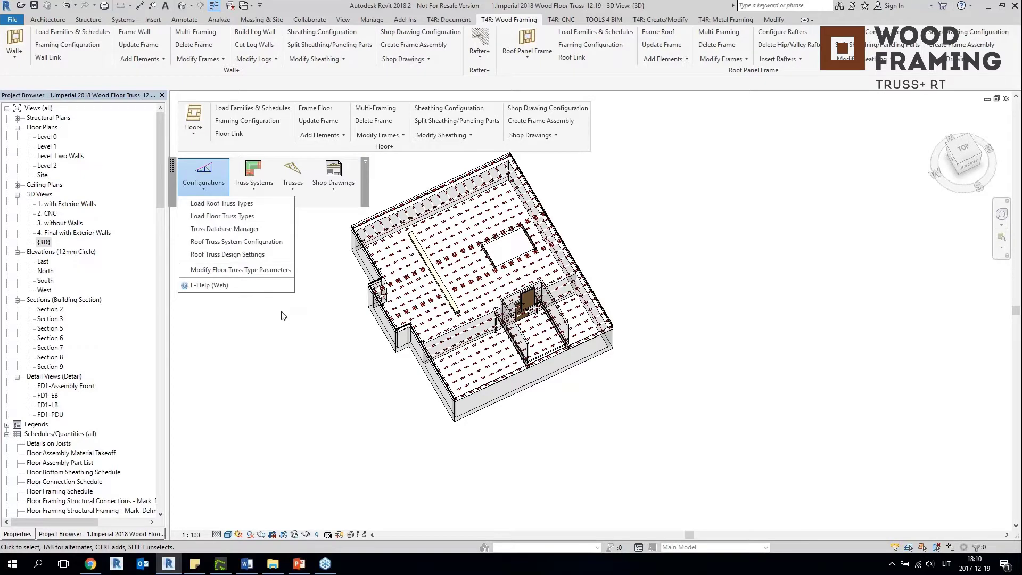
pyautogui.click(290, 323)
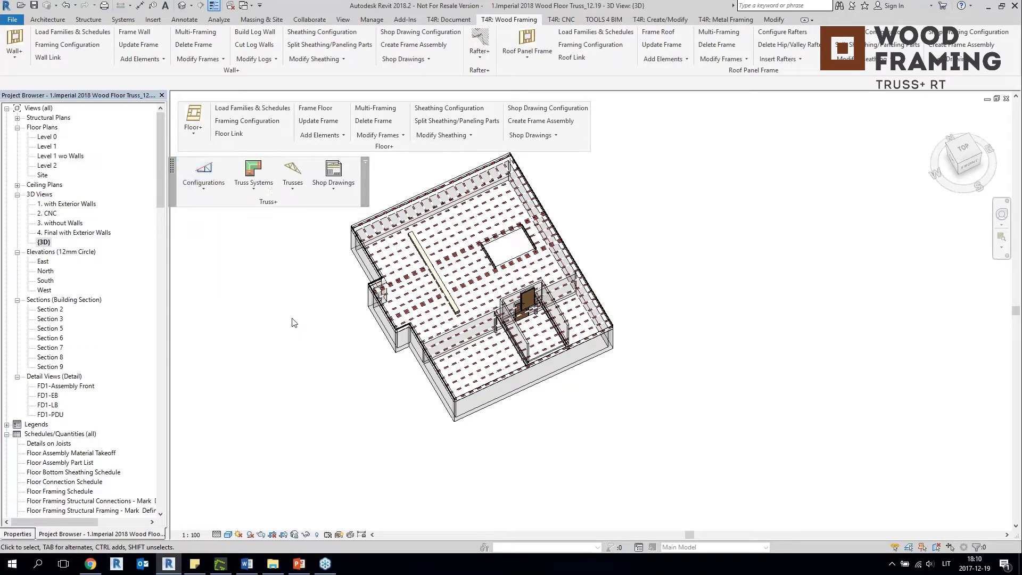
# Examine the rectangular duct crossing the truss layout lines beside the floor opening.
pyautogui.keyDown('shift'); pyautogui.moveTo(324, 312); pyautogui.dragTo(462, 270, button='middle'); pyautogui.keyUp('shift')
pyautogui.scroll(2, 442, 273)
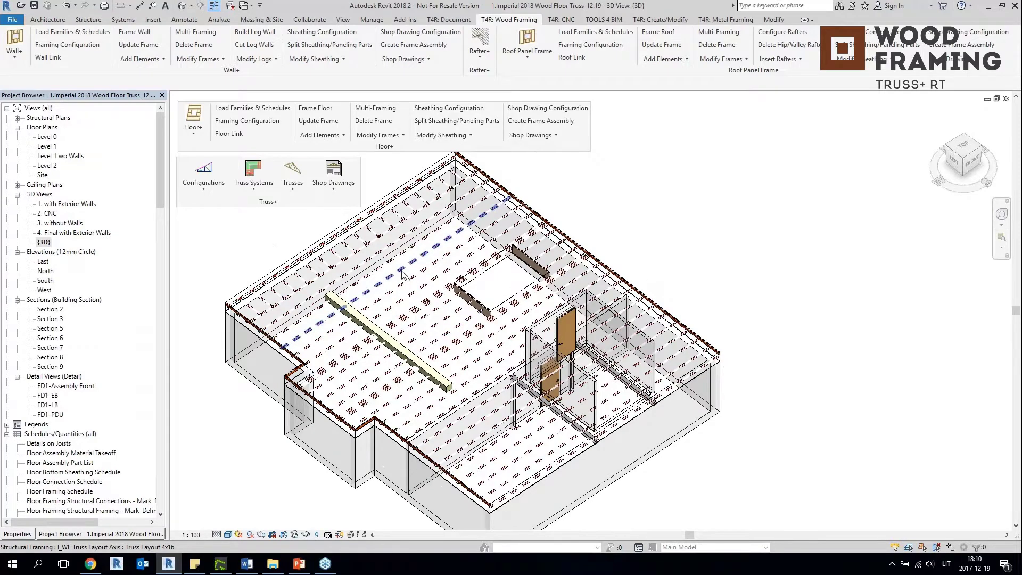
pyautogui.moveTo(374, 296); pyautogui.dragTo(458, 322, button='middle')
pyautogui.scroll(-1, 447, 269)
pyautogui.moveTo(604, 176); pyautogui.dragTo(625, 129, button='middle')
pyautogui.scroll(6, 412, 340)
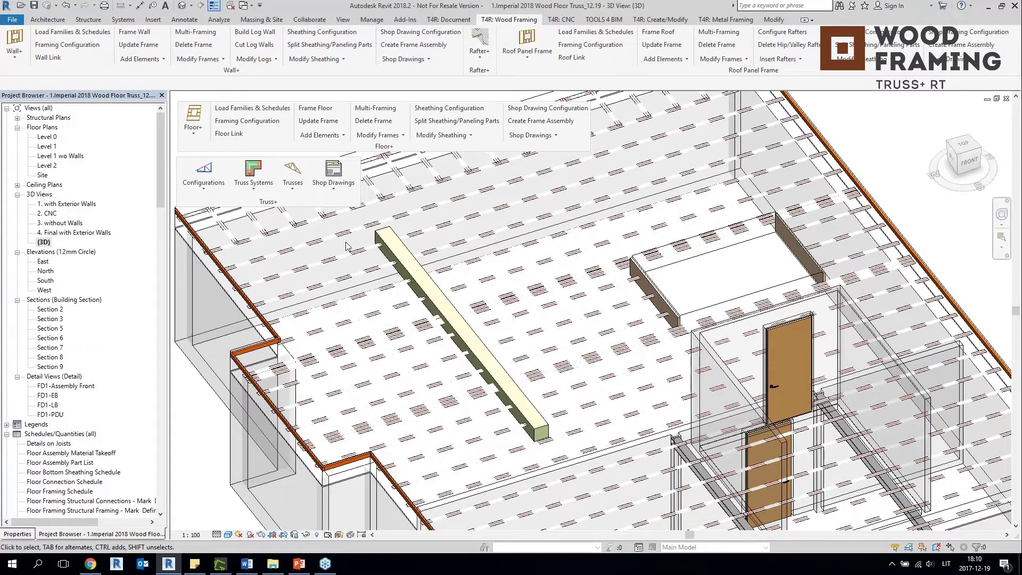
pyautogui.click(391, 248)
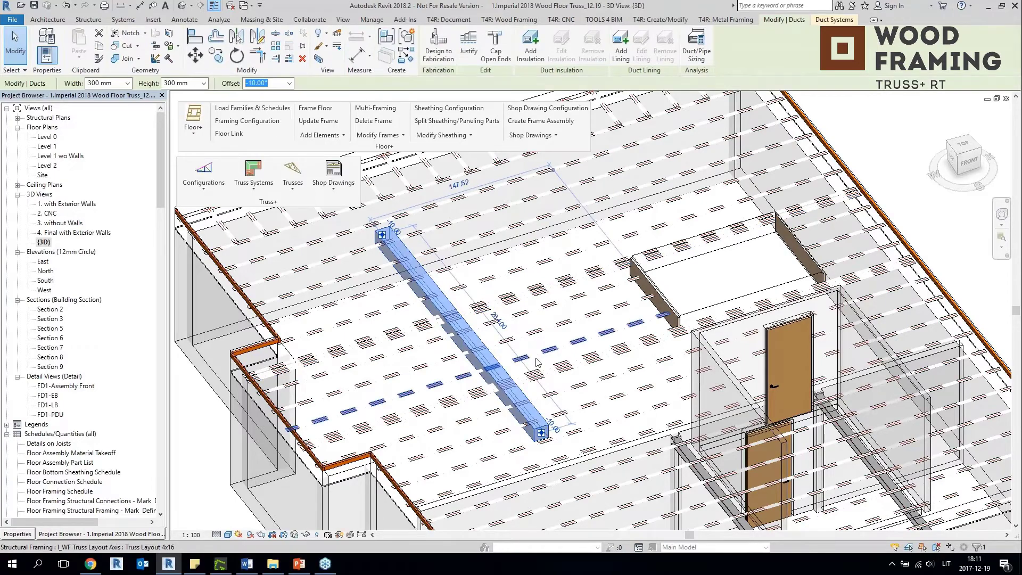
pyautogui.press('Escape')
# Insert floor trusses on the layout lines crossing the duct, using I_Truss_Common F_Truss BotBear_CalcPanel+Opening, type W3.5_TCH1.5_VW1.5_DW1.5_BCH1.5.
pyautogui.keyDown('shift'); pyautogui.moveTo(538, 345); pyautogui.dragTo(496, 524, button='middle'); pyautogui.keyUp('shift')
pyautogui.moveTo(610, 191); pyautogui.dragTo(585, 417)
pyautogui.keyDown('shift'); pyautogui.moveTo(585, 418); pyautogui.dragTo(692, 198, button='middle'); pyautogui.keyUp('shift')
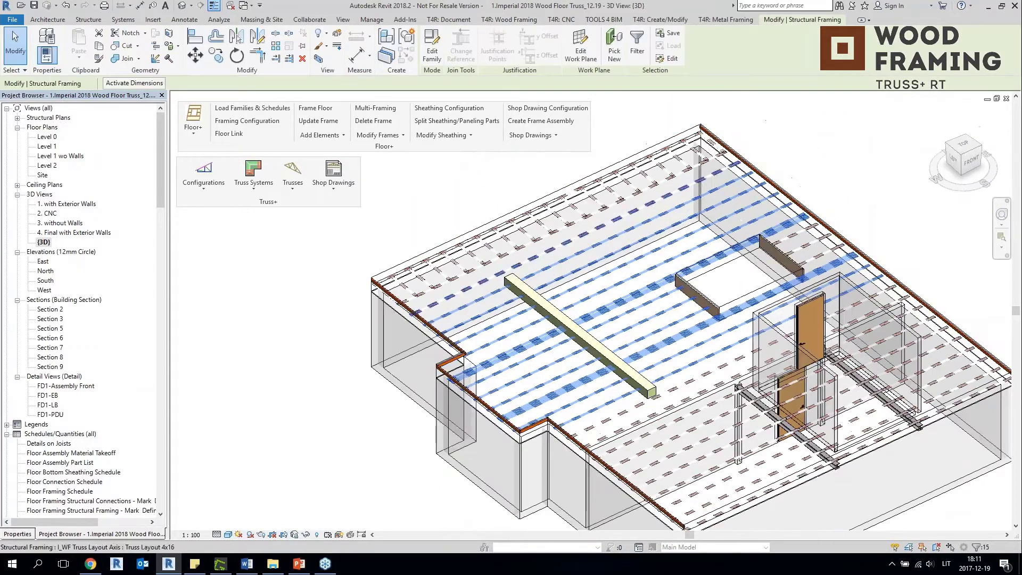
pyautogui.click(293, 173)
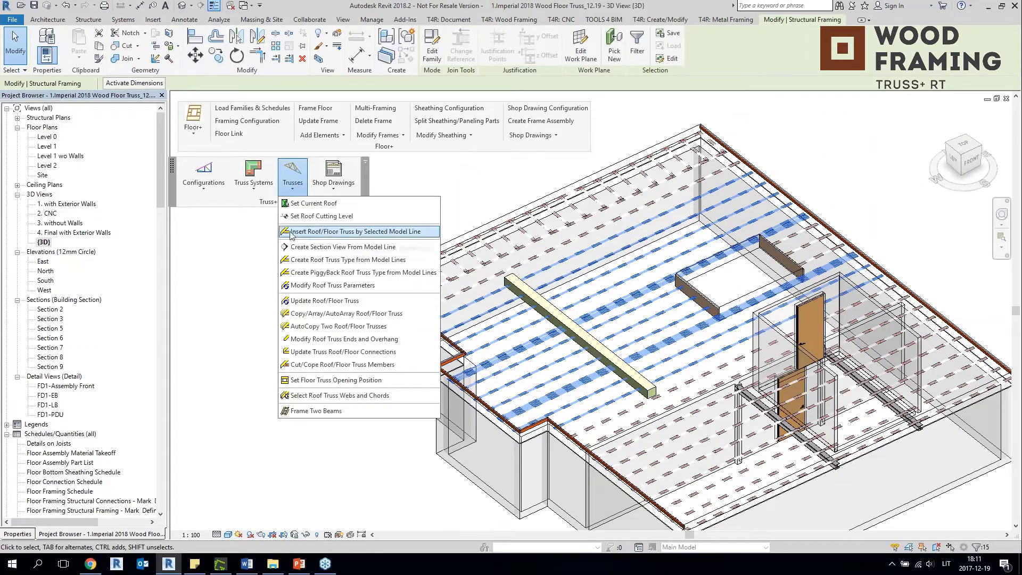
pyautogui.click(376, 232)
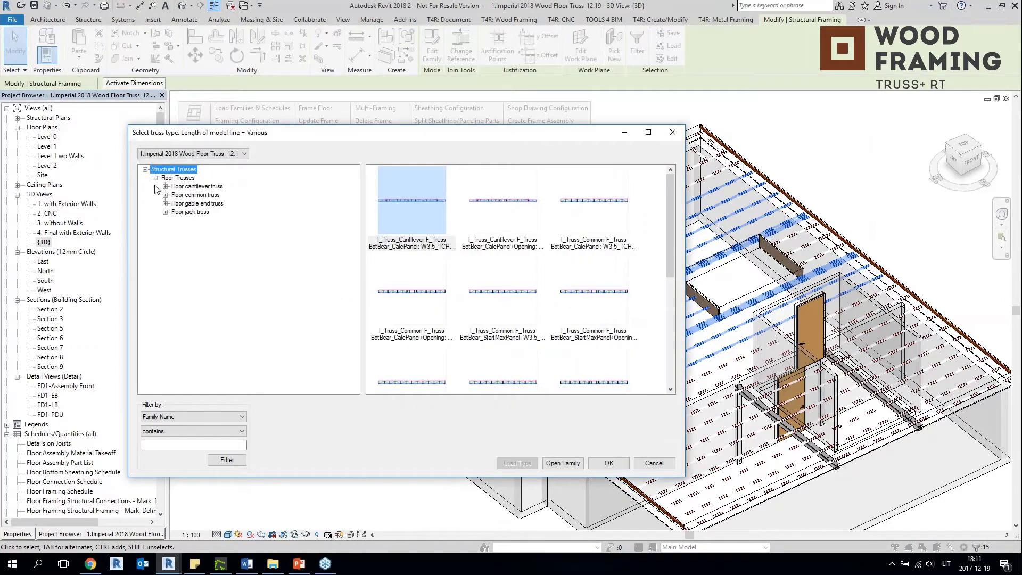
pyautogui.click(165, 195)
pyautogui.click(292, 212)
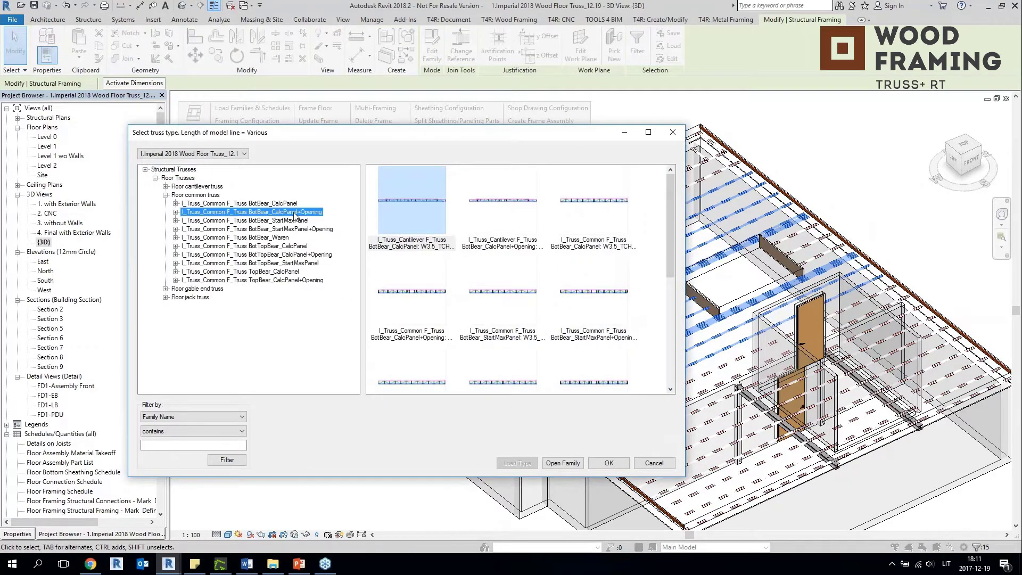
pyautogui.click(176, 212)
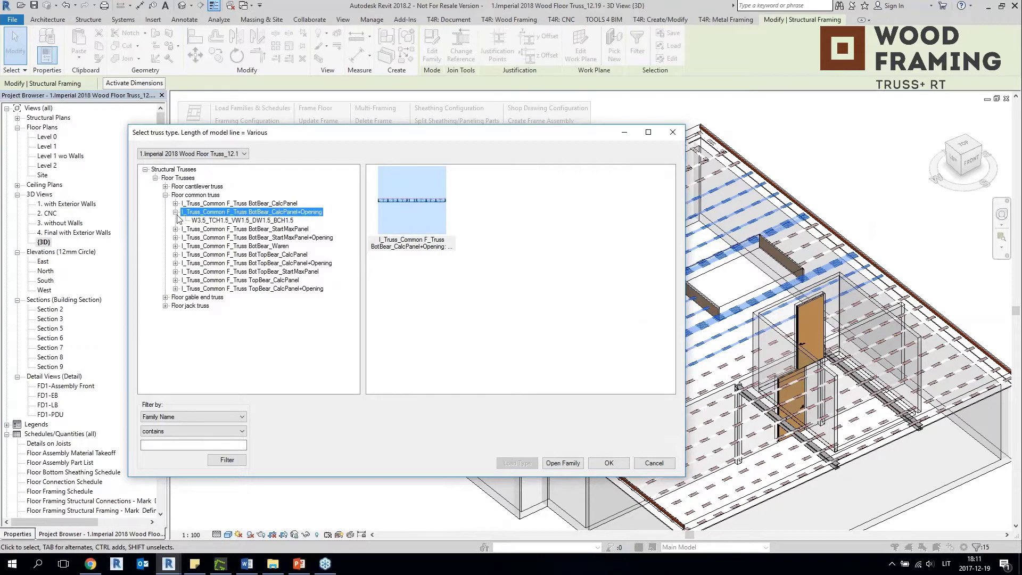
pyautogui.click(261, 220)
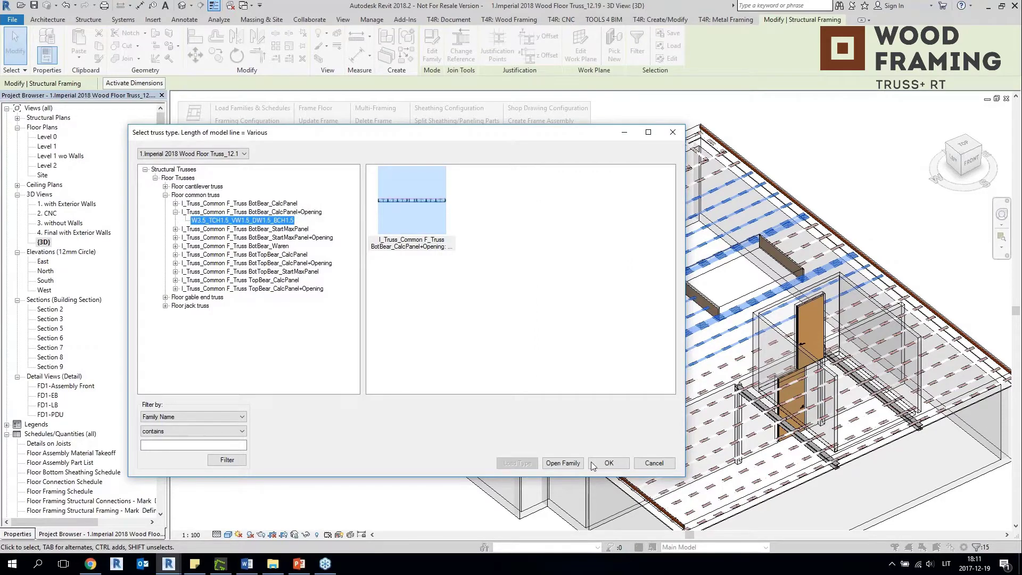
pyautogui.click(609, 463)
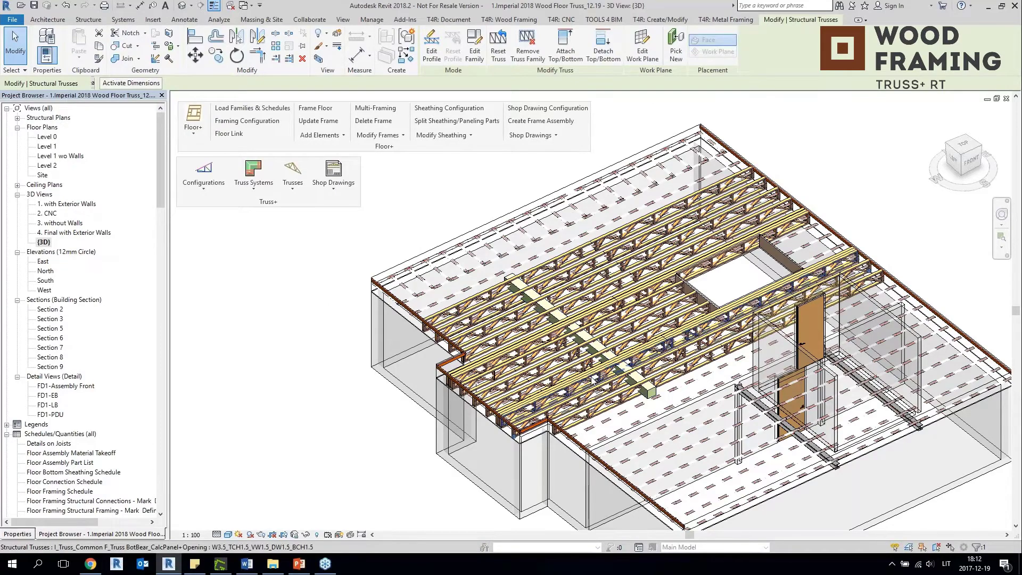
# Inspect the inserted floor trusses and how their webs and openings line up with the rectangular duct.
pyautogui.keyDown('shift'); pyautogui.moveTo(592, 380); pyautogui.dragTo(652, 266, button='middle'); pyautogui.keyUp('shift')
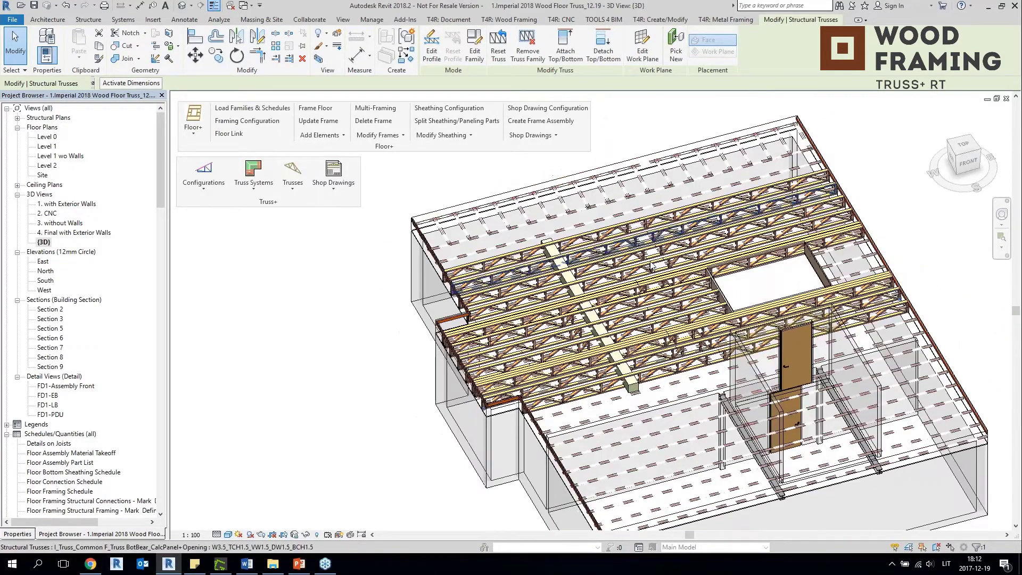
pyautogui.scroll(5, 651, 266)
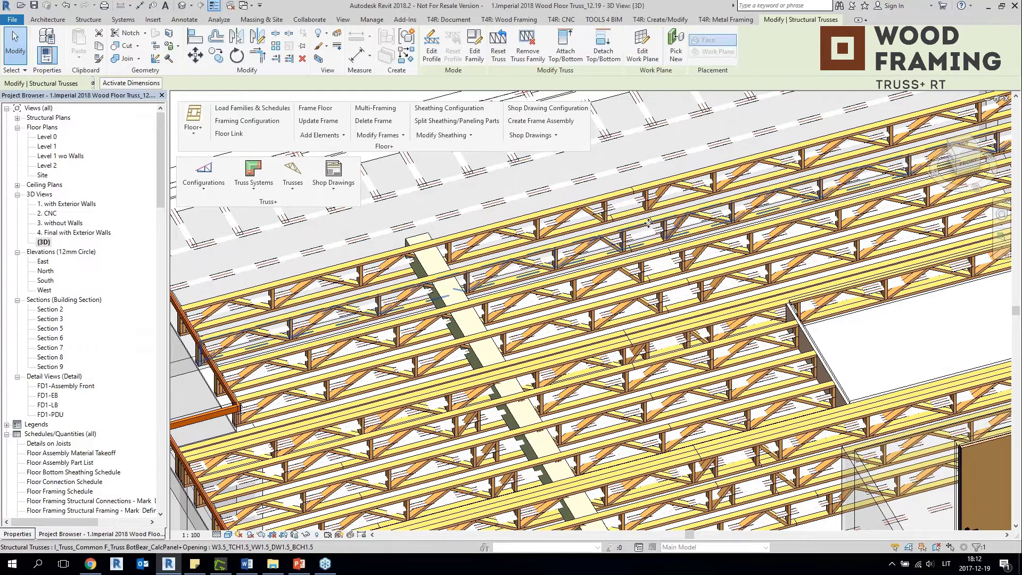
pyautogui.moveTo(704, 380); pyautogui.dragTo(772, 258, button='middle')
pyautogui.press('Escape')
pyautogui.scroll(2, 686, 362)
pyautogui.scroll(-2, 686, 362)
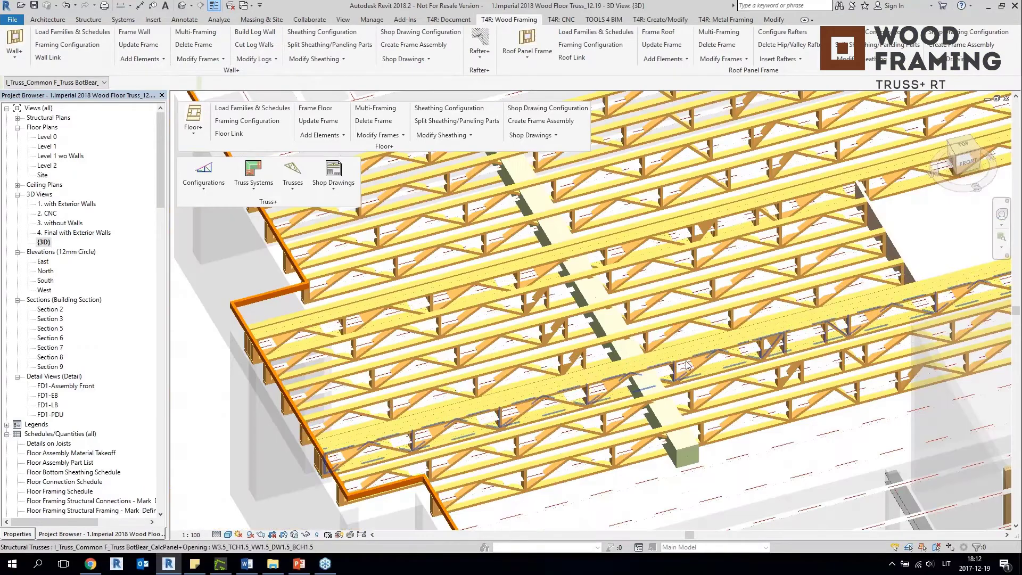
pyautogui.keyDown('shift'); pyautogui.moveTo(687, 365); pyautogui.dragTo(708, 325, button='middle'); pyautogui.keyUp('shift')
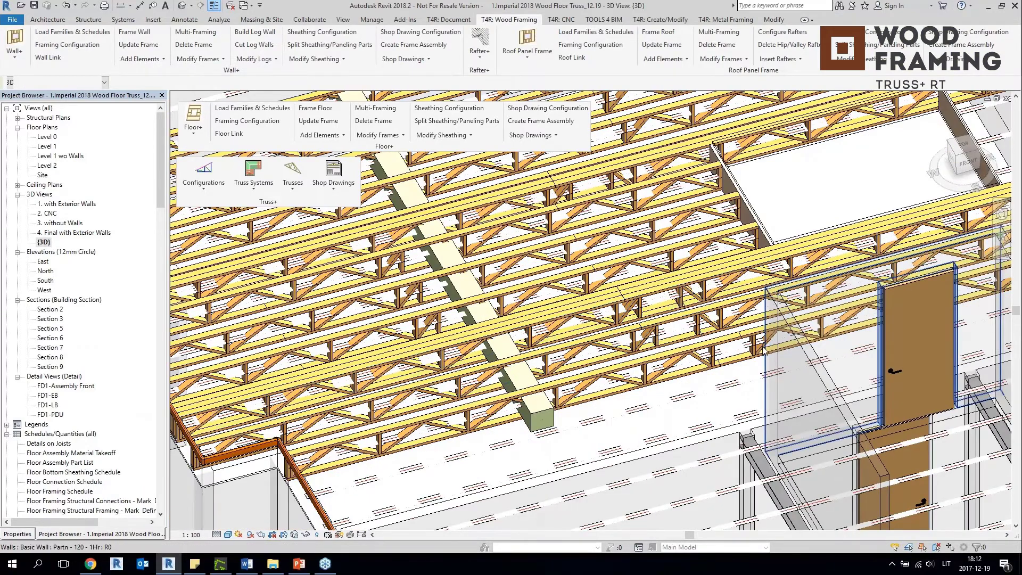
pyautogui.scroll(-3, 740, 351)
pyautogui.keyDown('shift'); pyautogui.moveTo(740, 351); pyautogui.dragTo(723, 390, button='middle'); pyautogui.keyUp('shift')
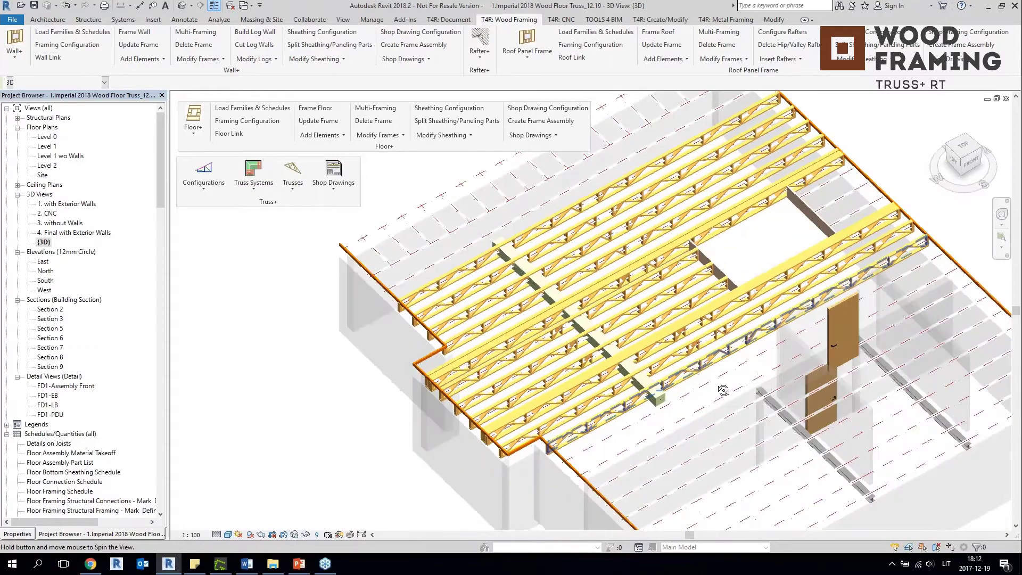
pyautogui.scroll(4, 671, 407)
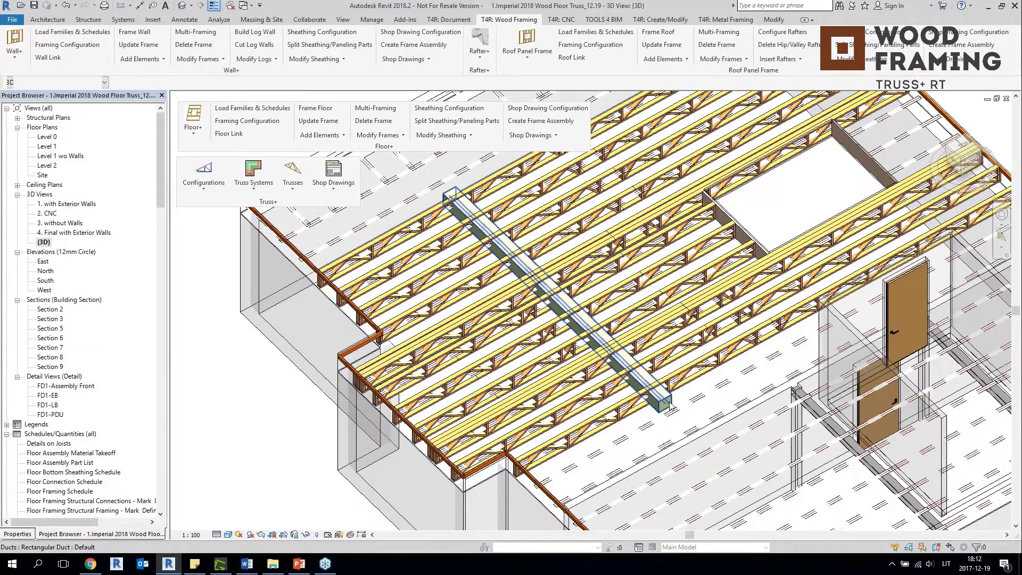
# Set the floor truss opening position at the rectangular duct with an opening width of 11.81", and check the truss webs around it.
pyautogui.click(292, 173)
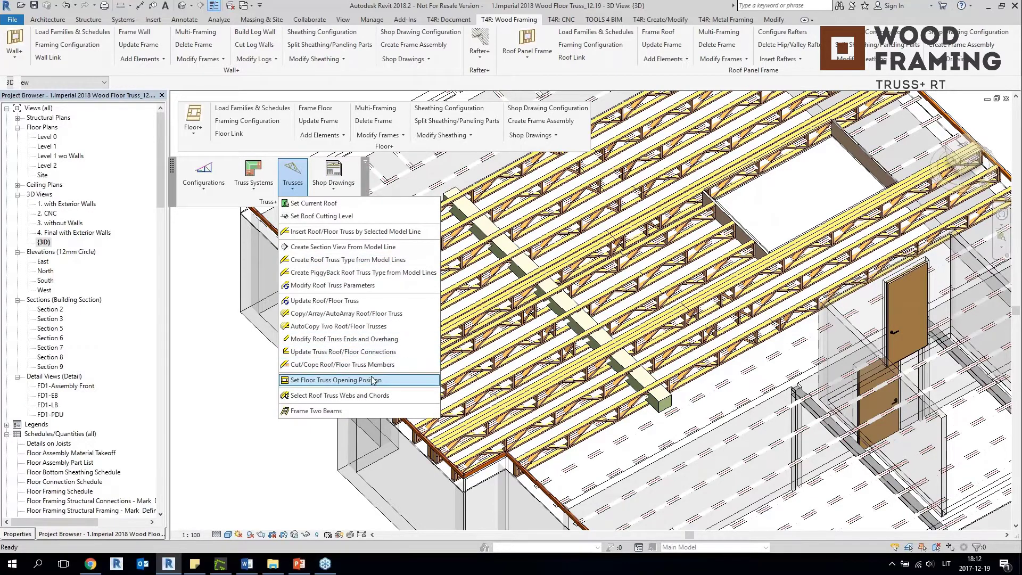
pyautogui.click(334, 380)
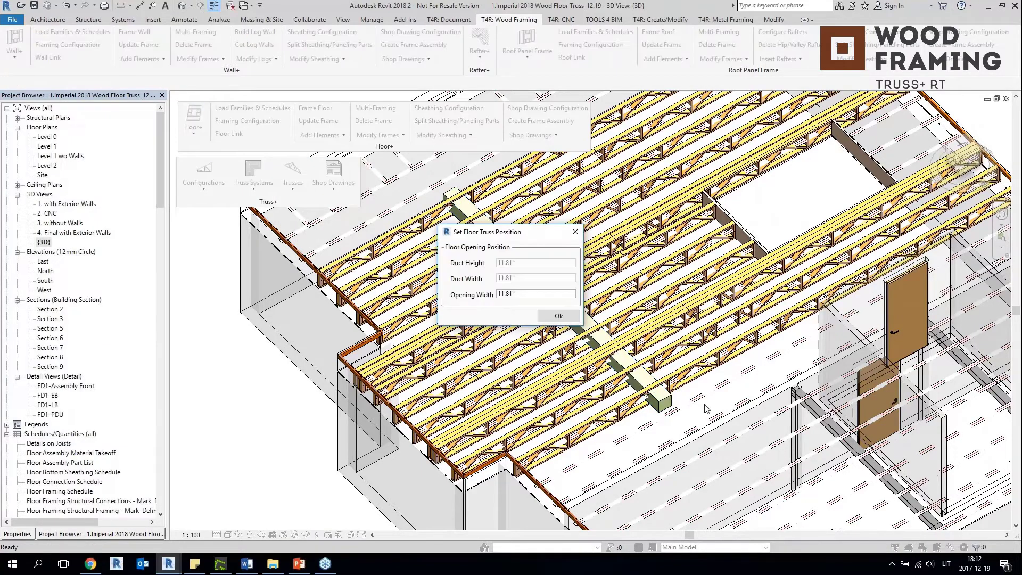
pyautogui.click(554, 317)
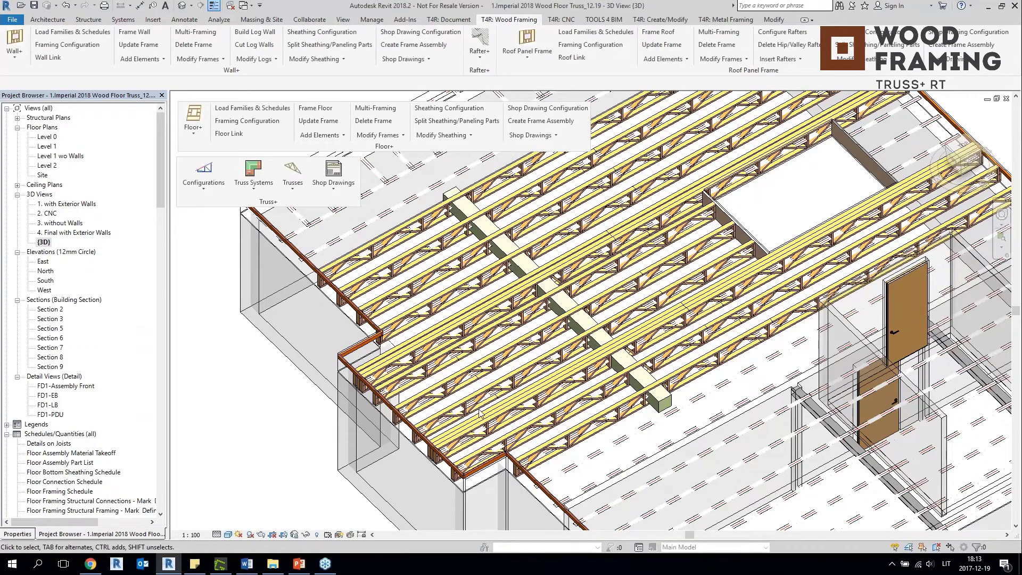
pyautogui.scroll(4, 616, 279)
pyautogui.scroll(-2, 616, 279)
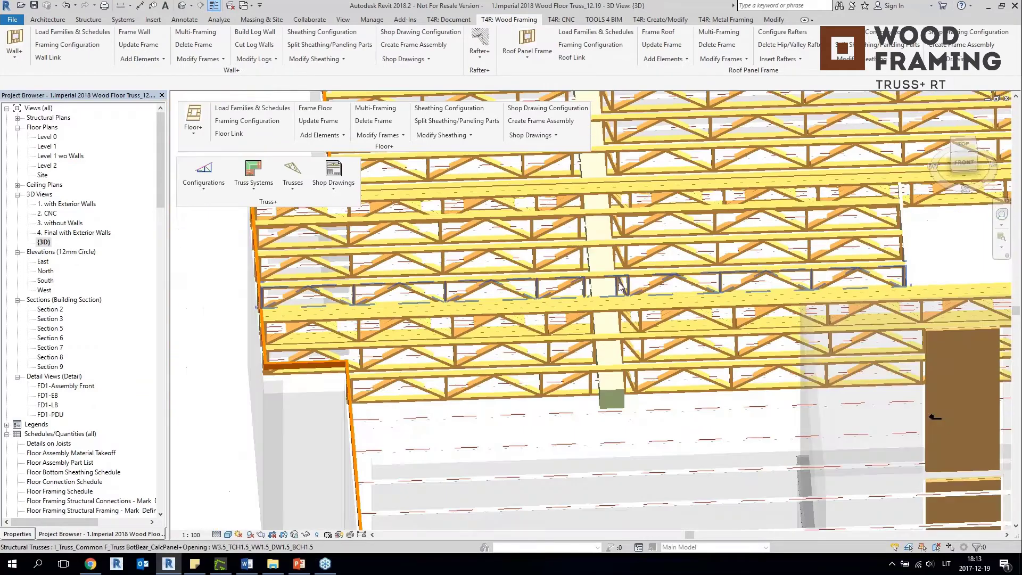
pyautogui.keyDown('shift'); pyautogui.moveTo(617, 279); pyautogui.dragTo(693, 365, button='middle'); pyautogui.keyUp('shift')
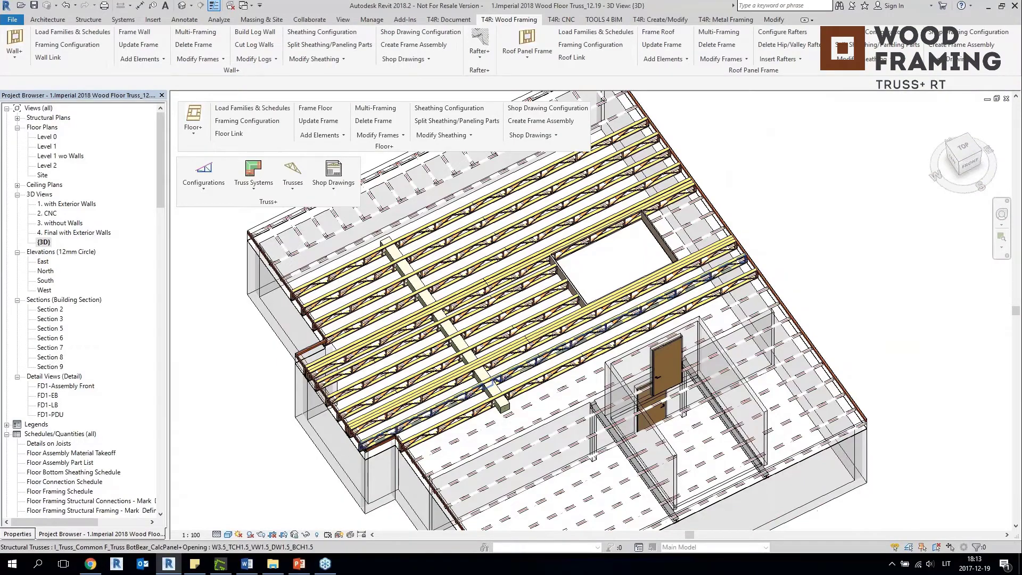
pyautogui.keyDown('shift'); pyautogui.moveTo(554, 355); pyautogui.dragTo(600, 399, button='middle'); pyautogui.keyUp('shift')
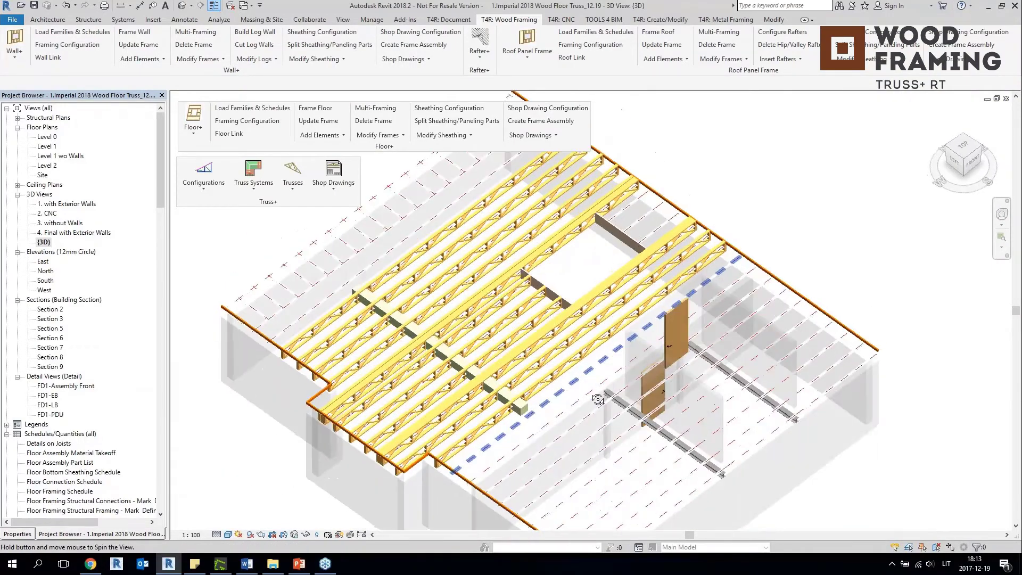
# In the Level 1 floor plan, select the four full-length truss layout lines just beyond the duct, two past each end.
pyautogui.doubleClick(47, 147)
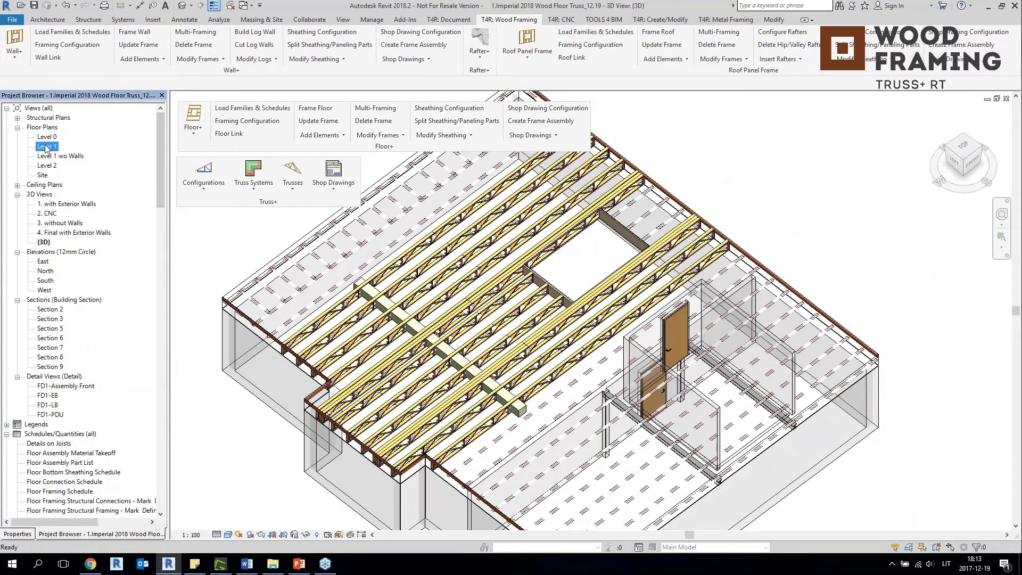
pyautogui.scroll(10, 435, 187)
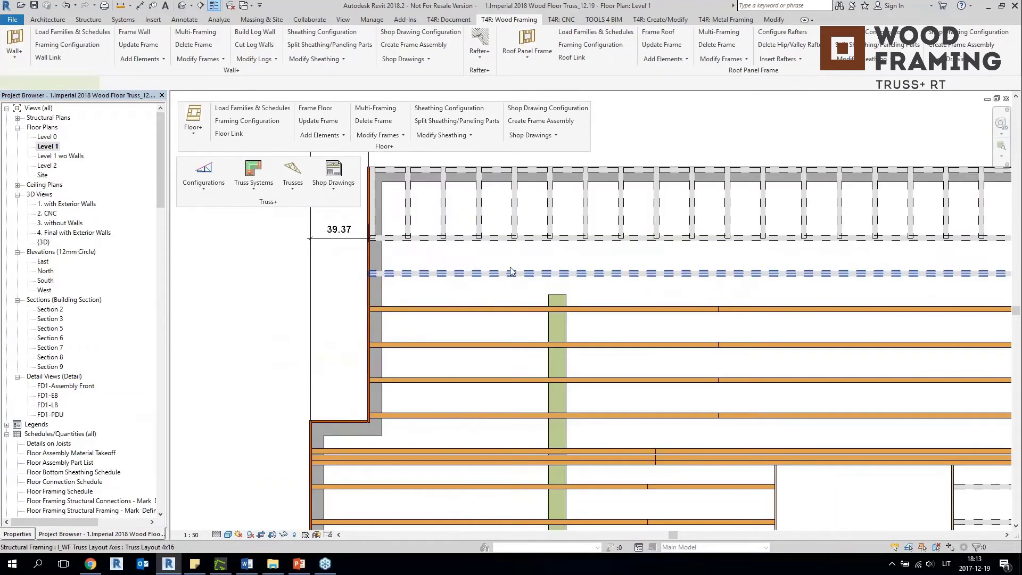
pyautogui.click(510, 273)
pyautogui.keyDown('ctrl'); pyautogui.click(497, 244); pyautogui.keyUp('ctrl')
pyautogui.scroll(-6, 728, 490)
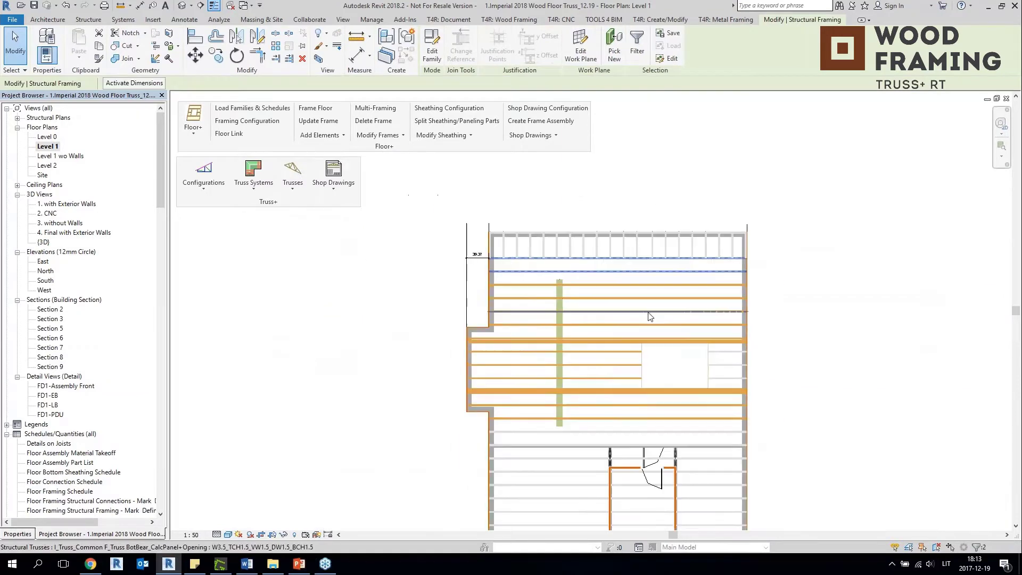
pyautogui.keyDown('ctrl'); pyautogui.click(564, 330); pyautogui.keyUp('ctrl')
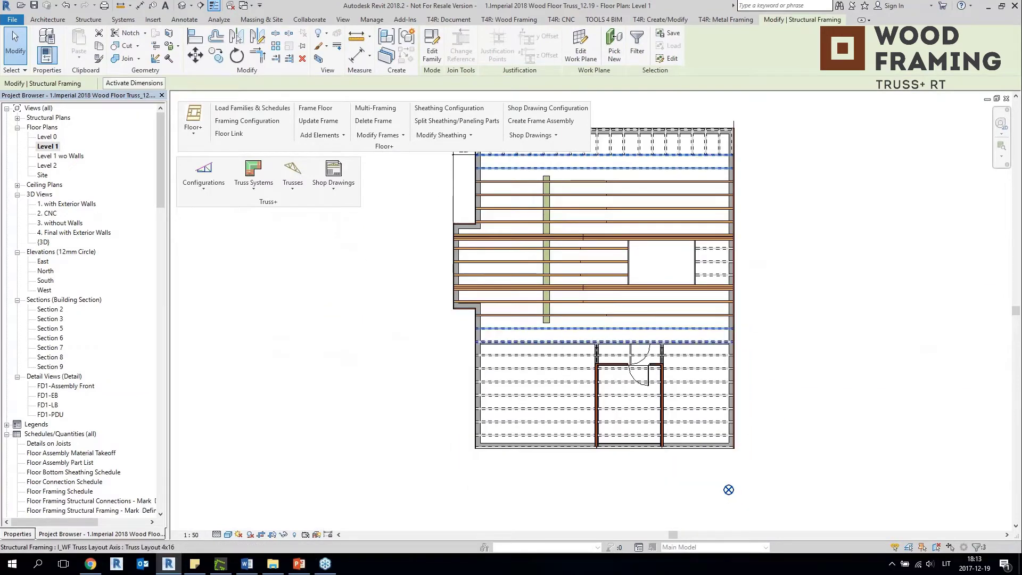
pyautogui.scroll(3, 564, 340)
pyautogui.keyDown('ctrl'); pyautogui.click(564, 344); pyautogui.keyUp('ctrl')
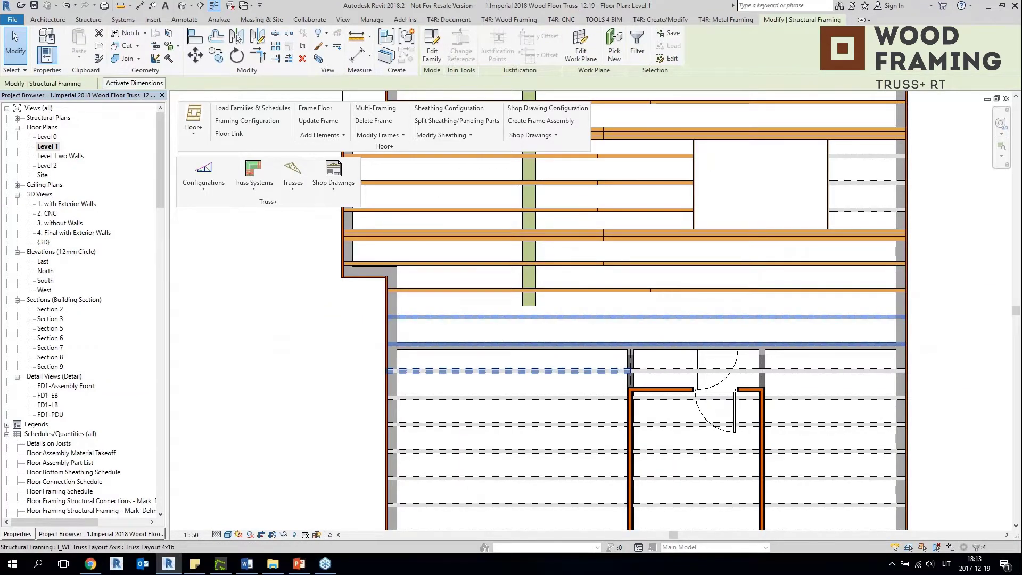
pyautogui.scroll(-4, 748, 343)
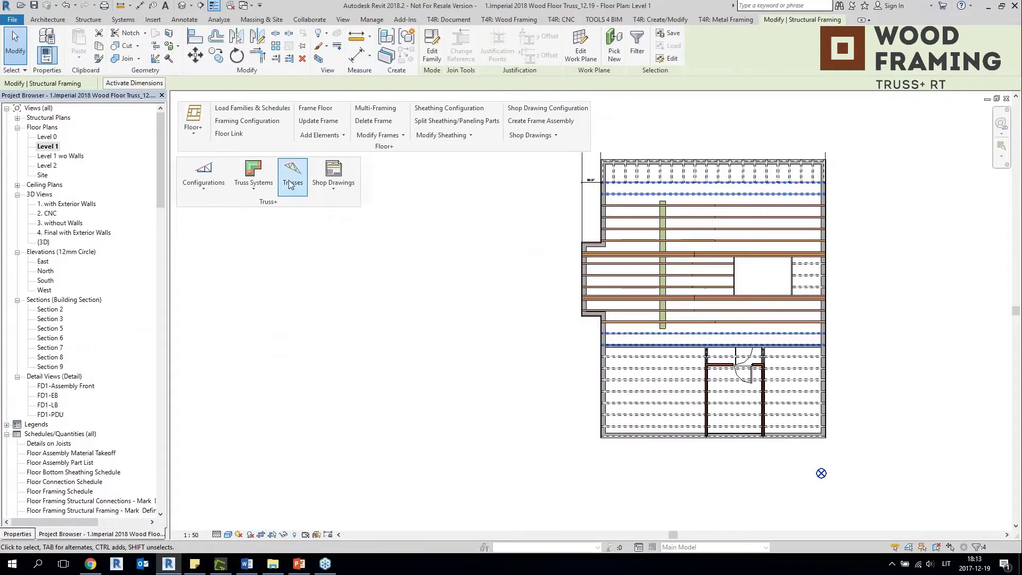
# Insert floor trusses without openings on the four selected layout lines, using the floor common truss family I_Truss_Common F_Truss BotBear_CalcPanel.
pyautogui.click(291, 184)
pyautogui.click(324, 232)
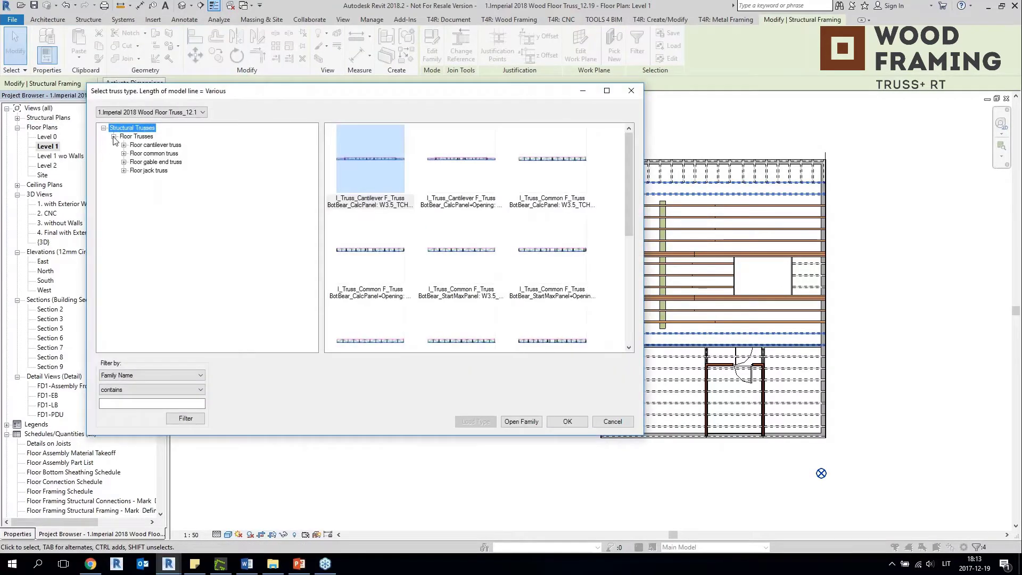
pyautogui.click(124, 145)
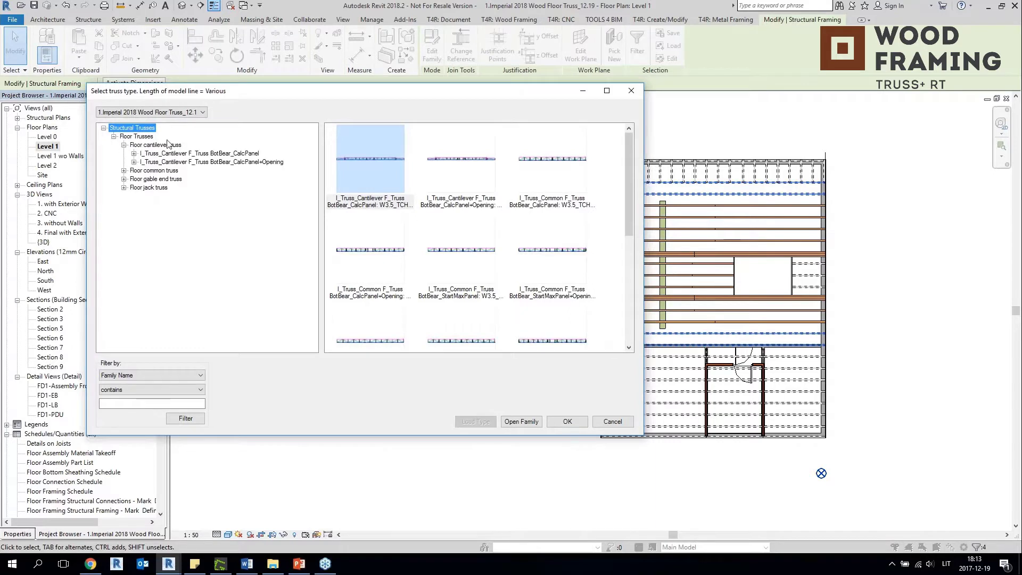
pyautogui.click(123, 171)
pyautogui.click(246, 186)
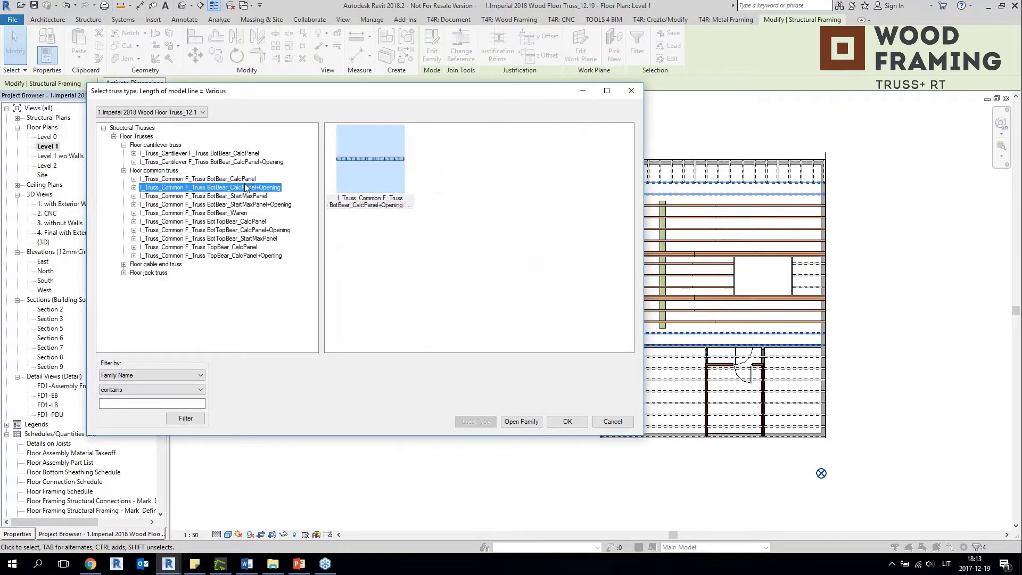
pyautogui.click(239, 179)
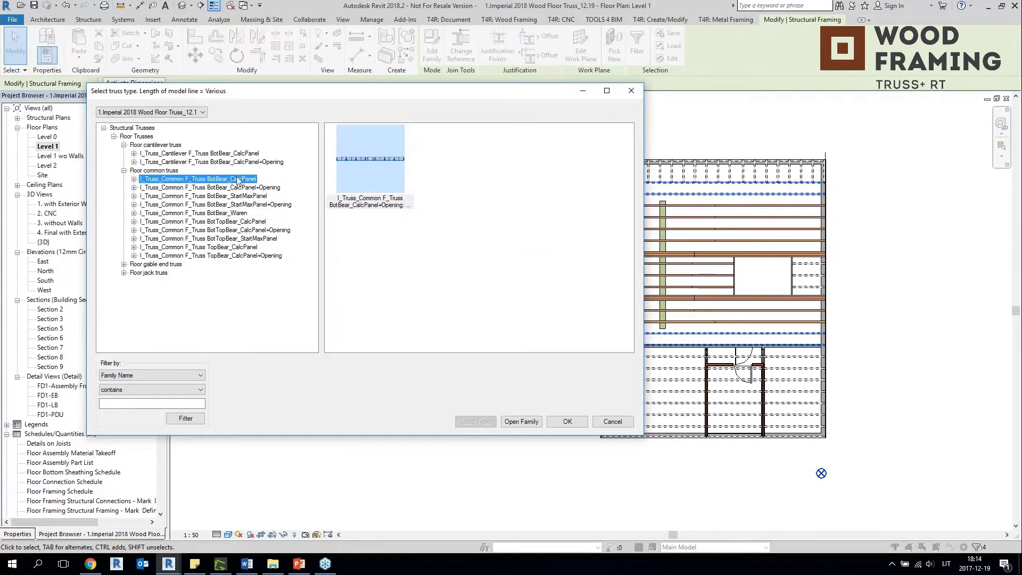
pyautogui.click(134, 179)
pyautogui.click(585, 422)
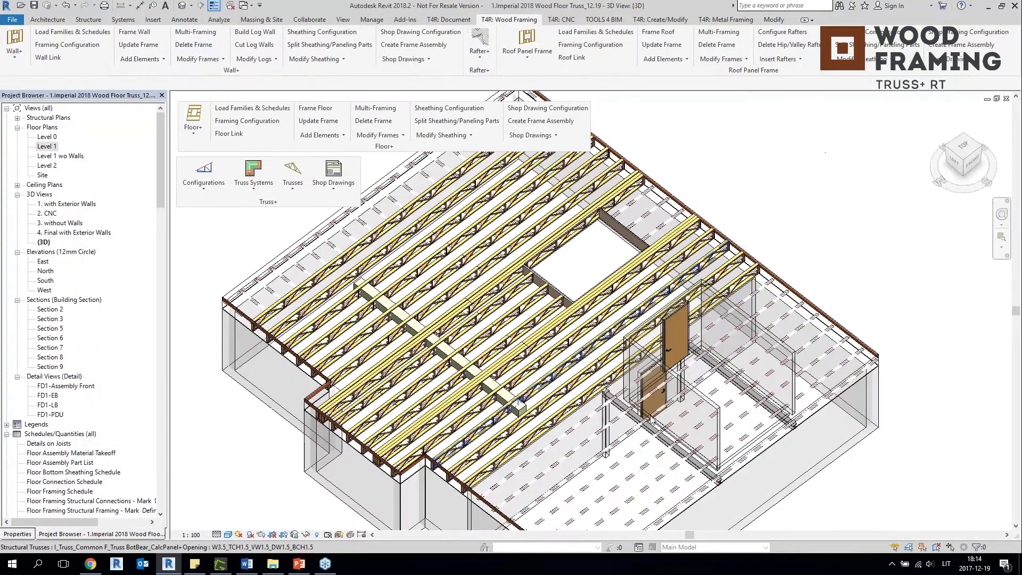
pyautogui.keyDown('shift'); pyautogui.moveTo(651, 418); pyautogui.dragTo(511, 316, button='middle'); pyautogui.keyUp('shift')
pyautogui.scroll(1, 396, 224)
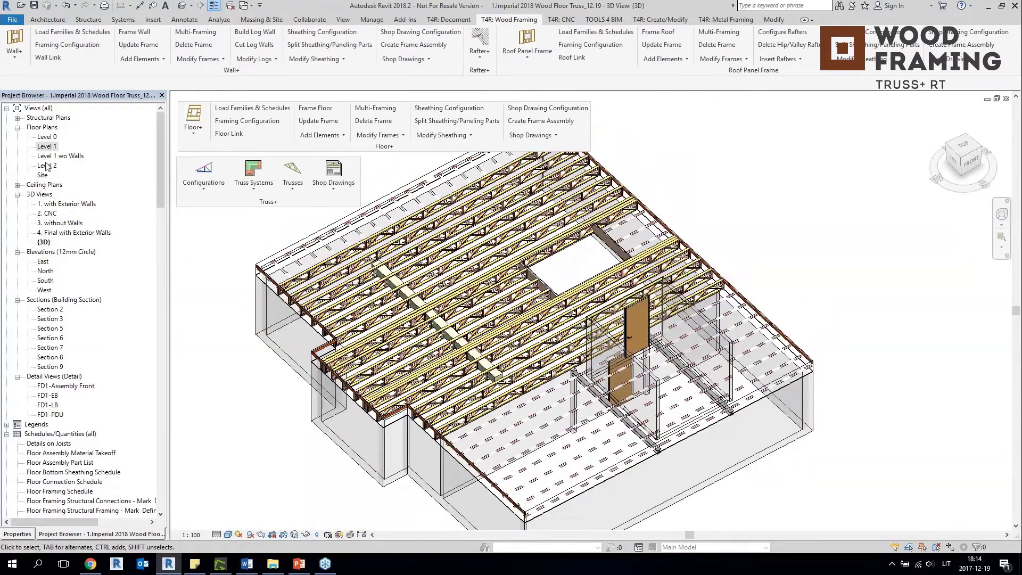
# In the Level 1 floor plan, select the truss layout lines in all three bays divided by the interior partition walls.
pyautogui.doubleClick(50, 147)
pyautogui.scroll(5, 737, 417)
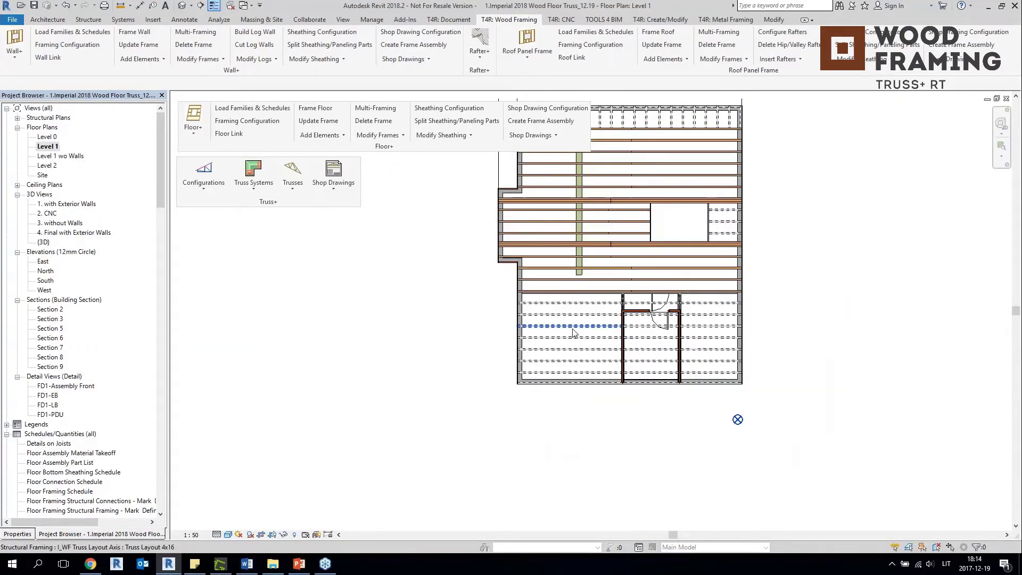
pyautogui.moveTo(577, 276); pyautogui.dragTo(545, 481)
pyautogui.moveTo(546, 481); pyautogui.dragTo(336, 421, button='middle')
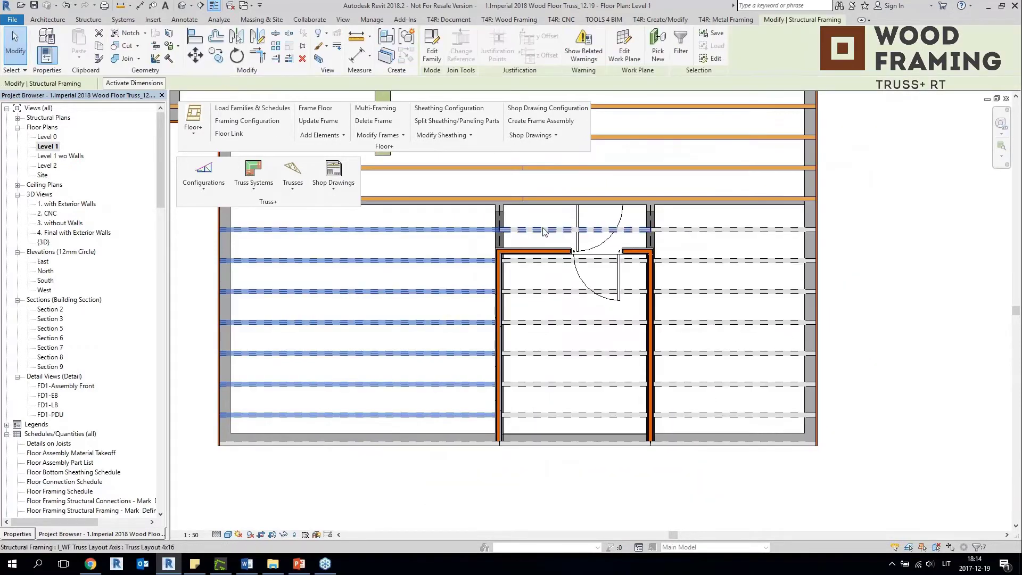
pyautogui.keyDown('ctrl'); pyautogui.click(538, 251); pyautogui.keyUp('ctrl')
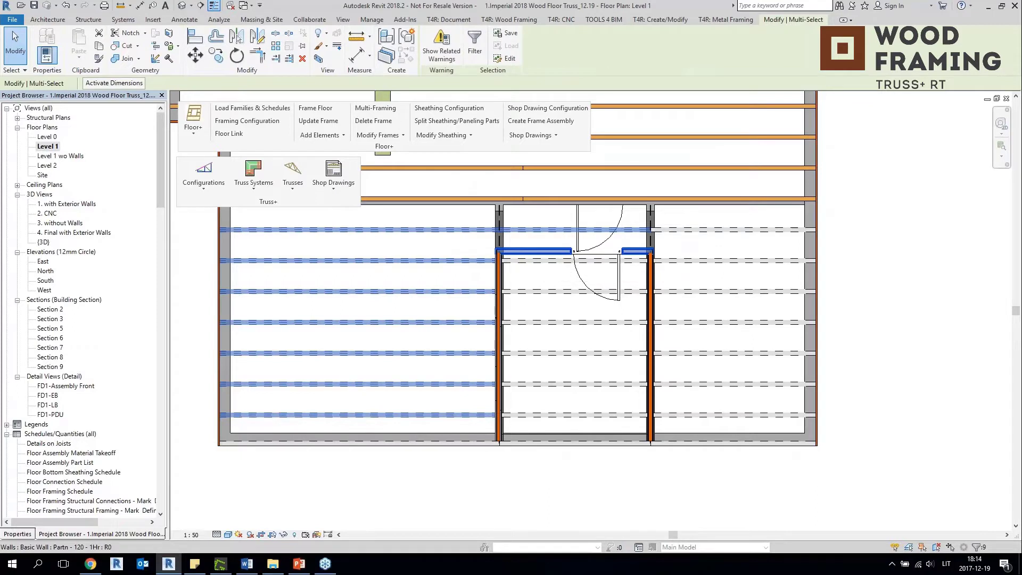
pyautogui.keyDown('shift'); pyautogui.click(538, 251); pyautogui.keyUp('shift')
pyautogui.keyDown('ctrl'); pyautogui.click(554, 271); pyautogui.keyUp('ctrl')
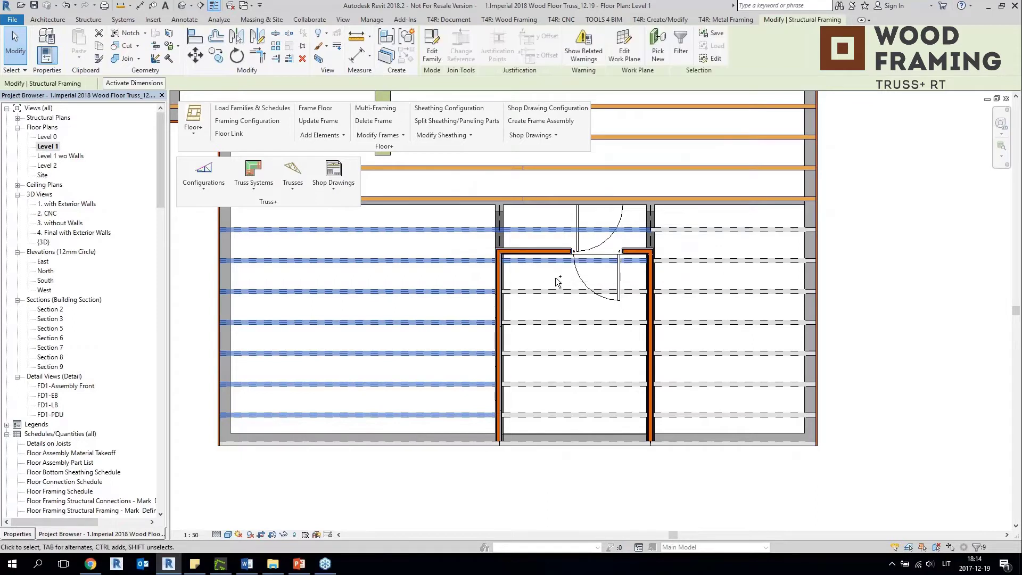
pyautogui.keyDown('ctrl'); pyautogui.moveTo(540, 433); pyautogui.dragTo(541, 420); pyautogui.keyUp('ctrl')
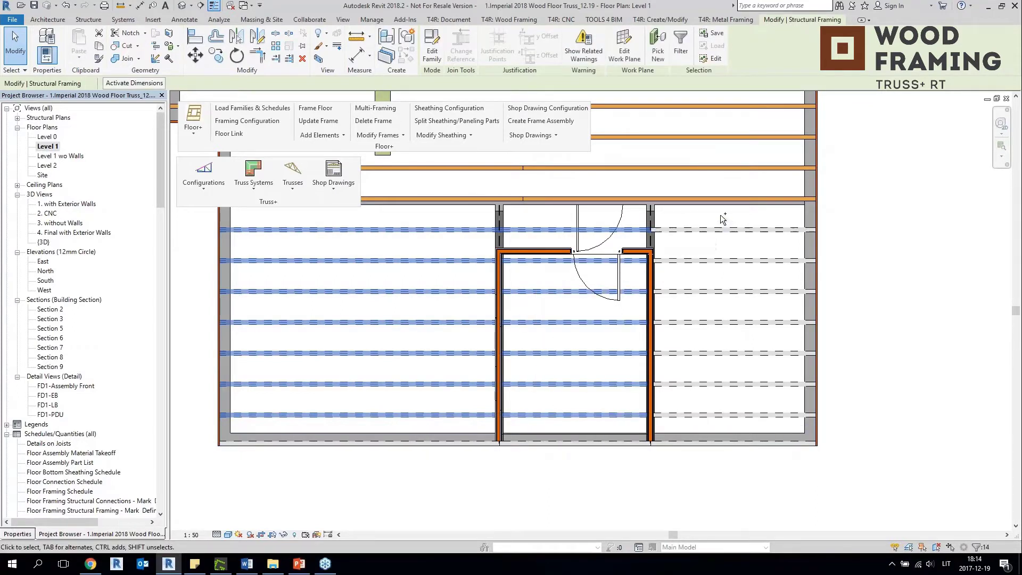
pyautogui.keyDown('ctrl'); pyautogui.moveTo(720, 215); pyautogui.dragTo(704, 416); pyautogui.keyUp('ctrl')
# Add the three short layout lines between the stair opening and the exterior wall to the selection.
pyautogui.scroll(-2, 703, 416)
pyautogui.moveTo(754, 478); pyautogui.dragTo(754, 478, button='middle')
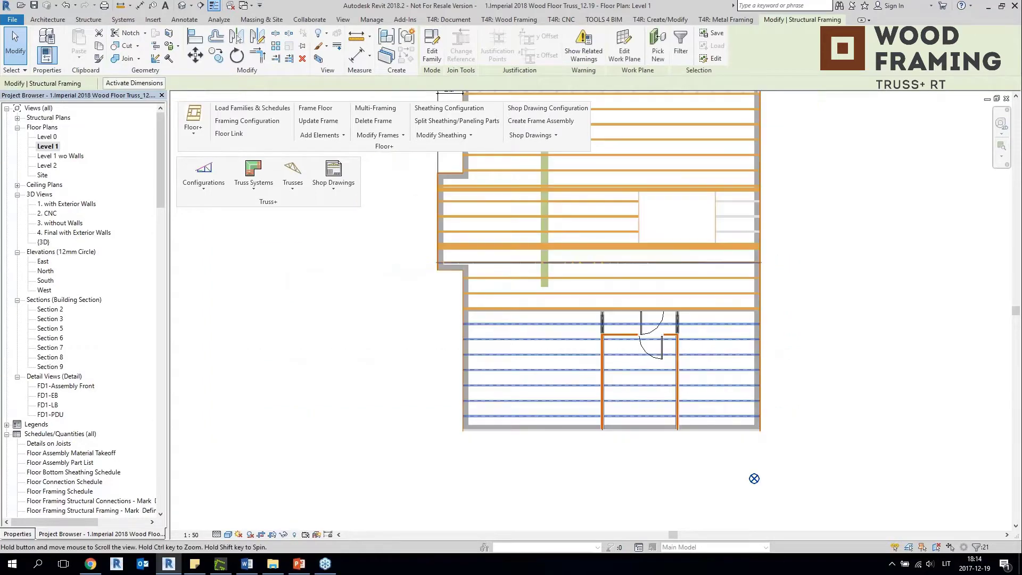
pyautogui.scroll(5, 713, 326)
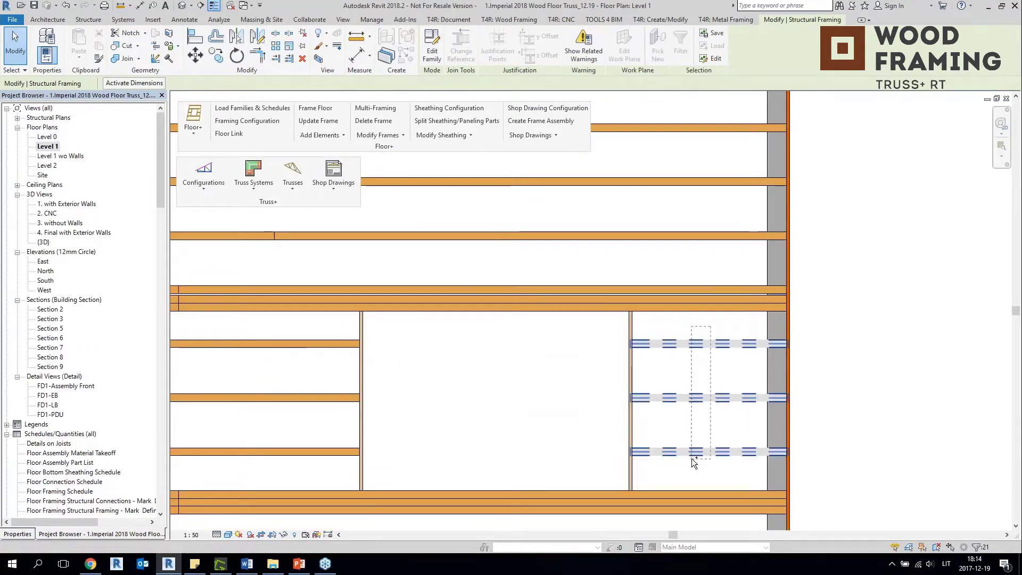
pyautogui.keyDown('ctrl'); pyautogui.moveTo(692, 459); pyautogui.dragTo(694, 452); pyautogui.keyUp('ctrl')
pyautogui.scroll(-5, 696, 448)
pyautogui.moveTo(704, 448); pyautogui.dragTo(757, 297, button='middle')
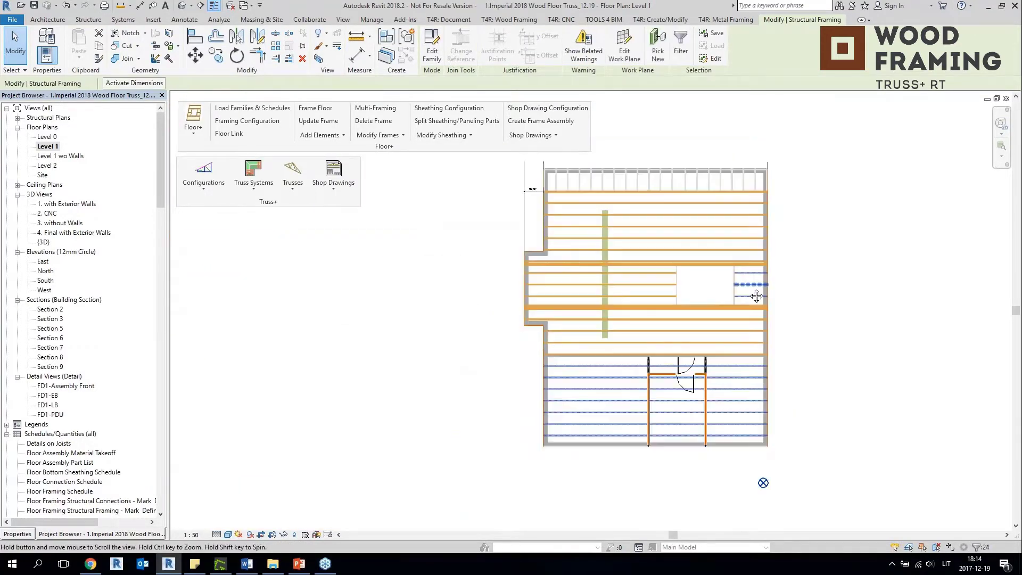
# Insert floor trusses on the selected lines using I_Truss_Common F_Truss BotBear_Waren, type W3.5_TCH1.5_VW1.5_DW1.5_BCH1.5, and check them in 3D.
pyautogui.click(294, 179)
pyautogui.click(308, 232)
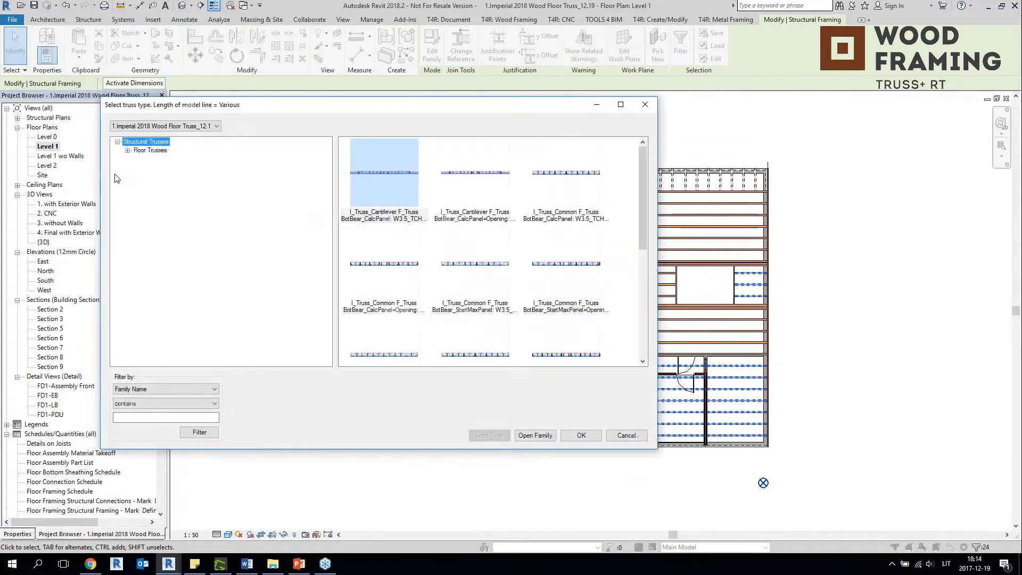
pyautogui.click(137, 168)
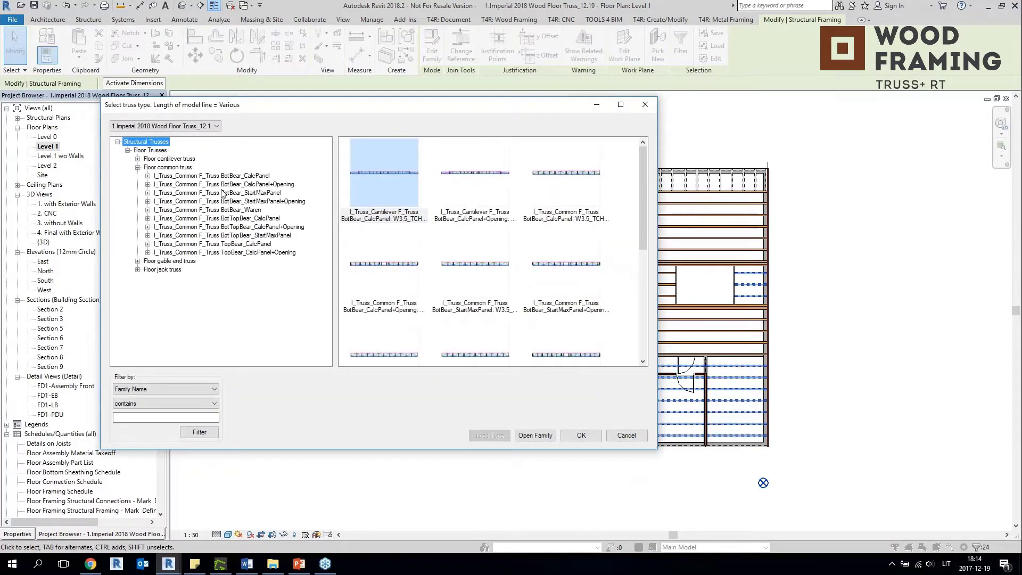
pyautogui.click(197, 210)
pyautogui.click(148, 210)
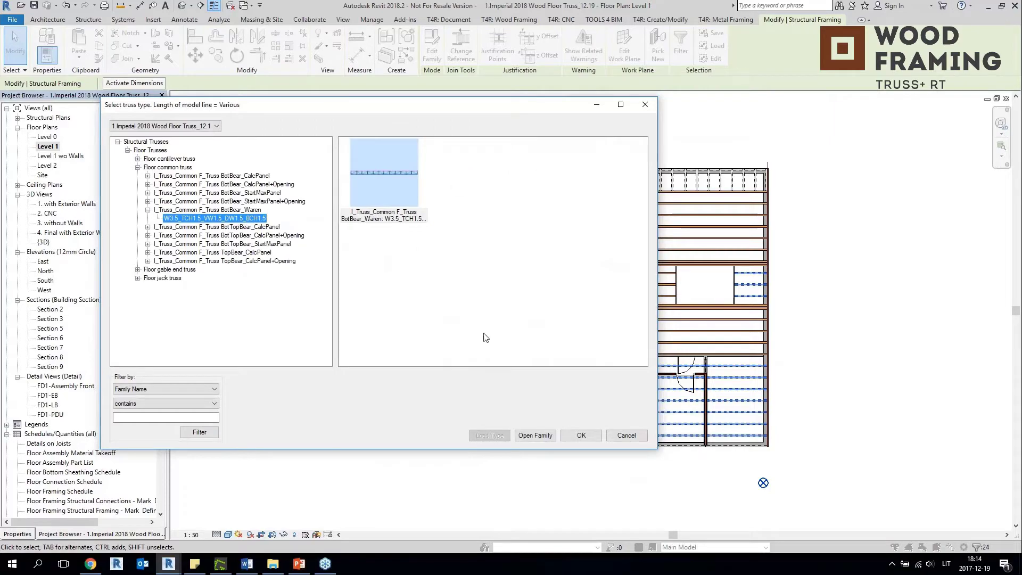
pyautogui.click(581, 435)
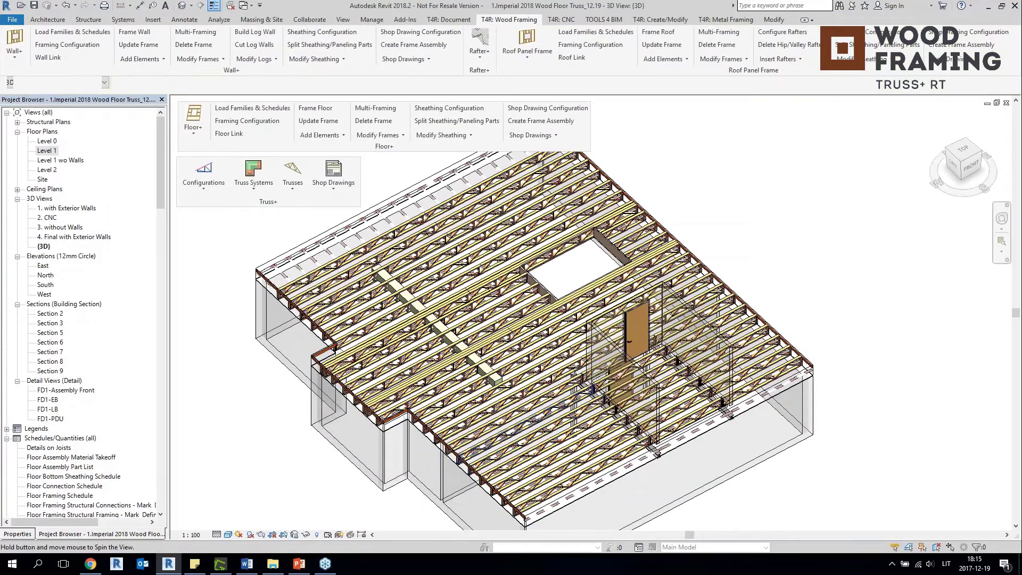
pyautogui.scroll(5, 693, 338)
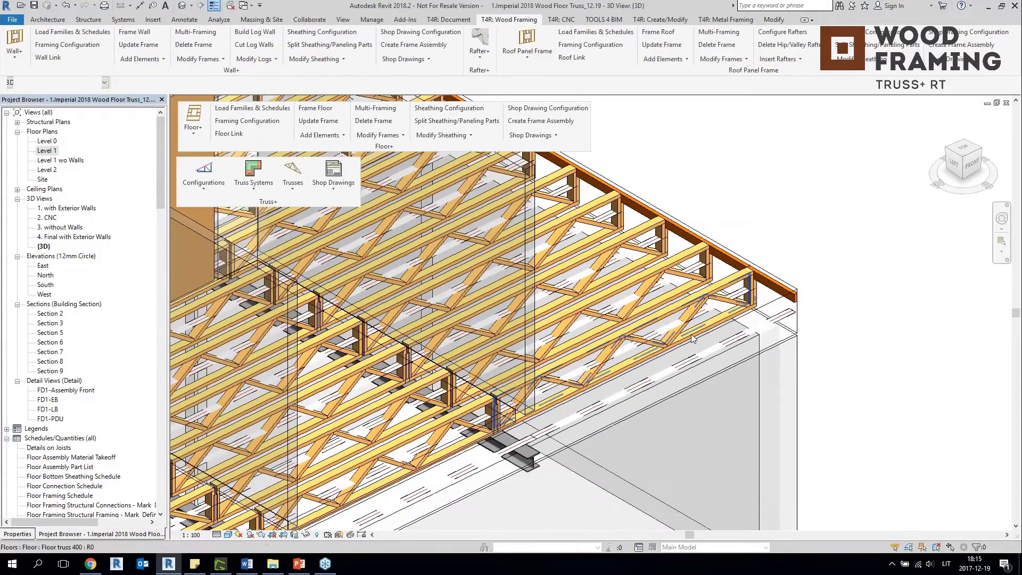
pyautogui.scroll(-6, 693, 339)
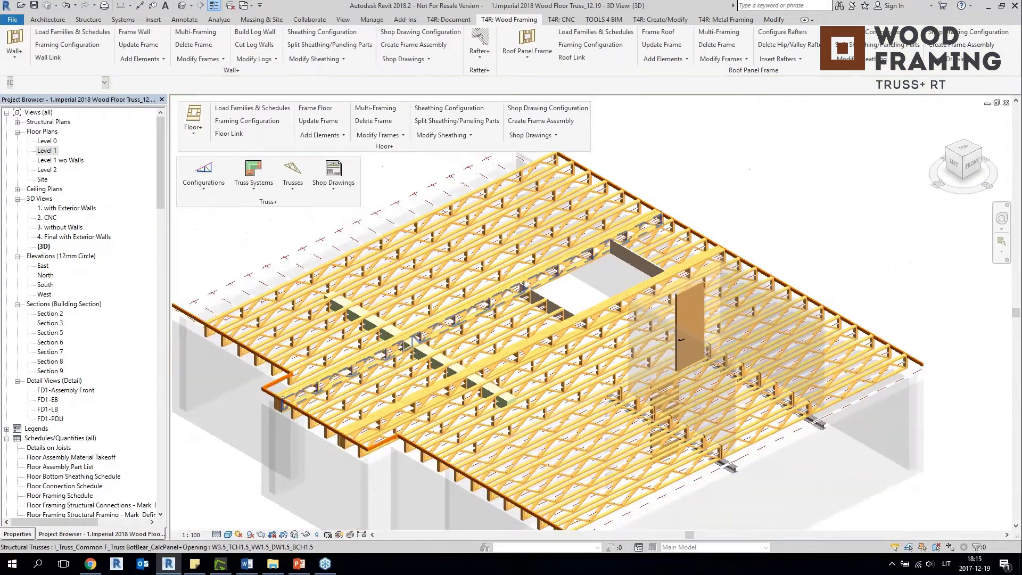
# Set the Truss Height to 12 for six floor trusses spanning the middle bay between the two steel beams.
pyautogui.keyDown('shift'); pyautogui.moveTo(639, 309); pyautogui.dragTo(656, 363, button='middle'); pyautogui.keyUp('shift')
pyautogui.scroll(3, 660, 363)
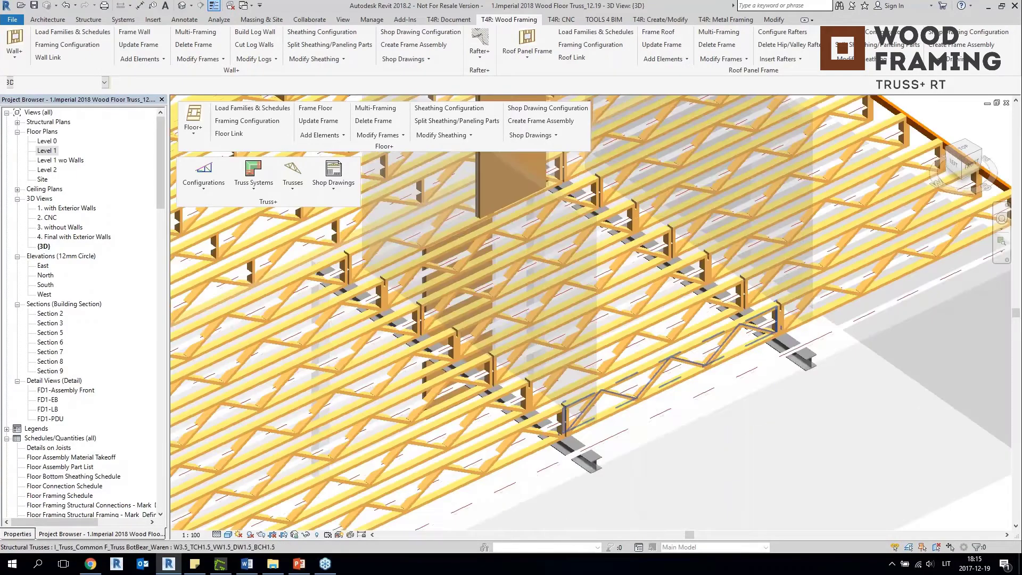
pyautogui.click(626, 333)
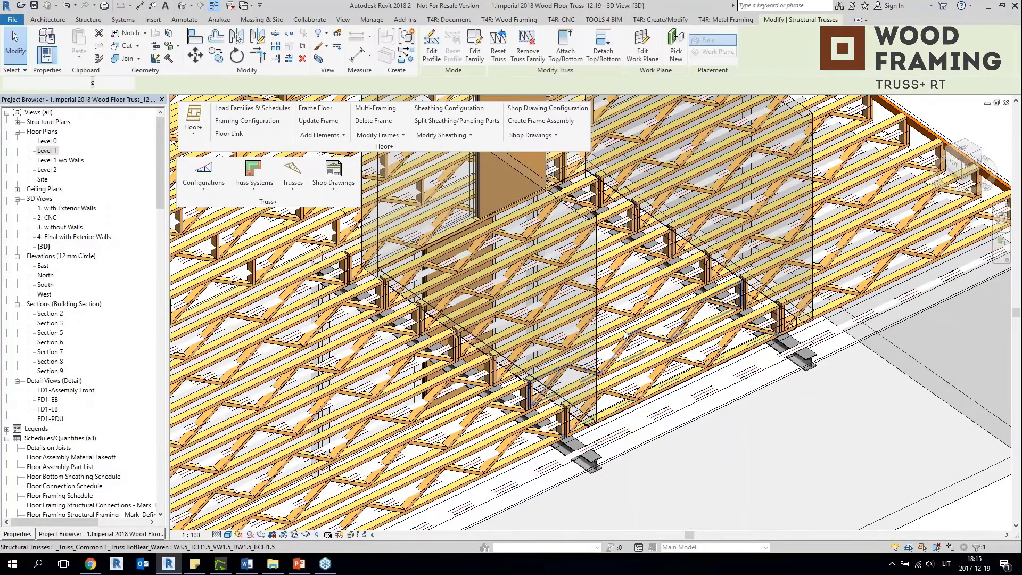
pyautogui.keyDown('ctrl'); pyautogui.click(616, 274); pyautogui.keyUp('ctrl')
pyautogui.keyDown('ctrl'); pyautogui.click(606, 228); pyautogui.keyUp('ctrl')
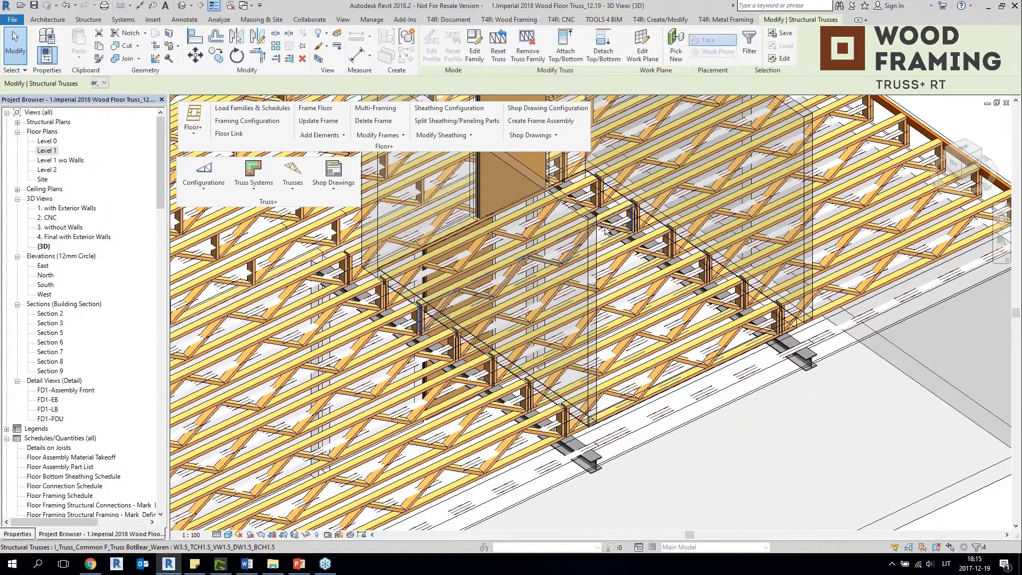
pyautogui.keyDown('ctrl'); pyautogui.click(557, 213); pyautogui.keyUp('ctrl')
pyautogui.keyDown('ctrl'); pyautogui.click(557, 204); pyautogui.keyUp('ctrl')
pyautogui.keyDown('shift'); pyautogui.moveTo(612, 325); pyautogui.dragTo(479, 362, button='middle'); pyautogui.keyUp('shift')
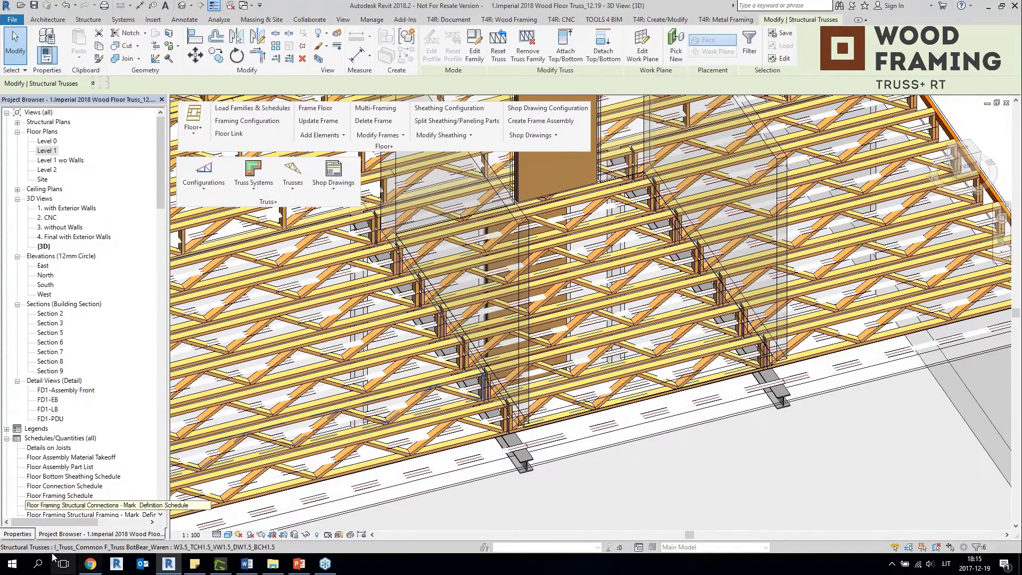
pyautogui.click(18, 534)
pyautogui.moveTo(158, 203); pyautogui.dragTo(148, 316)
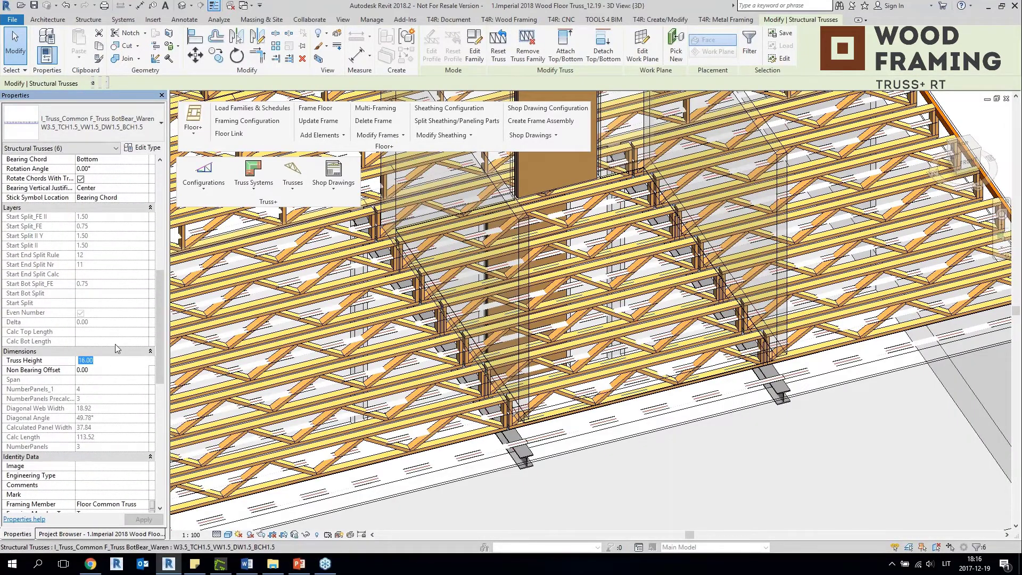
pyautogui.write('12')
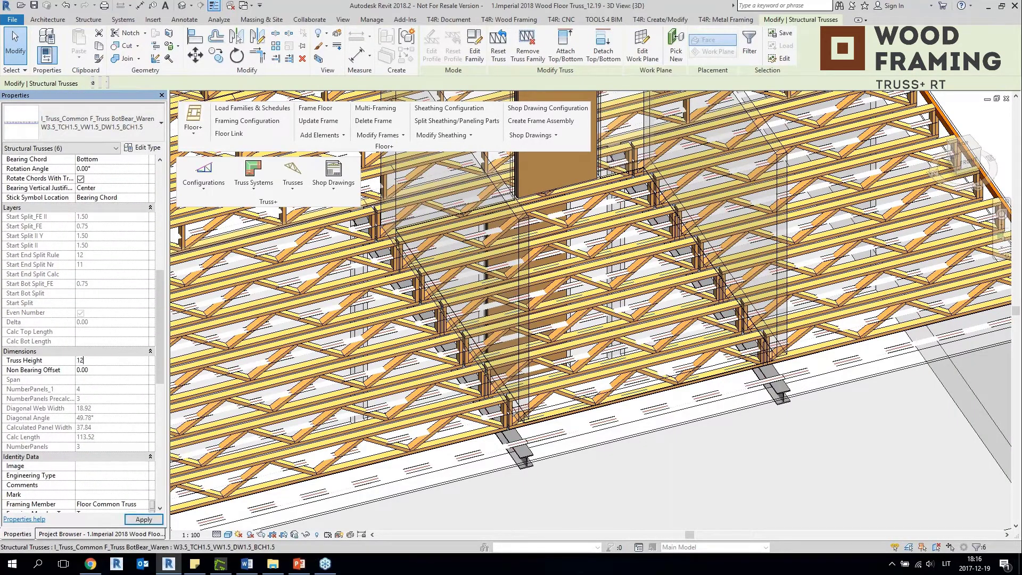
pyautogui.click(712, 456)
pyautogui.keyDown('shift'); pyautogui.moveTo(712, 456); pyautogui.dragTo(647, 341, button='middle'); pyautogui.keyUp('shift')
pyautogui.keyDown('shift'); pyautogui.moveTo(524, 511); pyautogui.dragTo(768, 386, button='middle'); pyautogui.keyUp('shift')
# Insert gable end trusses on the three layout lines along the exterior wall beyond the partitions, using I_Truss_Gable F_Truss StandardPanel.
pyautogui.scroll(2, 663, 527)
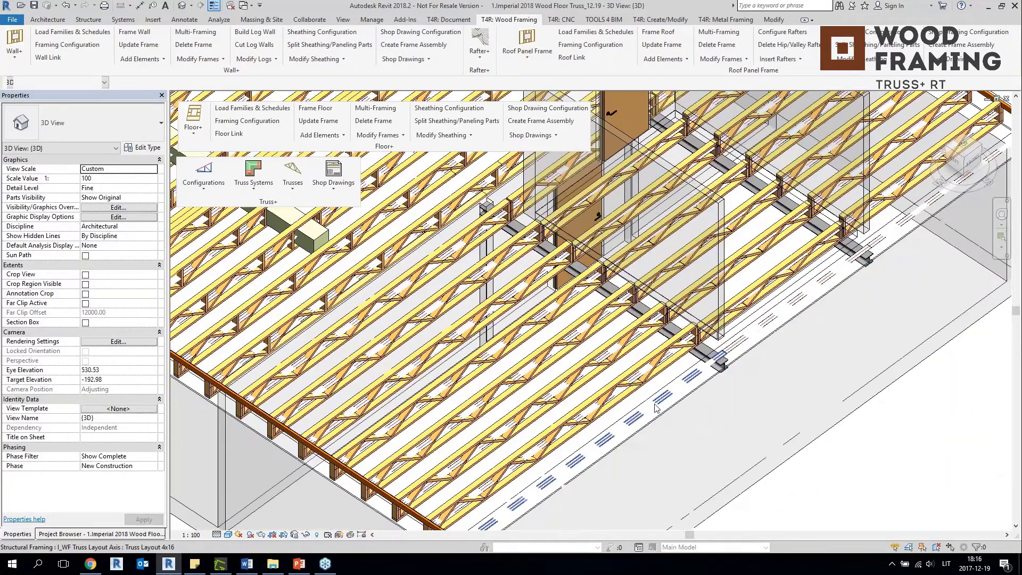
pyautogui.click(655, 404)
pyautogui.keyDown('ctrl'); pyautogui.click(782, 312); pyautogui.keyUp('ctrl')
pyautogui.scroll(-1, 782, 312)
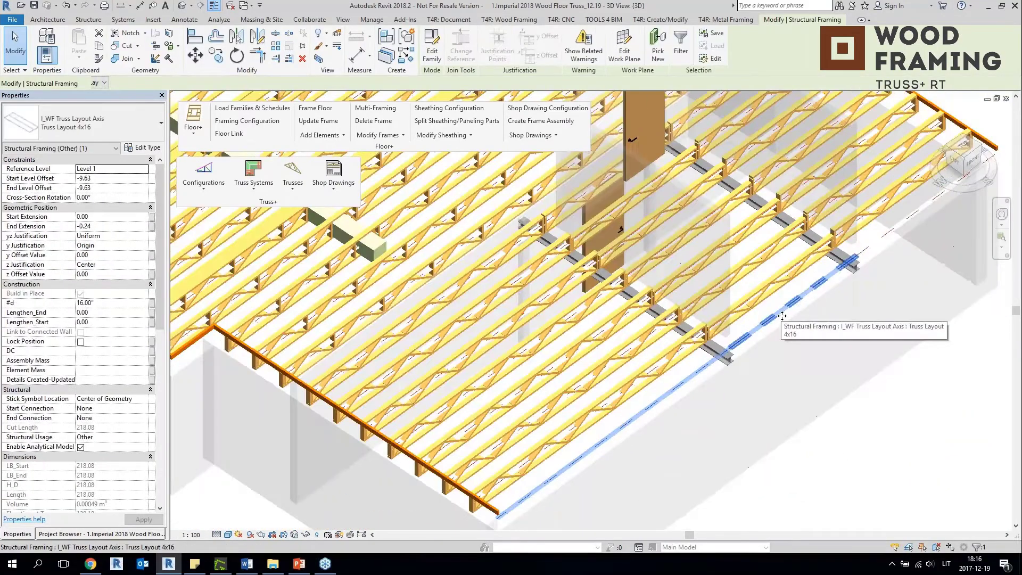
pyautogui.moveTo(900, 223); pyautogui.dragTo(742, 320, button='middle')
pyautogui.keyDown('ctrl'); pyautogui.click(751, 319); pyautogui.keyUp('ctrl')
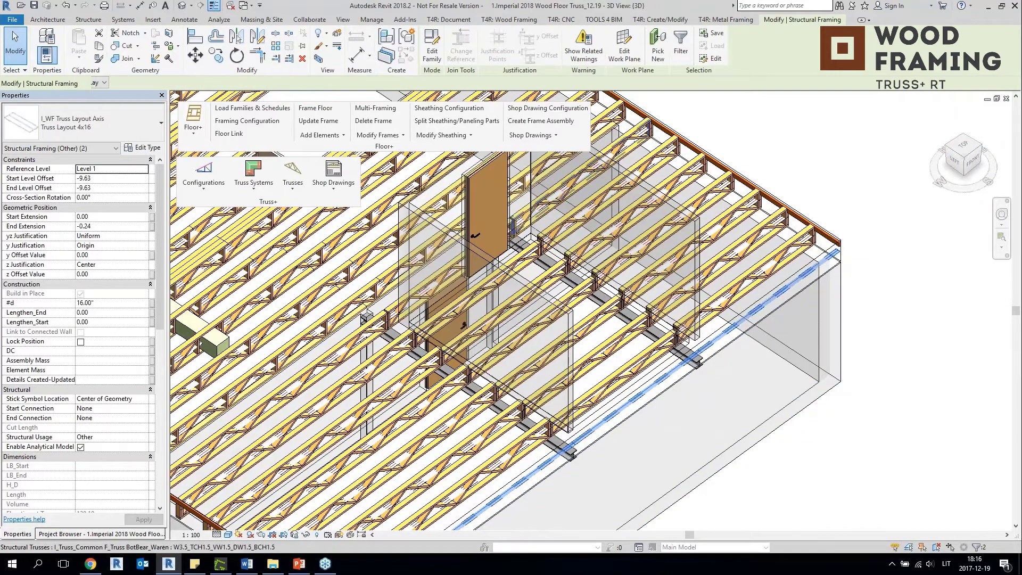
pyautogui.click(292, 181)
pyautogui.click(334, 235)
pyautogui.click(292, 173)
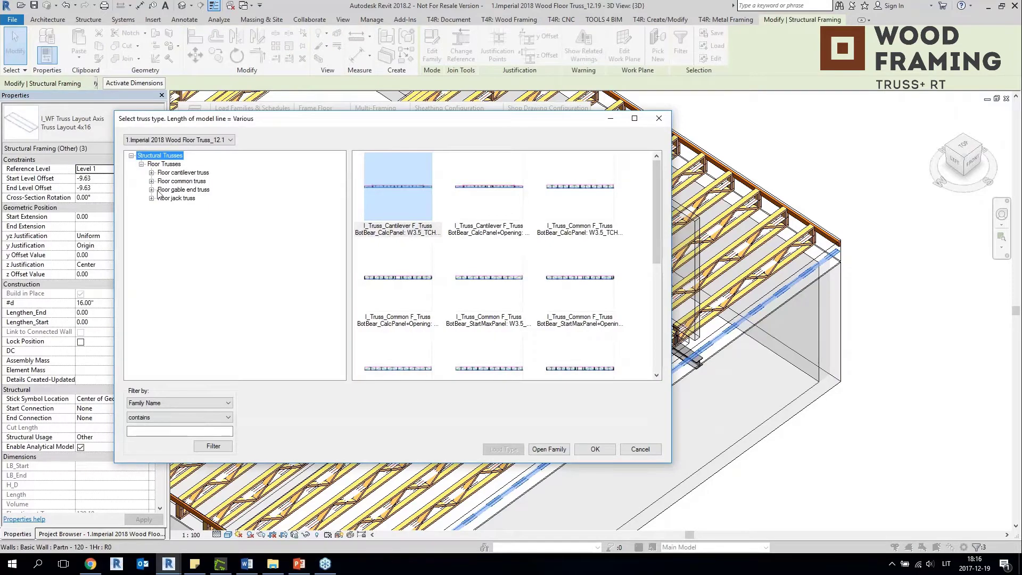
pyautogui.click(195, 198)
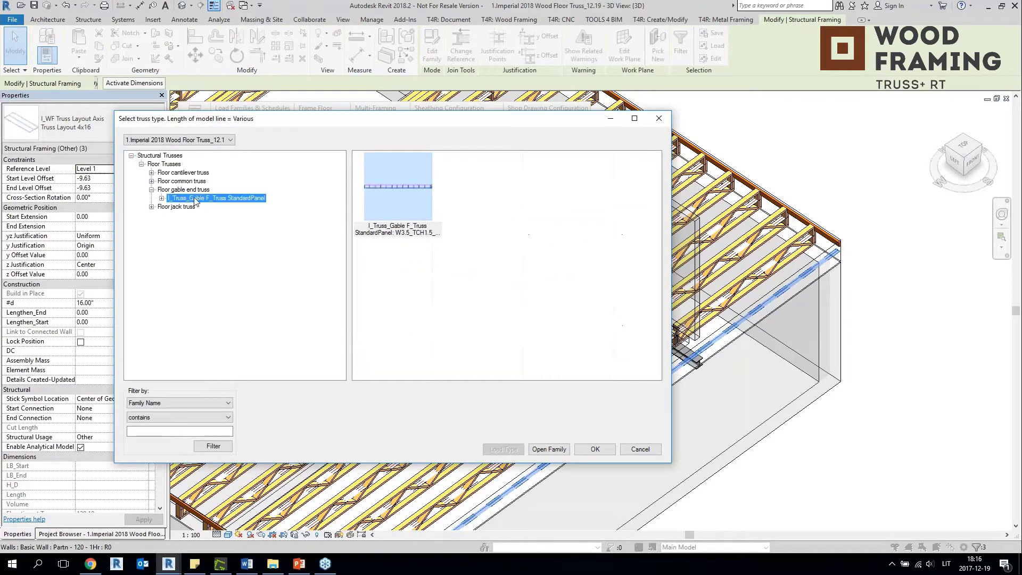
pyautogui.click(419, 189)
pyautogui.click(610, 448)
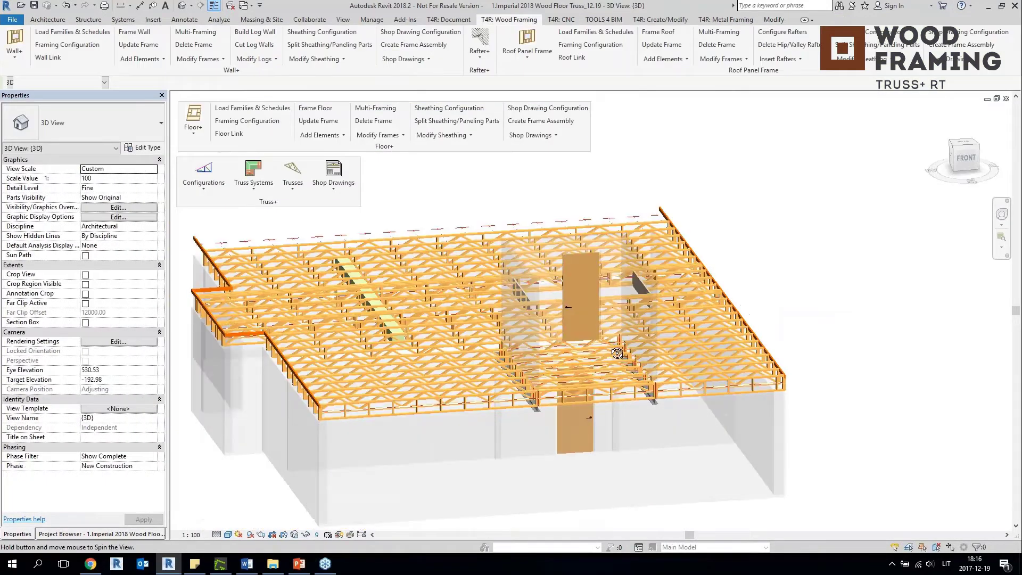
# Inspect the gable end trusses along the exterior wall in 3D and return to the Level 1 floor plan.
pyautogui.keyDown('shift'); pyautogui.moveTo(616, 352); pyautogui.dragTo(687, 368, button='middle'); pyautogui.keyUp('shift')
pyautogui.scroll(3, 654, 415)
pyautogui.moveTo(628, 463); pyautogui.dragTo(633, 239, button='middle')
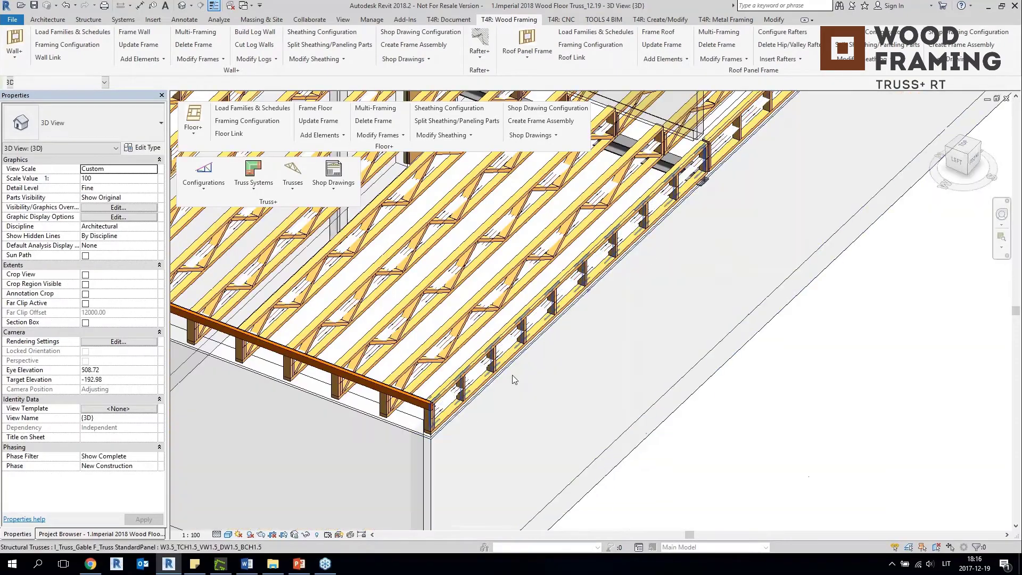
pyautogui.scroll(-5, 512, 379)
pyautogui.keyDown('shift'); pyautogui.moveTo(513, 379); pyautogui.dragTo(468, 447, button='middle'); pyautogui.keyUp('shift')
pyautogui.click(45, 534)
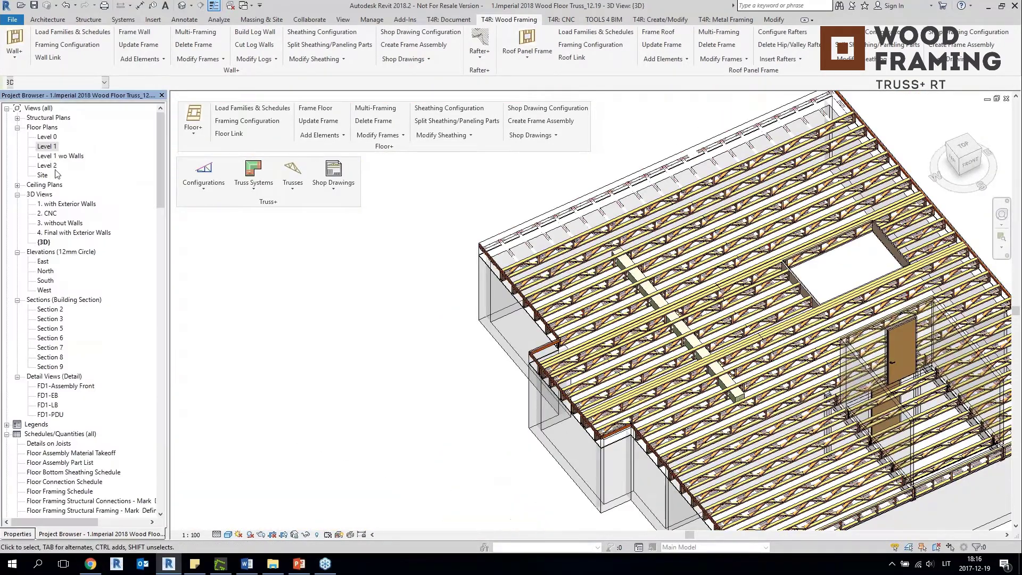
pyautogui.doubleClick(46, 149)
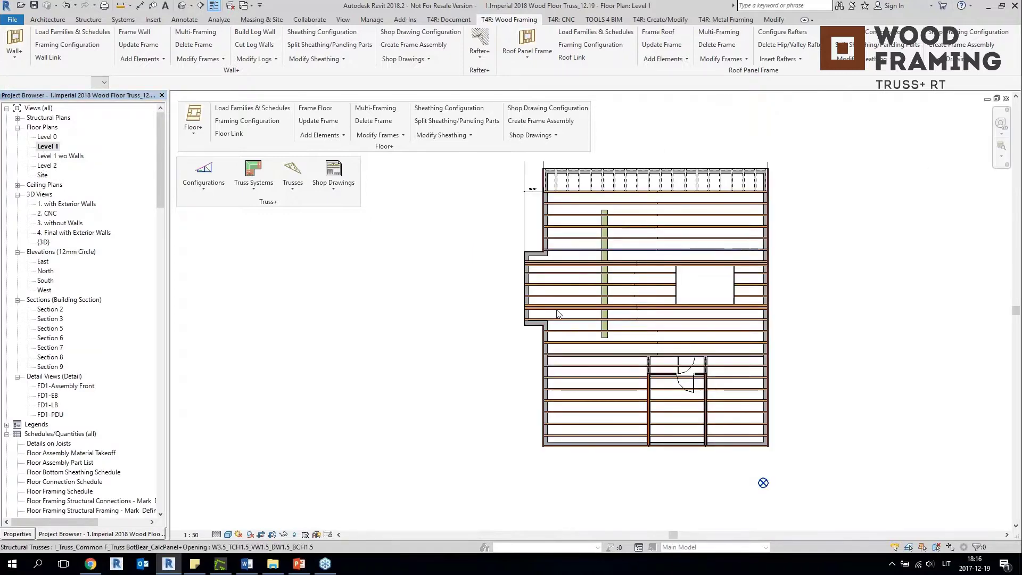
# Insert jack trusses on all short perpendicular layout lines along the cantilevered wall, using I_Truss_Jack F_Truss BotBear_CalcPanel, type W3.5_TCH1.5_VW1.5_DW1.5_BCH1.5.
pyautogui.scroll(4, 708, 266)
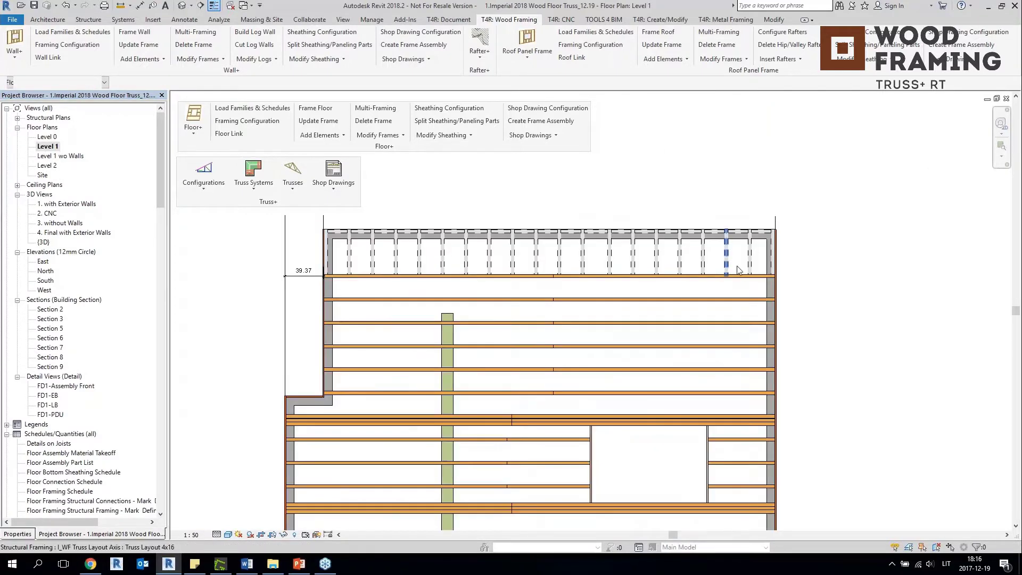
pyautogui.click(768, 258)
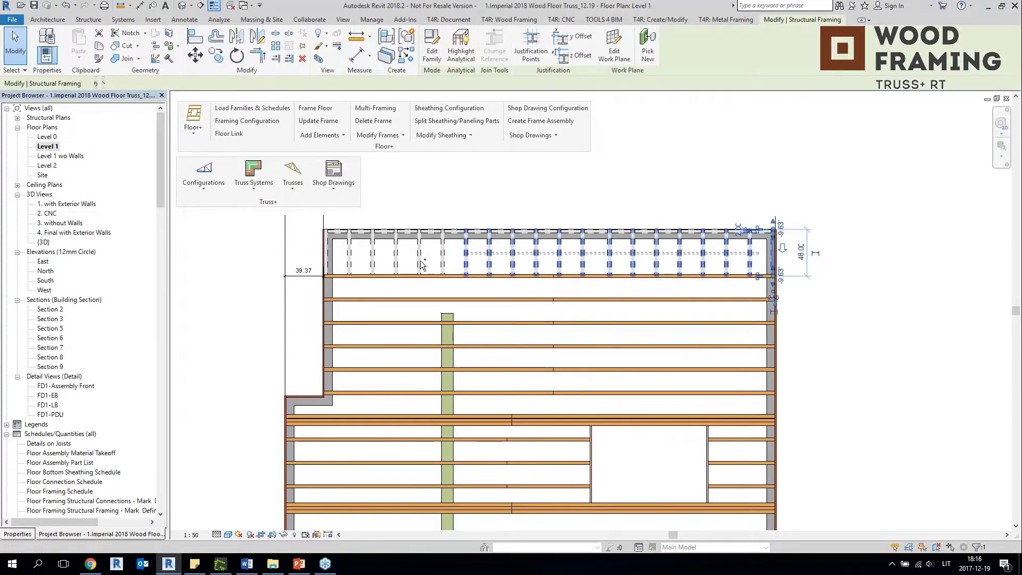
pyautogui.scroll(2, 305, 246)
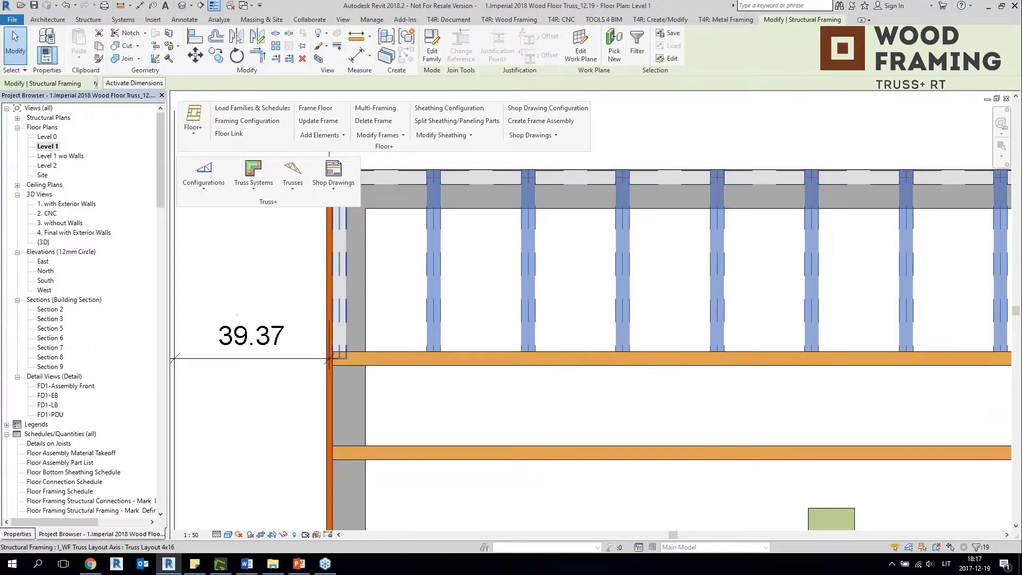
pyautogui.click(344, 252)
pyautogui.scroll(-3, 344, 253)
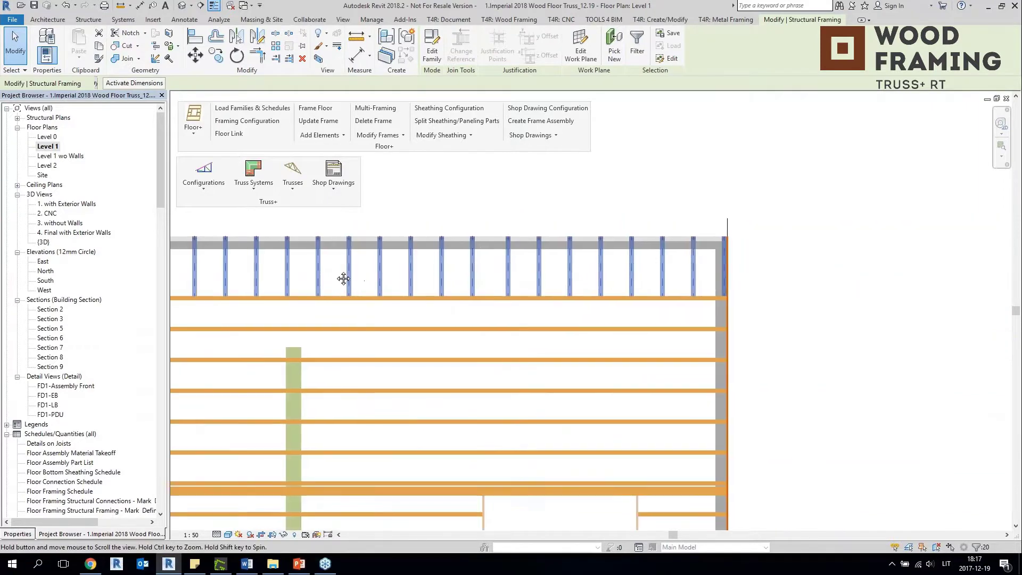
pyautogui.moveTo(342, 279); pyautogui.dragTo(400, 449, button='middle')
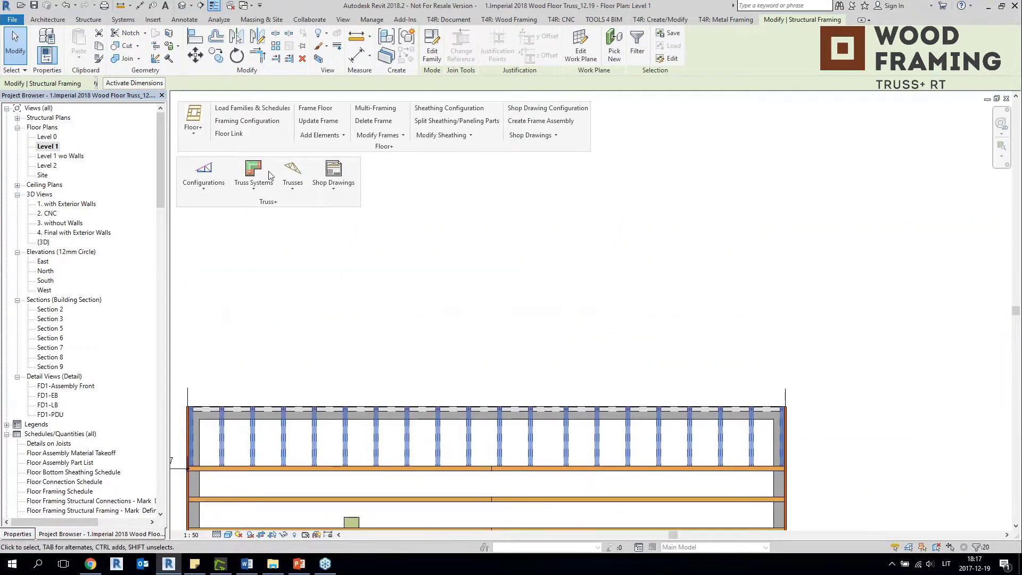
pyautogui.click(293, 173)
pyautogui.click(330, 231)
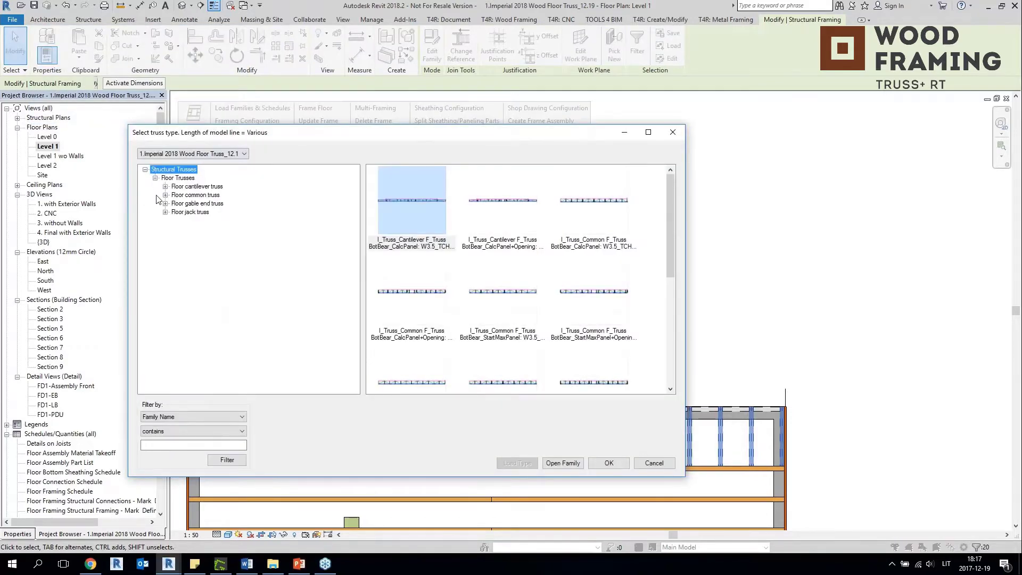
pyautogui.click(194, 220)
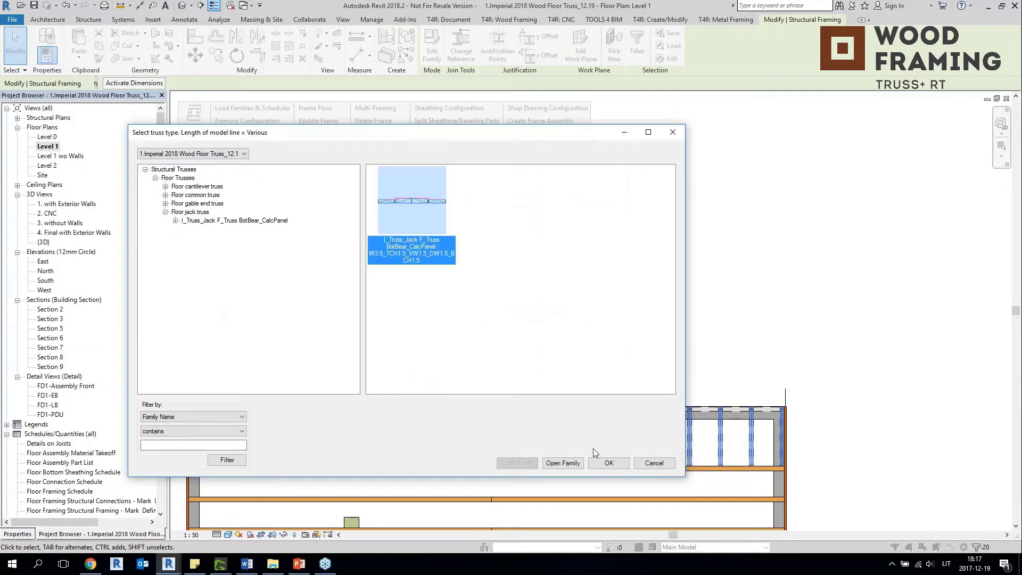
pyautogui.click(608, 463)
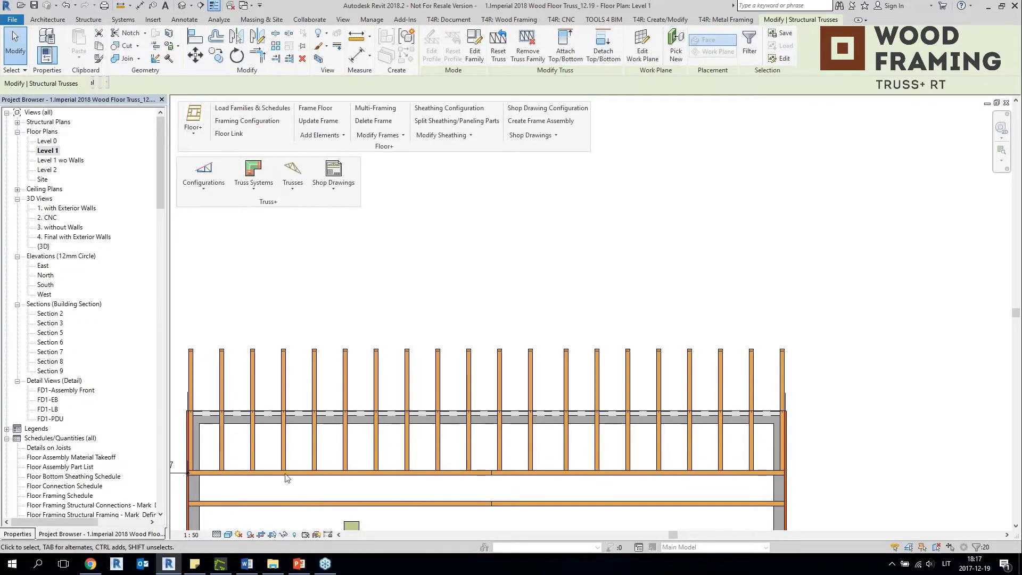
# Examine the jack trusses in 3D, checking how their top chords meet above the exterior wall.
pyautogui.click(181, 5)
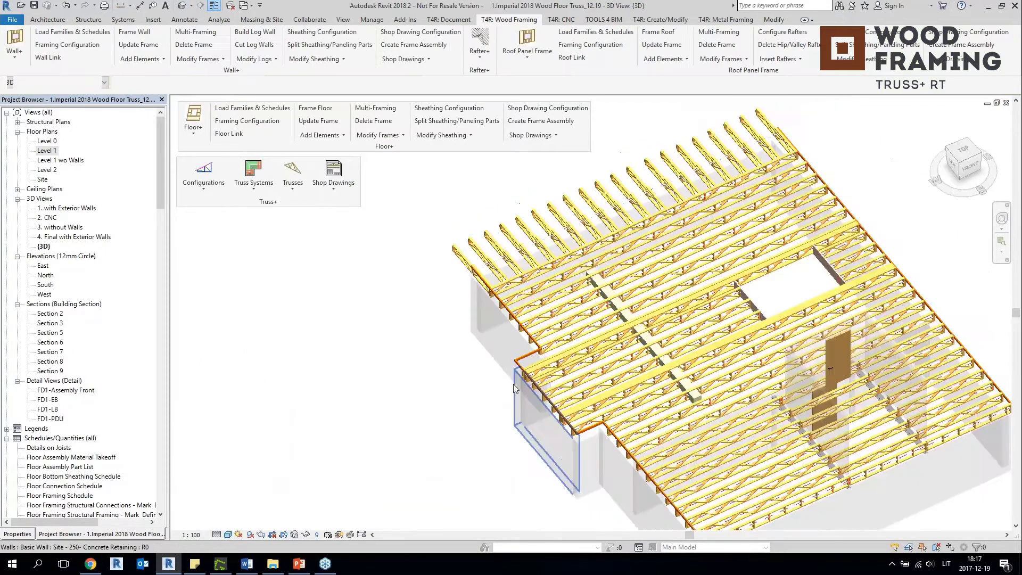
pyautogui.keyDown('shift'); pyautogui.moveTo(513, 384); pyautogui.dragTo(554, 344, button='middle'); pyautogui.keyUp('shift')
pyautogui.scroll(3, 445, 384)
pyautogui.moveTo(448, 298); pyautogui.dragTo(501, 363, button='middle')
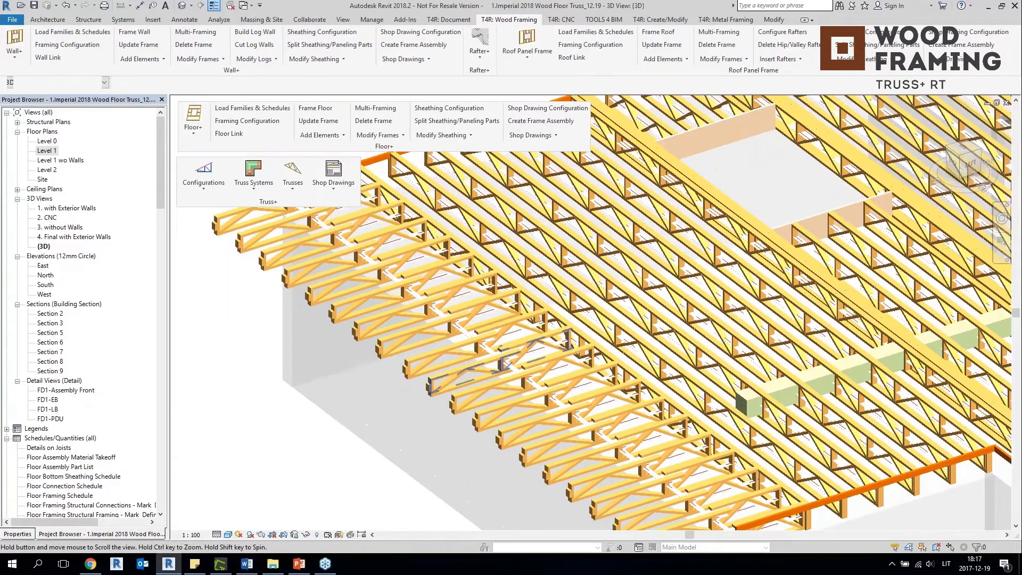
pyautogui.scroll(2, 416, 295)
pyautogui.click(404, 334)
pyautogui.keyDown('shift'); pyautogui.moveTo(404, 334); pyautogui.dragTo(400, 322, button='middle'); pyautogui.keyUp('shift')
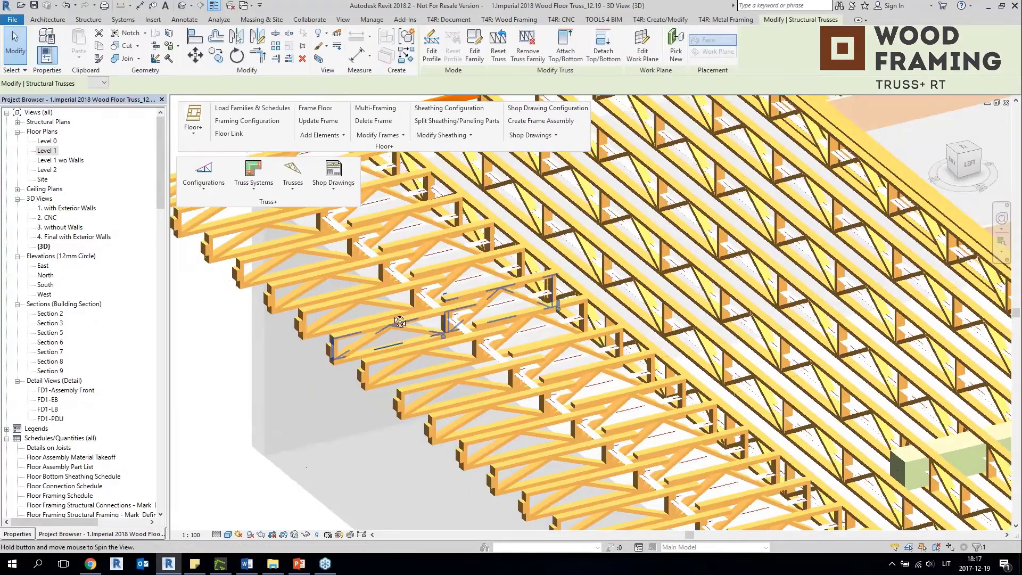
pyautogui.scroll(5, 399, 322)
pyautogui.press('Escape')
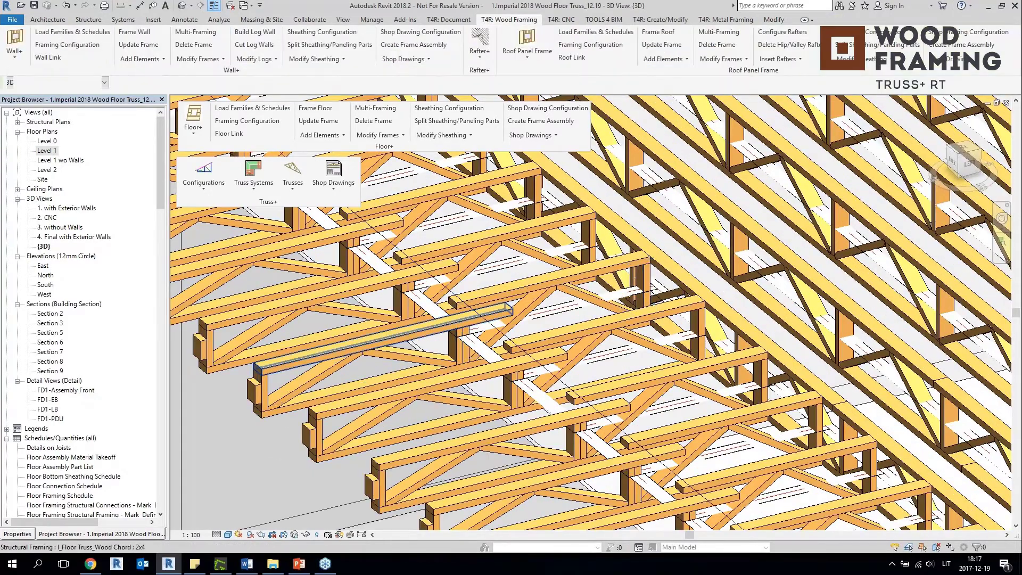
pyautogui.click(479, 314)
pyautogui.keyDown('shift'); pyautogui.moveTo(479, 314); pyautogui.dragTo(482, 293, button='middle'); pyautogui.keyUp('shift')
pyautogui.scroll(3, 483, 298)
pyautogui.keyDown('shift'); pyautogui.moveTo(304, 341); pyautogui.dragTo(298, 338, button='middle'); pyautogui.keyUp('shift')
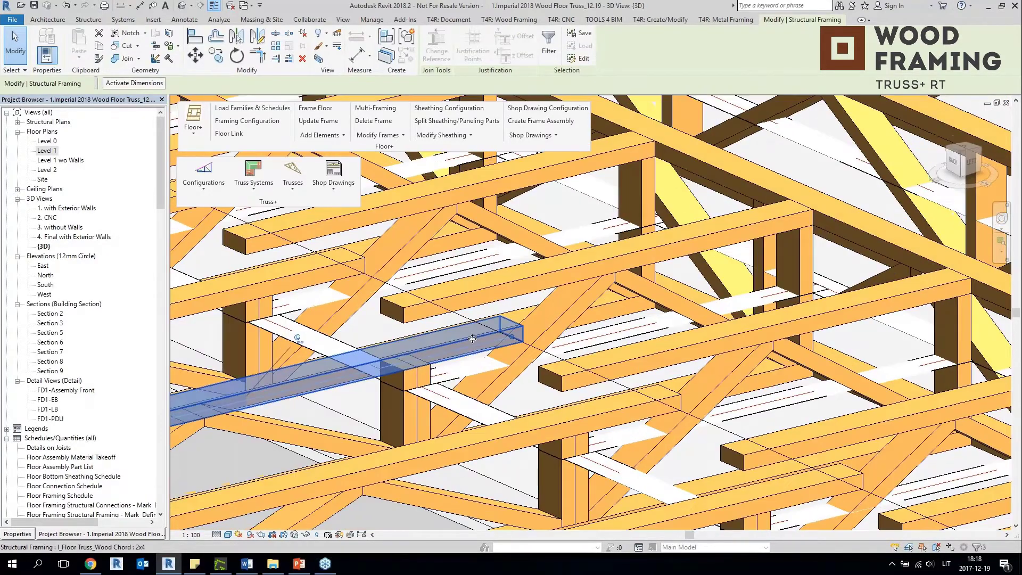
# Select all the jack trusses, filtered to the Structural Trusses category, and enable Align Drop Chord for them.
pyautogui.keyDown('shift'); pyautogui.moveTo(472, 338); pyautogui.dragTo(393, 252, button='middle'); pyautogui.keyUp('shift')
pyautogui.scroll(-7, 417, 367)
pyautogui.moveTo(391, 305); pyautogui.dragTo(348, 421)
pyautogui.click(432, 45)
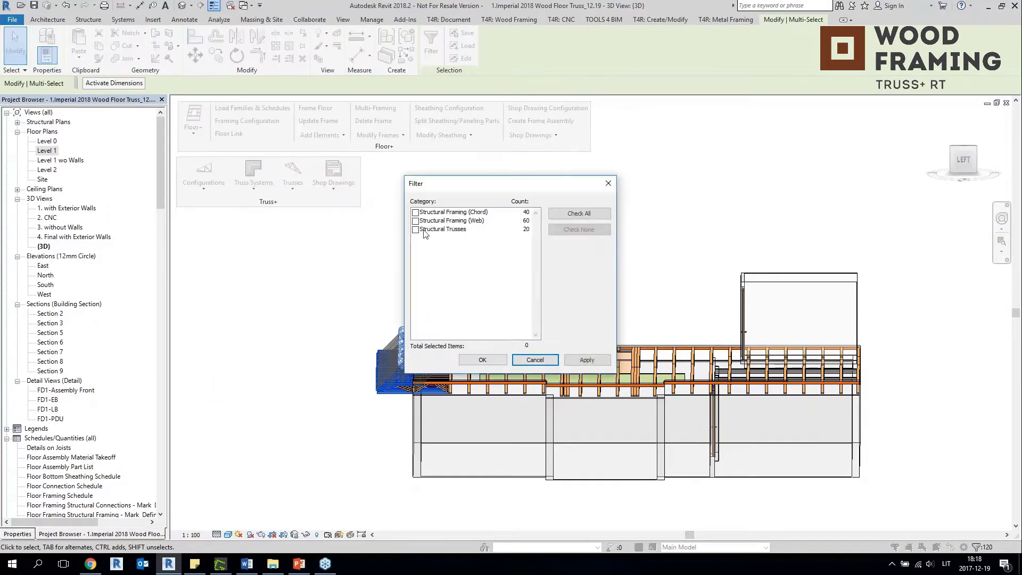
pyautogui.click(473, 361)
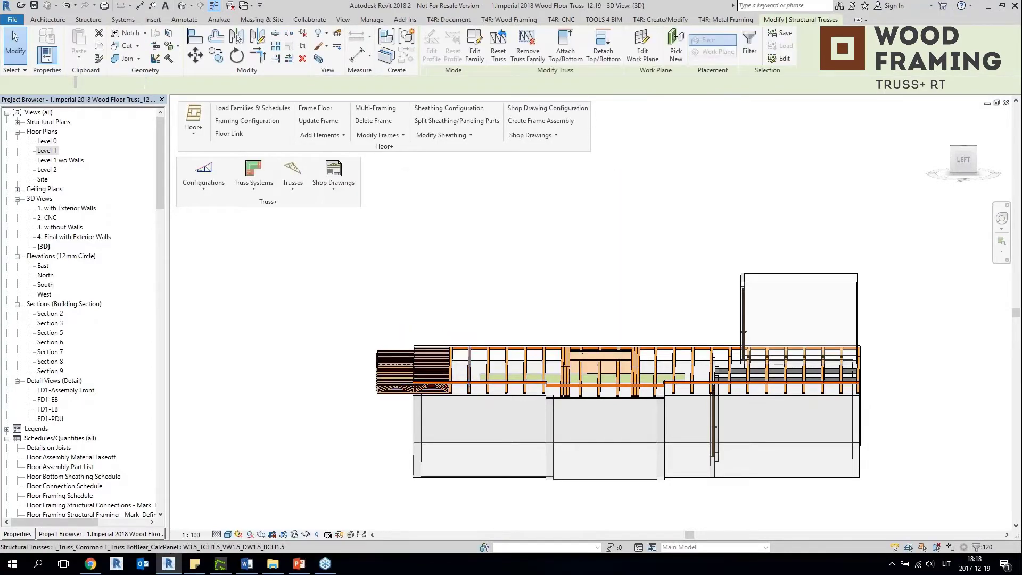
pyautogui.keyDown('shift'); pyautogui.moveTo(492, 304); pyautogui.dragTo(545, 381, button='middle'); pyautogui.keyUp('shift')
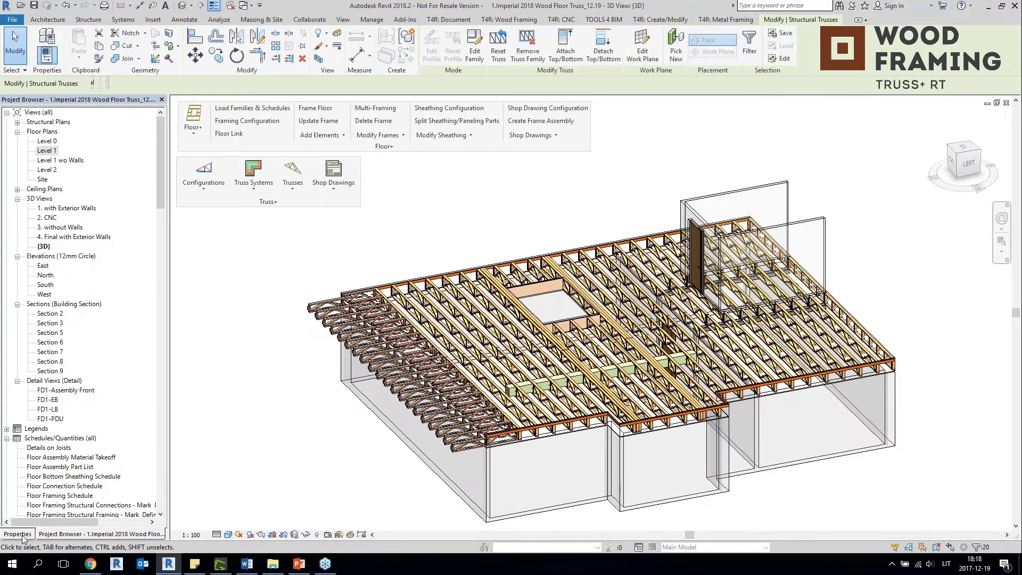
pyautogui.click(22, 534)
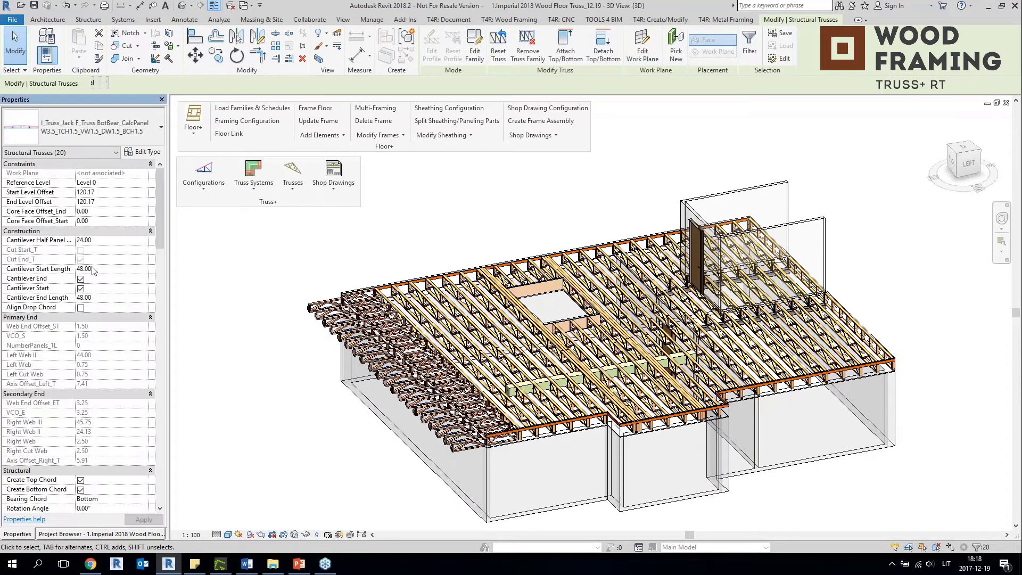
pyautogui.click(81, 308)
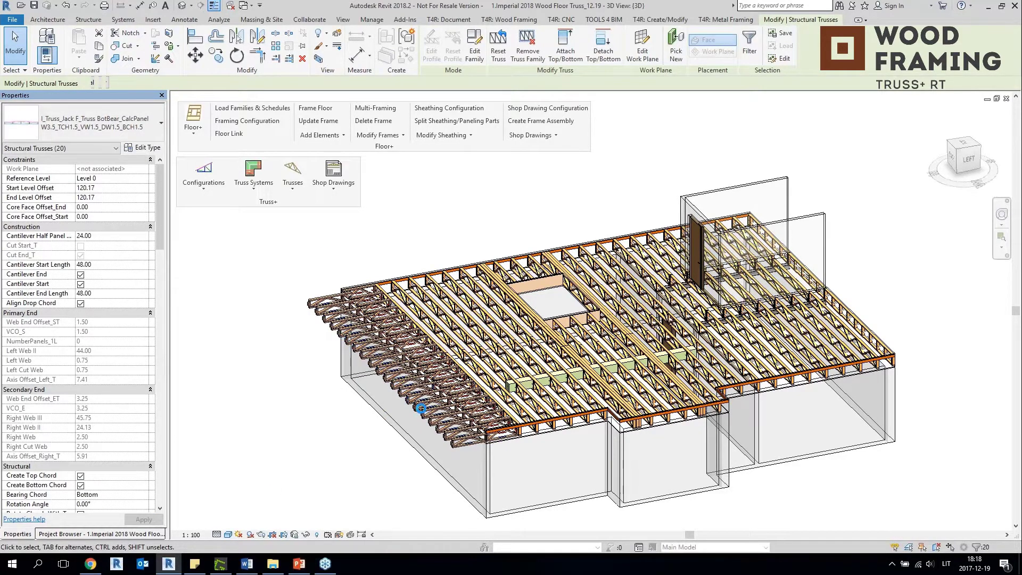
# Inspect the jack trusses' chord alignment above the exterior wall in 3D.
pyautogui.press('Escape')
pyautogui.scroll(8, 379, 365)
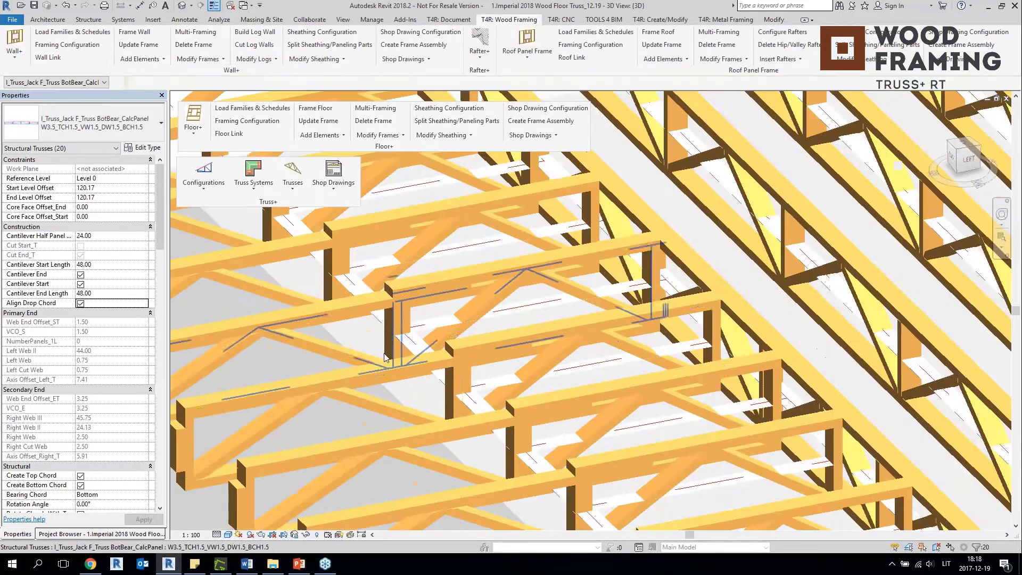
pyautogui.click(379, 365)
pyautogui.keyDown('shift'); pyautogui.moveTo(379, 365); pyautogui.dragTo(366, 325, button='middle'); pyautogui.keyUp('shift')
pyautogui.press('Escape')
pyautogui.scroll(3, 550, 388)
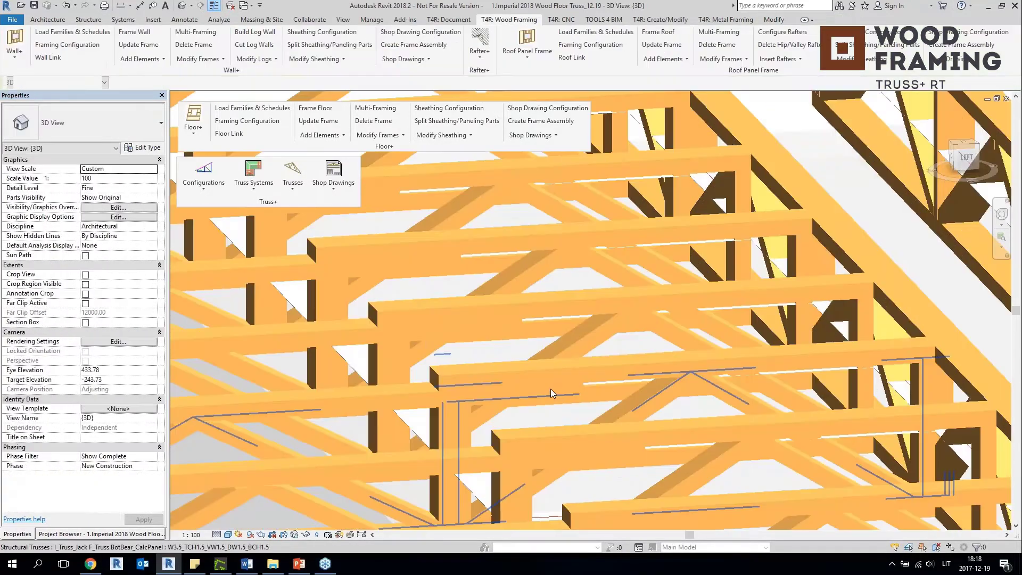
pyautogui.click(583, 397)
pyautogui.keyDown('shift'); pyautogui.moveTo(583, 397); pyautogui.dragTo(582, 439, button='middle'); pyautogui.keyUp('shift')
pyautogui.scroll(-4, 558, 425)
pyautogui.click(282, 445)
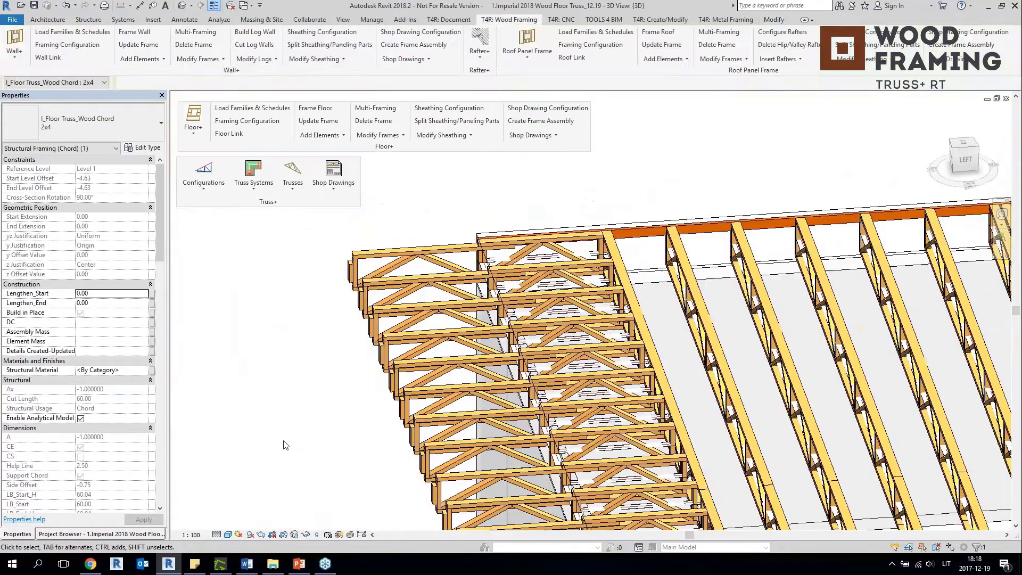
pyautogui.keyDown('shift'); pyautogui.moveTo(282, 445); pyautogui.dragTo(390, 389, button='middle'); pyautogui.keyUp('shift')
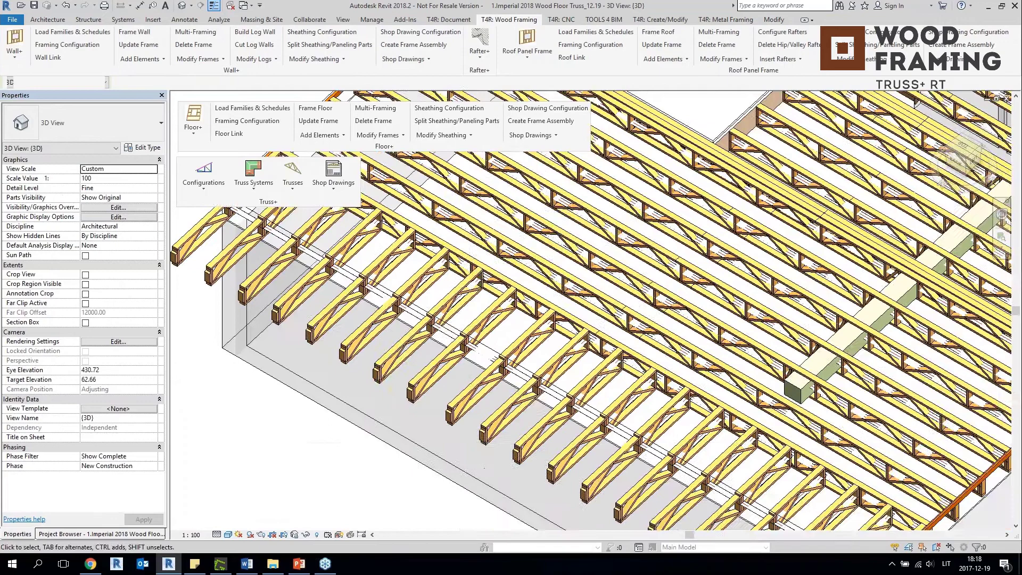
# On Level 1, insert I_Truss_Gable F_Truss StandardPanel trusses on the short layout lines between the jack trusses, filtering the selection to Structural Framing (Other).
pyautogui.click(60, 534)
pyautogui.doubleClick(45, 146)
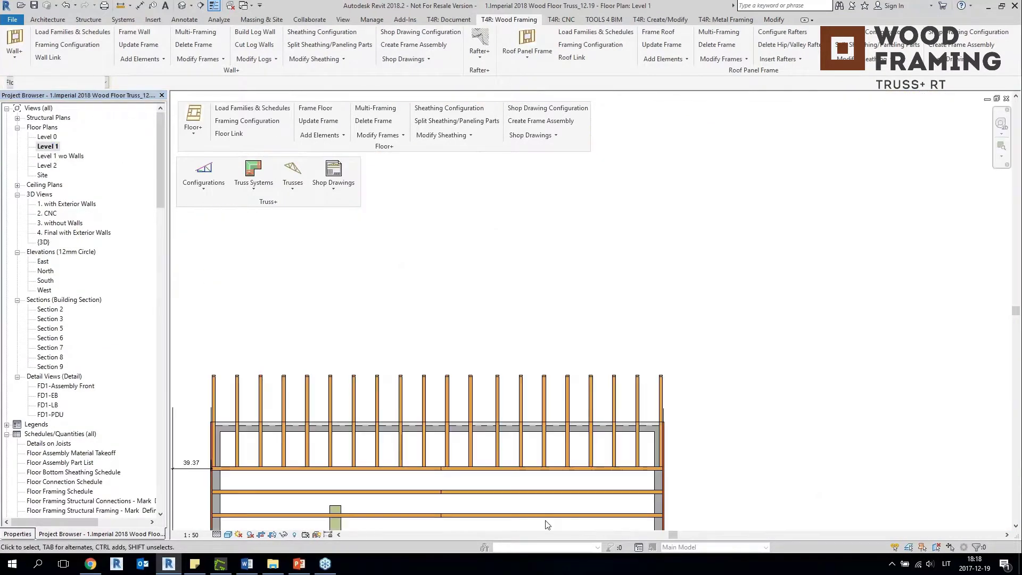
pyautogui.moveTo(217, 413); pyautogui.dragTo(290, 321, button='middle')
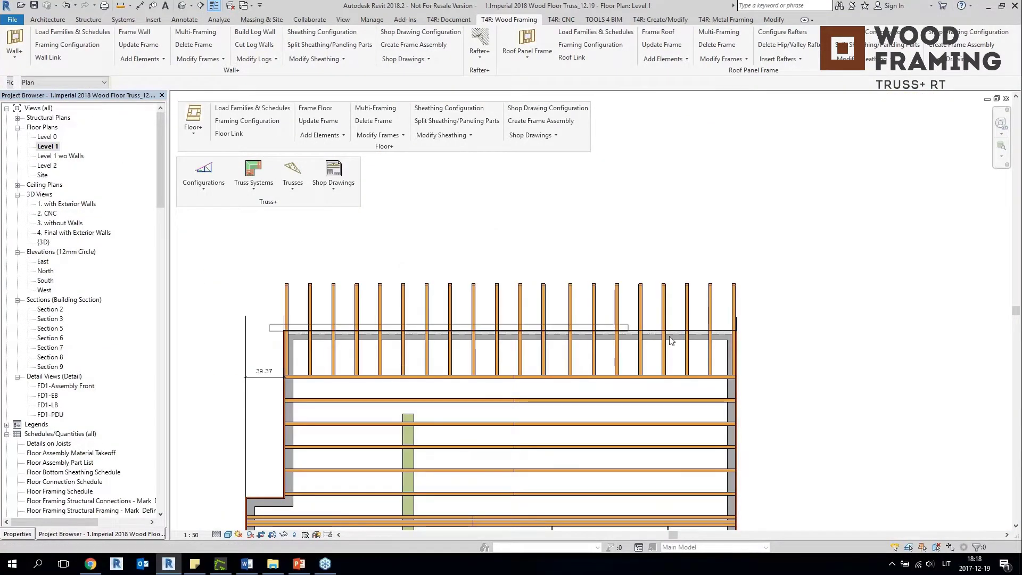
pyautogui.moveTo(671, 341); pyautogui.dragTo(753, 344)
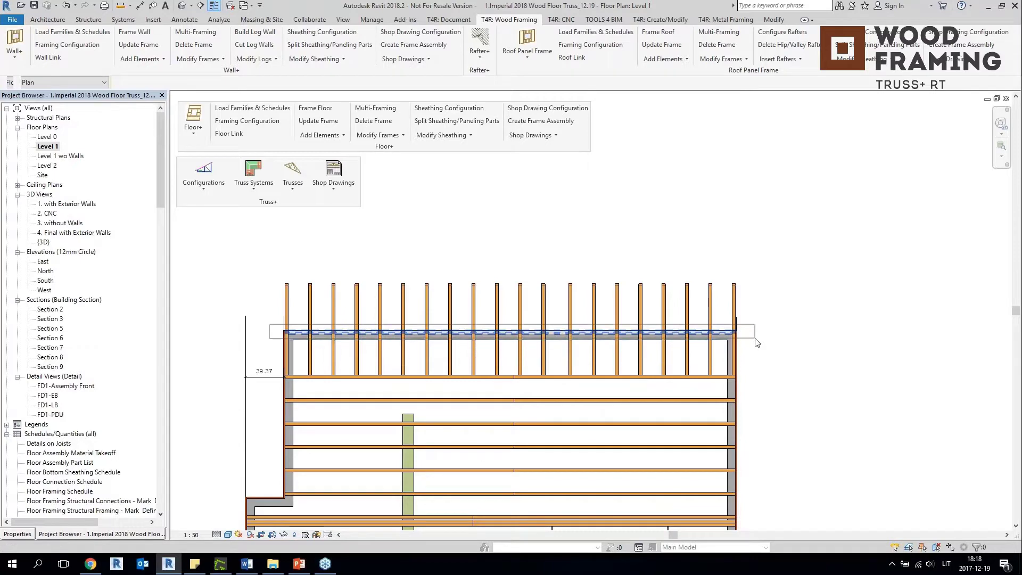
pyautogui.click(591, 41)
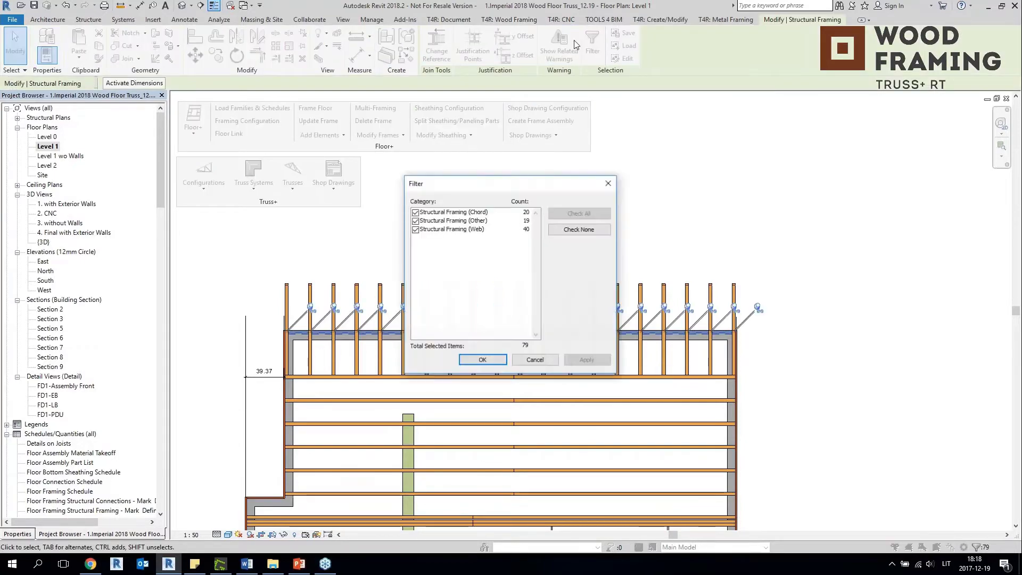
pyautogui.click(569, 231)
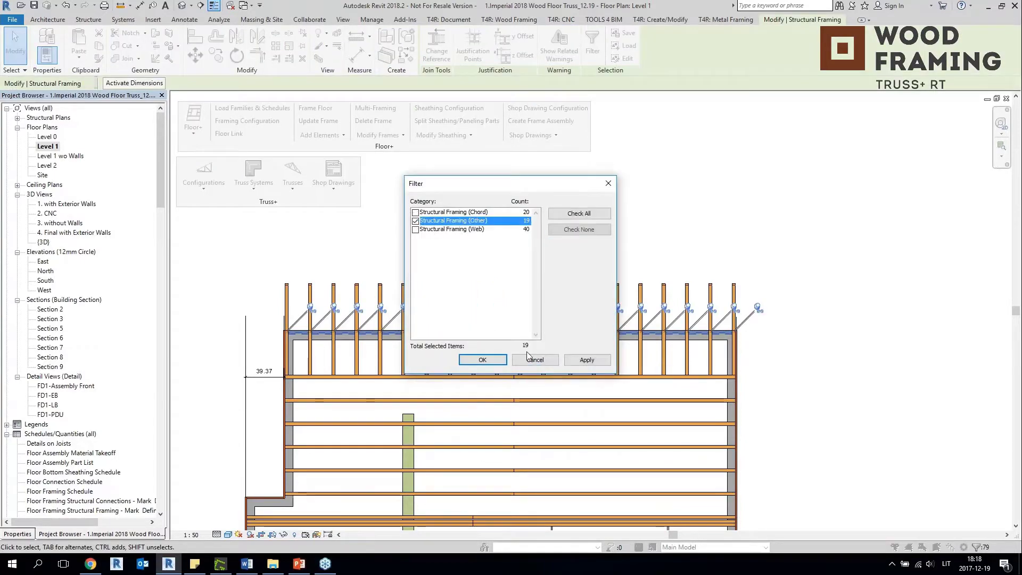
pyautogui.click(494, 361)
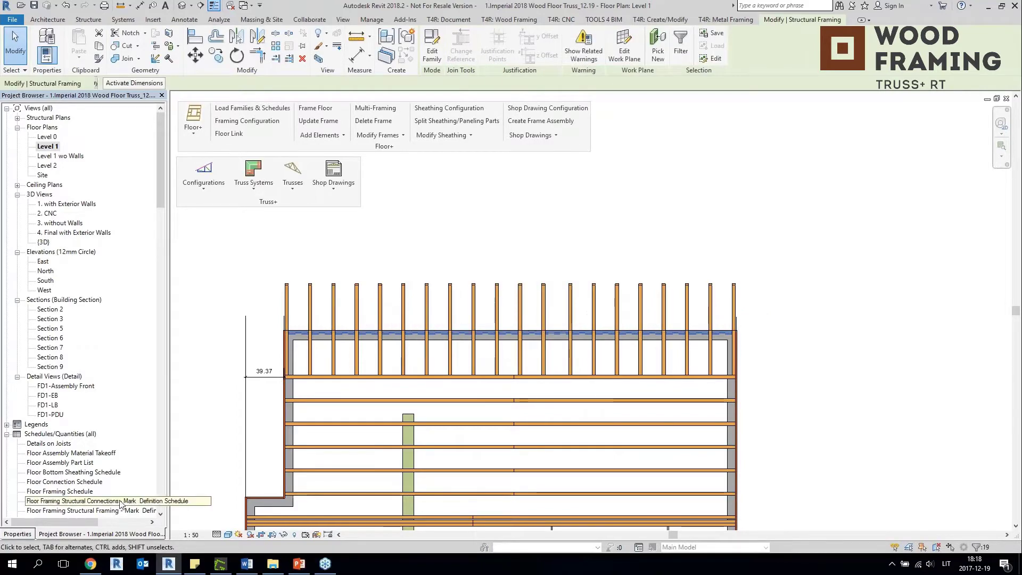
pyautogui.click(293, 180)
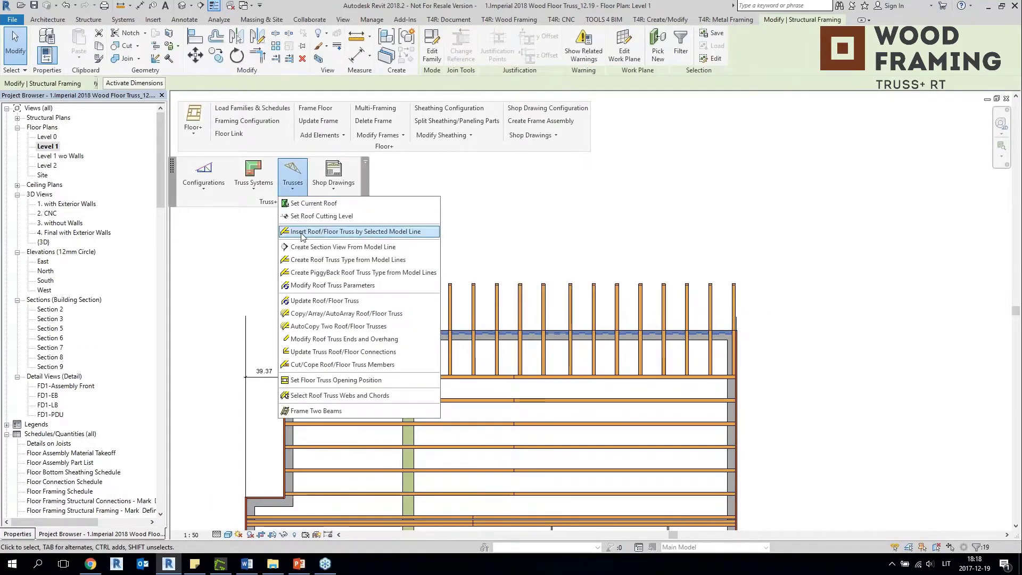
pyautogui.click(319, 231)
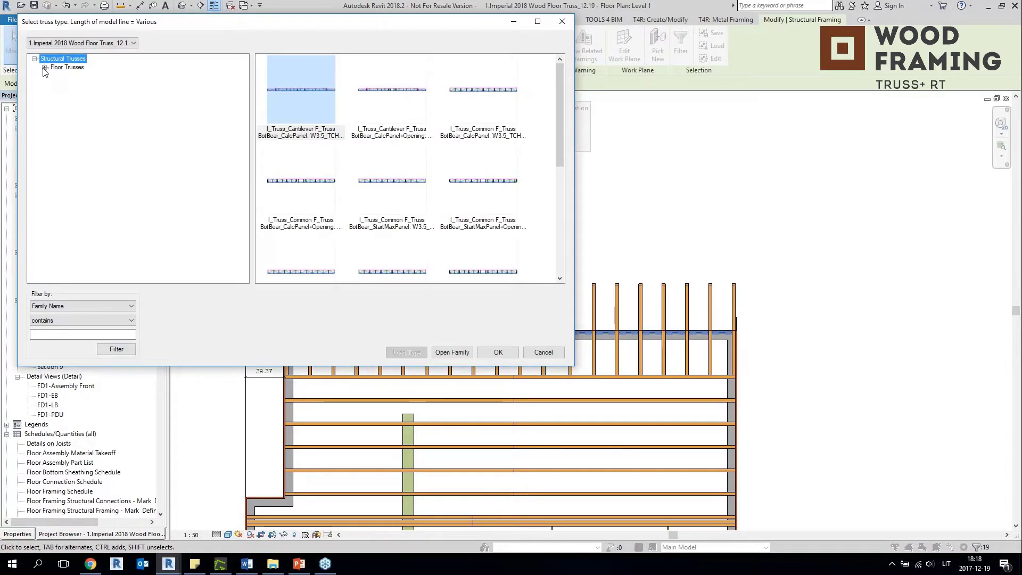
pyautogui.click(104, 102)
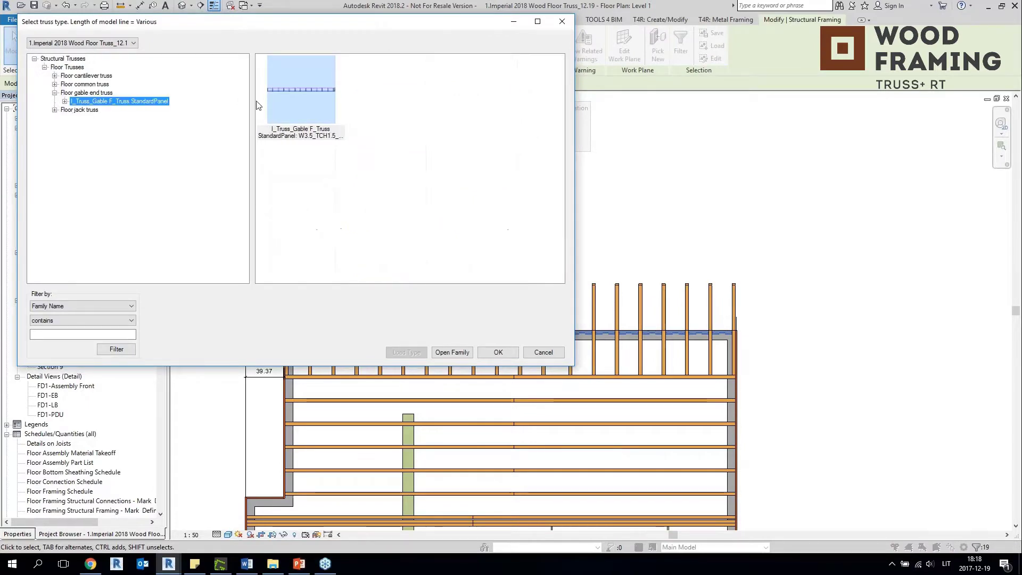
pyautogui.click(498, 352)
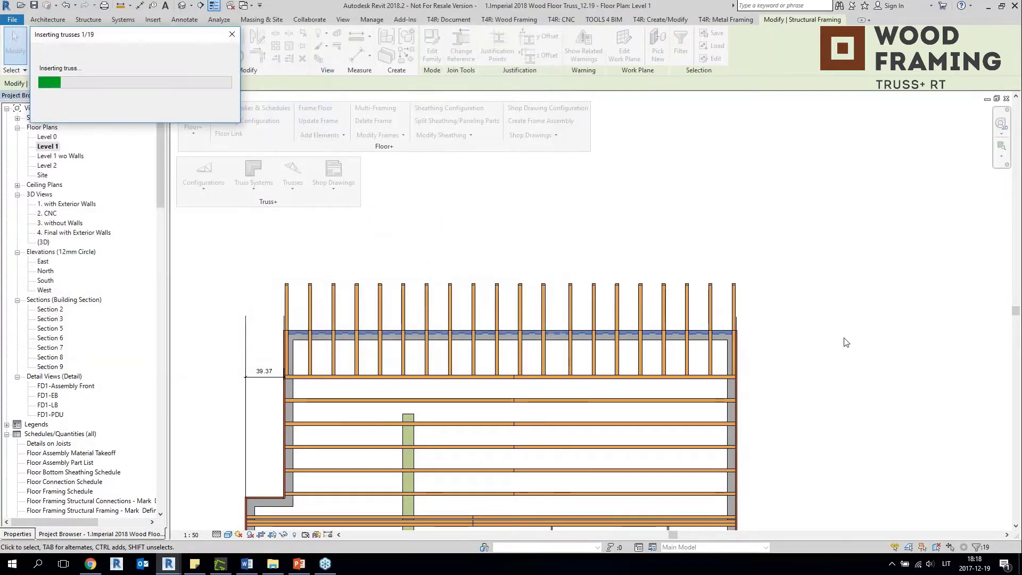
# Check the short gable truss segments between the jack trusses in 3D.
pyautogui.click(185, 6)
pyautogui.click(485, 377)
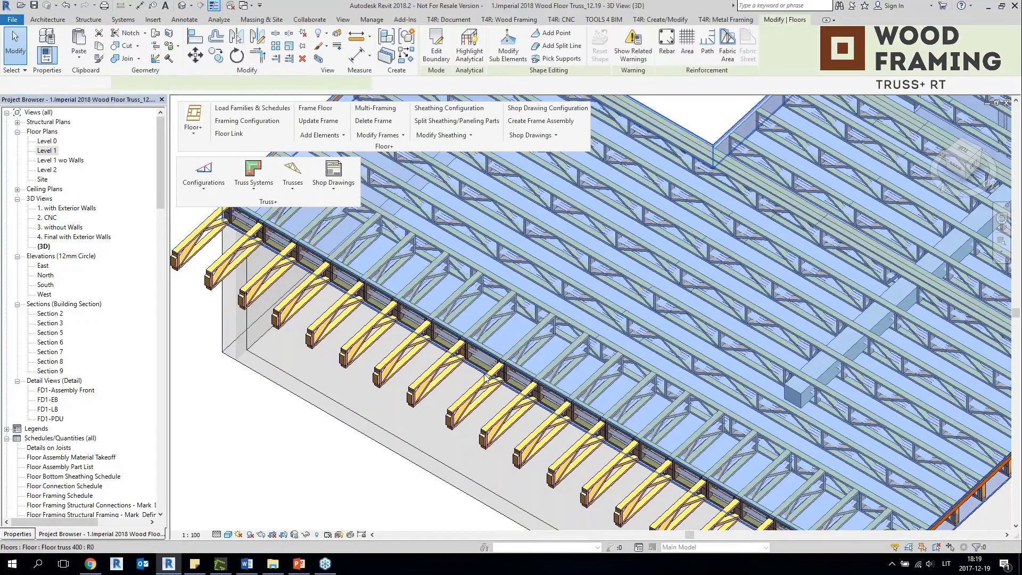
pyautogui.press('Escape')
pyautogui.keyDown('shift'); pyautogui.moveTo(486, 377); pyautogui.dragTo(362, 333, button='middle'); pyautogui.keyUp('shift')
pyautogui.scroll(-1, 467, 347)
pyautogui.scroll(3, 238, 295)
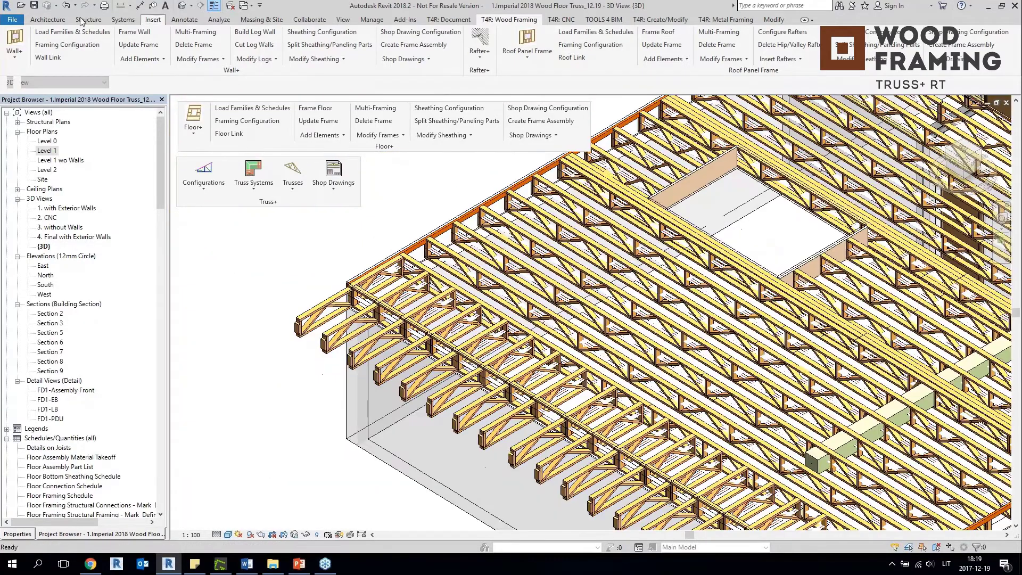
pyautogui.click(48, 20)
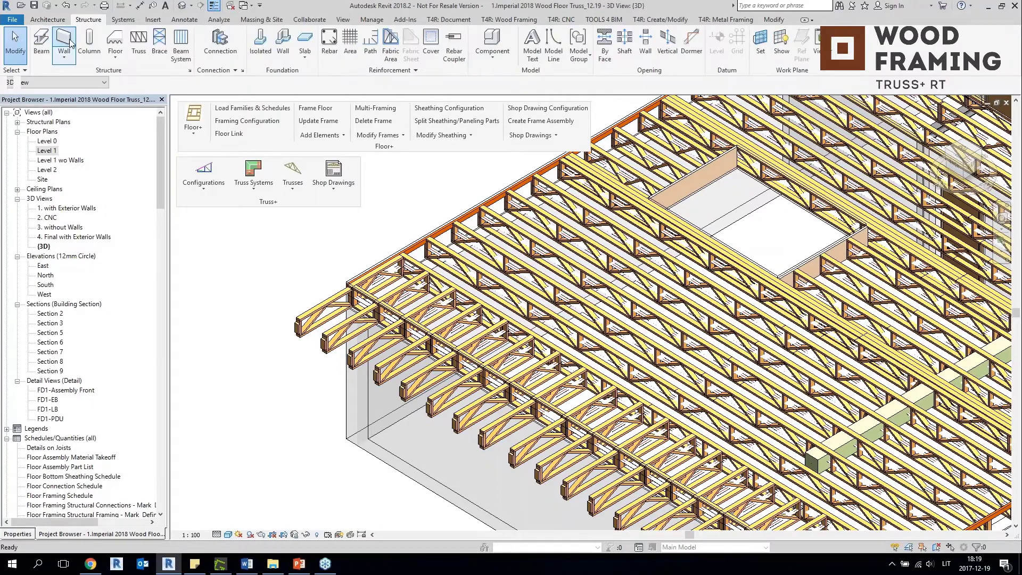
# Place an I_Floor Truss_Wood Rim Board LMBR 2x4 beam along the jack trusses' upper outer ends, with Location Line in Right Side enabled.
pyautogui.click(9, 535)
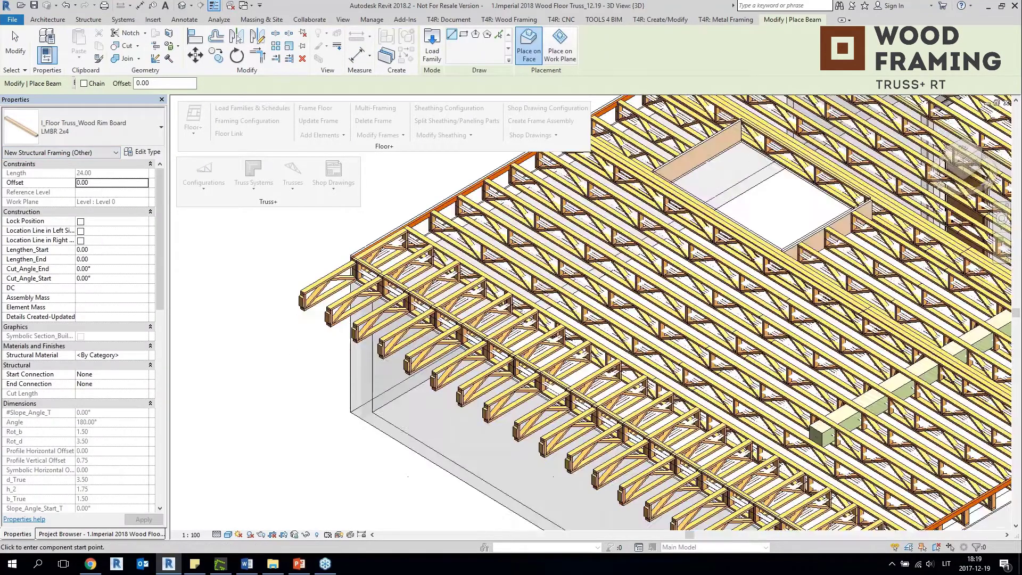
pyautogui.scroll(4, 293, 318)
pyautogui.scroll(3, 327, 320)
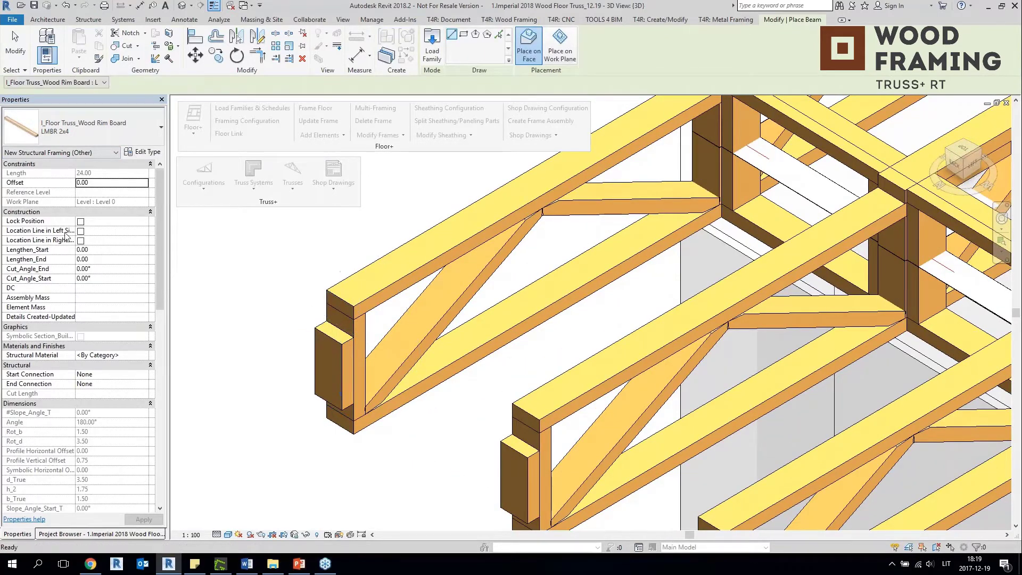
pyautogui.click(80, 239)
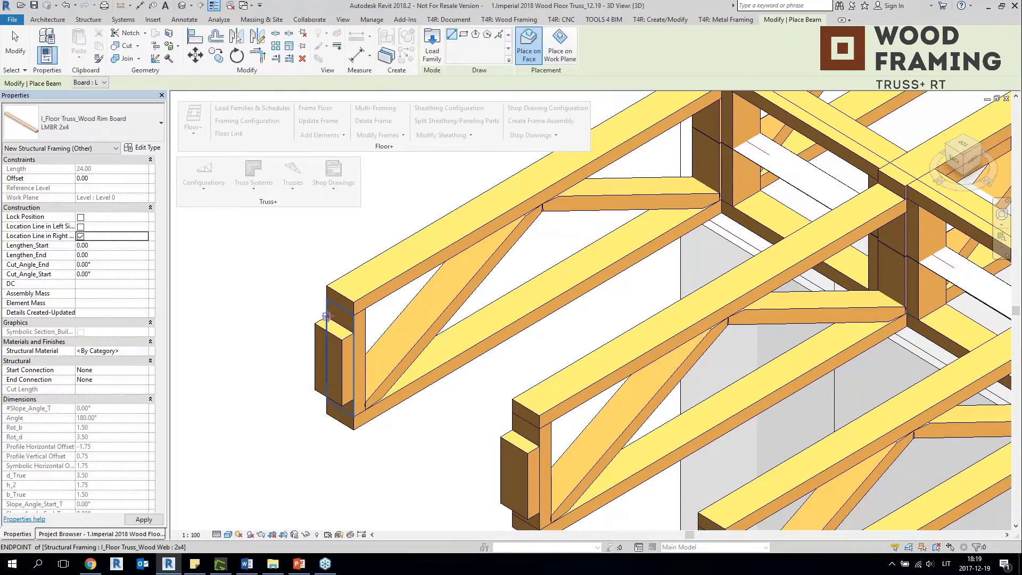
pyautogui.click(326, 317)
pyautogui.scroll(-1, 451, 383)
pyautogui.click(516, 405)
pyautogui.scroll(-3, 517, 404)
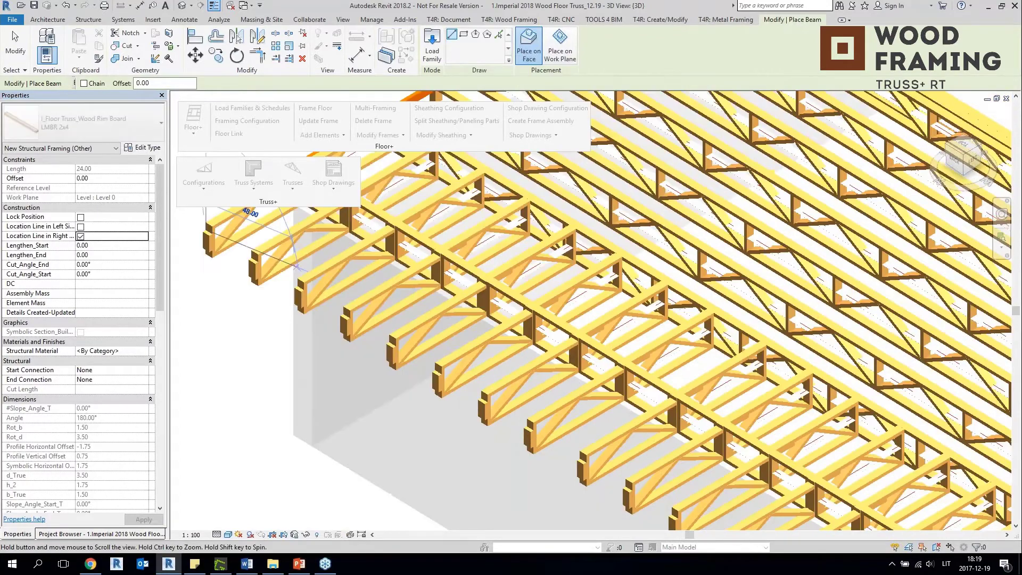
pyautogui.scroll(3, 701, 493)
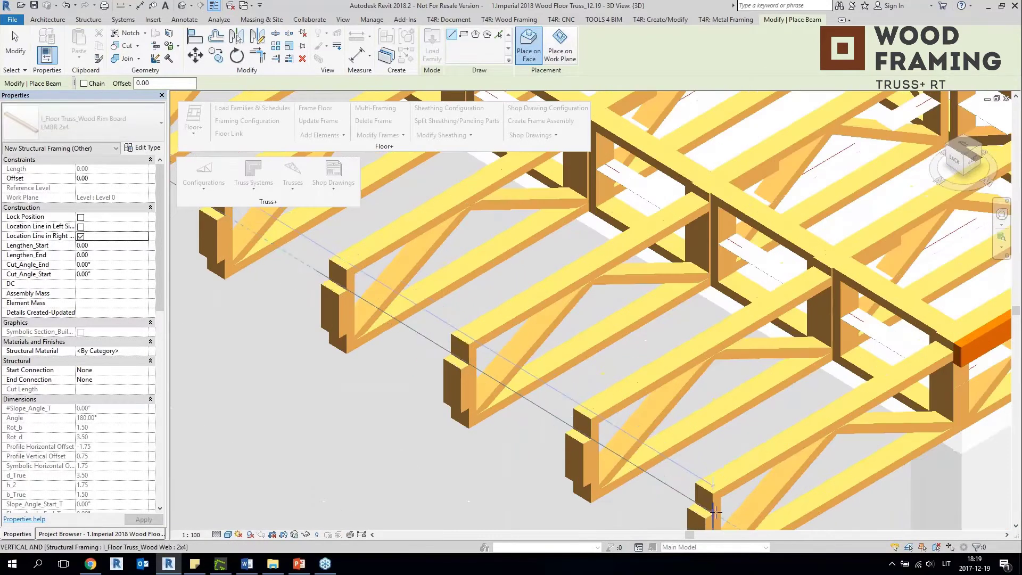
pyautogui.click(714, 512)
pyautogui.click(714, 513)
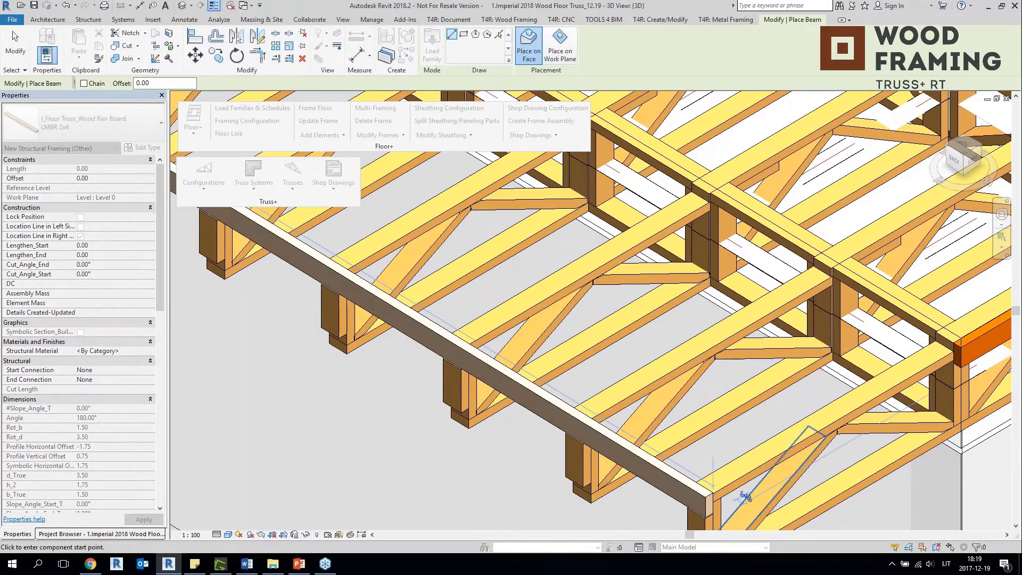
# Place a second LMBR 2x4 rim board along the lower outer ends of the jack trusses.
pyautogui.scroll(-1, 742, 500)
pyautogui.moveTo(464, 378); pyautogui.dragTo(774, 387, button='middle')
pyautogui.moveTo(513, 190); pyautogui.dragTo(589, 376, button='middle')
pyautogui.scroll(4, 294, 248)
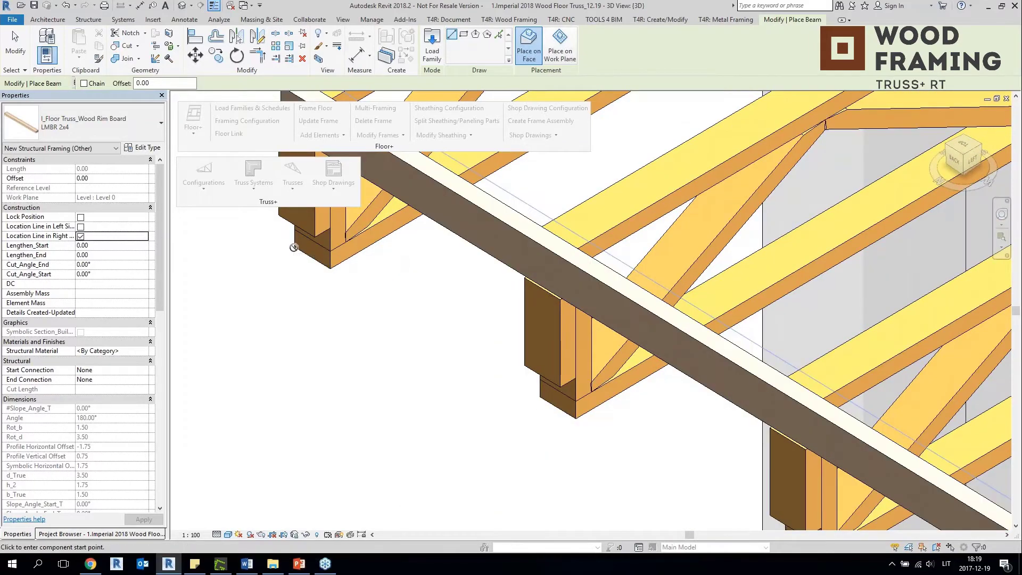
pyautogui.scroll(-4, 373, 309)
pyautogui.scroll(4, 404, 327)
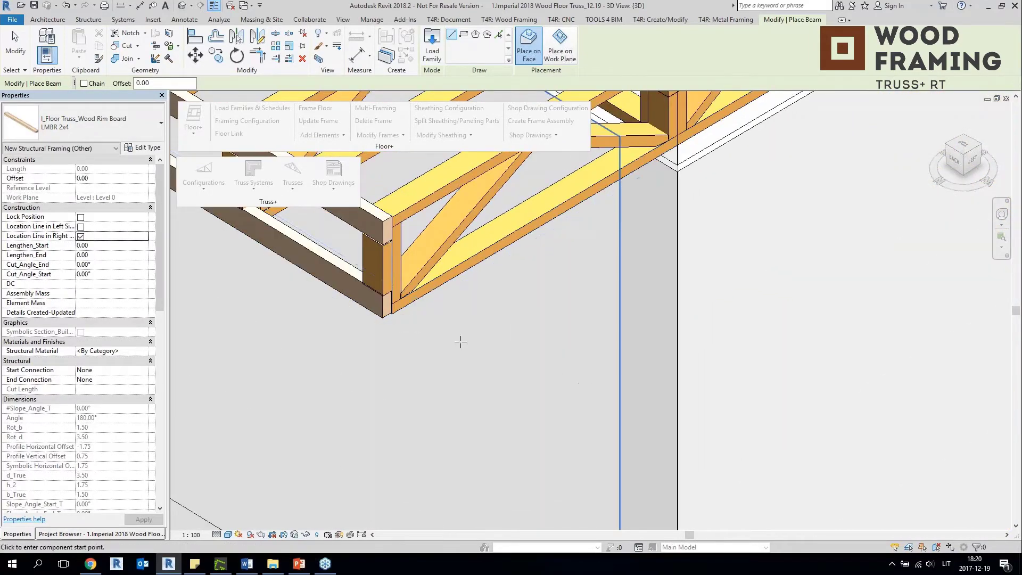
pyautogui.scroll(-5, 531, 291)
pyautogui.press('Escape')
# Inspect the rim boards, jack trusses and the complete floor truss frame from several sides in 3D.
pyautogui.keyDown('shift'); pyautogui.moveTo(531, 290); pyautogui.dragTo(756, 409, button='middle'); pyautogui.keyUp('shift')
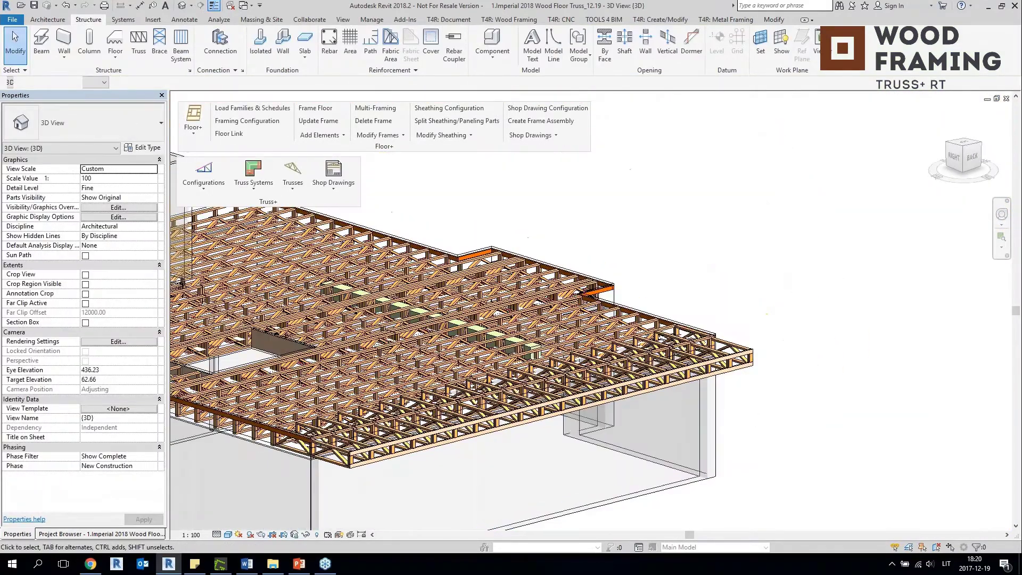
pyautogui.keyDown('shift'); pyautogui.moveTo(578, 359); pyautogui.dragTo(432, 304, button='middle'); pyautogui.keyUp('shift')
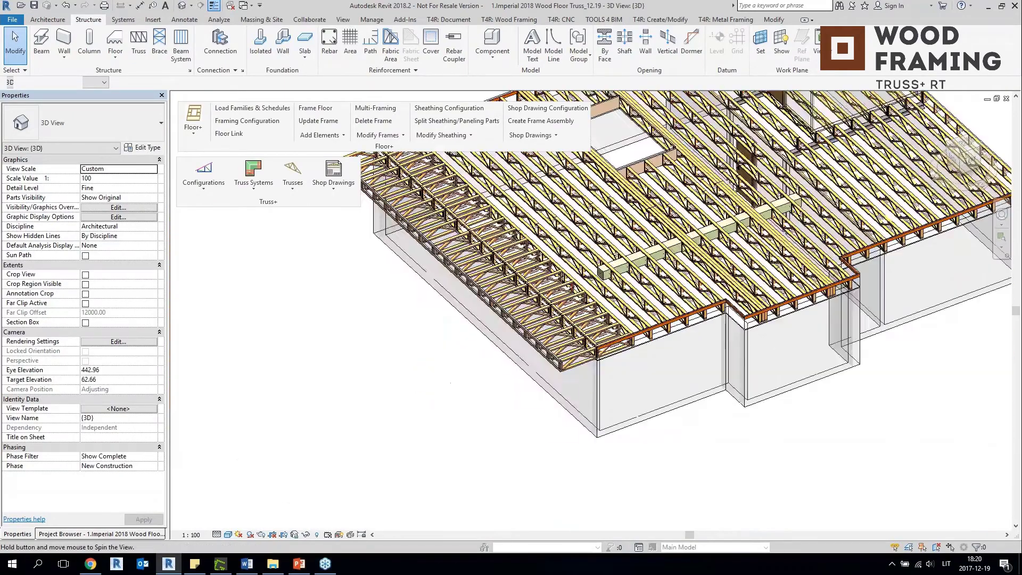
pyautogui.keyDown('shift'); pyautogui.moveTo(692, 415); pyautogui.dragTo(474, 390, button='middle'); pyautogui.keyUp('shift')
pyautogui.scroll(-1, 473, 390)
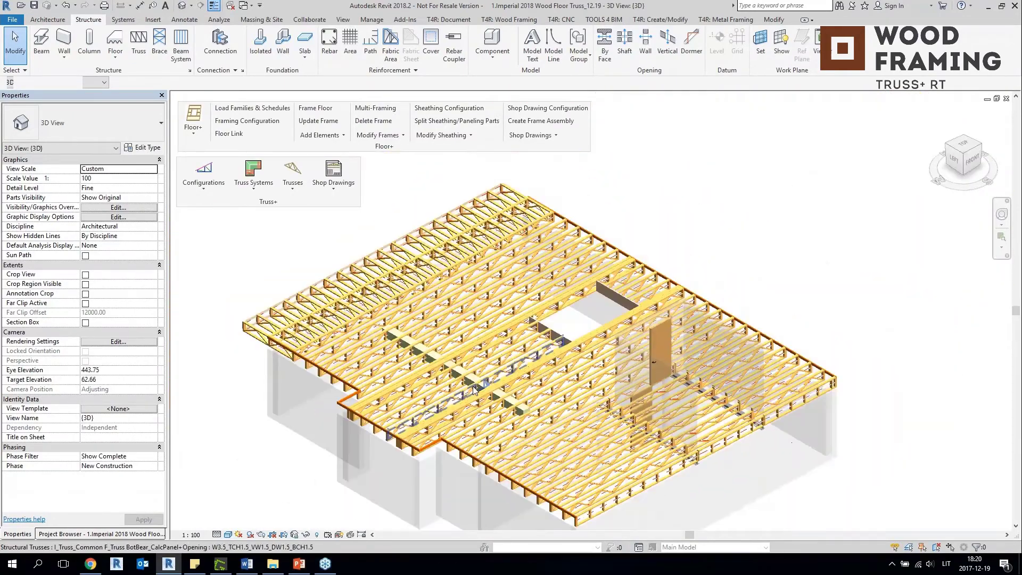
pyautogui.scroll(-3, 474, 389)
pyautogui.scroll(3, 446, 389)
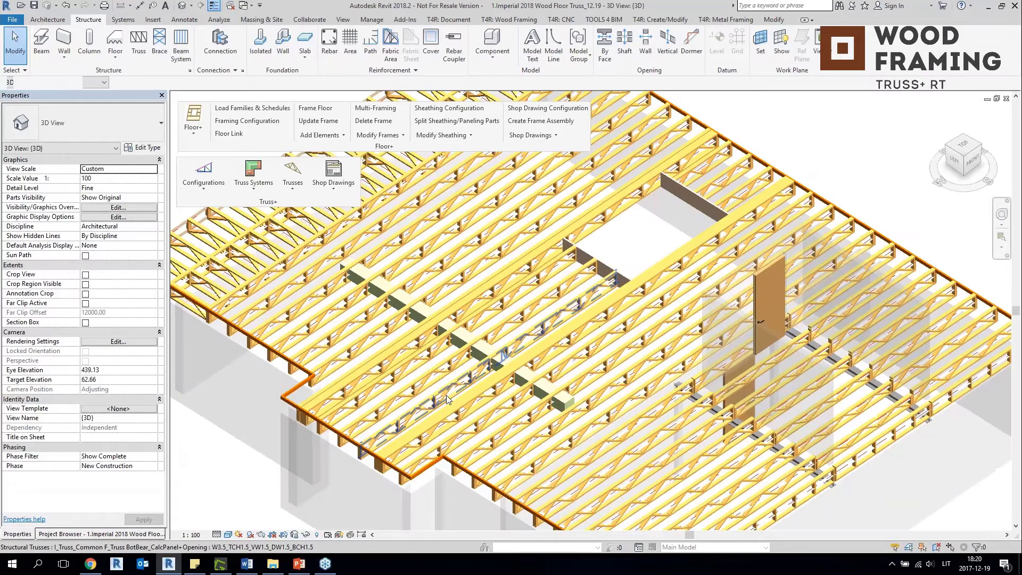
pyautogui.scroll(-2, 446, 390)
pyautogui.moveTo(443, 392)
pyautogui.keyDown('shift'); pyautogui.mouseDown(button='middle')
pyautogui.moveTo(381, 430)
pyautogui.moveTo(381, 365)
pyautogui.mouseUp(button='middle'); pyautogui.keyUp('shift')
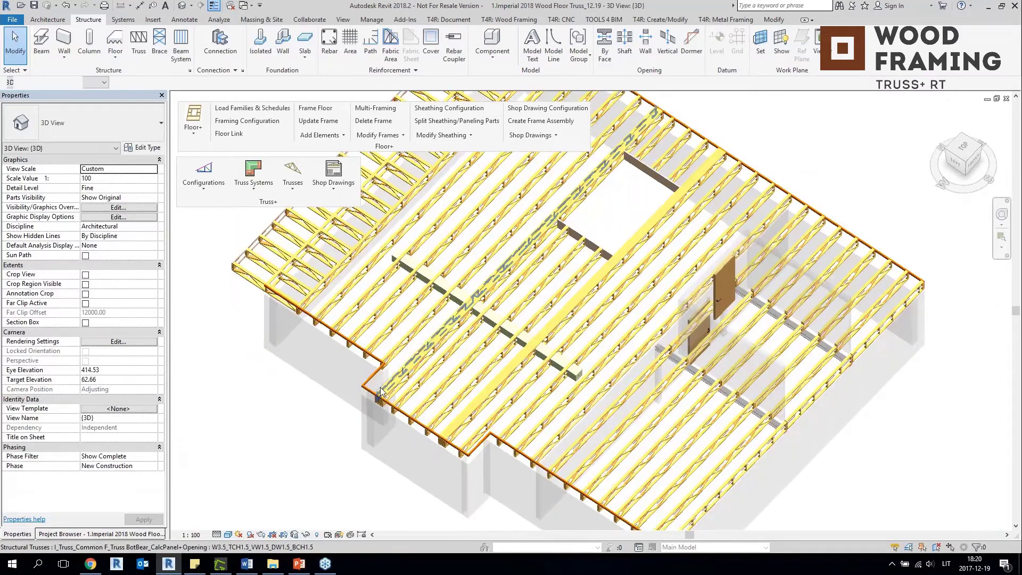
pyautogui.scroll(3, 382, 366)
pyautogui.keyDown('shift'); pyautogui.moveTo(612, 415); pyautogui.dragTo(740, 415, button='middle'); pyautogui.keyUp('shift')
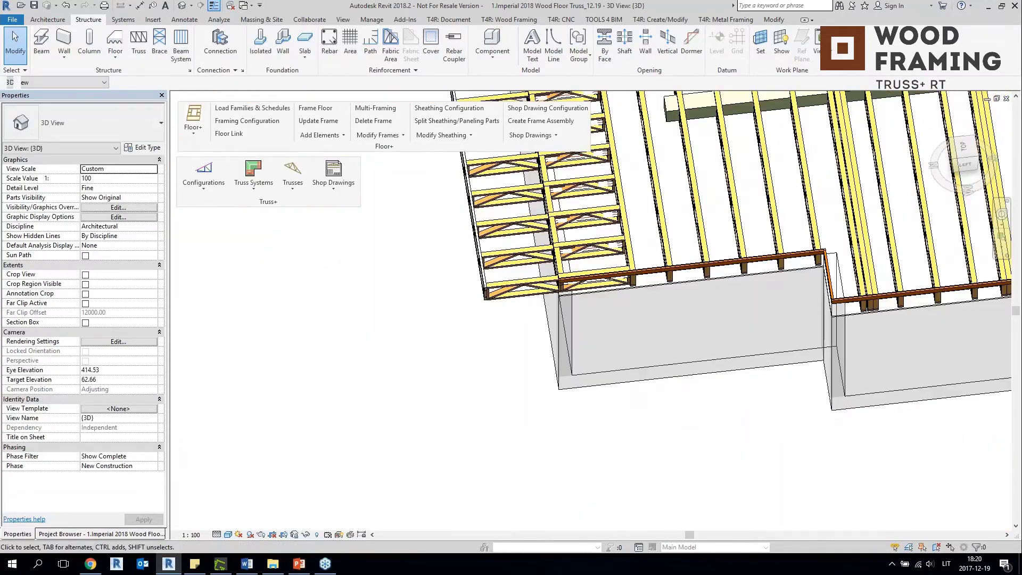
# Change the two short rim joists at the wall jogs to a deeper I_WF Plate-Rim Joist type.
pyautogui.moveTo(985, 282); pyautogui.dragTo(532, 401, button='middle')
pyautogui.keyDown('shift'); pyautogui.moveTo(638, 402); pyautogui.dragTo(479, 372, button='middle'); pyautogui.keyUp('shift')
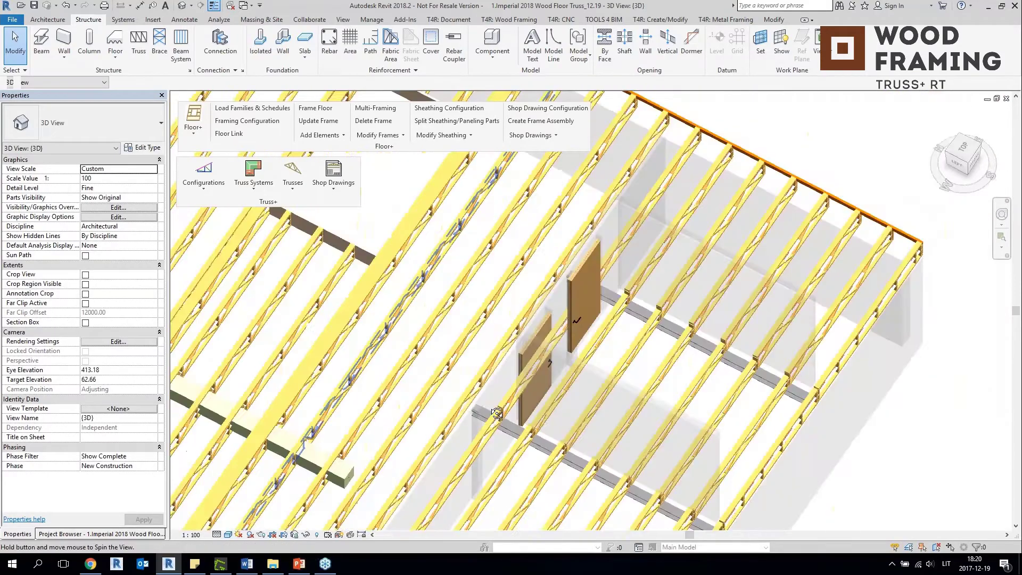
pyautogui.moveTo(415, 511); pyautogui.dragTo(883, 408, button='middle')
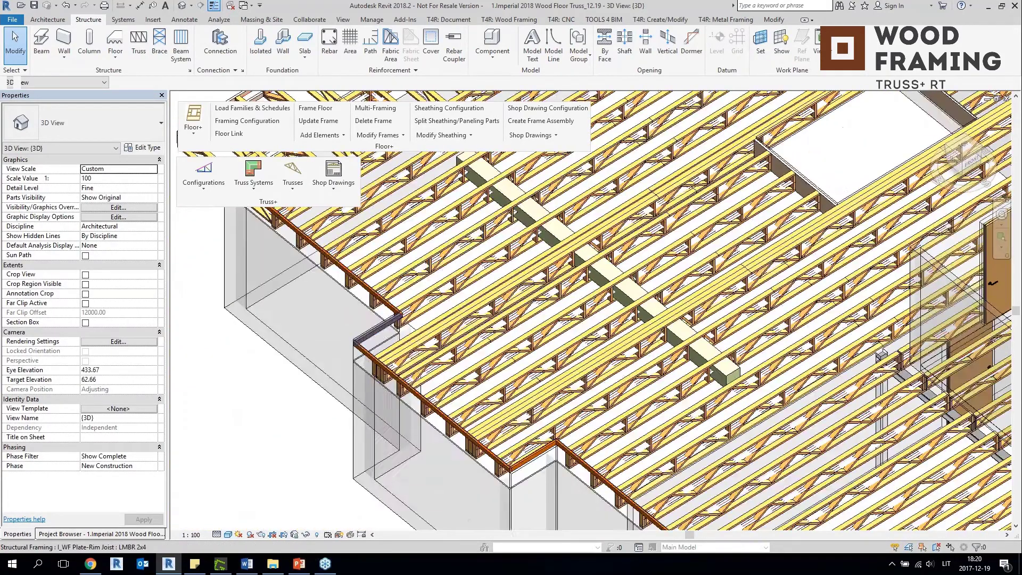
pyautogui.scroll(1, 392, 331)
pyautogui.click(392, 328)
pyautogui.moveTo(392, 328); pyautogui.dragTo(376, 277, button='middle')
pyautogui.click(574, 447)
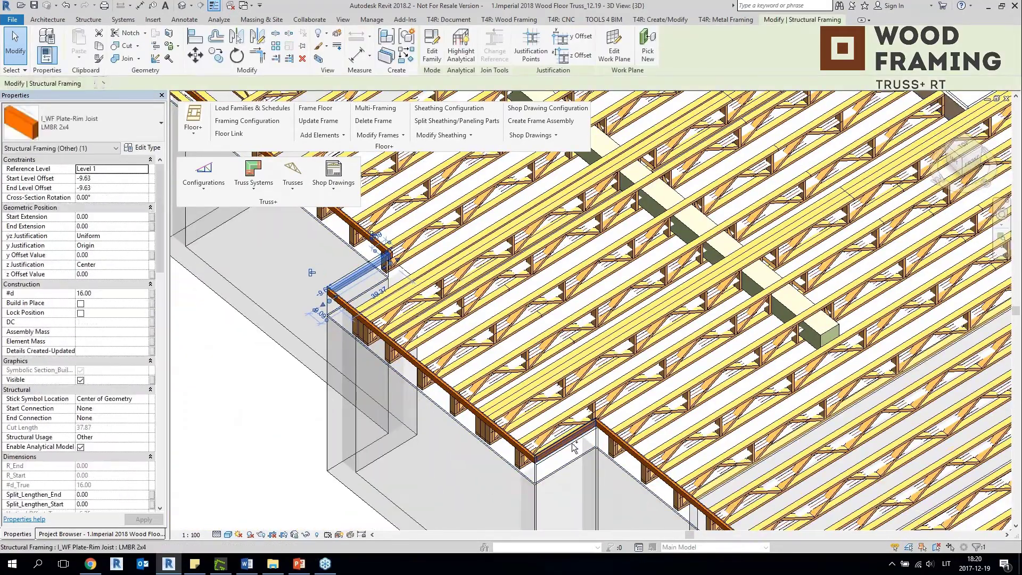
pyautogui.keyDown('ctrl'); pyautogui.click(573, 447); pyautogui.keyUp('ctrl')
pyautogui.click(95, 126)
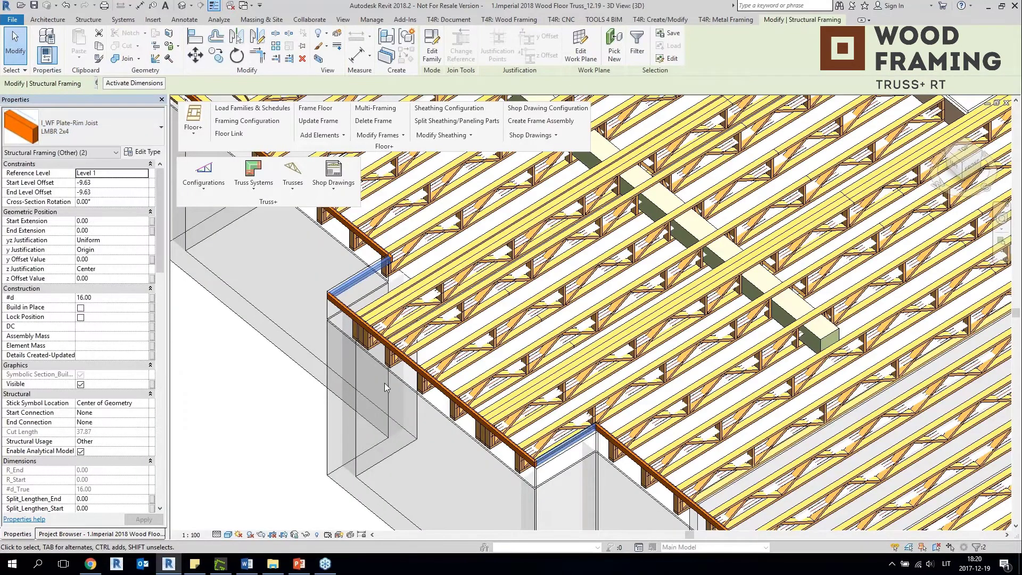
pyautogui.click(262, 419)
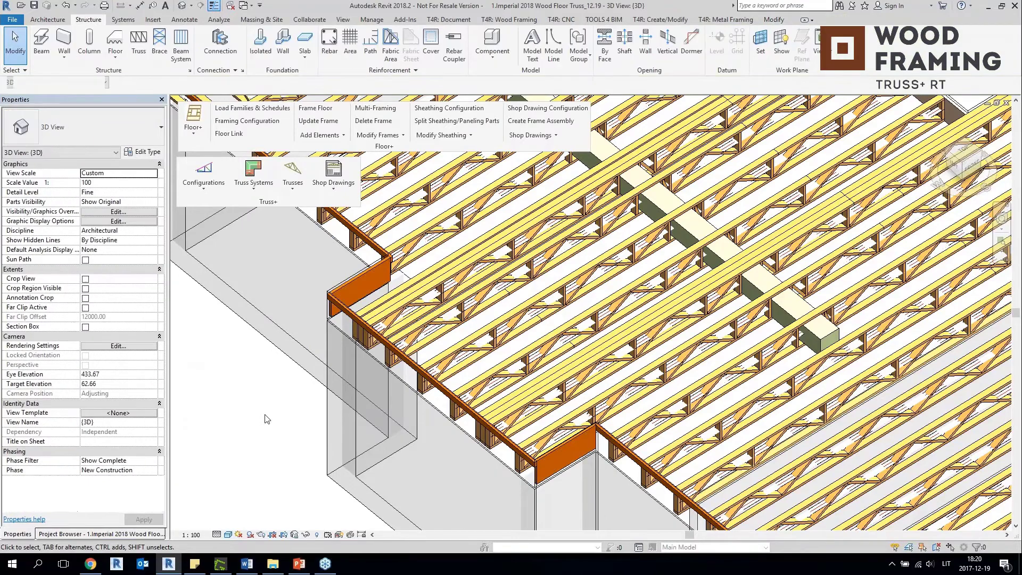
# Begin an additional bridging/nogging/blocking element at one wall jog, using type I_WF Plate-Rim Joist : LMBR 2x16.
pyautogui.keyDown('shift'); pyautogui.moveTo(267, 419); pyautogui.dragTo(319, 472, button='middle'); pyautogui.keyUp('shift')
pyautogui.moveTo(600, 266); pyautogui.dragTo(401, 434, button='middle')
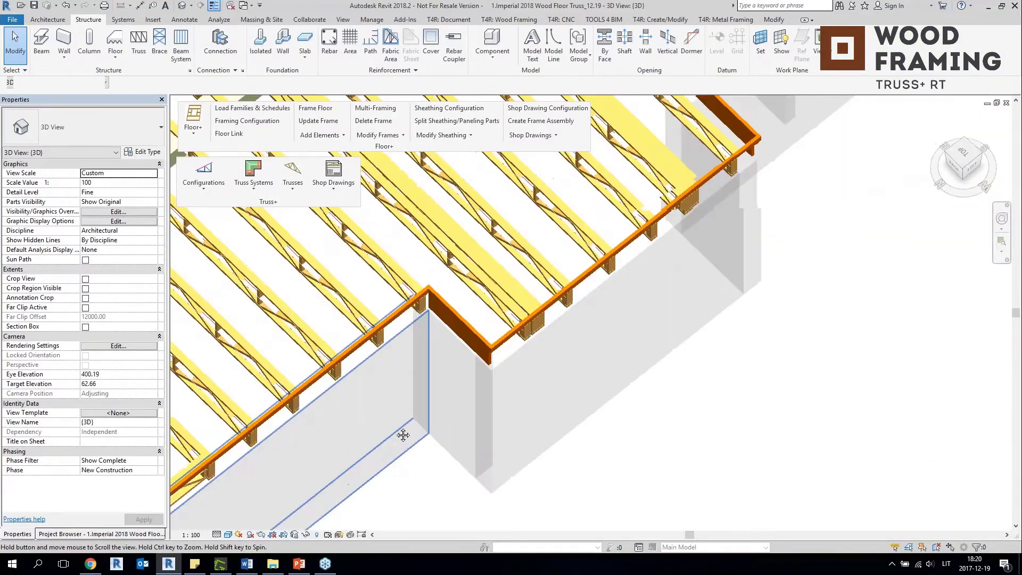
pyautogui.click(379, 135)
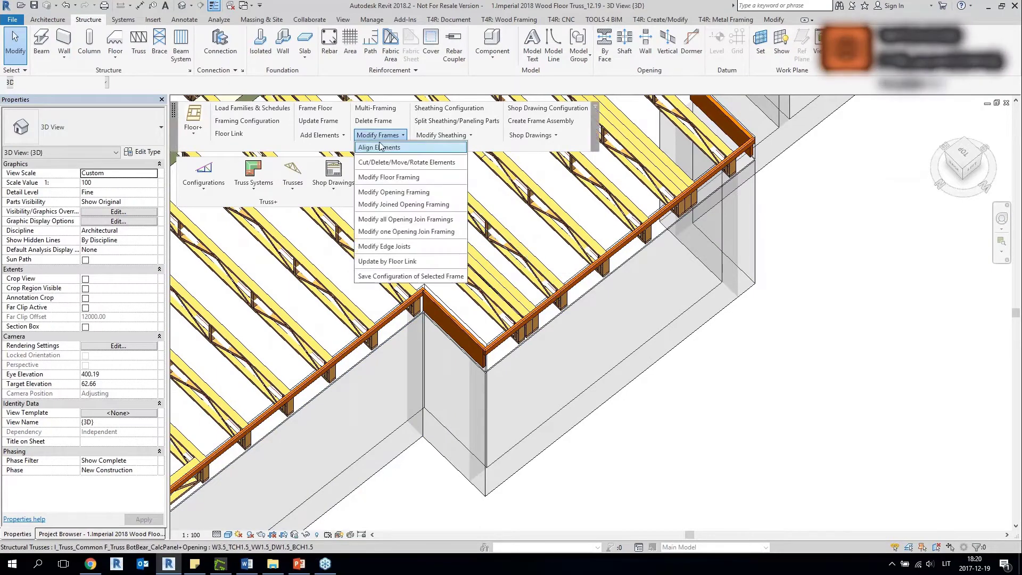
pyautogui.click(318, 135)
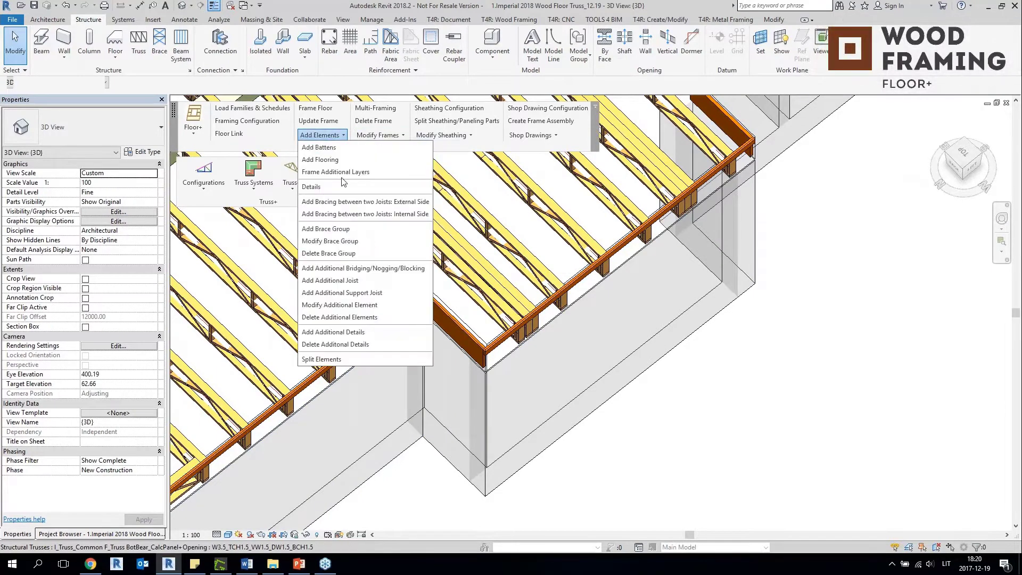
pyautogui.click(358, 277)
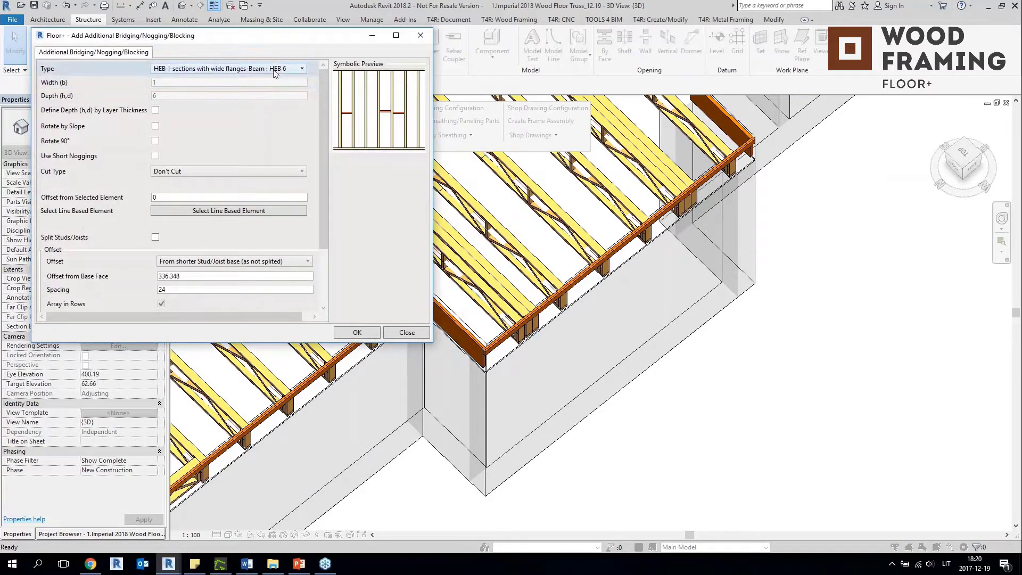
pyautogui.click(274, 69)
pyautogui.scroll(10, 242, 220)
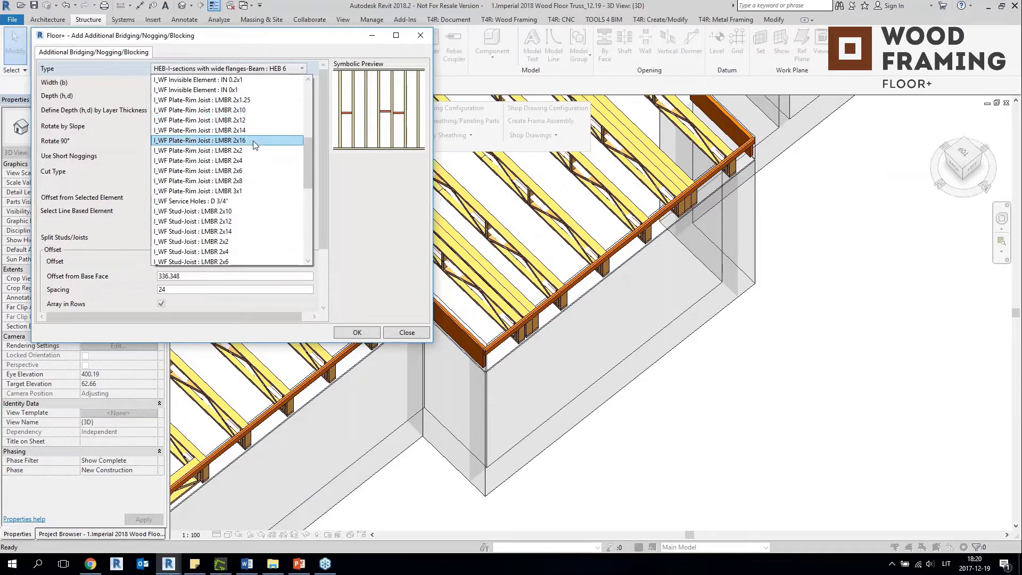
pyautogui.click(255, 140)
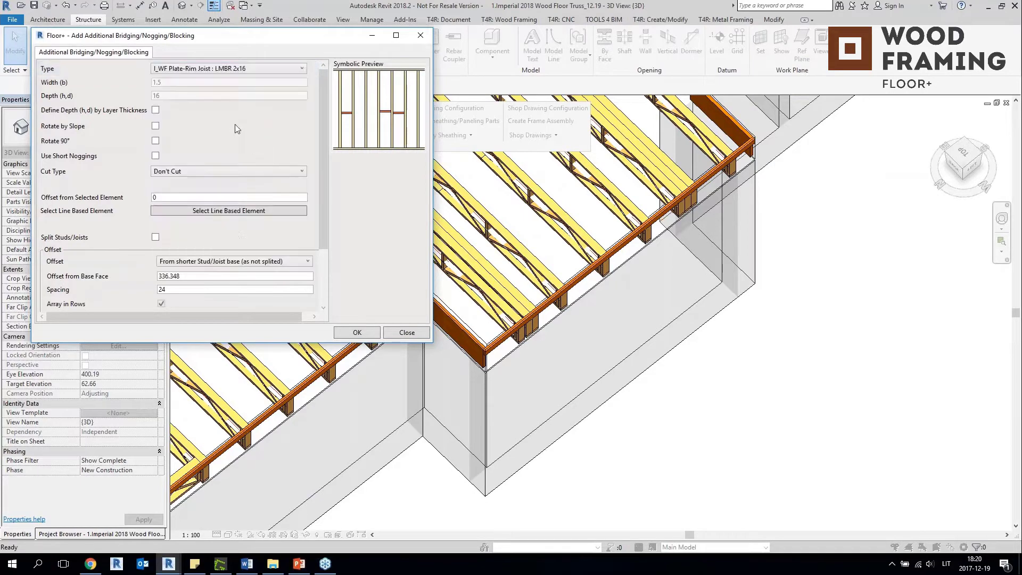
# Create the blocking with cut type Cut Additional Element, a 24 offset from the base face, and depth defined by layer thickness.
pyautogui.click(168, 171)
pyautogui.click(198, 204)
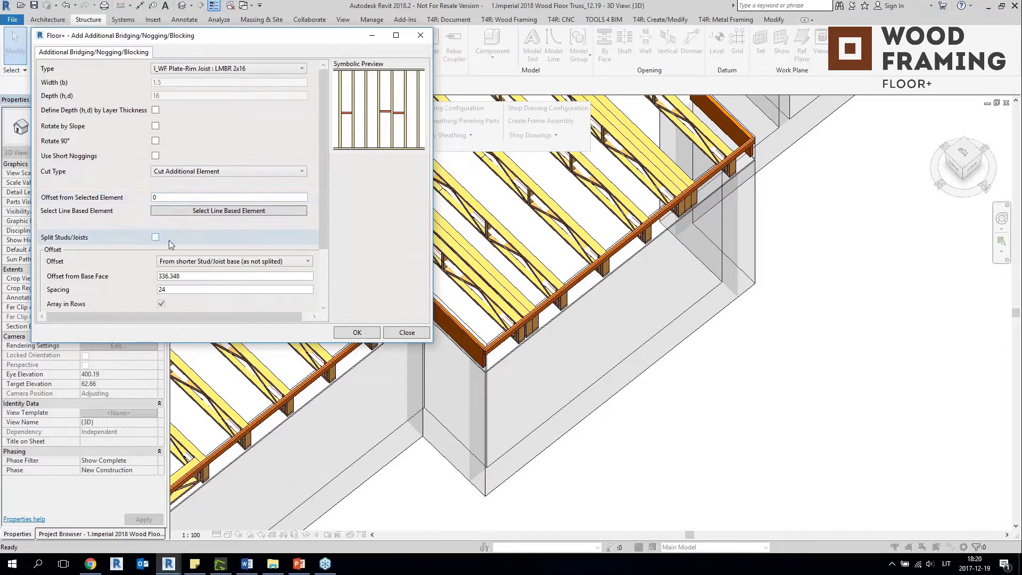
pyautogui.moveTo(324, 209); pyautogui.dragTo(327, 278)
pyautogui.click(209, 200)
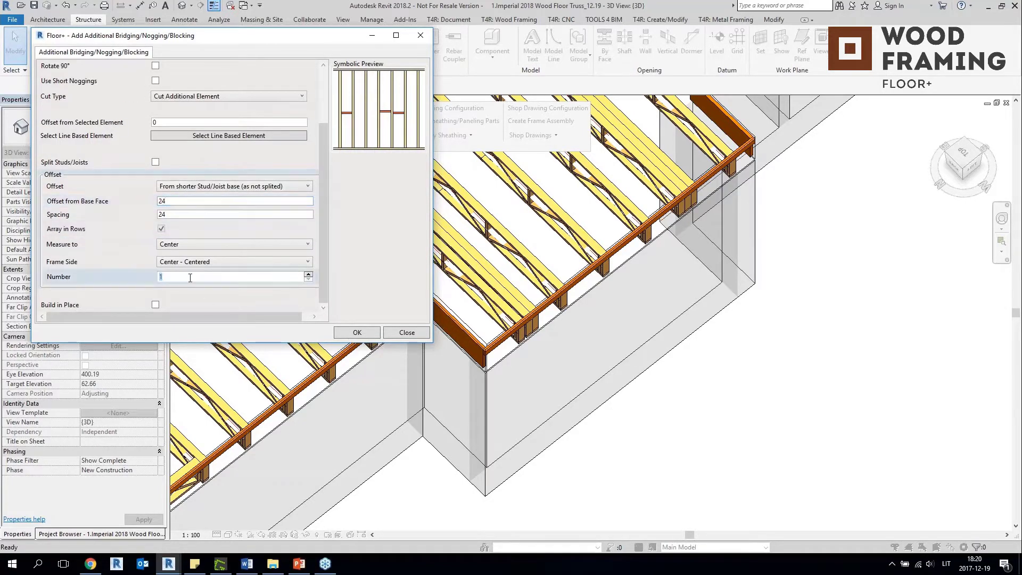
pyautogui.moveTo(325, 277); pyautogui.dragTo(318, 146)
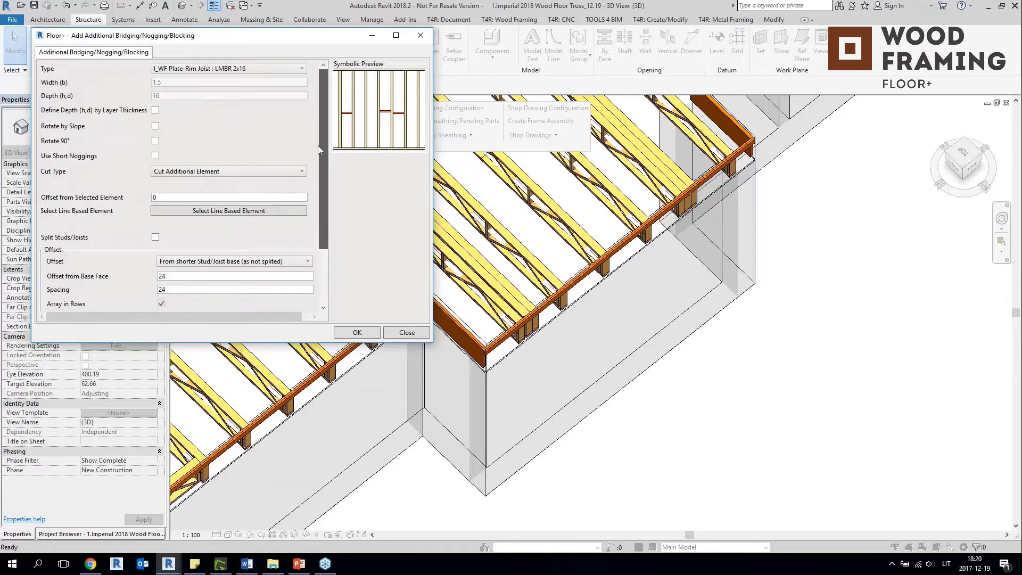
pyautogui.click(156, 109)
pyautogui.click(356, 332)
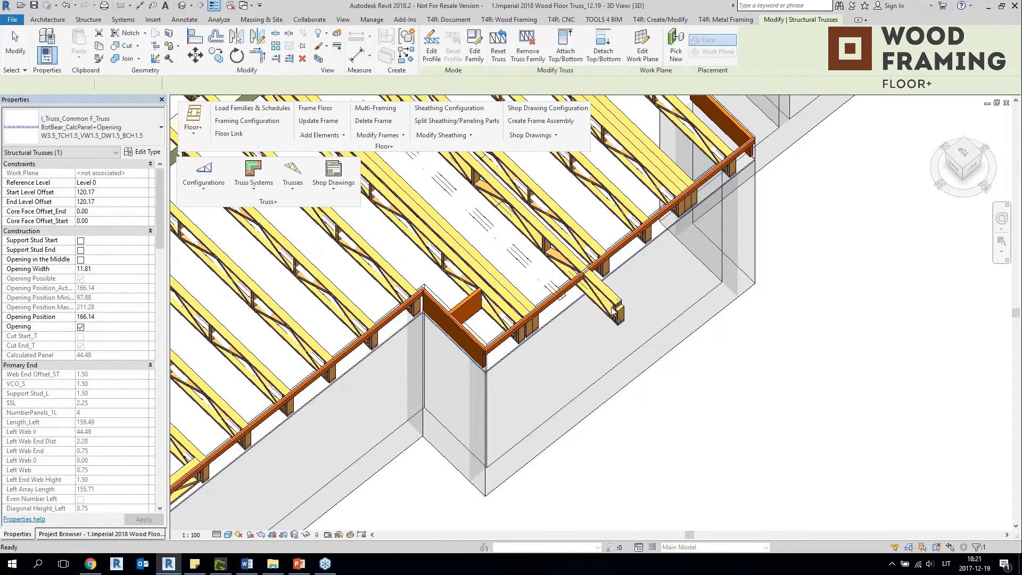
# Undo the accidental truss move and check the new blocking between the deep rim joist and the truss.
pyautogui.hotkey('ctrl', 'z')
pyautogui.scroll(3, 386, 265)
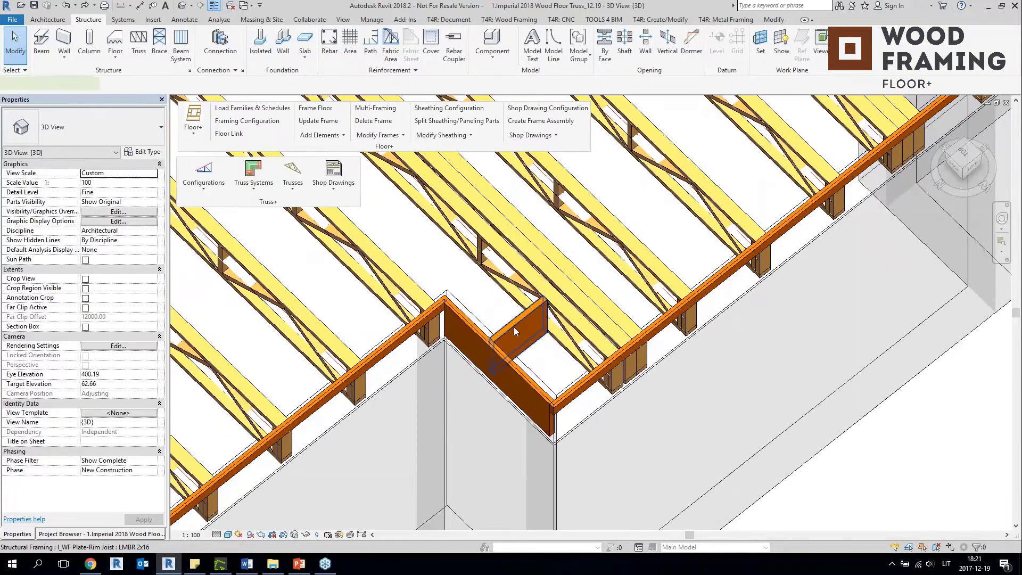
pyautogui.click(514, 330)
pyautogui.keyDown('shift'); pyautogui.moveTo(514, 330); pyautogui.dragTo(527, 311, button='middle'); pyautogui.keyUp('shift')
pyautogui.press('Escape')
# Add the same LMBR 2x16 blocking behind the short rim joist at the other wall jog, keeping the previous settings.
pyautogui.scroll(-2, 554, 298)
pyautogui.keyDown('shift'); pyautogui.moveTo(655, 276); pyautogui.dragTo(411, 340, button='middle'); pyautogui.keyUp('shift')
pyautogui.keyDown('shift'); pyautogui.moveTo(468, 416); pyautogui.dragTo(554, 382, button='middle'); pyautogui.keyUp('shift')
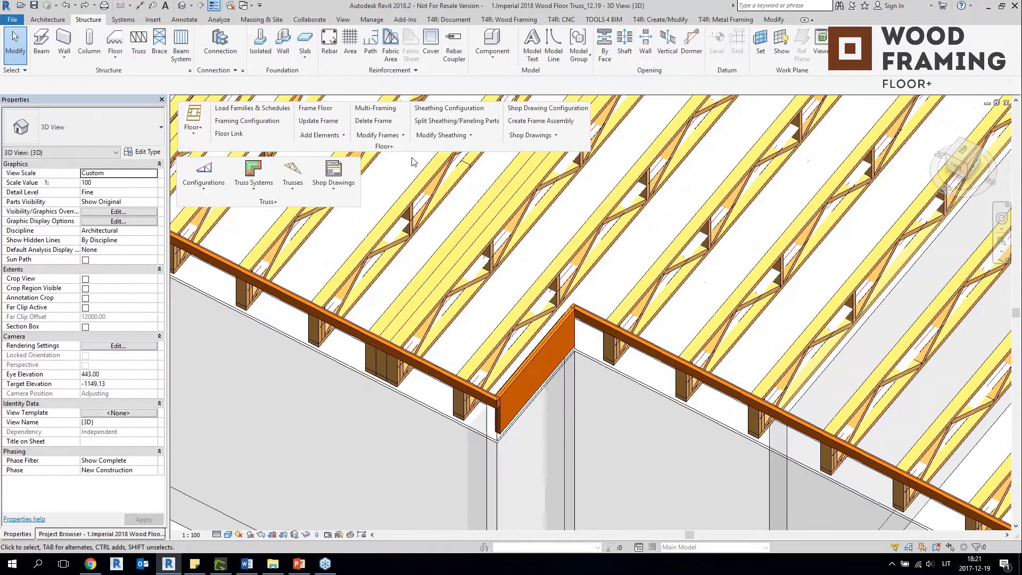
pyautogui.click(320, 135)
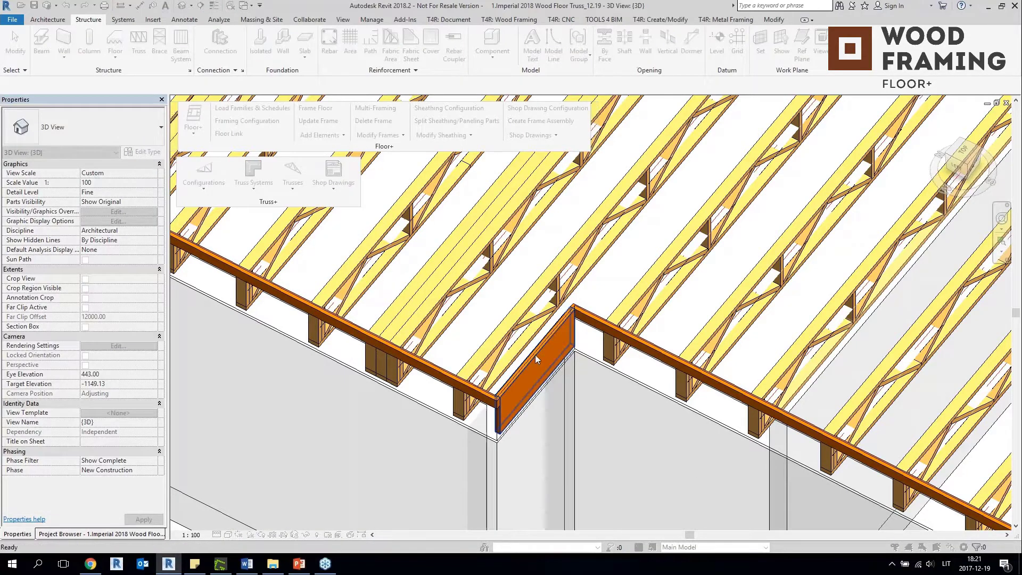
pyautogui.click(535, 355)
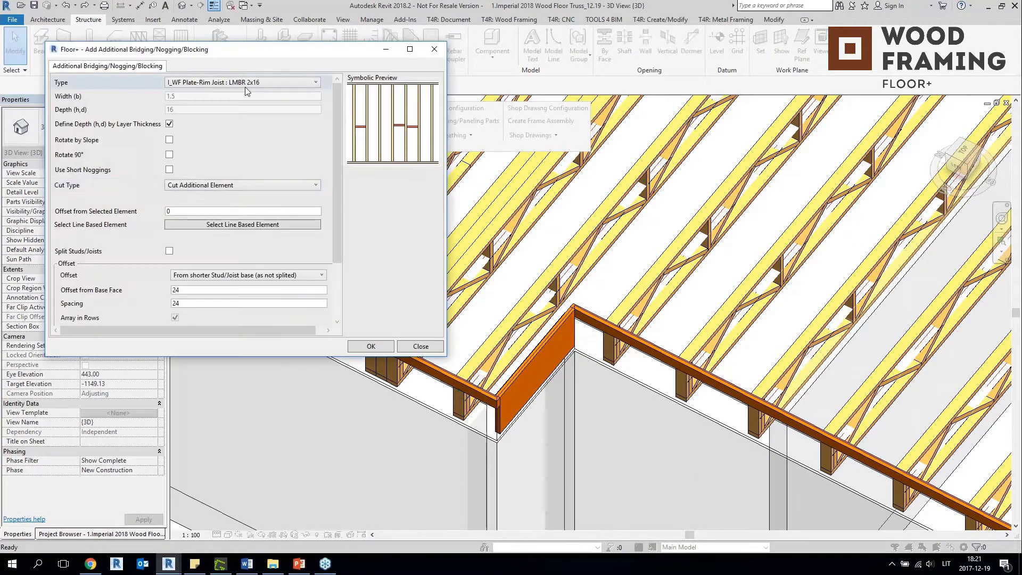
pyautogui.scroll(-4, 335, 273)
pyautogui.click(371, 346)
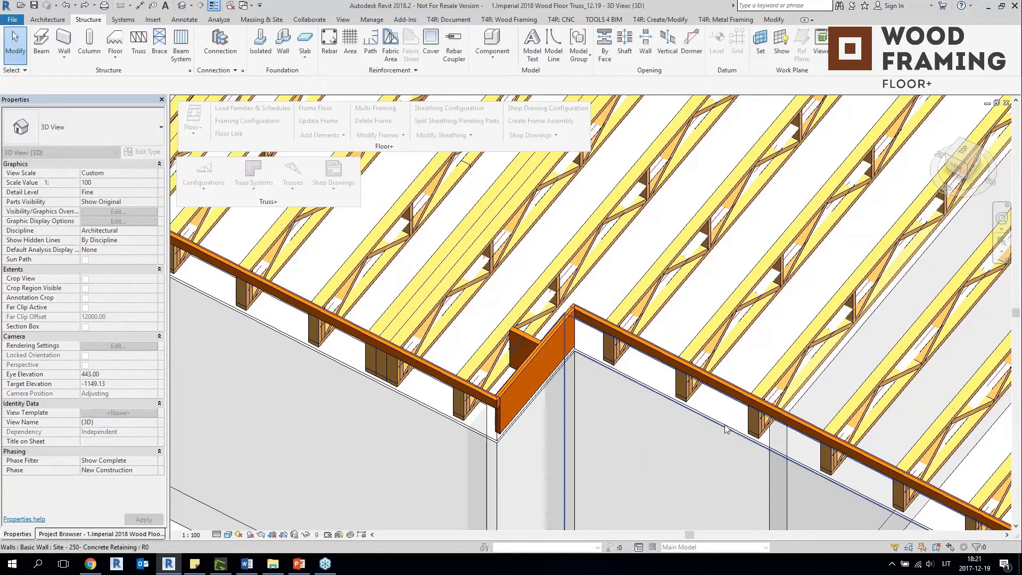
pyautogui.click(526, 347)
# Review the I_Floor Truss Layout details configuration: details on bridging/blocking/rim joists, their holes, and details on joists.
pyautogui.moveTo(533, 351)
pyautogui.keyDown('shift'); pyautogui.mouseDown(button='middle')
pyautogui.moveTo(588, 365)
pyautogui.moveTo(655, 411)
pyautogui.moveTo(548, 348)
pyautogui.mouseUp(button='middle'); pyautogui.keyUp('shift')
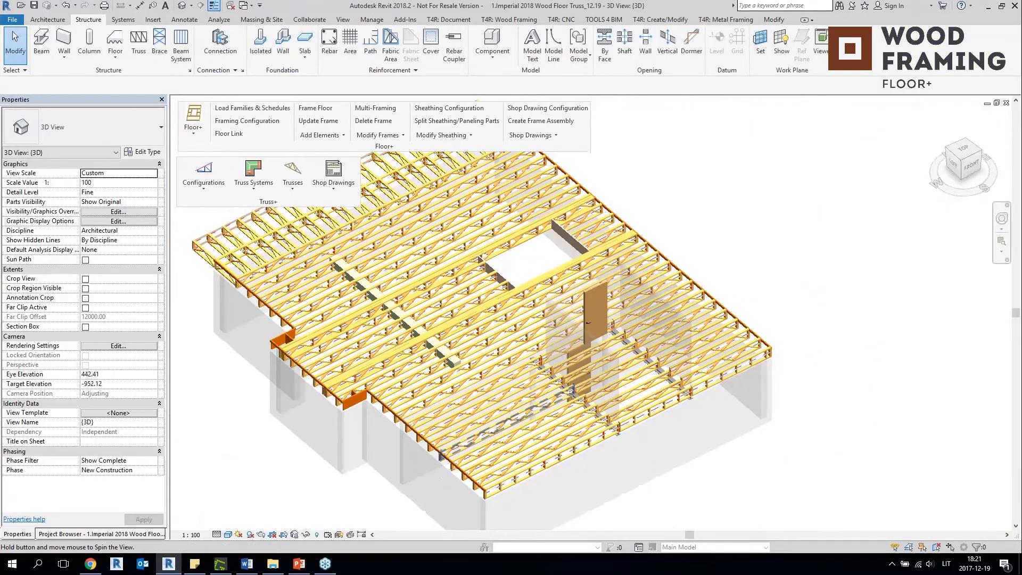
pyautogui.keyDown('shift'); pyautogui.moveTo(500, 330); pyautogui.dragTo(491, 302, button='middle'); pyautogui.keyUp('shift')
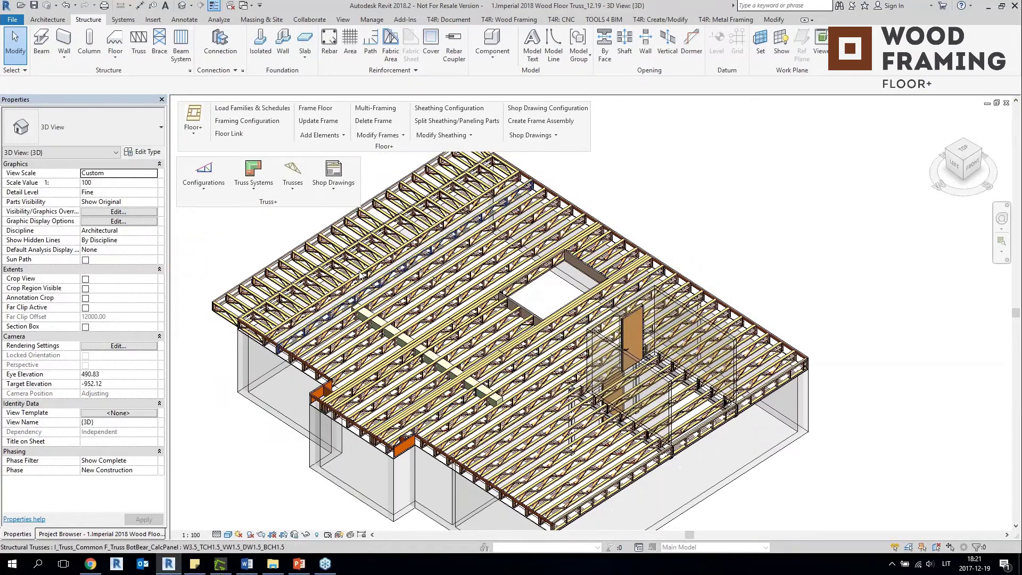
pyautogui.scroll(2, 360, 275)
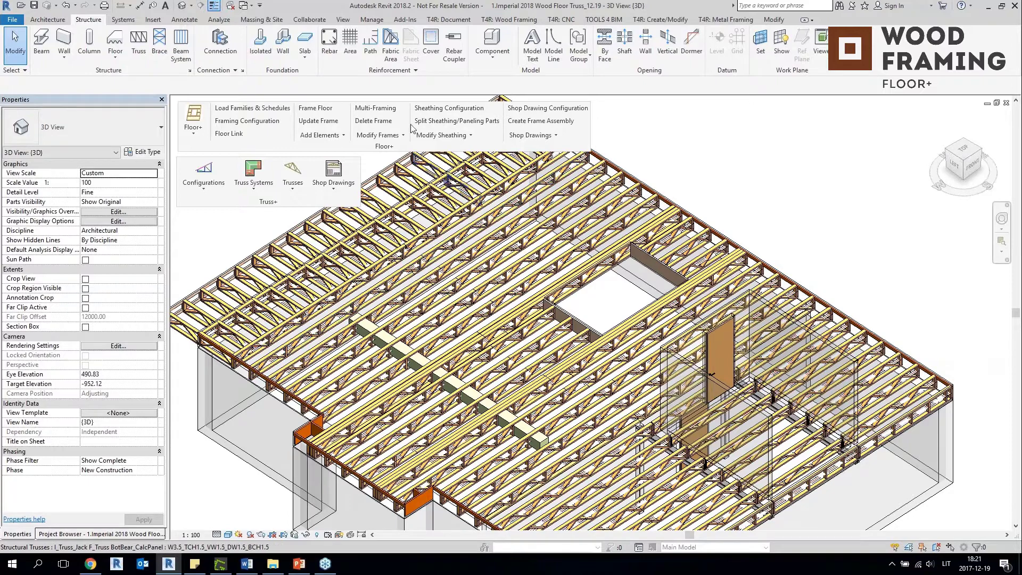
pyautogui.click(335, 136)
pyautogui.click(323, 189)
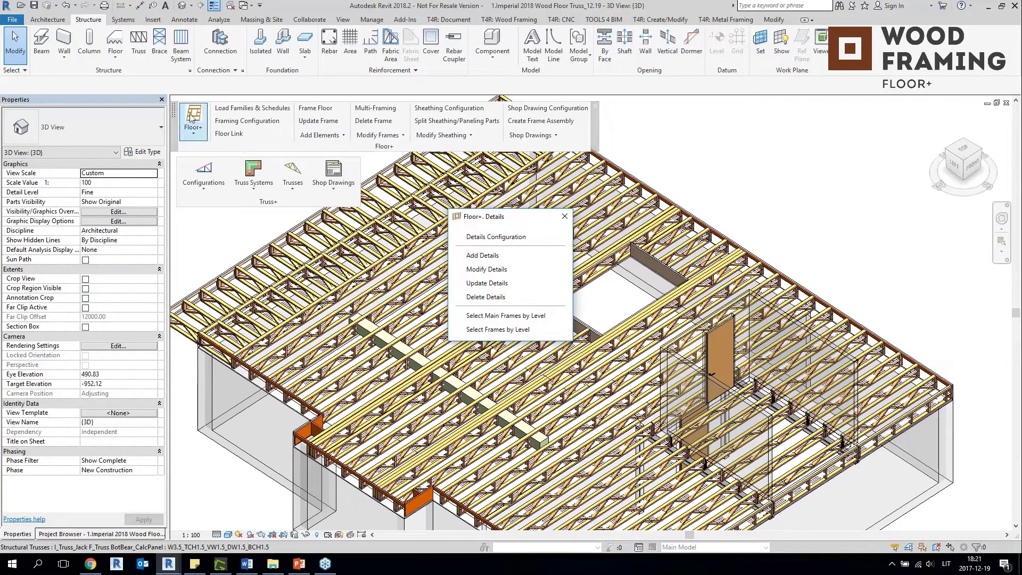
pyautogui.click(490, 237)
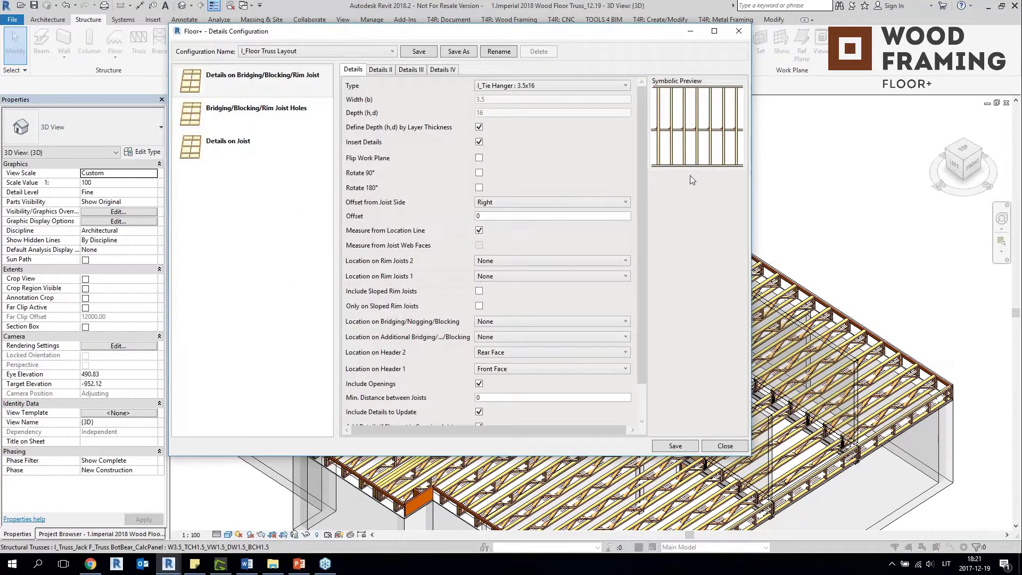
pyautogui.click(283, 113)
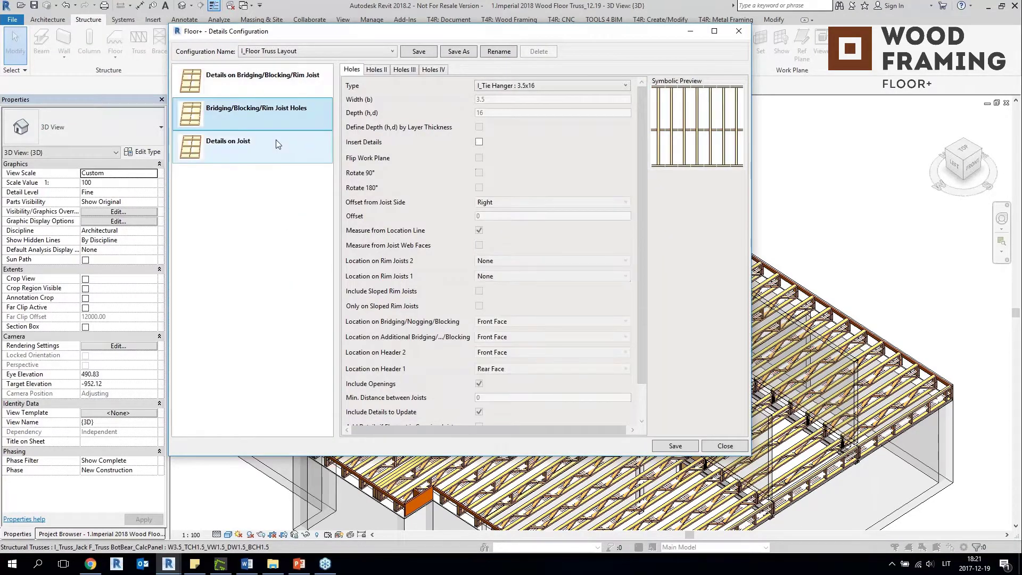
pyautogui.click(277, 144)
pyautogui.click(371, 52)
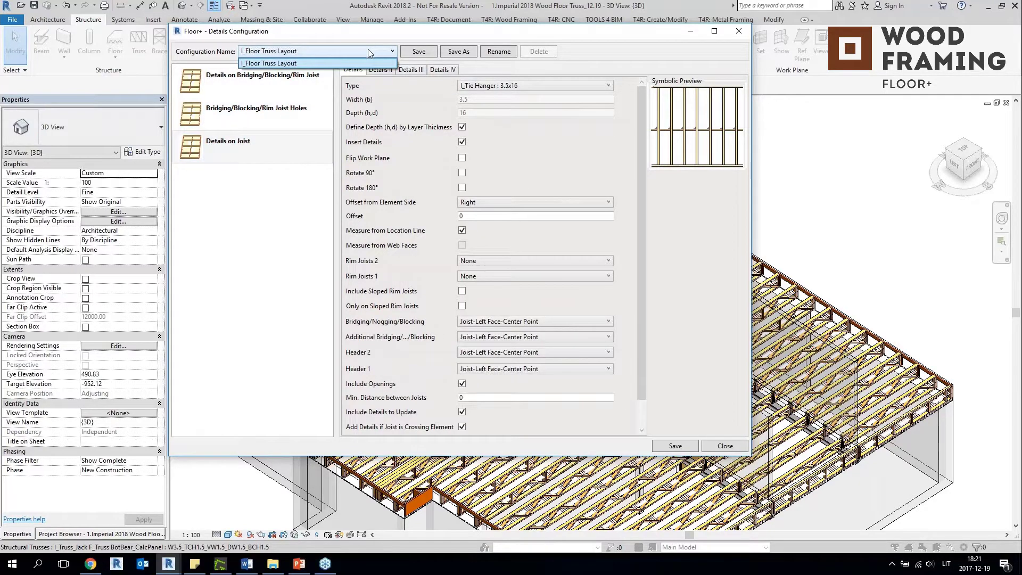
pyautogui.click(322, 53)
pyautogui.click(264, 109)
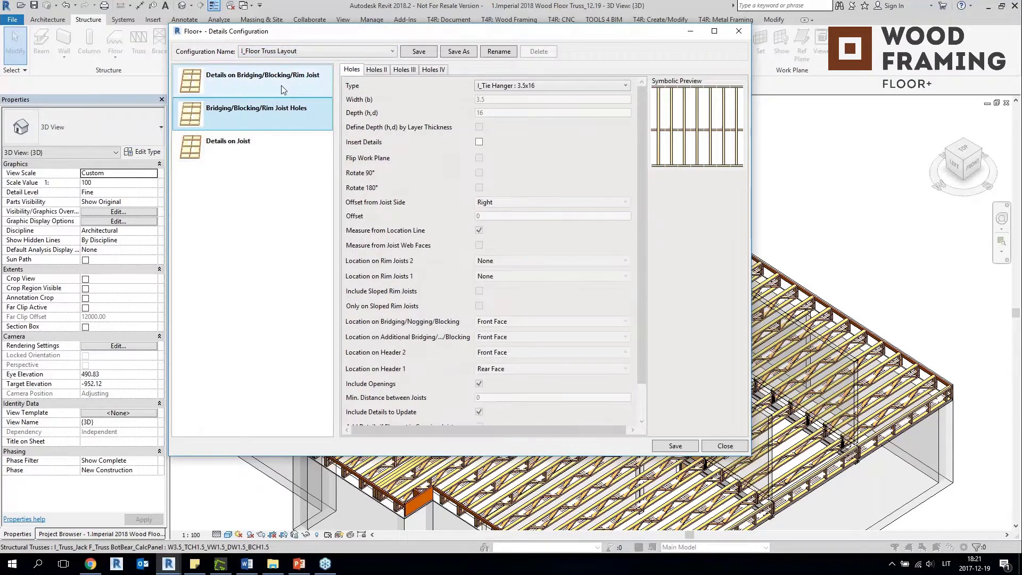
pyautogui.click(282, 88)
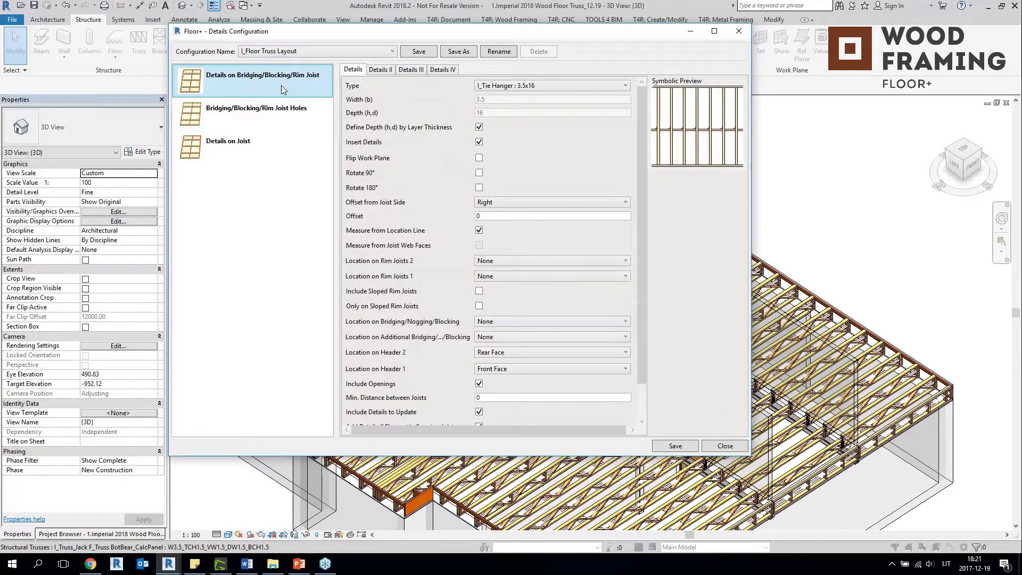
pyautogui.click(381, 51)
pyautogui.click(305, 47)
pyautogui.click(740, 30)
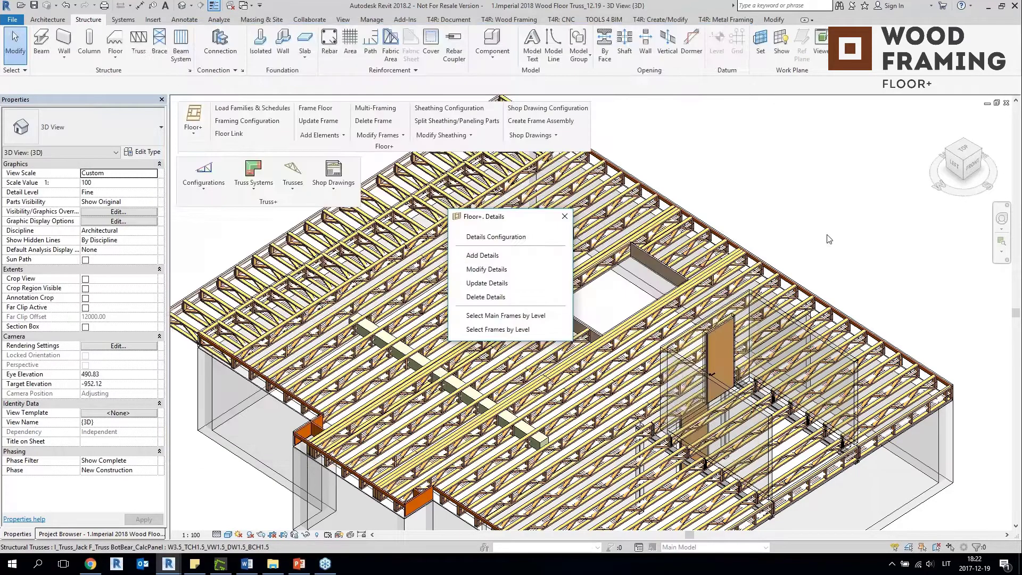
# Add details to the floor frame using the I_Floor Truss Layout configuration and inspect the tie hangers on the trusses.
pyautogui.click(480, 257)
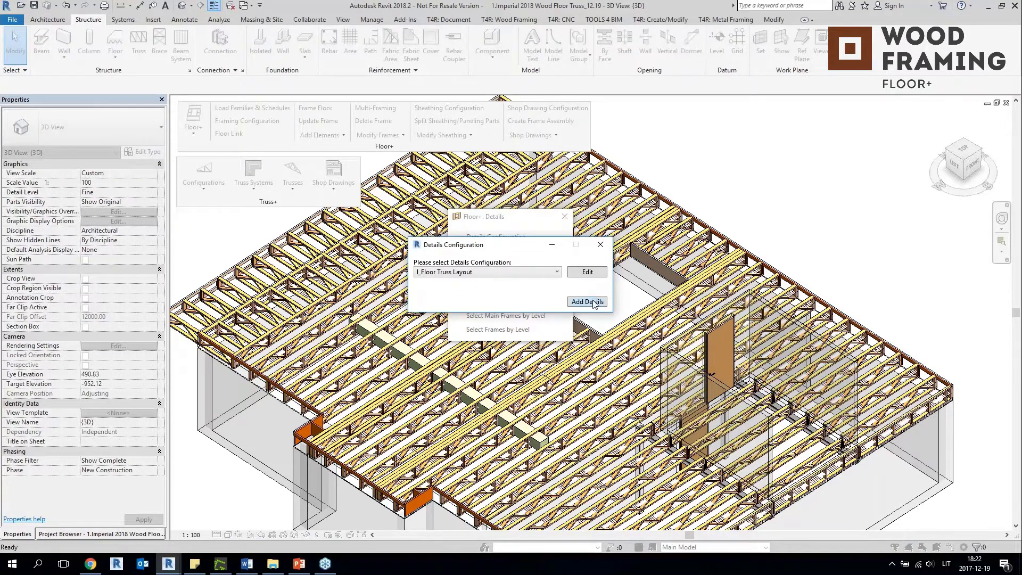
pyautogui.click(587, 301)
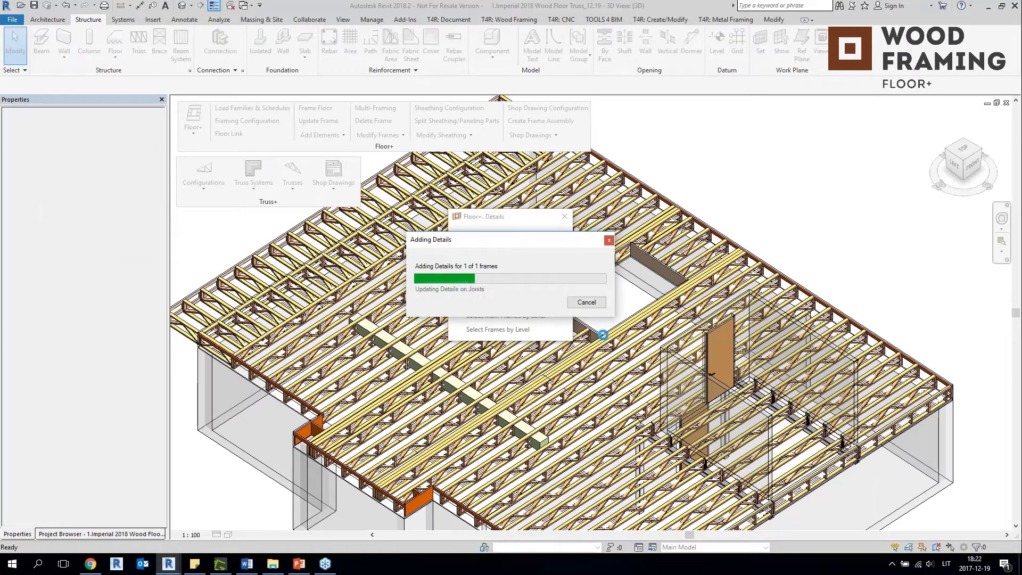
pyautogui.click(565, 217)
pyautogui.scroll(8, 461, 306)
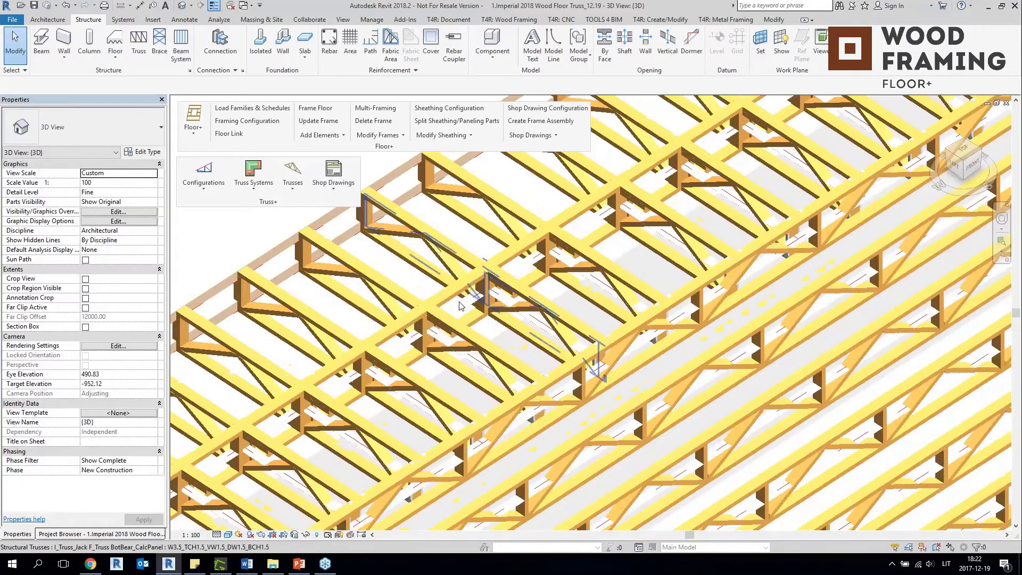
pyautogui.click(536, 404)
pyautogui.keyDown('shift'); pyautogui.moveTo(538, 404); pyautogui.dragTo(829, 387, button='middle'); pyautogui.keyUp('shift')
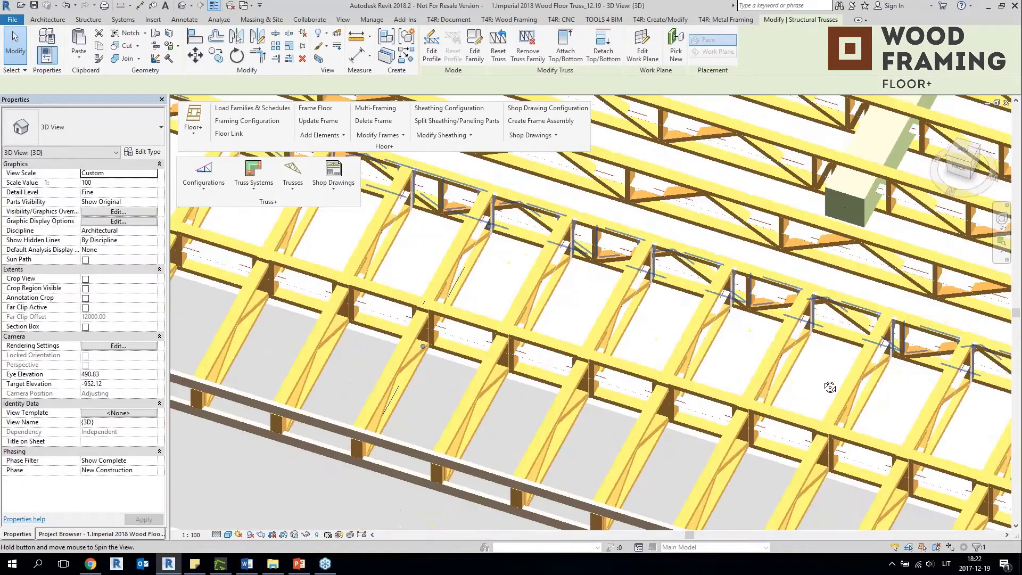
pyautogui.scroll(2, 512, 180)
pyautogui.click(474, 260)
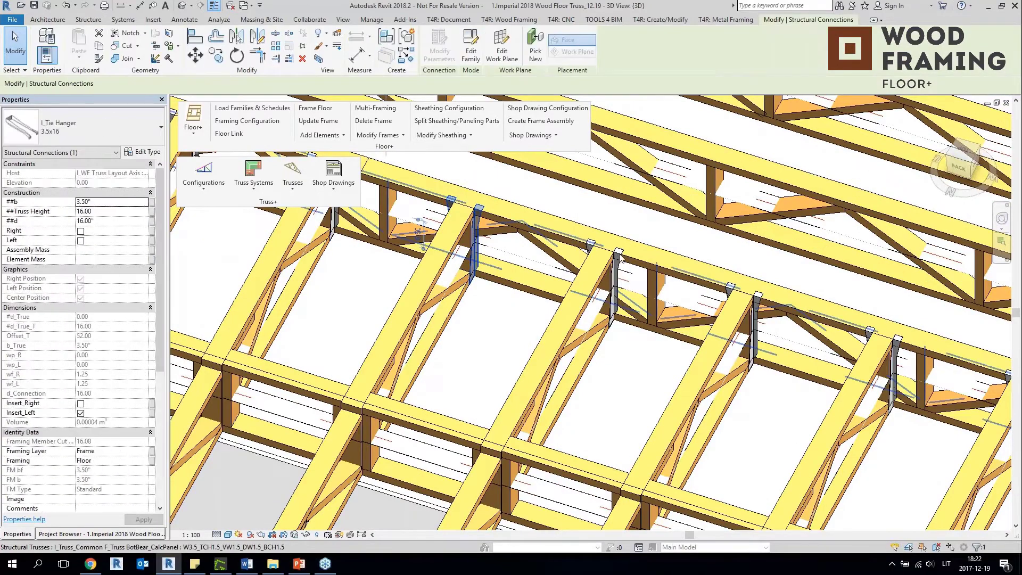
# Inspect the tie hangers along the truss ends and on the blocking behind the short rim joist, including their width and height parameters.
pyautogui.click(619, 258)
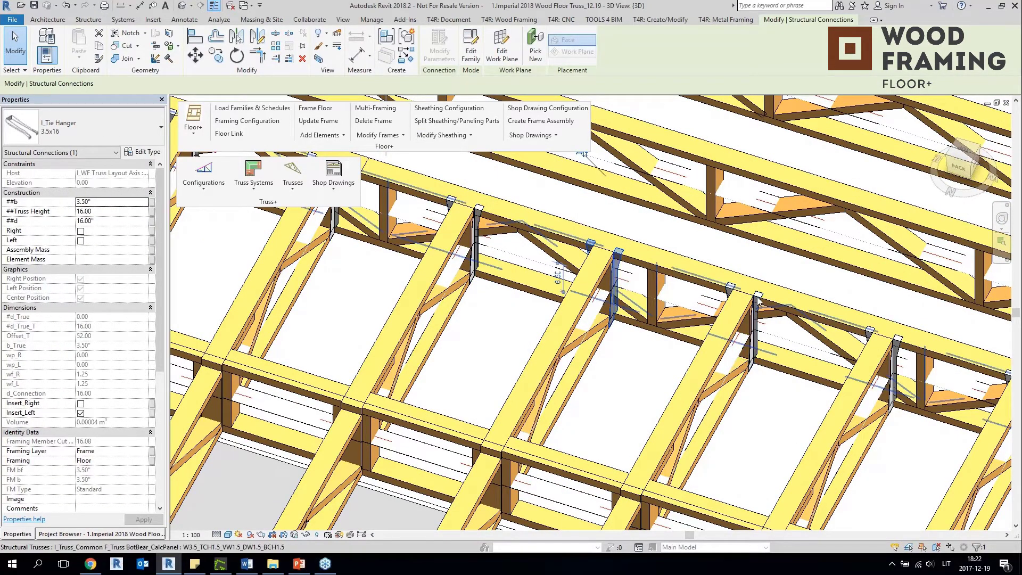
pyautogui.scroll(-6, 636, 233)
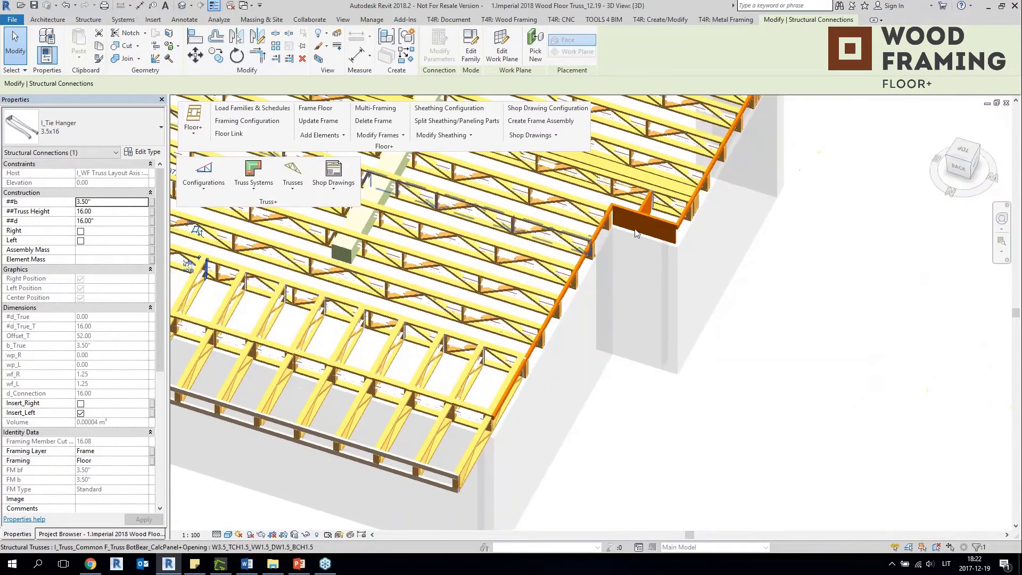
pyautogui.scroll(8, 636, 234)
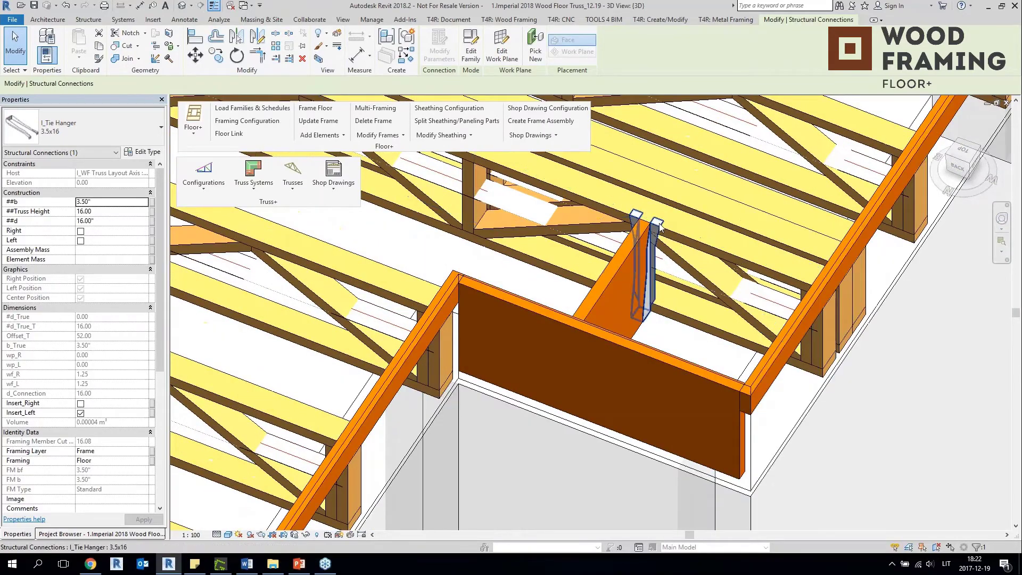
pyautogui.click(660, 227)
pyautogui.scroll(-4, 659, 226)
pyautogui.keyDown('shift'); pyautogui.moveTo(660, 228); pyautogui.dragTo(362, 325, button='middle'); pyautogui.keyUp('shift')
pyautogui.scroll(-5, 782, 294)
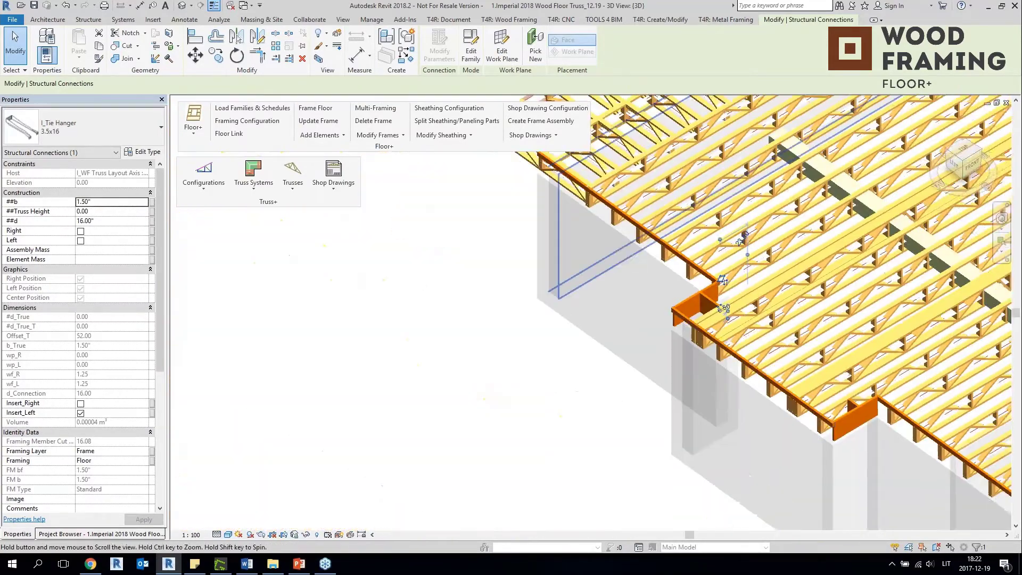
pyautogui.moveTo(873, 192); pyautogui.dragTo(526, 340, button='middle')
pyautogui.scroll(-2, 423, 354)
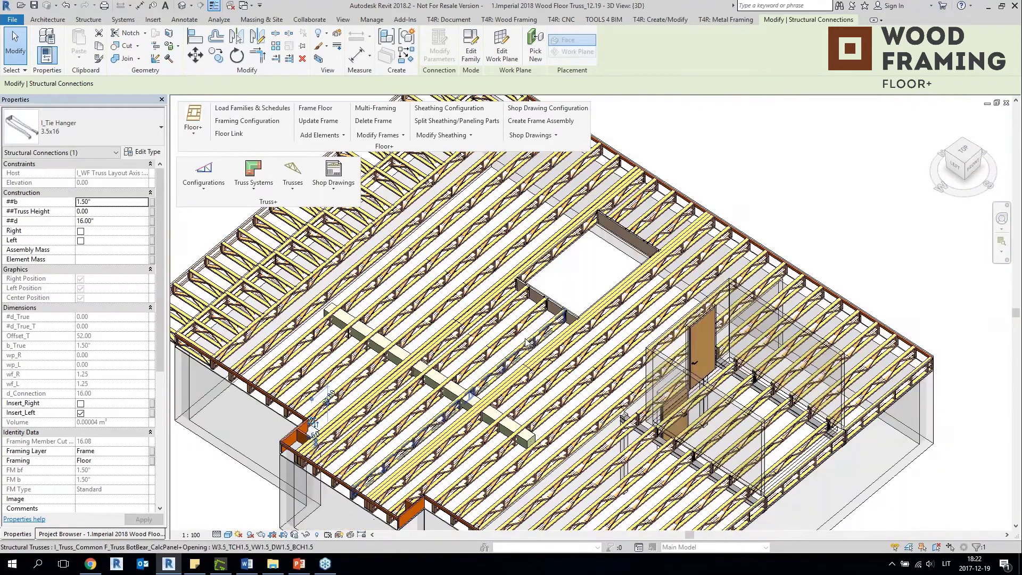
pyautogui.click(800, 167)
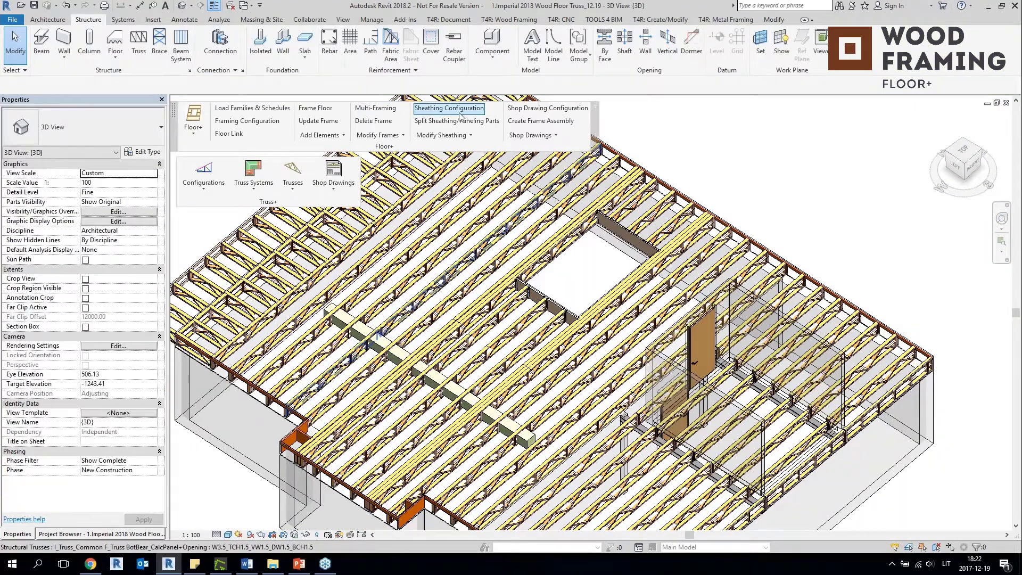
# Review the sheathing configuration for the floor frame with 1 top and 1 bottom layer: sheathing dimensions, opening offsets and end connections.
pyautogui.click(475, 108)
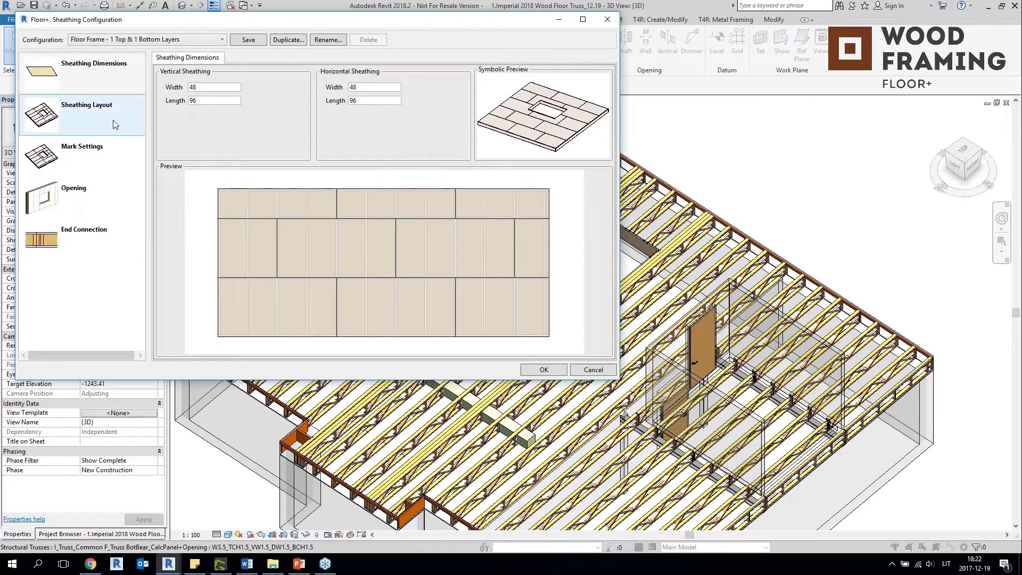
pyautogui.click(102, 189)
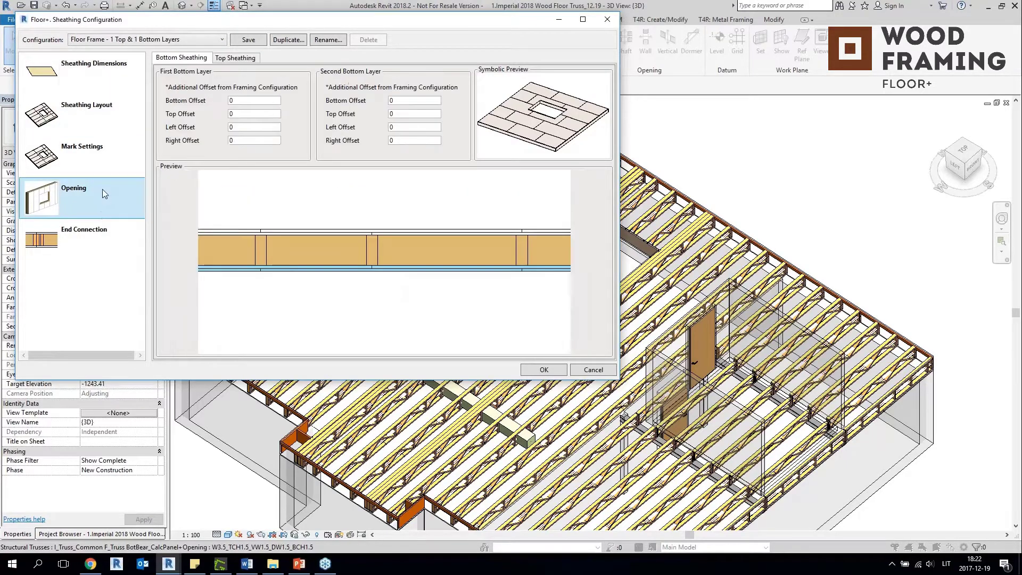
pyautogui.click(104, 233)
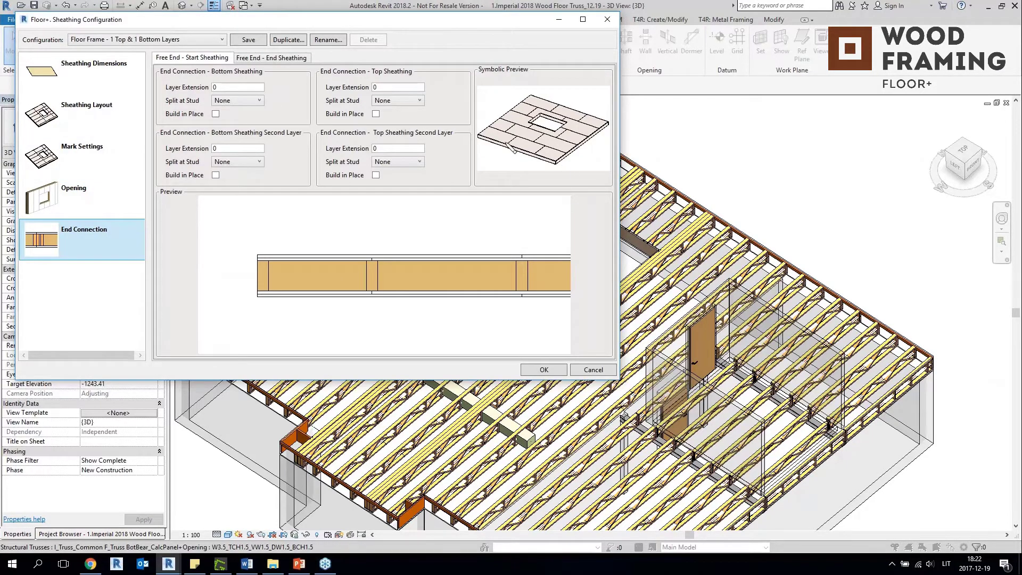
pyautogui.press('Return')
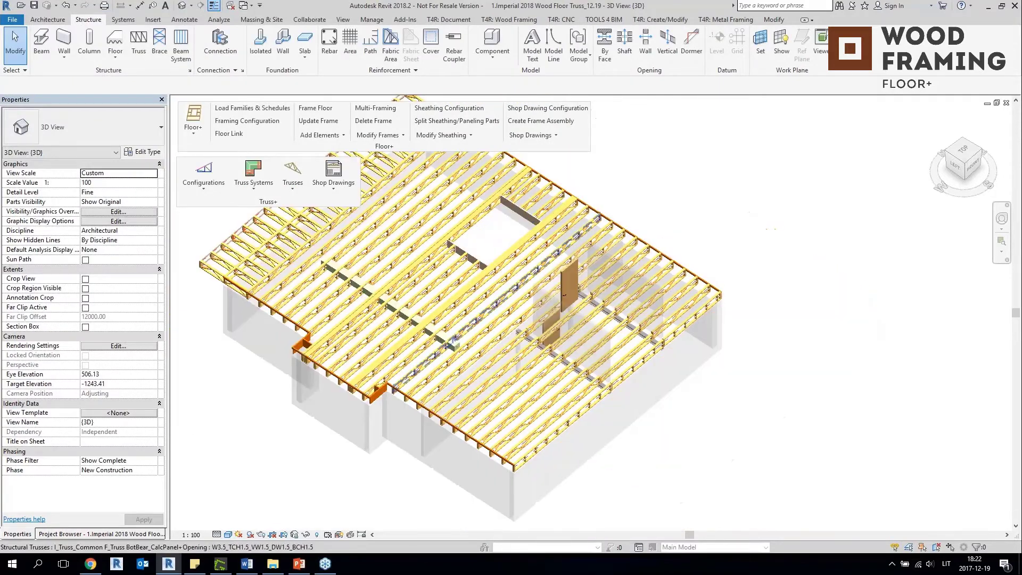
# Place a Cut Opening component on the floor face beside the small walled room with the door.
pyautogui.keyDown('shift'); pyautogui.moveTo(554, 256); pyautogui.dragTo(498, 238, button='middle'); pyautogui.keyUp('shift')
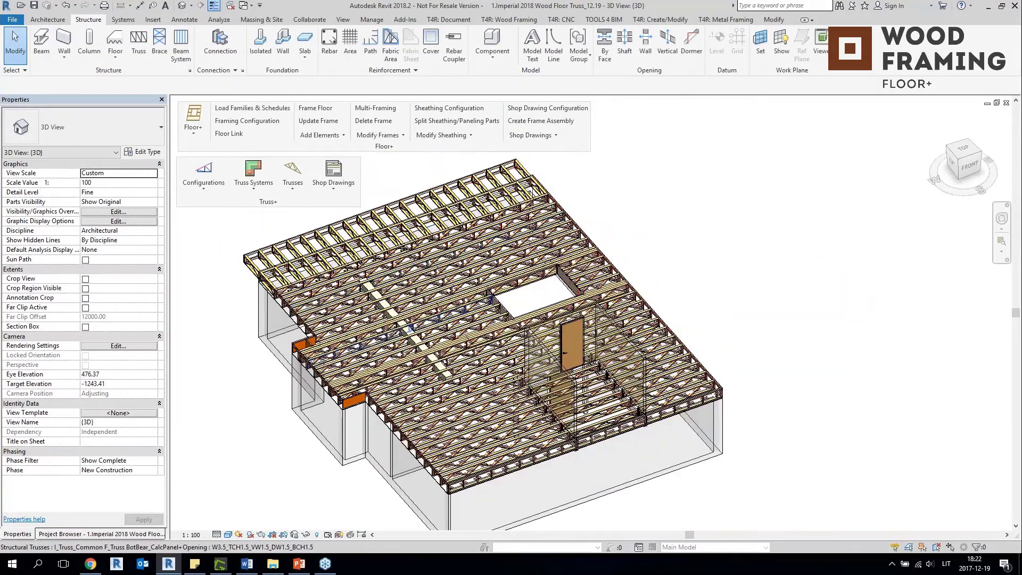
pyautogui.keyDown('shift'); pyautogui.moveTo(492, 299); pyautogui.dragTo(577, 280, button='middle'); pyautogui.keyUp('shift')
pyautogui.keyDown('shift'); pyautogui.moveTo(665, 330); pyautogui.dragTo(591, 343, button='middle'); pyautogui.keyUp('shift')
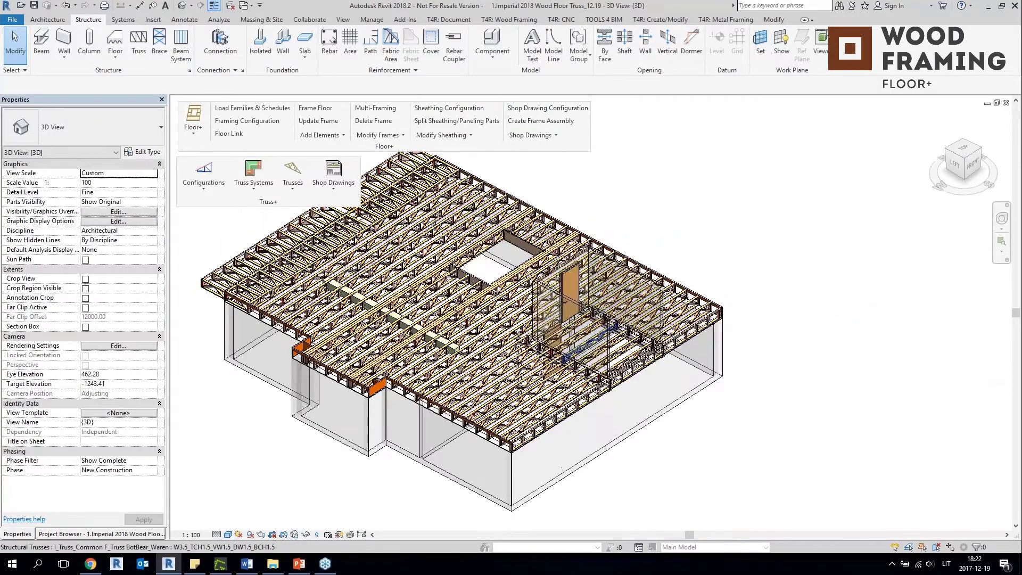
pyautogui.scroll(2, 396, 358)
pyautogui.scroll(-1, 596, 426)
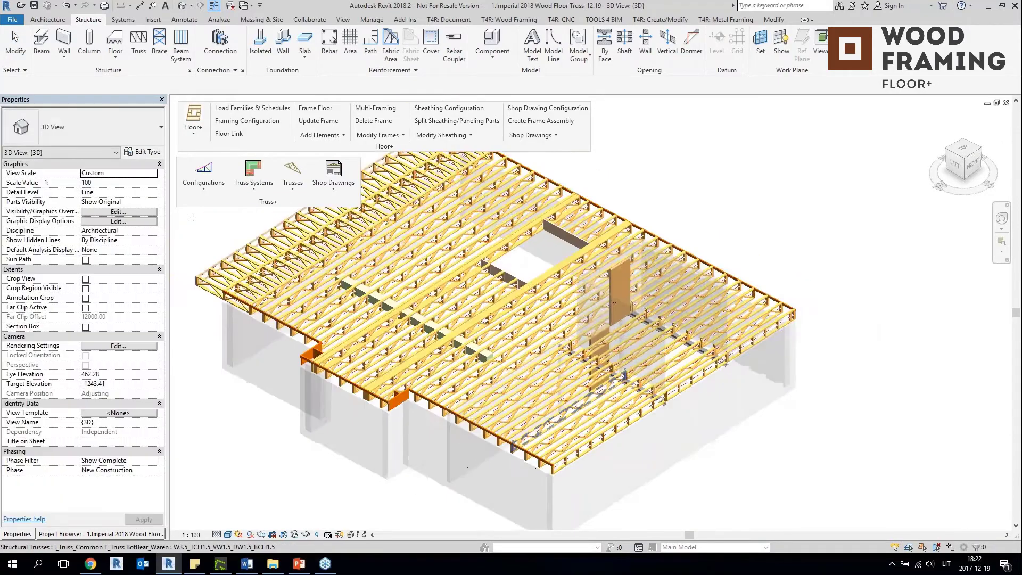
pyautogui.keyDown('shift'); pyautogui.moveTo(601, 458); pyautogui.dragTo(585, 500, button='middle'); pyautogui.keyUp('shift')
pyautogui.scroll(2, 626, 430)
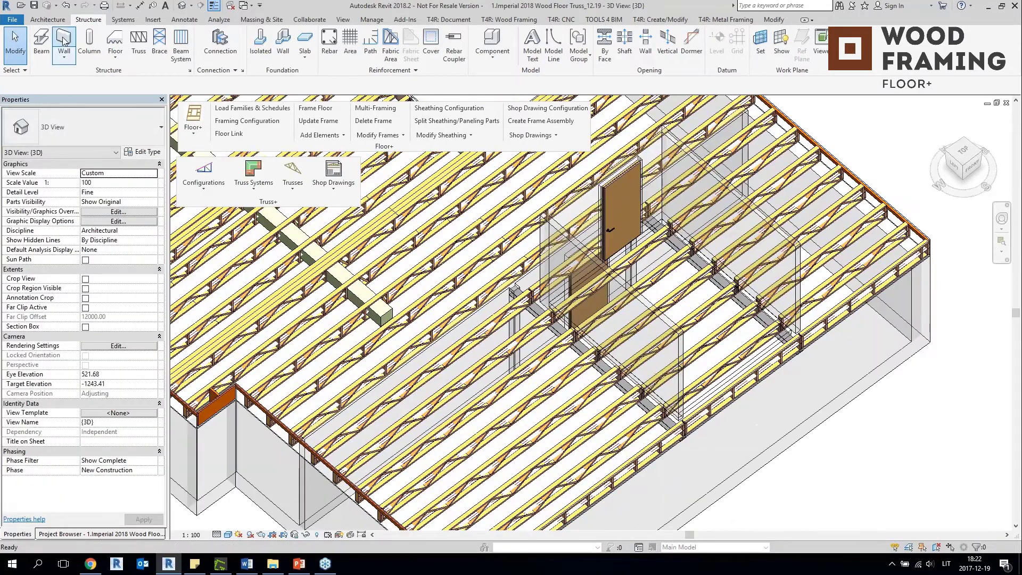
pyautogui.click(40, 21)
pyautogui.click(116, 39)
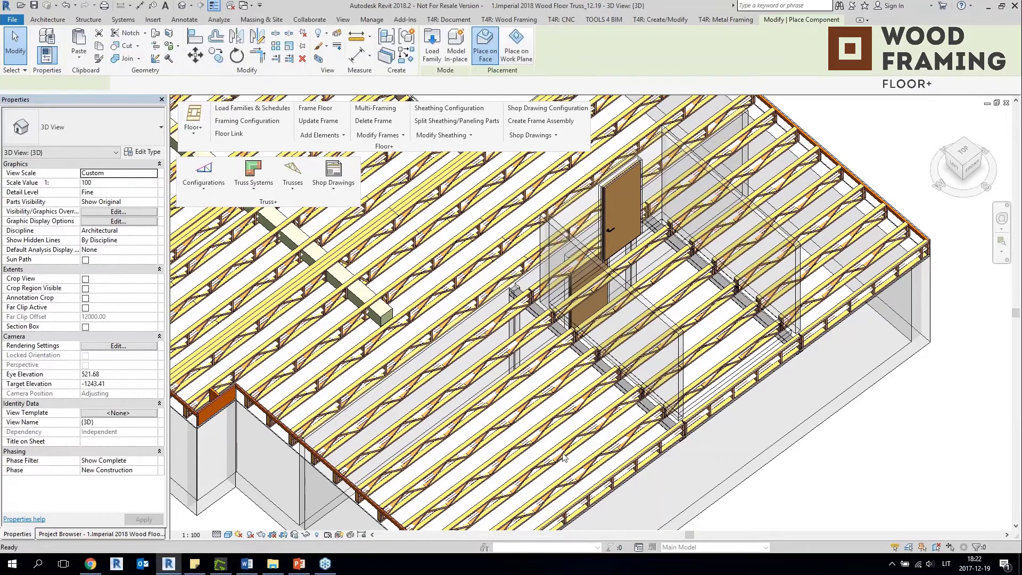
pyautogui.scroll(3, 591, 409)
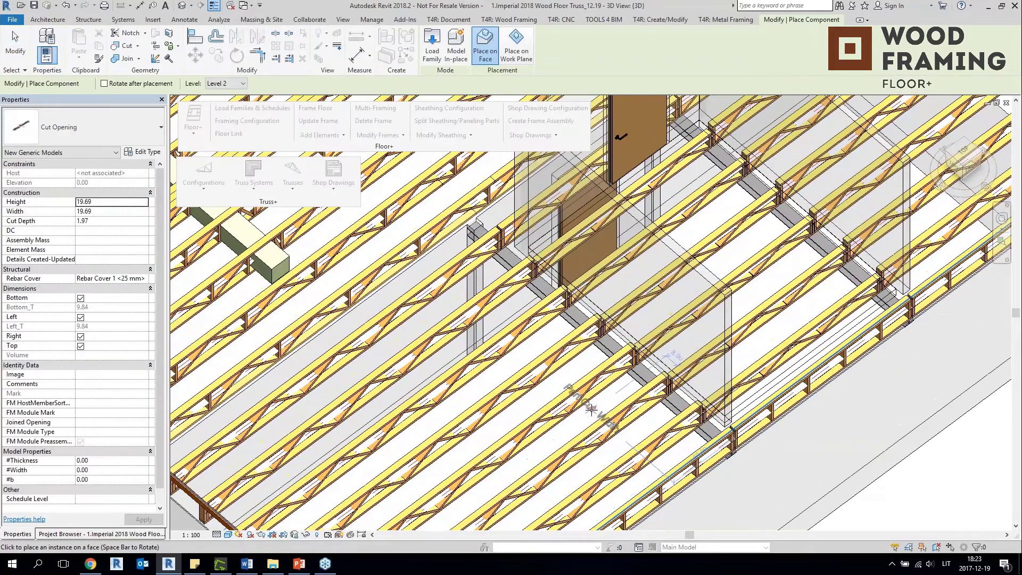
pyautogui.click(590, 409)
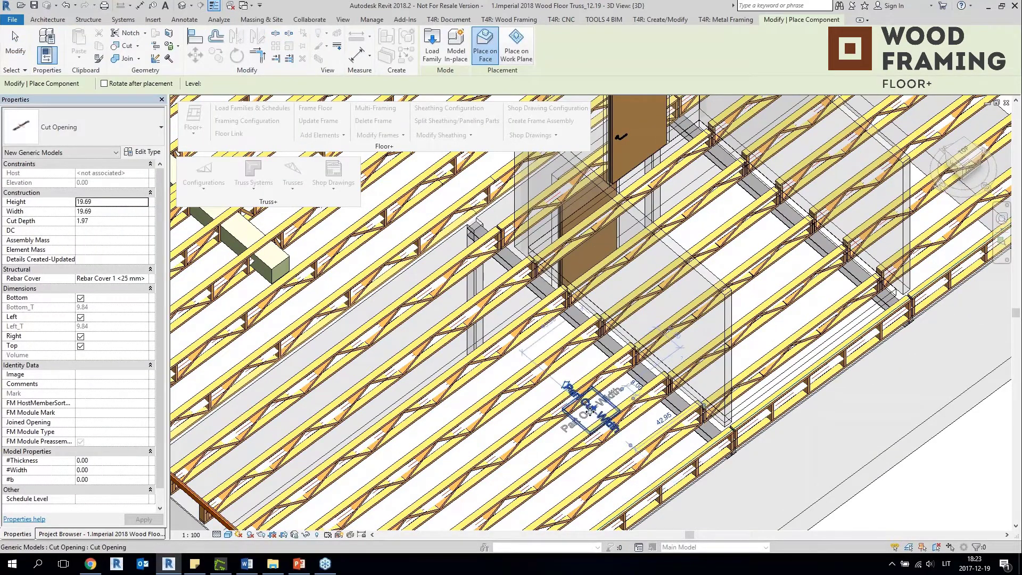
pyautogui.press('Escape')
pyautogui.press('Escape')
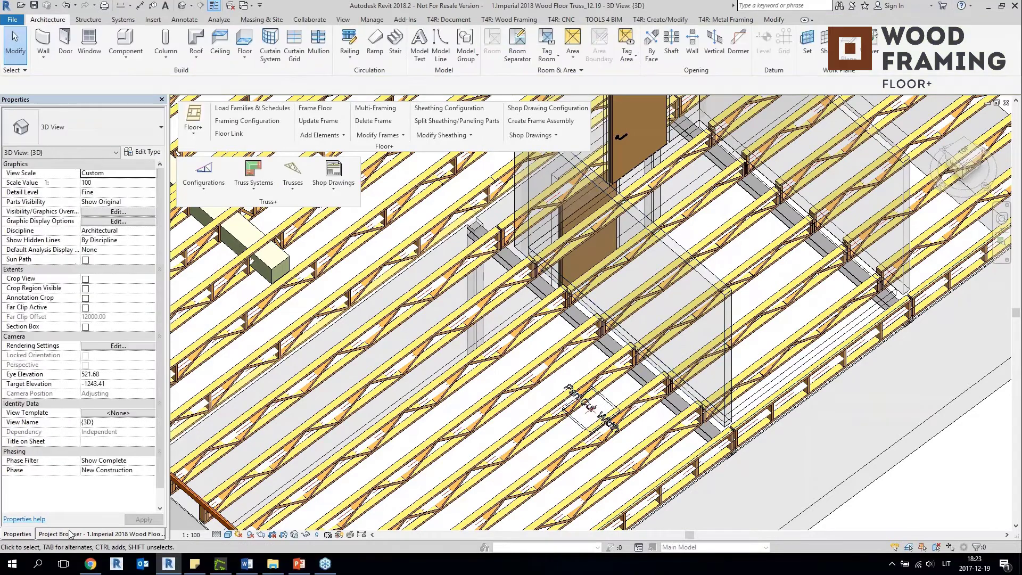
# In the Level 1 floor plan, move the cut opening so its lower-left corner meets the room's inner lower-left wall corner.
pyautogui.click(101, 533)
pyautogui.doubleClick(46, 150)
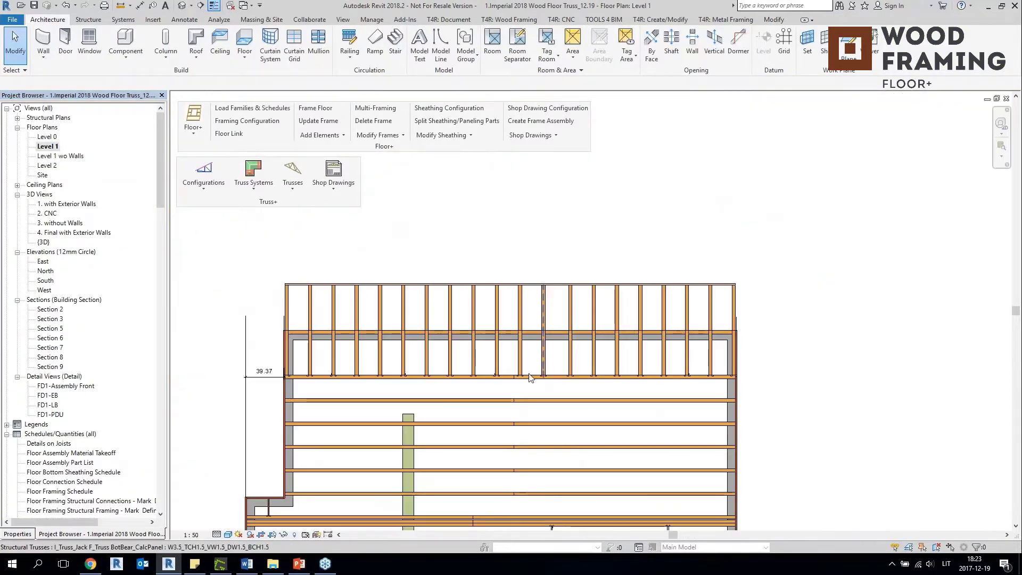
pyautogui.scroll(5, 434, 482)
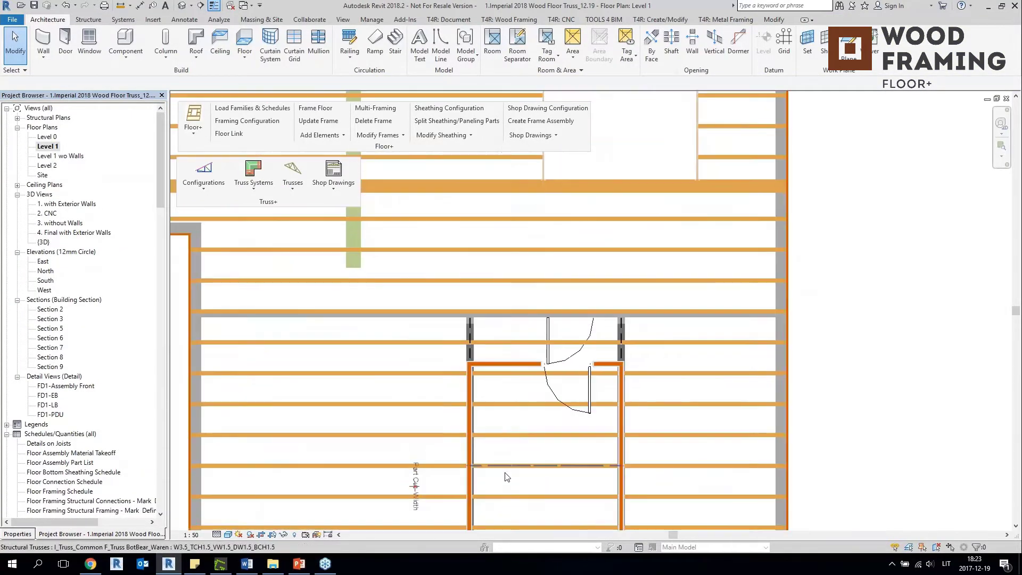
pyautogui.click(433, 388)
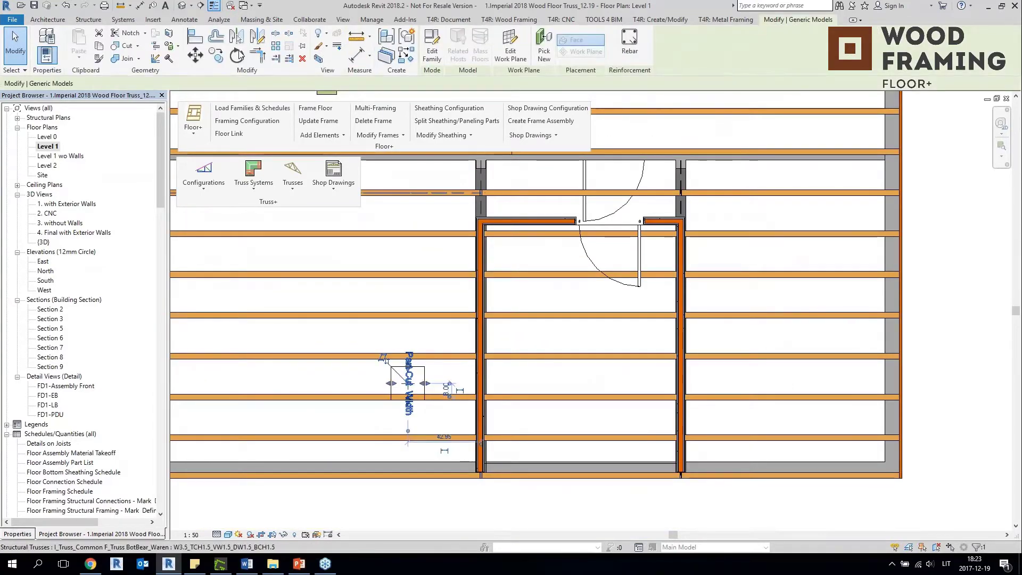
pyautogui.click(196, 55)
pyautogui.scroll(3, 379, 399)
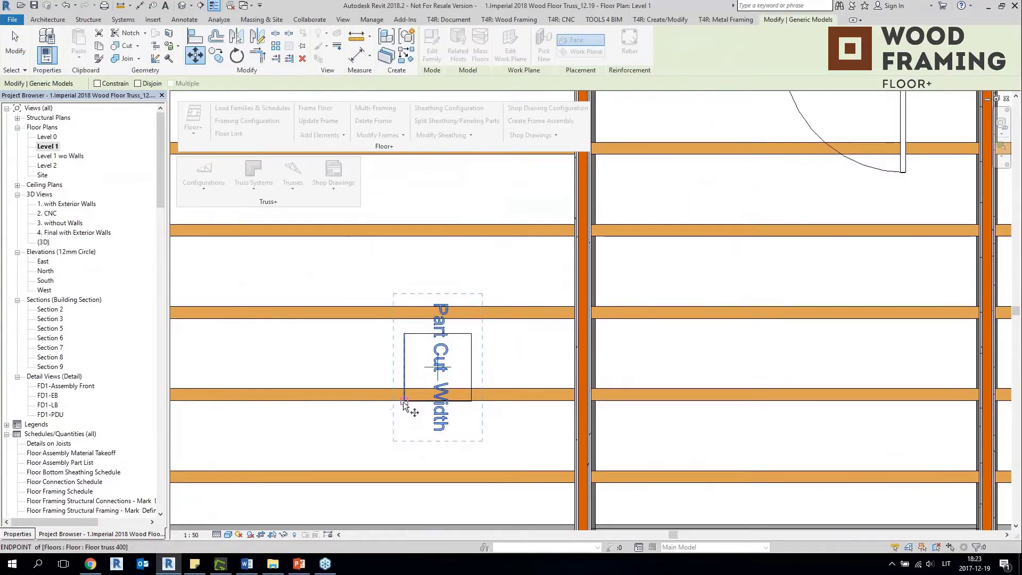
pyautogui.click(404, 400)
pyautogui.moveTo(502, 401); pyautogui.dragTo(339, 210, button='middle')
pyautogui.scroll(2, 439, 342)
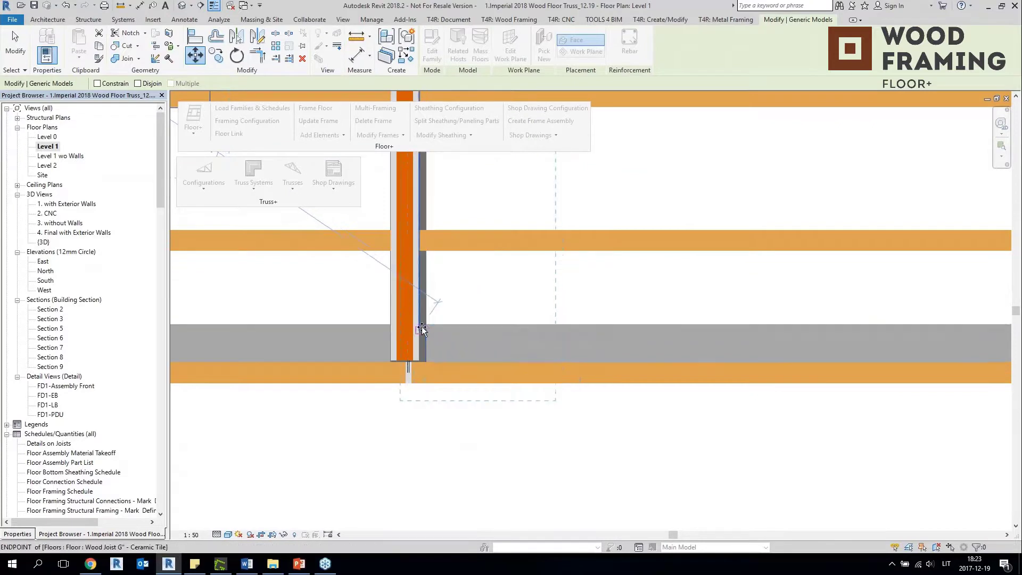
pyautogui.click(420, 324)
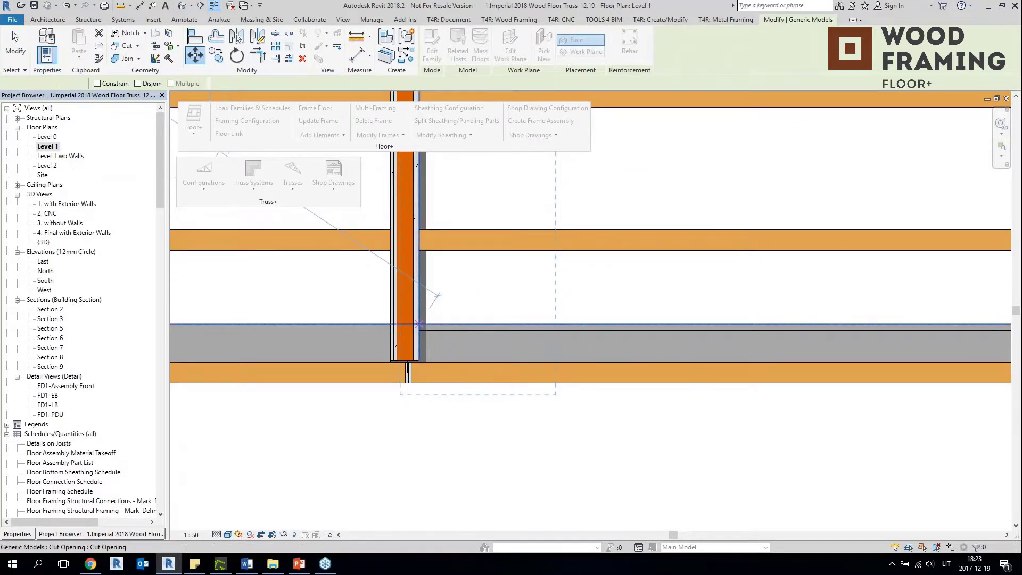
pyautogui.click(437, 294)
# Stretch the cut opening to the room's opposite side wall and up to the door wall so it covers the whole room.
pyautogui.scroll(-3, 488, 350)
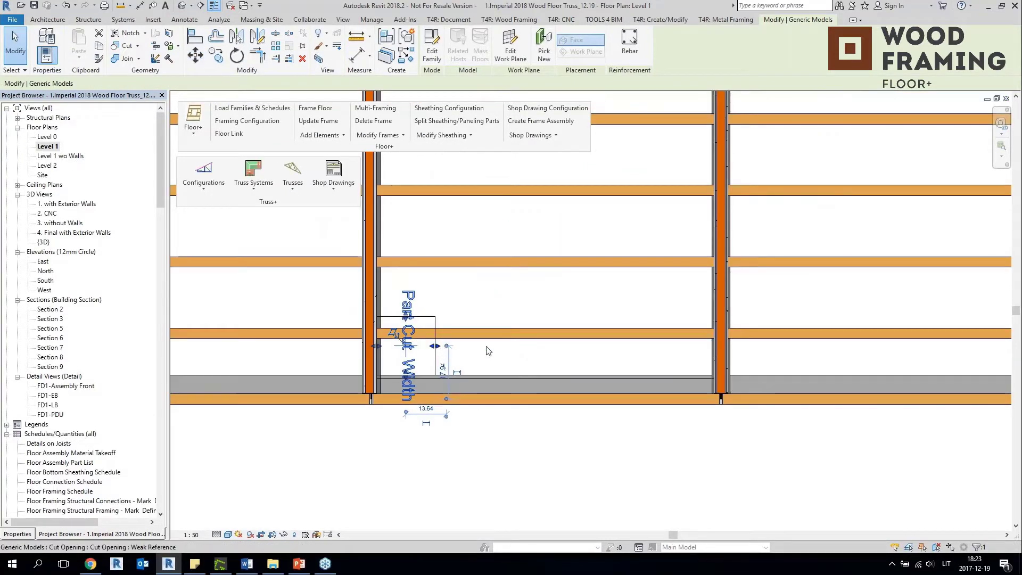
pyautogui.moveTo(715, 359); pyautogui.dragTo(715, 359)
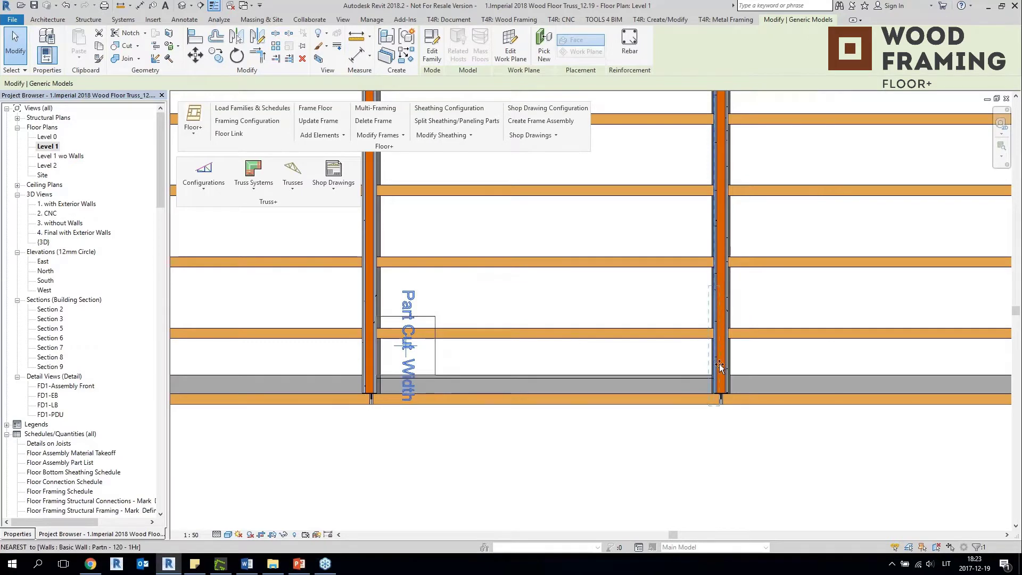
pyautogui.scroll(-3, 555, 452)
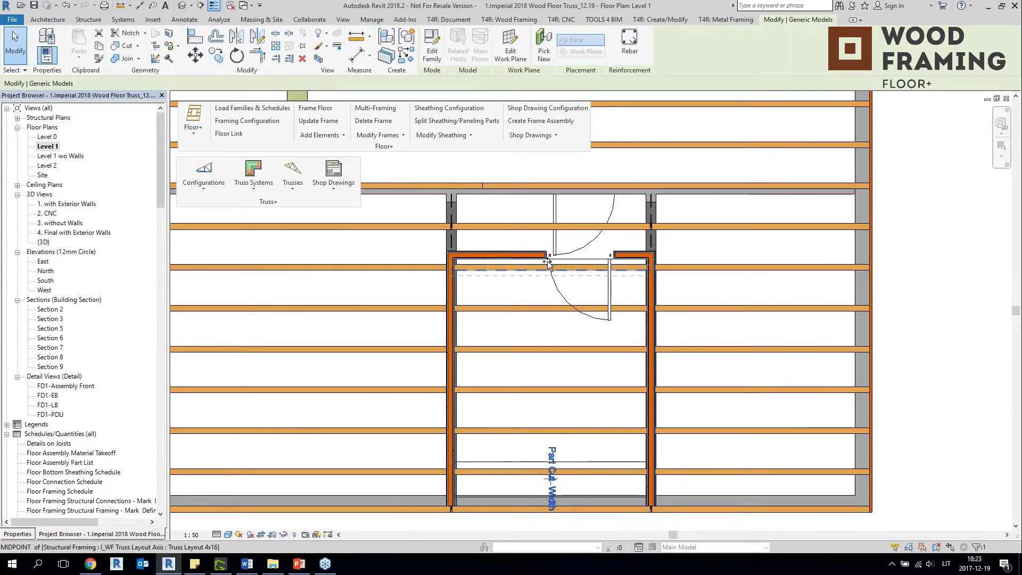
pyautogui.press('Escape')
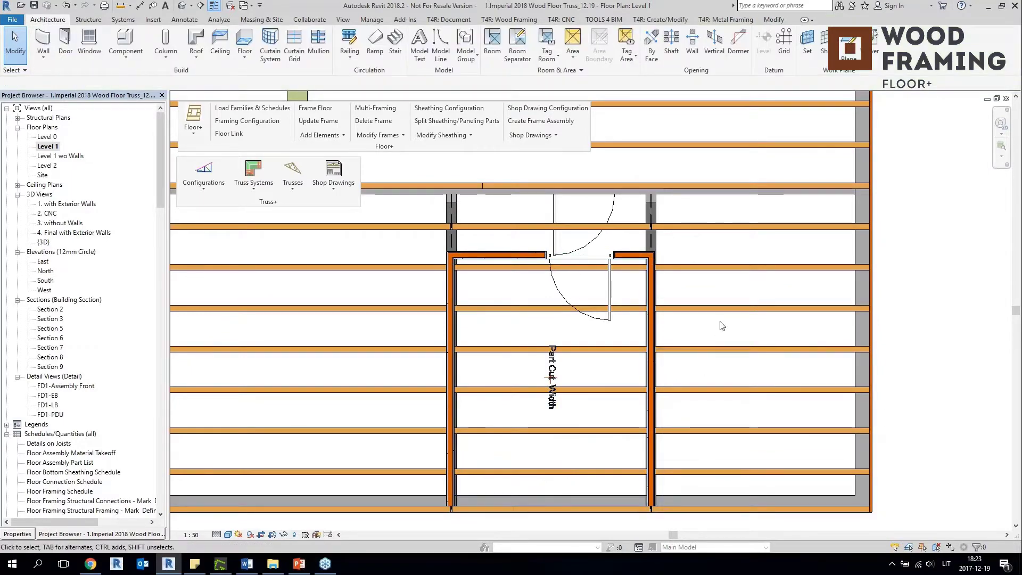
# Return to the default 3D view and run Split Sheathing/Paneling Parts for the floor.
pyautogui.click(184, 6)
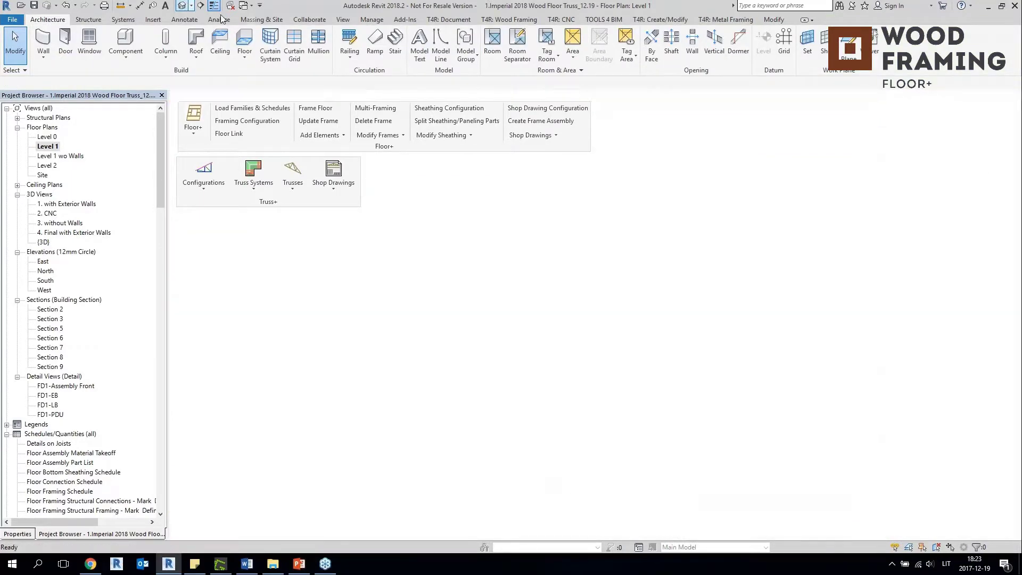
pyautogui.scroll(-5, 563, 389)
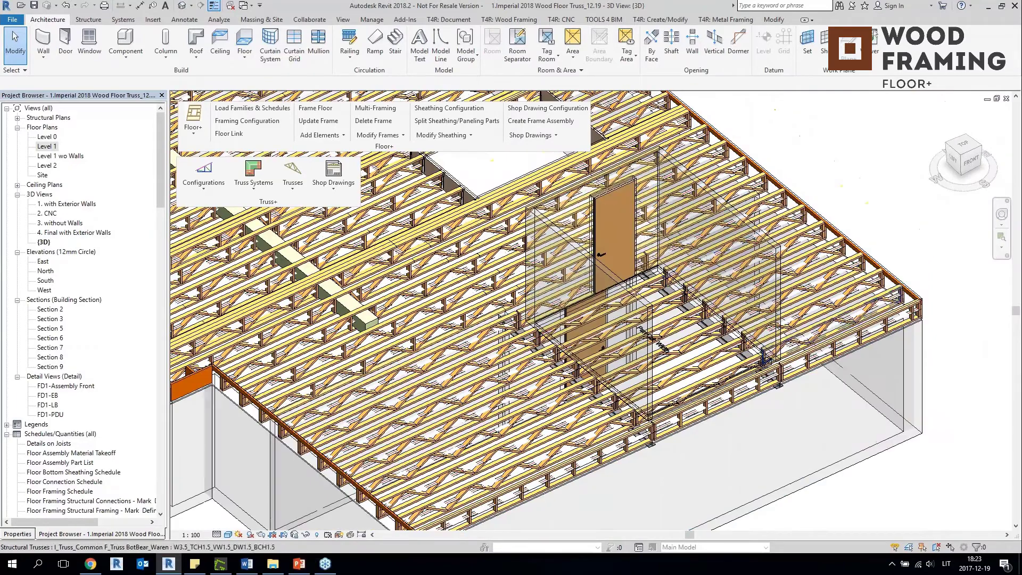
pyautogui.click(470, 122)
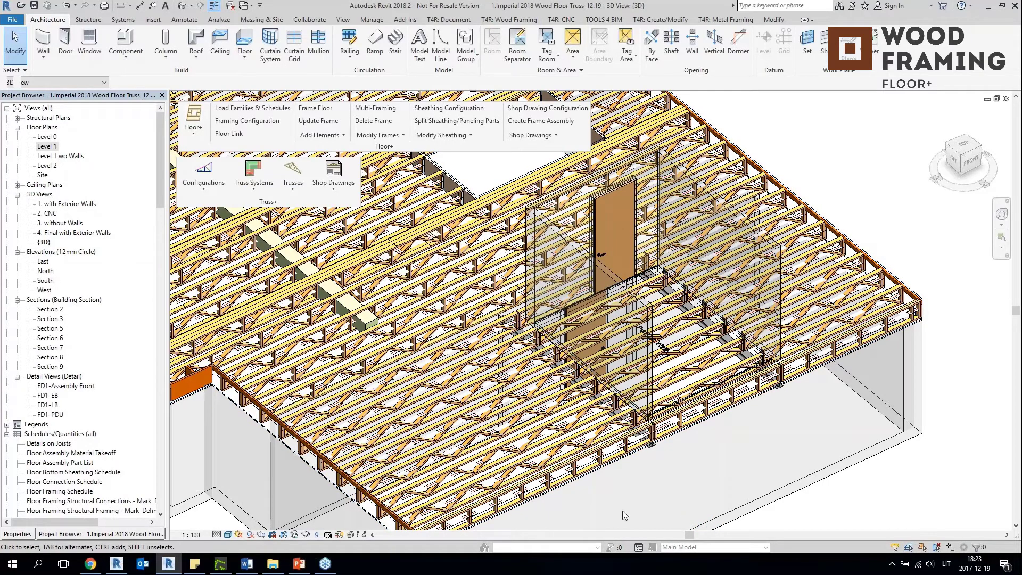
# Open the 4. Final with Exterior Walls 3D view and examine the floor's sheathing panel layout around the openings.
pyautogui.scroll(-4, 622, 494)
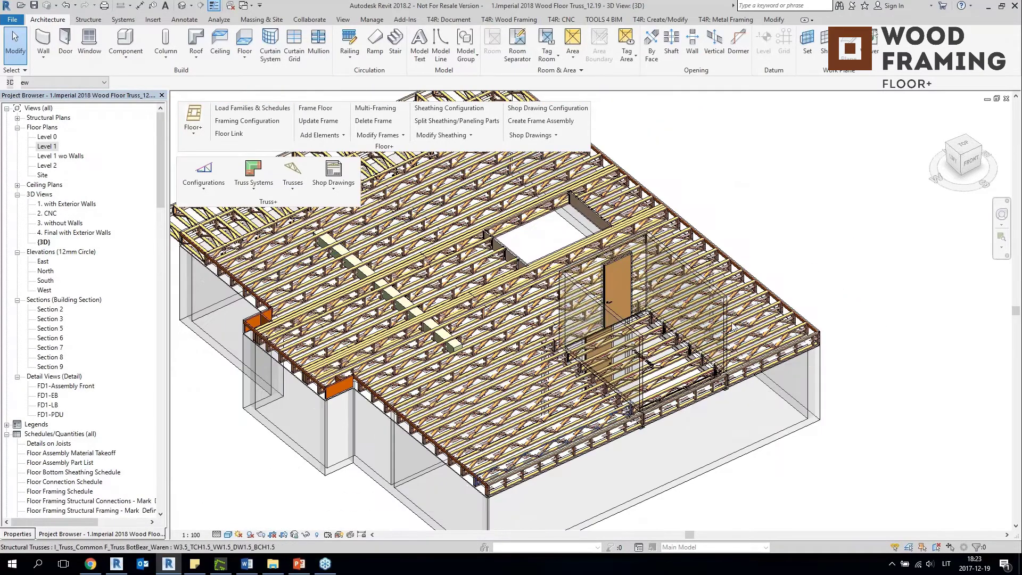
pyautogui.keyDown('shift'); pyautogui.moveTo(610, 453); pyautogui.dragTo(622, 449, button='middle'); pyautogui.keyUp('shift')
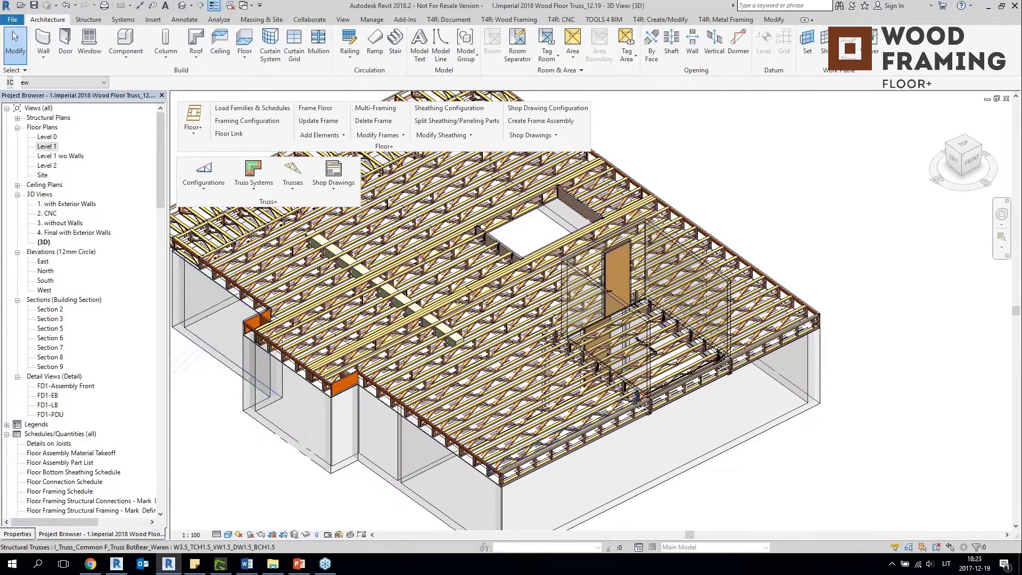
pyautogui.doubleClick(56, 233)
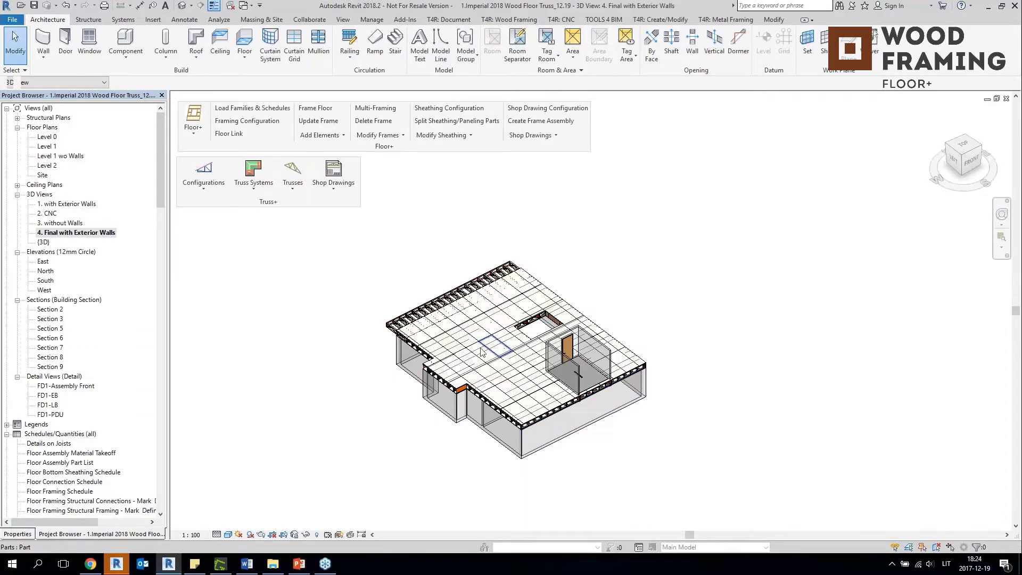
pyautogui.scroll(5, 481, 351)
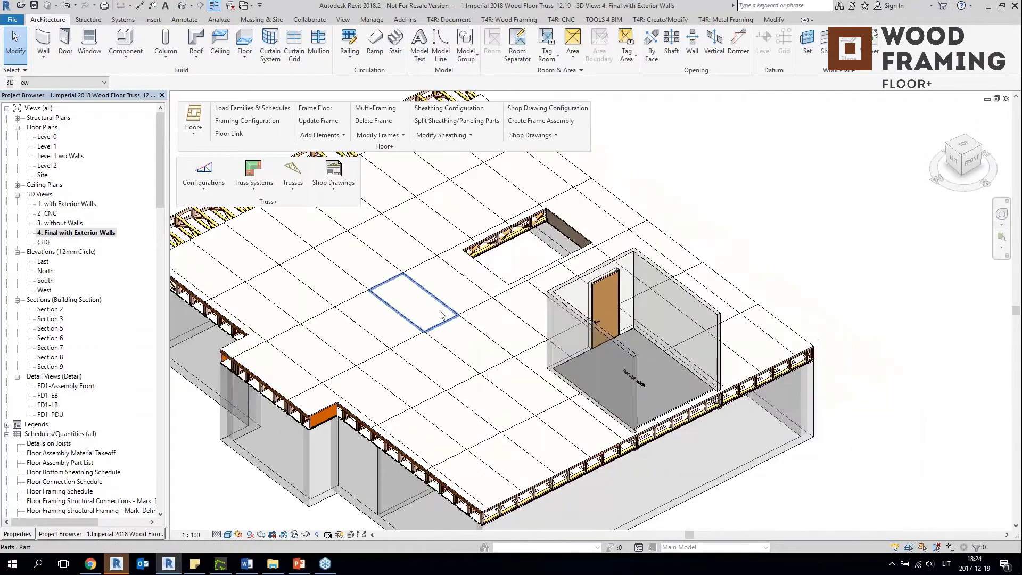
# Run Split Sheathing/Paneling Parts on the Ceramic Tile floor inside the room with the door.
pyautogui.moveTo(440, 311); pyautogui.dragTo(569, 324, button='middle')
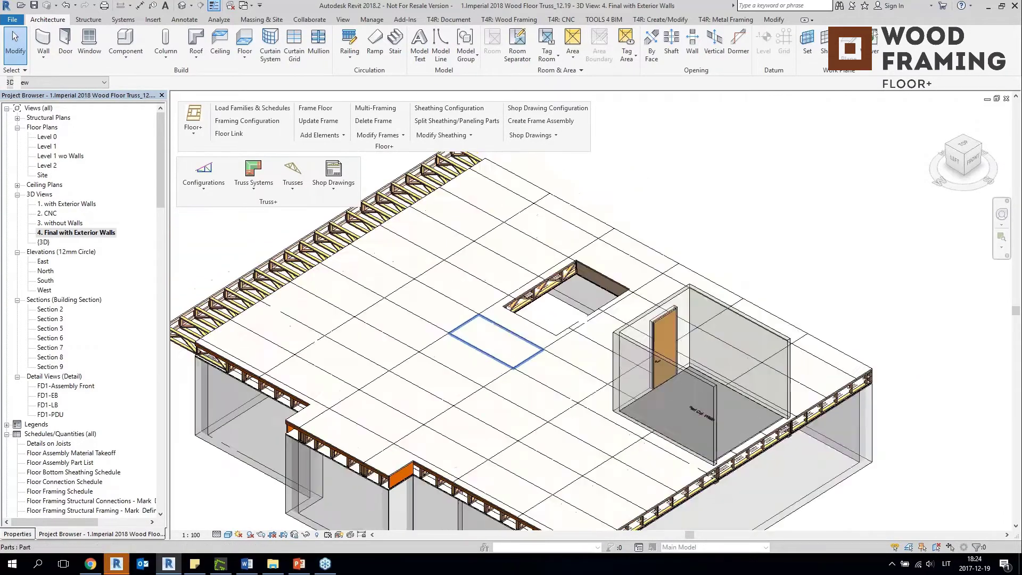
pyautogui.click(391, 461)
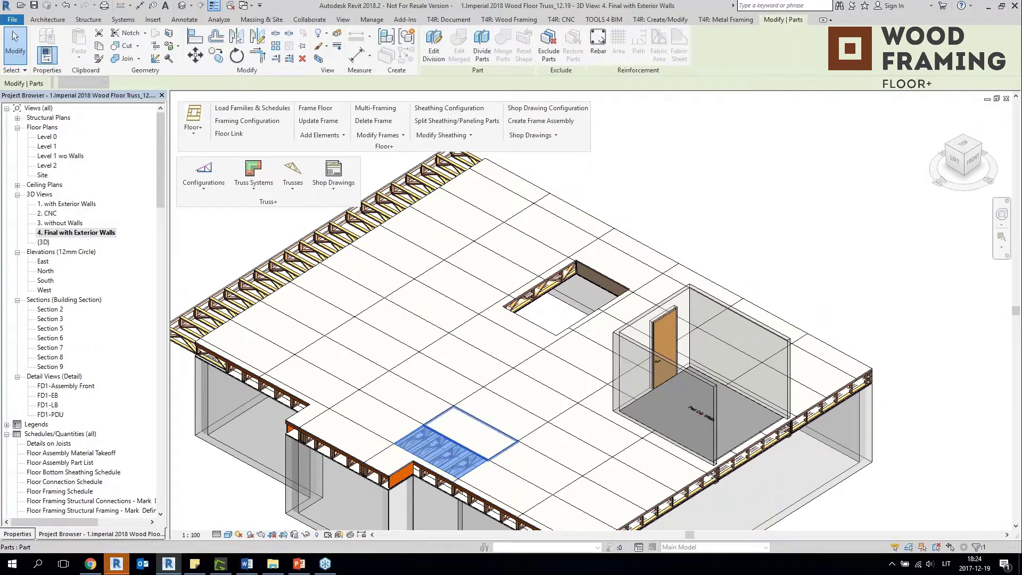
pyautogui.moveTo(597, 432); pyautogui.dragTo(500, 382, button='middle')
pyautogui.scroll(2, 672, 378)
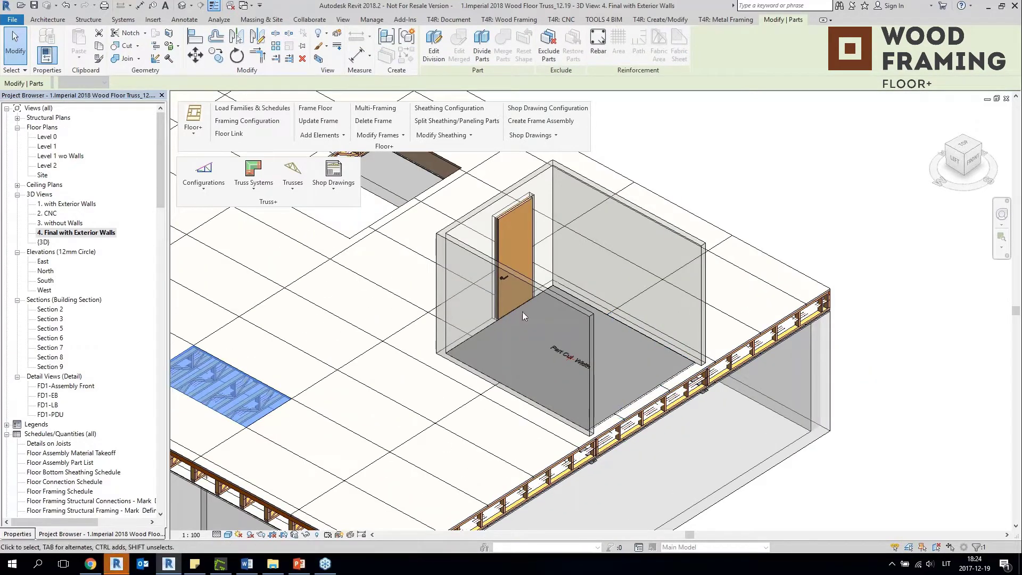
pyautogui.keyDown('shift'); pyautogui.moveTo(522, 311); pyautogui.dragTo(576, 322, button='middle'); pyautogui.keyUp('shift')
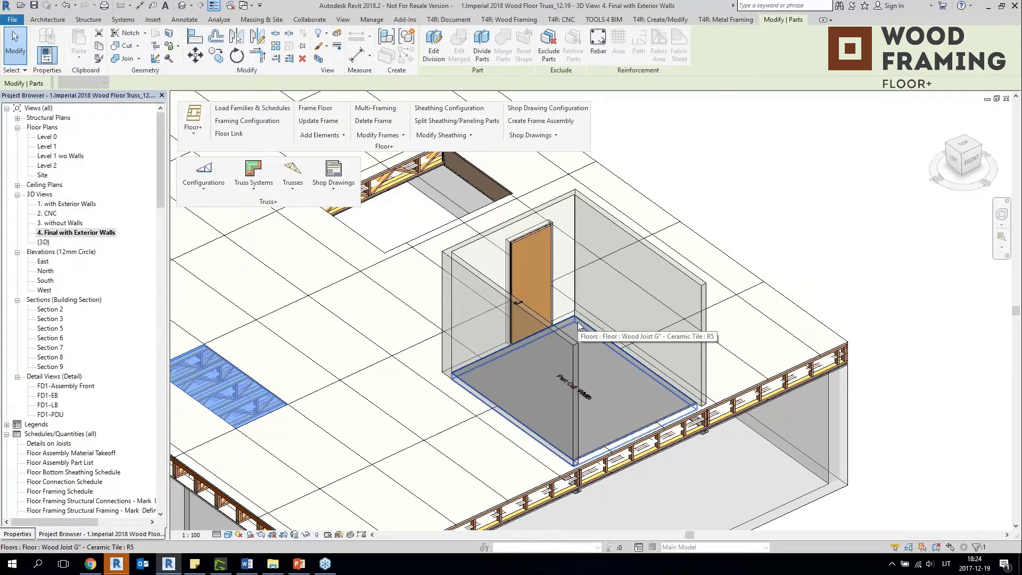
pyautogui.click(577, 321)
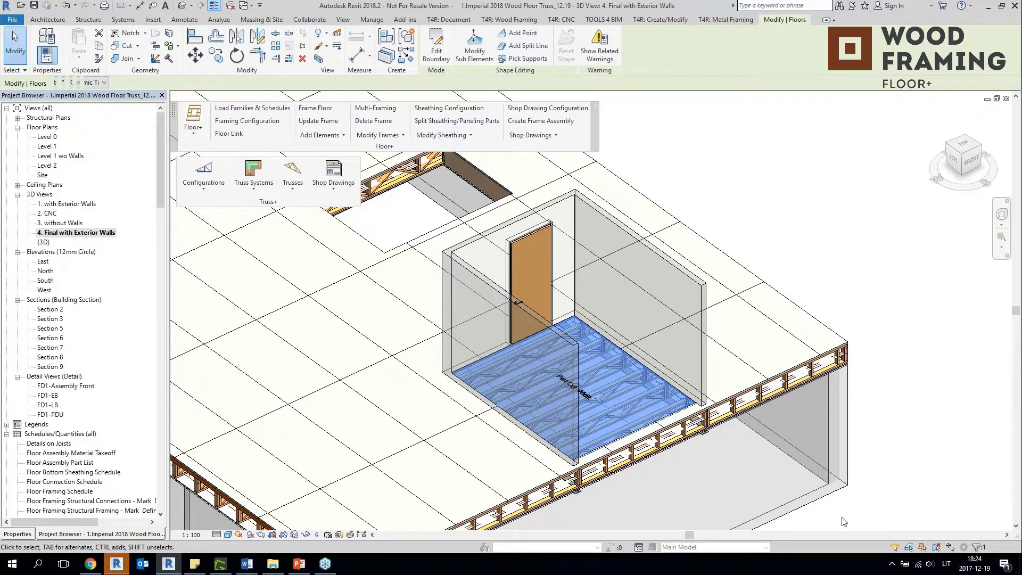
pyautogui.click(445, 127)
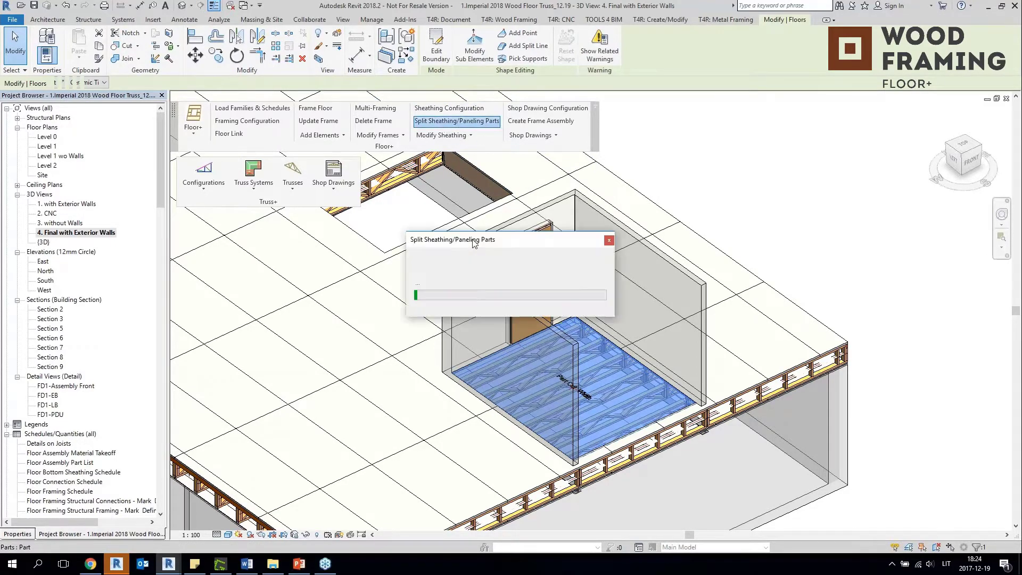
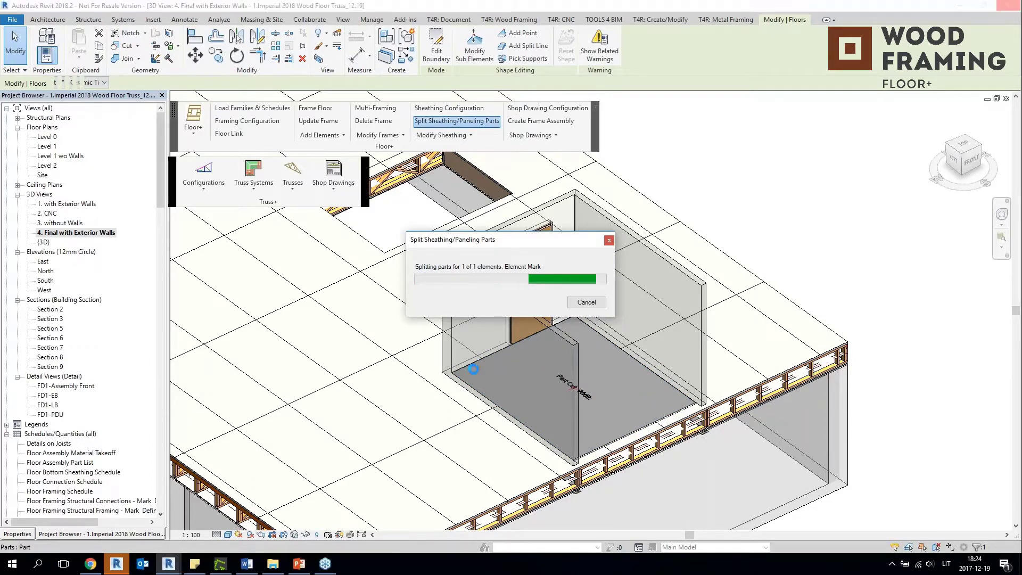
# Examine the split ceramic tile parts in the room, including individual tiles and joints, and the room floor within the whole model.
pyautogui.scroll(6, 544, 358)
pyautogui.click(696, 306)
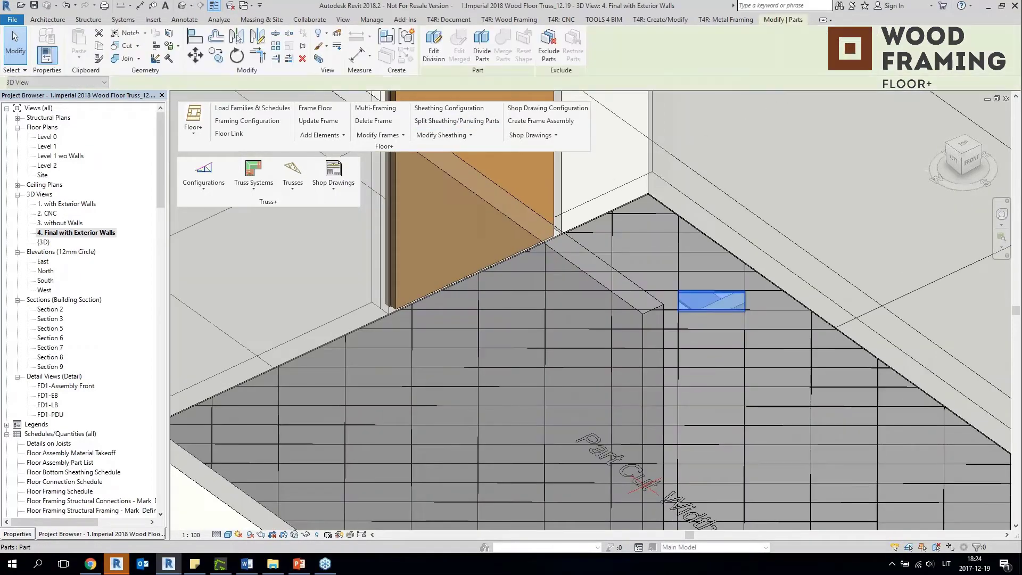
pyautogui.keyDown('shift'); pyautogui.moveTo(696, 305); pyautogui.dragTo(614, 445, button='middle'); pyautogui.keyUp('shift')
pyautogui.scroll(3, 595, 224)
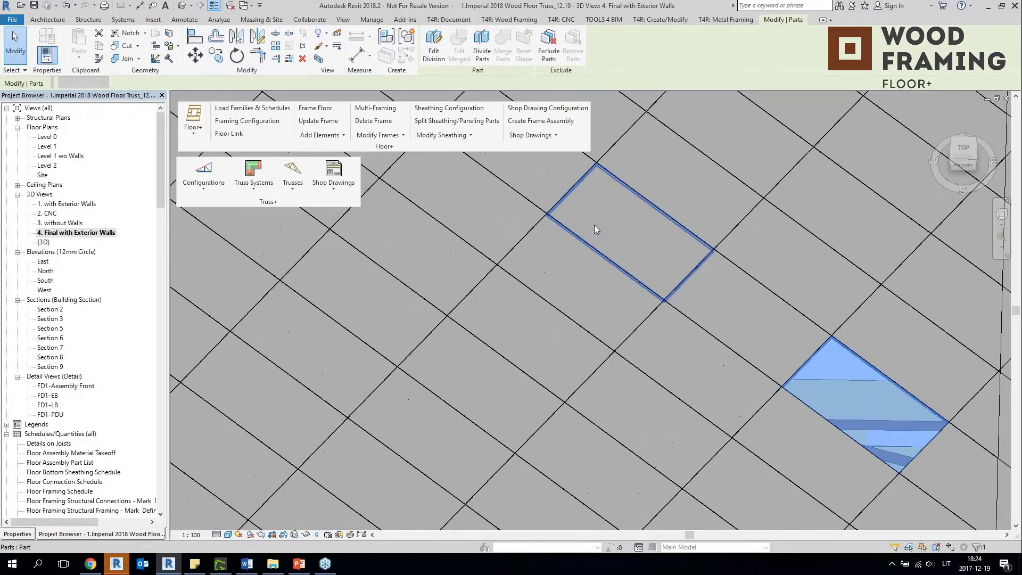
pyautogui.click(595, 225)
pyautogui.moveTo(595, 225); pyautogui.dragTo(526, 364, button='middle')
pyautogui.scroll(5, 530, 312)
pyautogui.keyDown('shift'); pyautogui.moveTo(530, 312); pyautogui.dragTo(651, 278, button='middle'); pyautogui.keyUp('shift')
pyautogui.moveTo(650, 277); pyautogui.dragTo(728, 255, button='middle')
pyautogui.scroll(-6, 450, 356)
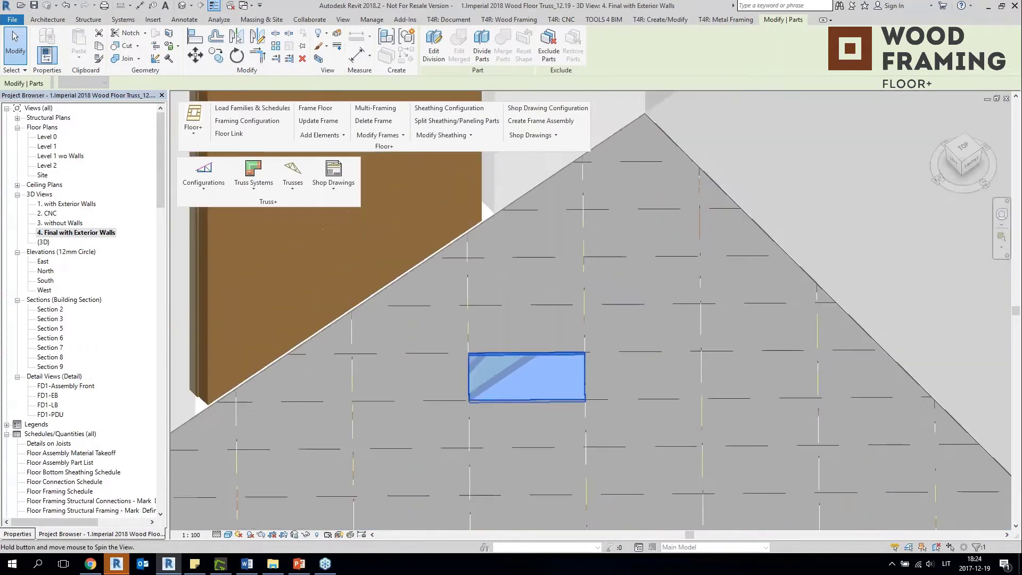
pyautogui.keyDown('shift'); pyautogui.moveTo(482, 349); pyautogui.dragTo(429, 274, button='middle'); pyautogui.keyUp('shift')
pyautogui.scroll(-6, 399, 288)
pyautogui.keyDown('shift'); pyautogui.moveTo(415, 320); pyautogui.dragTo(565, 399, button='middle'); pyautogui.keyUp('shift')
pyautogui.scroll(-4, 656, 438)
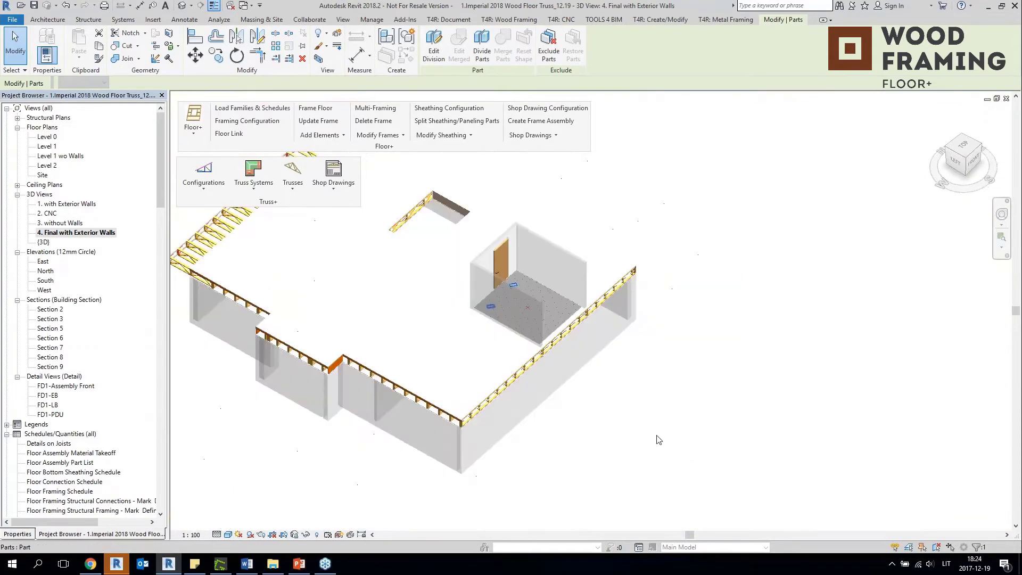
pyautogui.scroll(3, 504, 259)
pyautogui.scroll(-4, 505, 258)
pyautogui.keyDown('shift'); pyautogui.moveTo(576, 353); pyautogui.dragTo(539, 390, button='middle'); pyautogui.keyUp('shift')
pyautogui.scroll(-2, 551, 216)
pyautogui.scroll(4, 555, 356)
pyautogui.scroll(-1, 538, 390)
# Return to the default 3D view and show the whole floor truss framing.
pyautogui.press('3')
pyautogui.press('d')
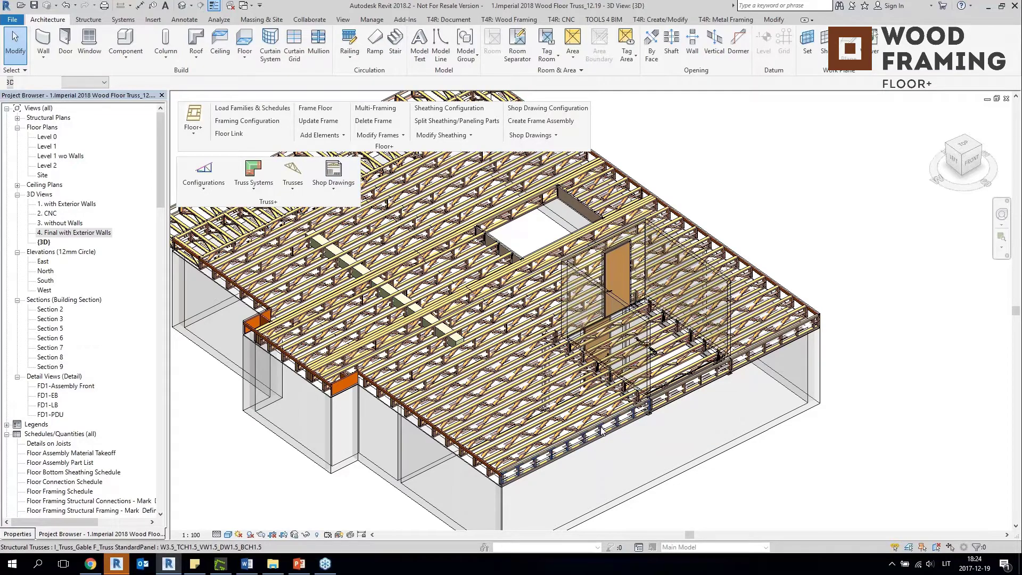
pyautogui.keyDown('shift'); pyautogui.moveTo(527, 428); pyautogui.dragTo(542, 436, button='middle'); pyautogui.keyUp('shift')
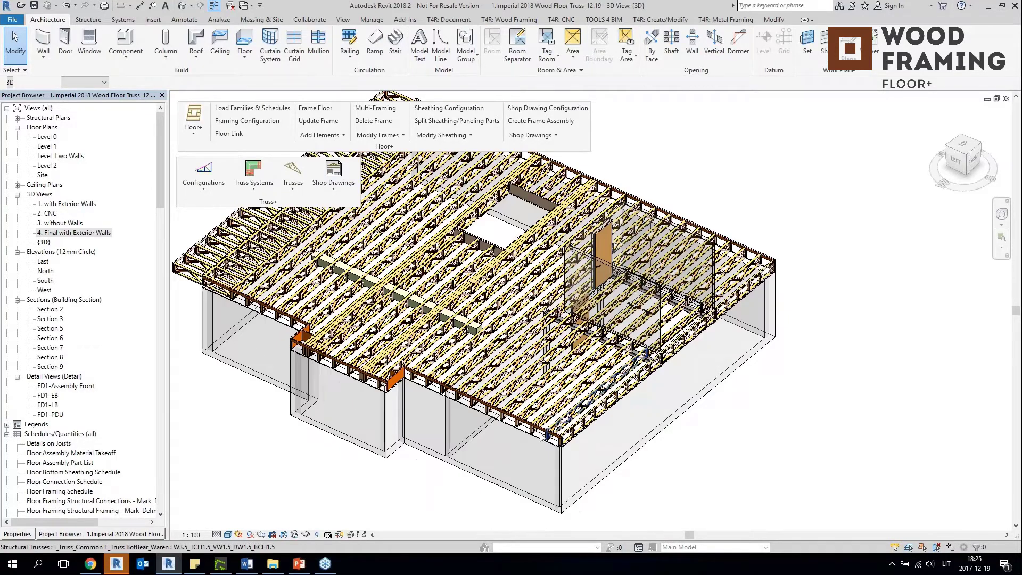
pyautogui.scroll(-1, 541, 433)
pyautogui.moveTo(608, 425); pyautogui.dragTo(673, 478, button='middle')
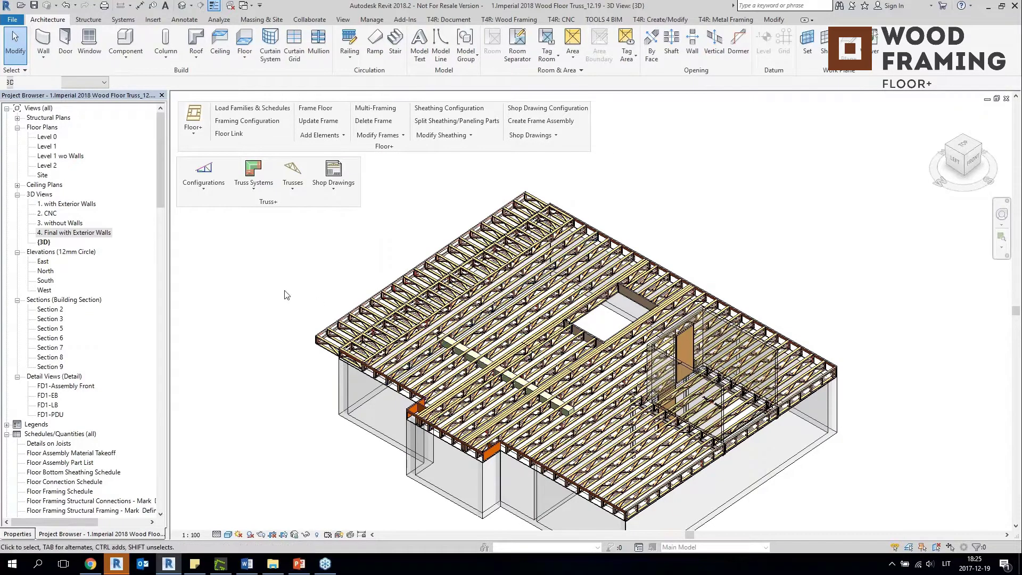
# Run the Truss+ Sort Trusses command on the floor trusses.
pyautogui.click(531, 135)
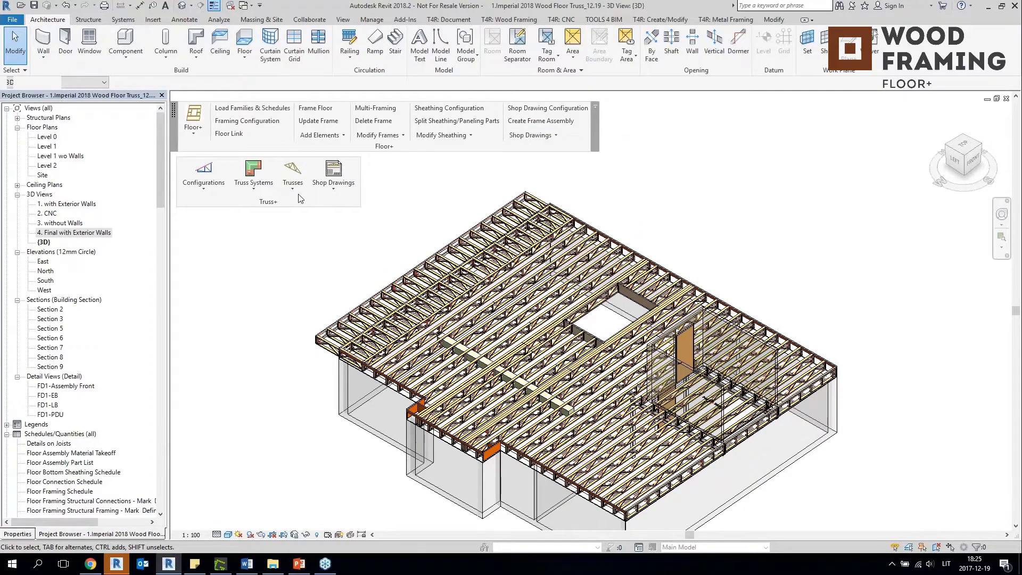
pyautogui.click(293, 176)
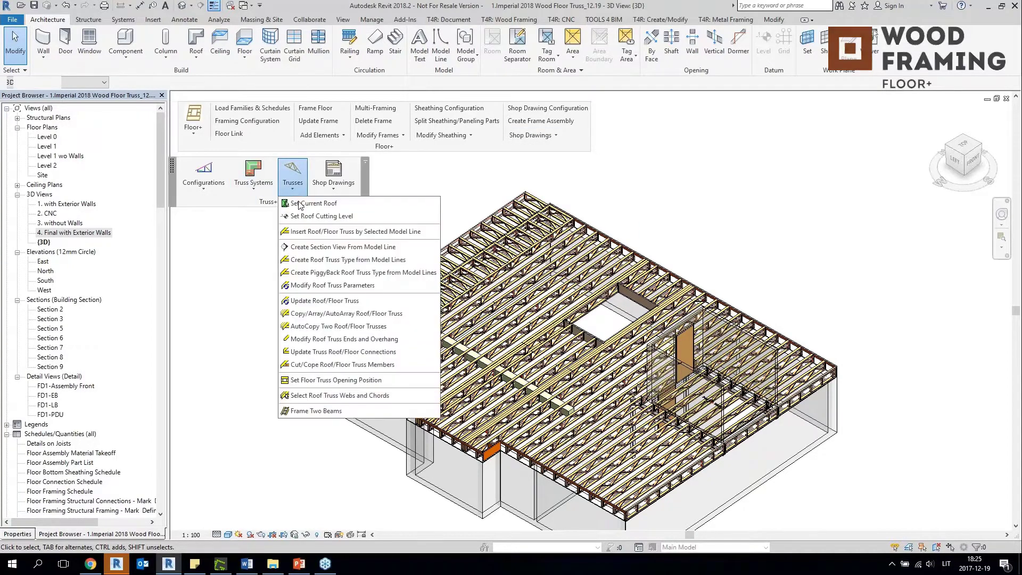
pyautogui.click(333, 176)
pyautogui.click(325, 215)
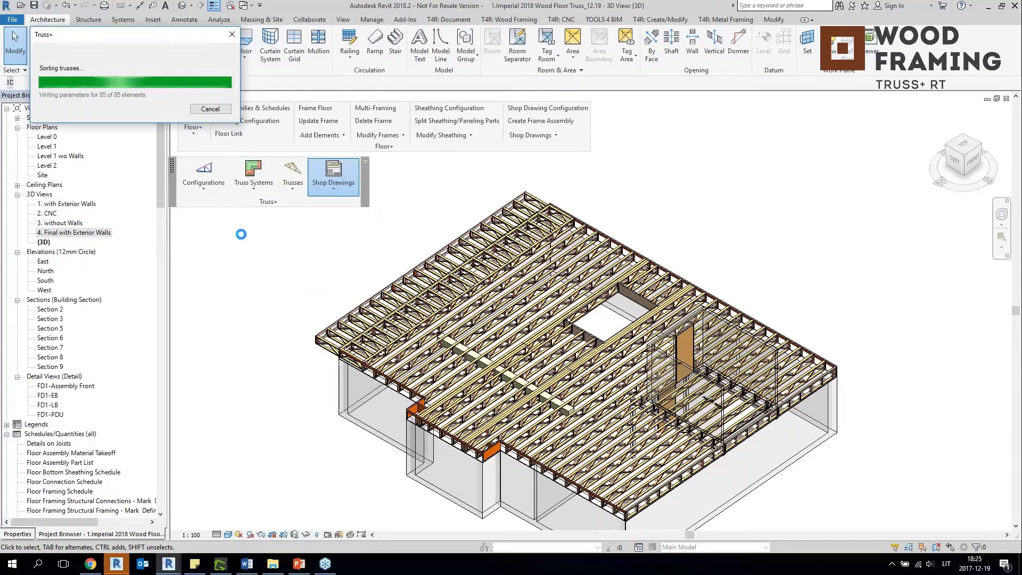
# Sort the truss members with Sort Structural Framing by Mark.
pyautogui.scroll(5, 456, 295)
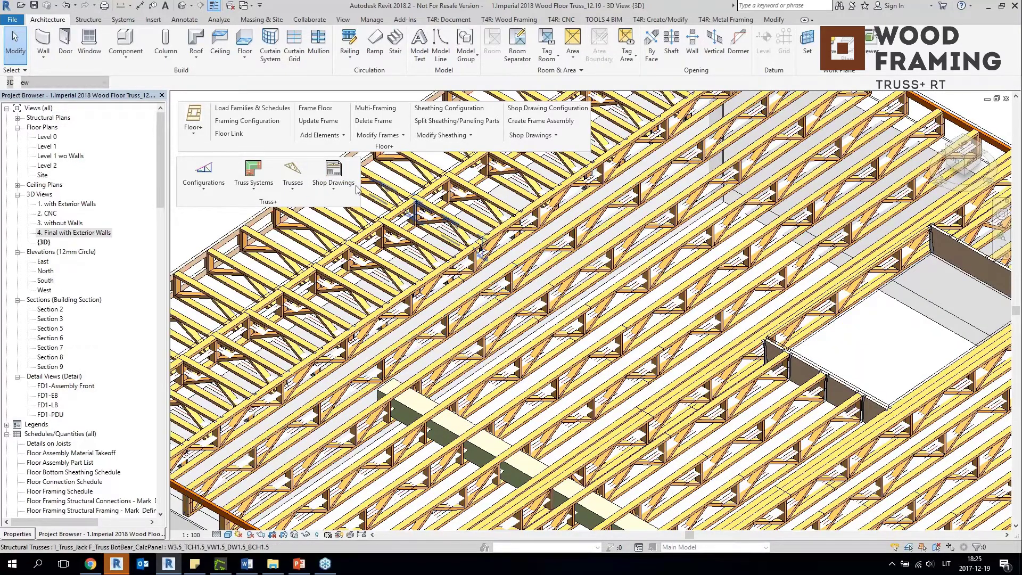
pyautogui.click(333, 178)
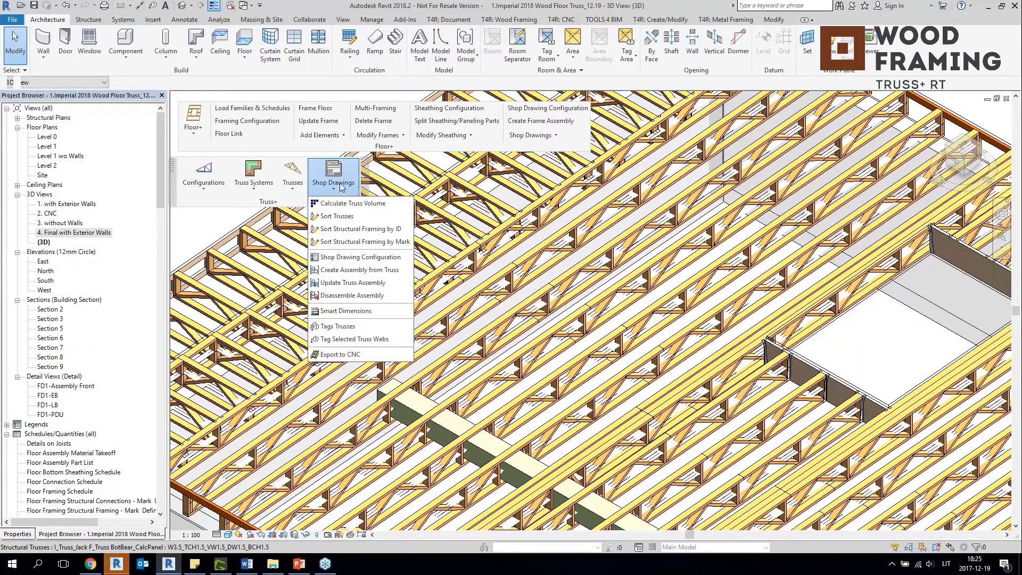
pyautogui.click(360, 242)
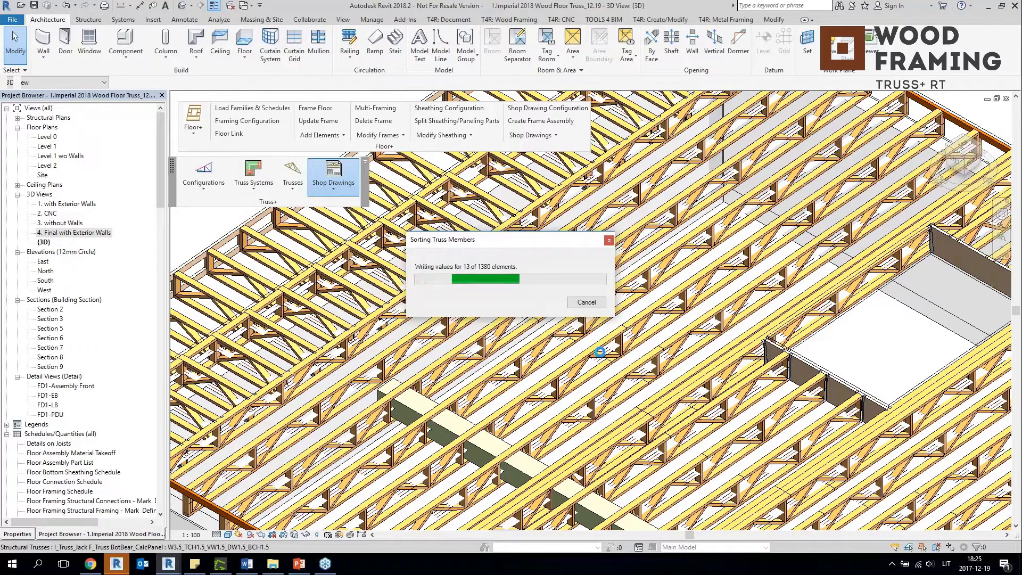
# Select one truss web and check its FM SortMark and FM HostMemberSortMark properties.
pyautogui.press('Tab')
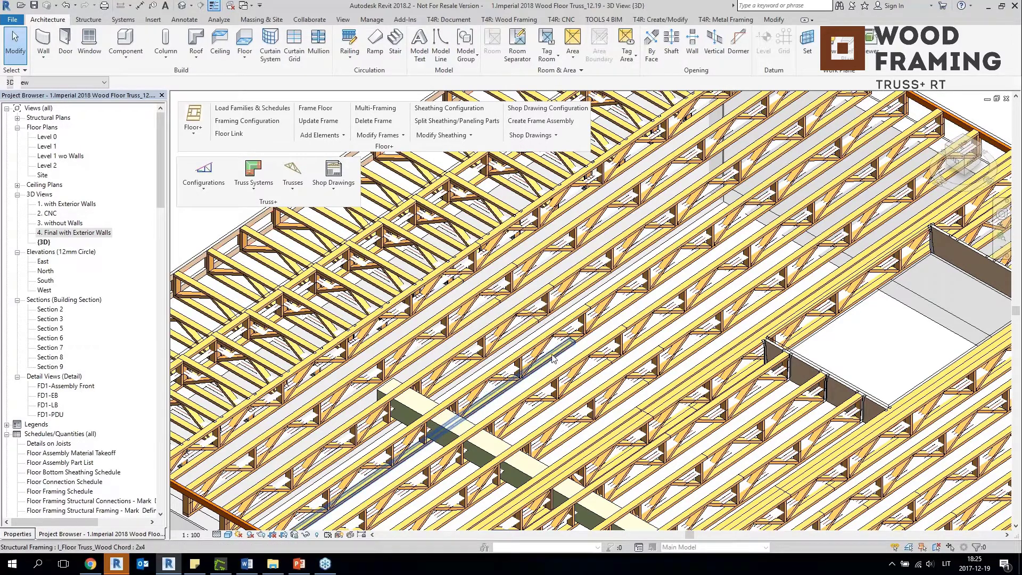
pyautogui.click(548, 361)
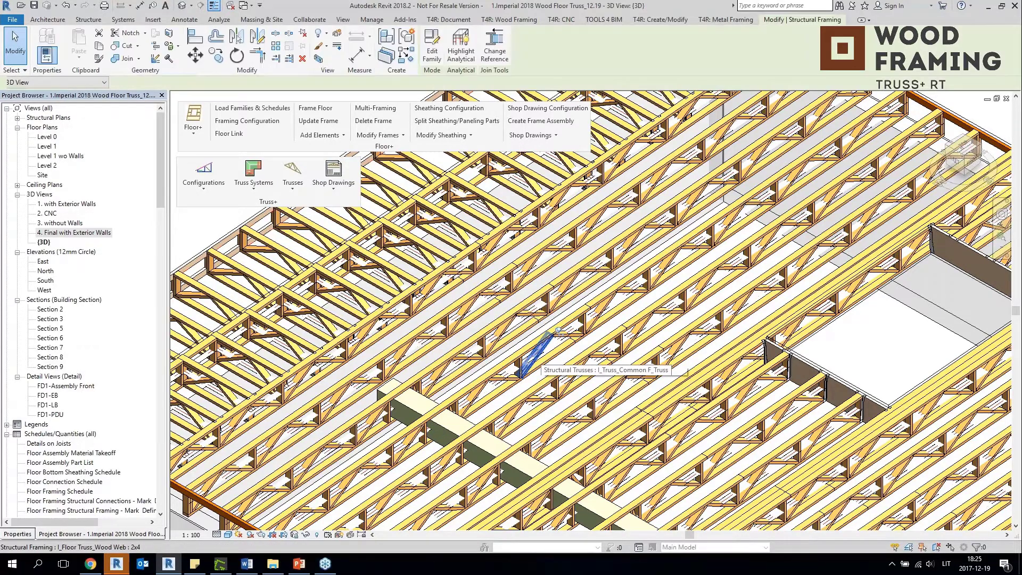
pyautogui.click(17, 534)
pyautogui.scroll(-10, 145, 456)
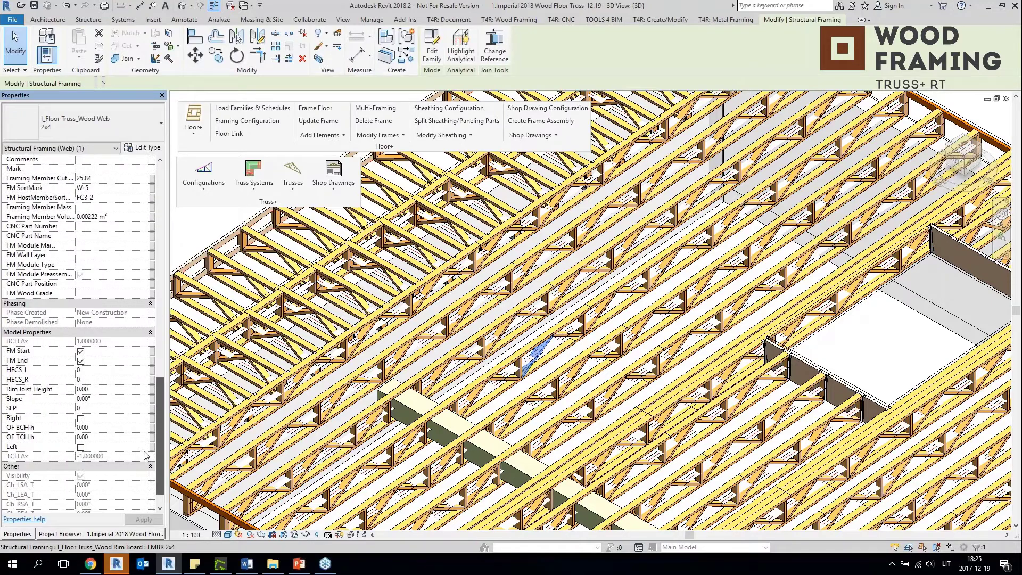
pyautogui.scroll(5, 145, 456)
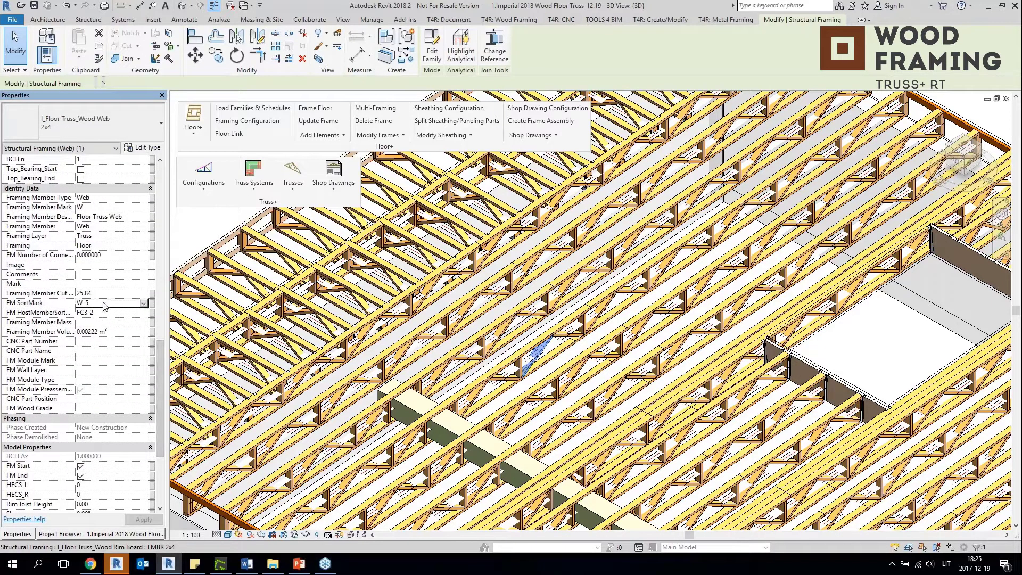
pyautogui.doubleClick(104, 305)
pyautogui.press('Escape')
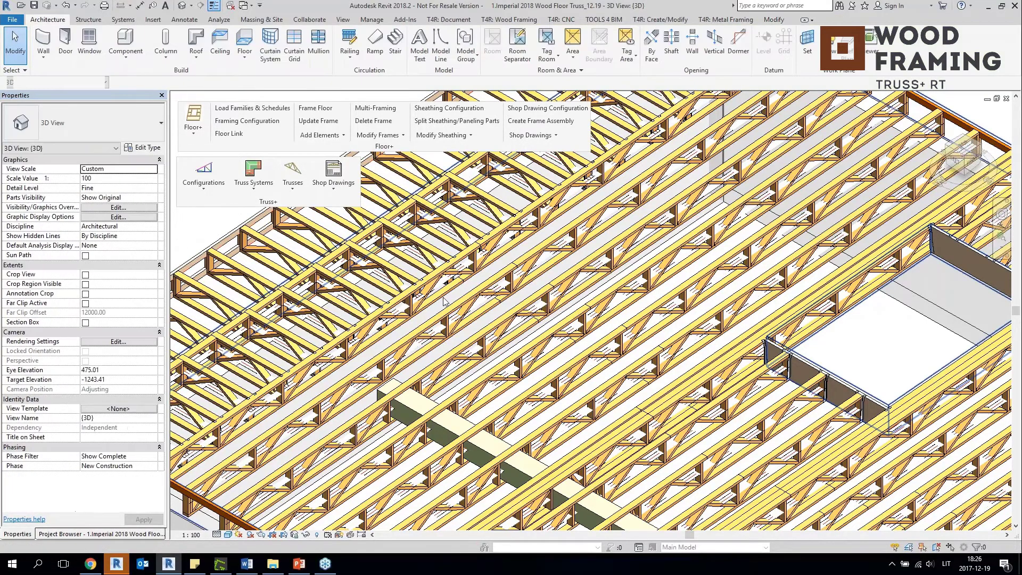
# Detach the T4R Sort Mark tools and place them over the model view beneath the Truss+ tools.
pyautogui.scroll(-3, 451, 302)
pyautogui.keyDown('shift'); pyautogui.moveTo(452, 302); pyautogui.dragTo(527, 336, button='middle'); pyautogui.keyUp('shift')
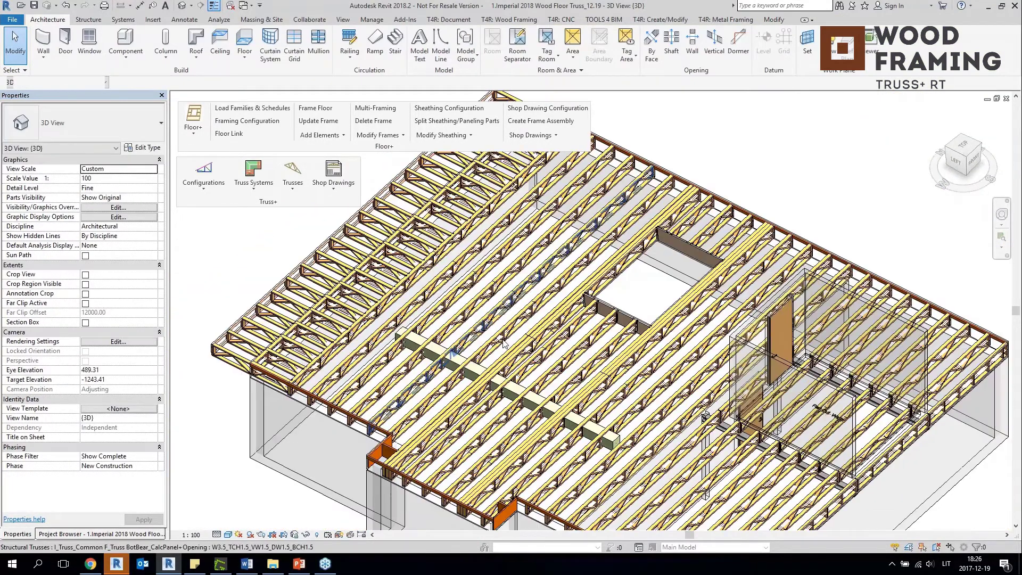
pyautogui.keyDown('shift'); pyautogui.moveTo(532, 435); pyautogui.dragTo(595, 400, button='middle'); pyautogui.keyUp('shift')
pyautogui.scroll(-1, 497, 434)
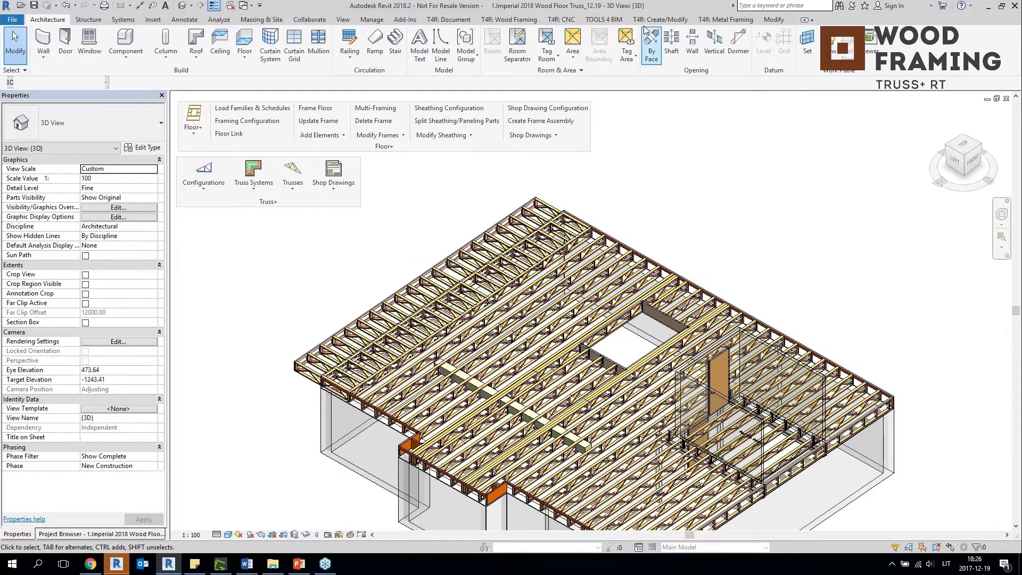
pyautogui.click(449, 19)
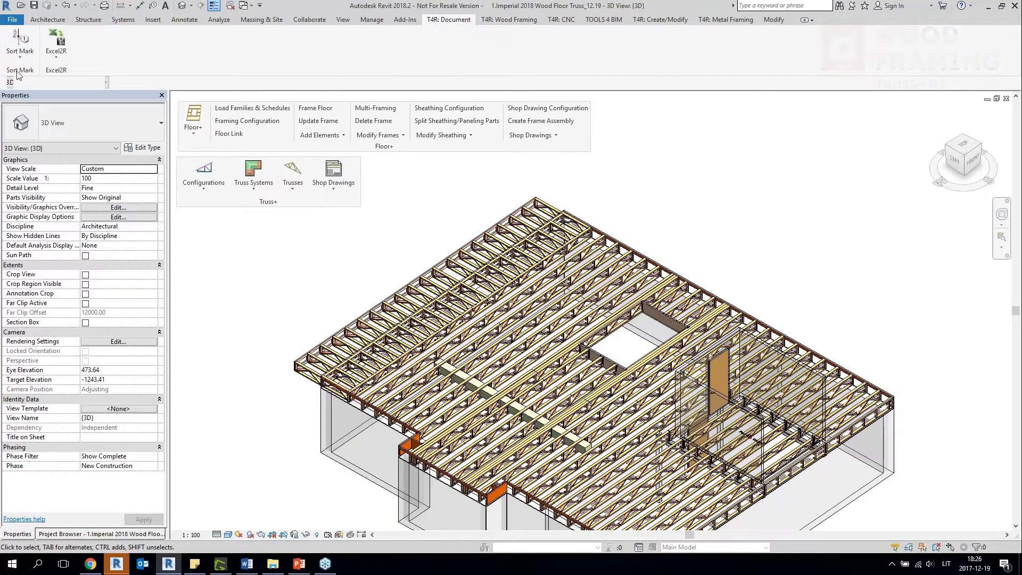
pyautogui.moveTo(20, 70); pyautogui.dragTo(200, 220)
# Start Sort Mark Element Numbering for the Structural Framing category.
pyautogui.click(201, 237)
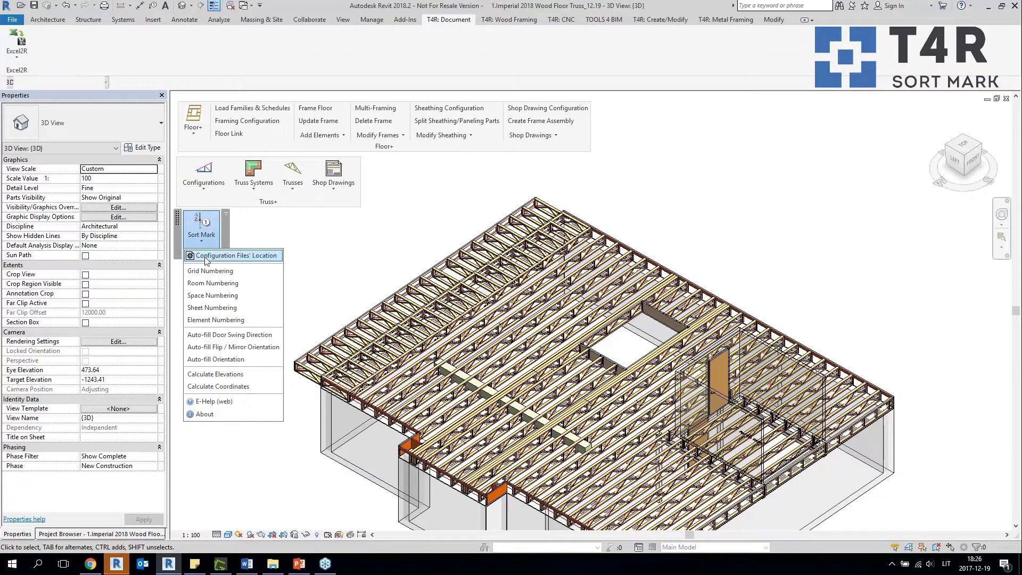
pyautogui.click(205, 322)
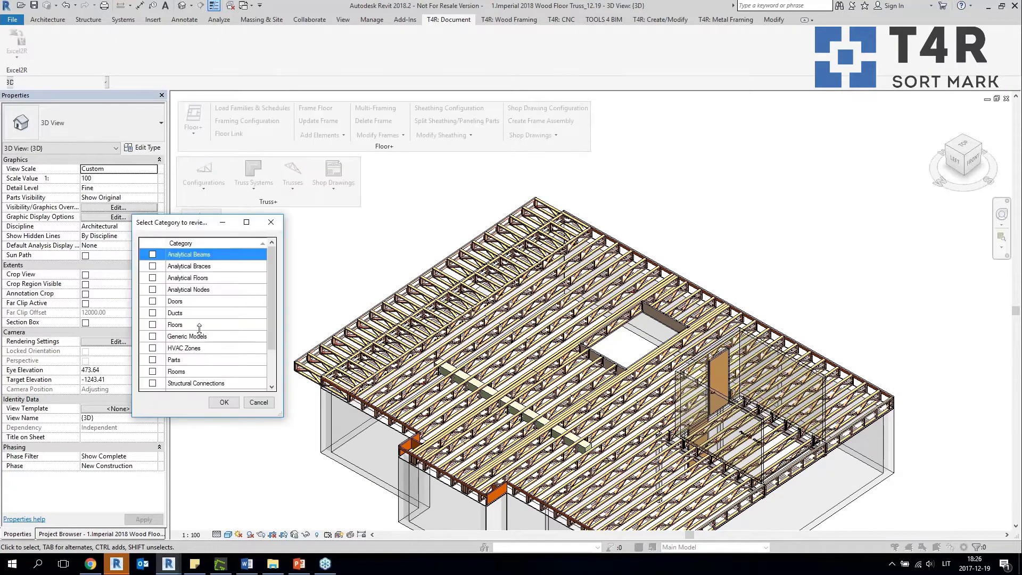
pyautogui.moveTo(272, 289); pyautogui.dragTo(272, 328)
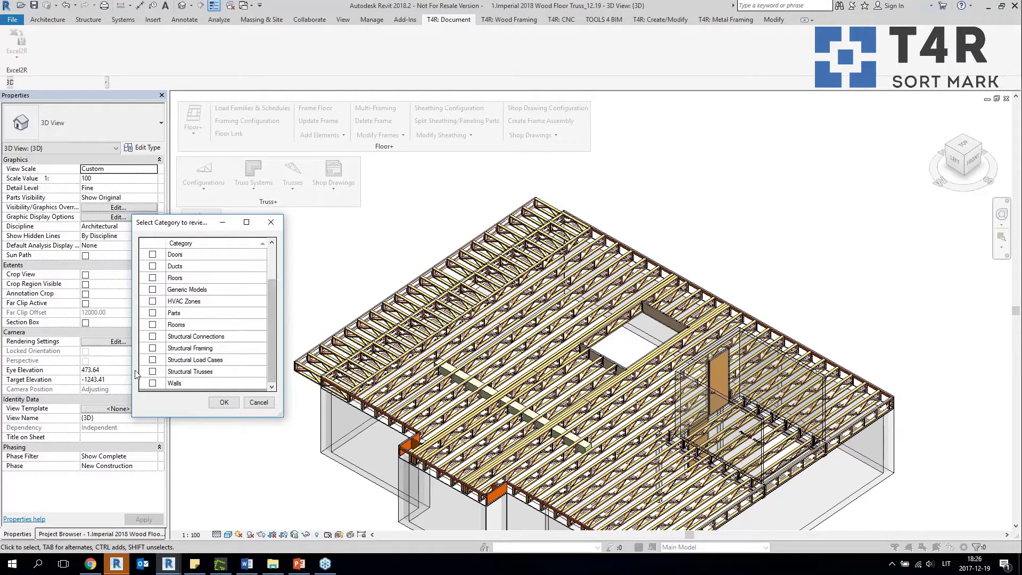
pyautogui.click(152, 349)
pyautogui.click(224, 402)
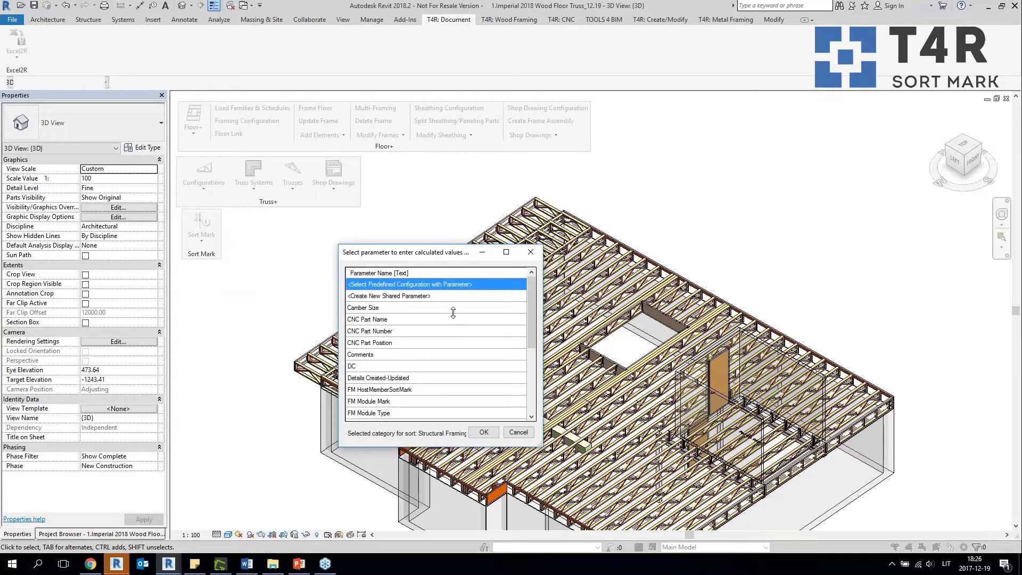
# Choose CNC Part Name as the parameter for the calculated values and keep the CNC Part Name Floor configuration.
pyautogui.click(381, 320)
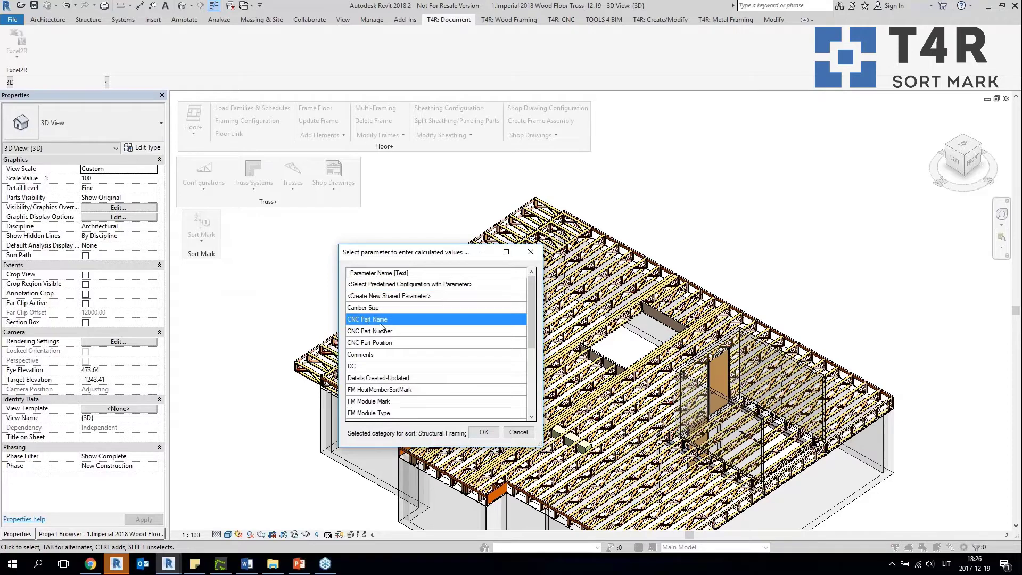
pyautogui.click(484, 432)
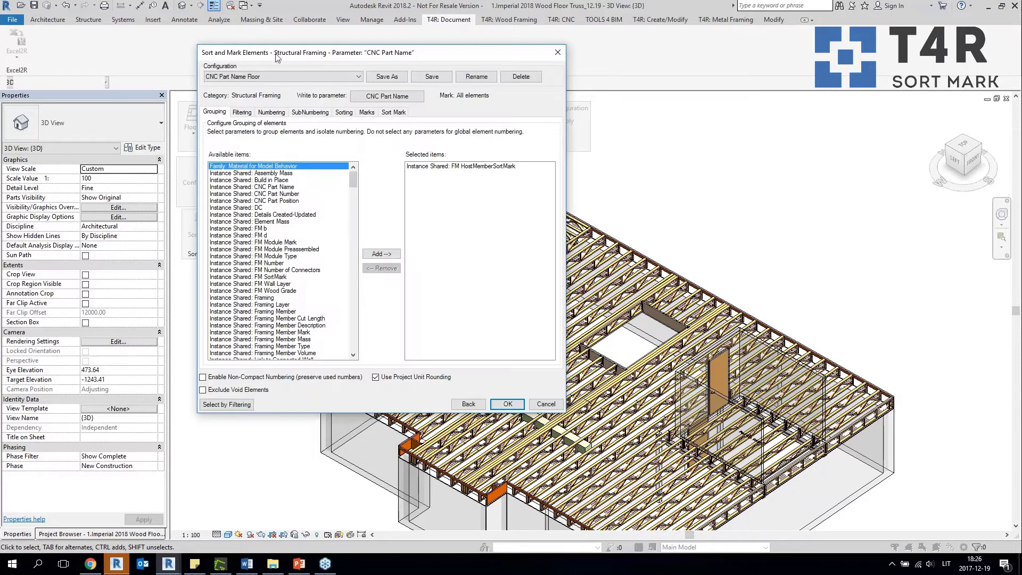
pyautogui.click(292, 78)
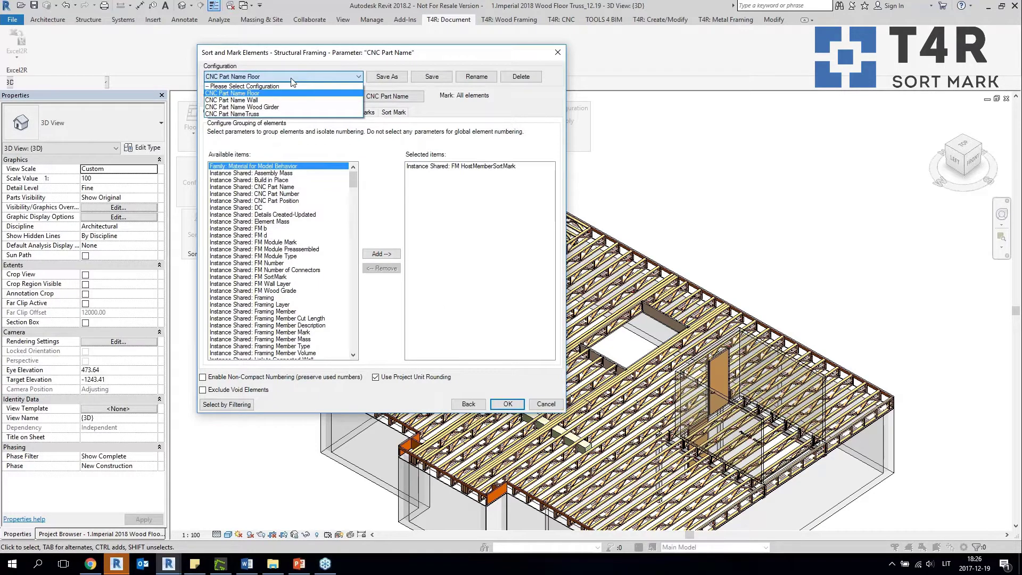
pyautogui.click(291, 81)
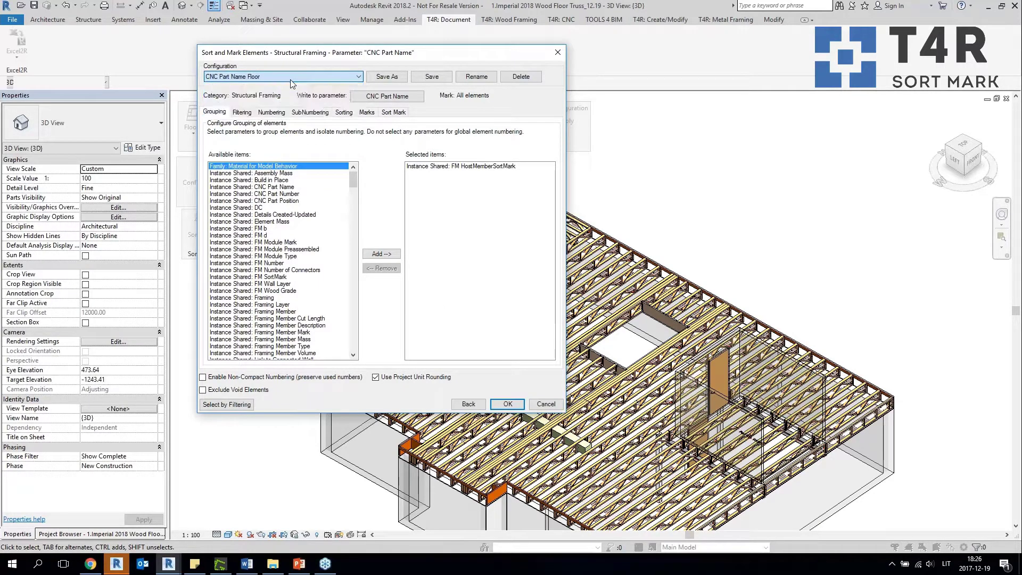
# Review the grouping, filtering, numbering and sort mark settings, and run the CNC Part Name numbering on the structural framing.
pyautogui.click(241, 112)
pyautogui.click(215, 113)
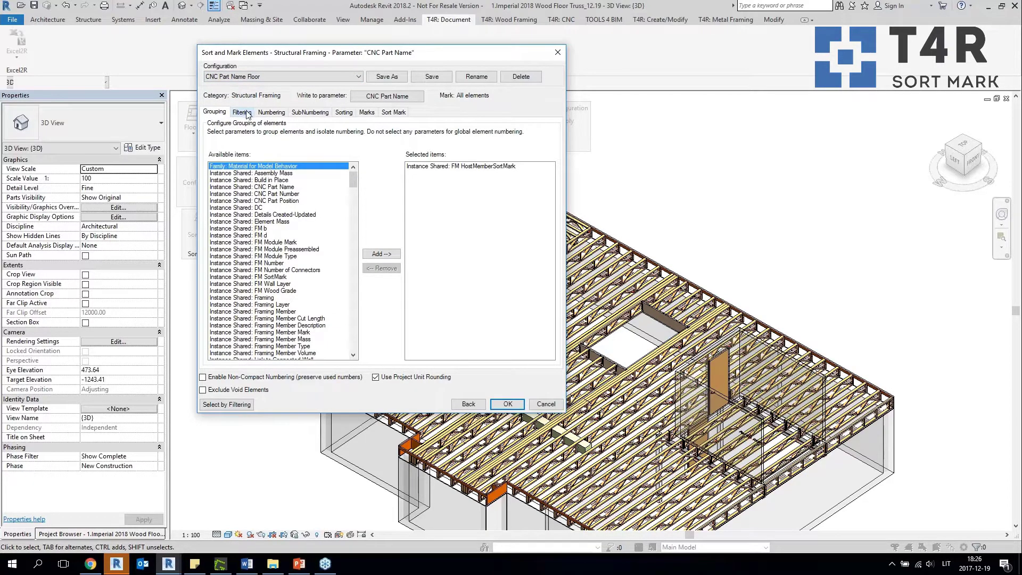
pyautogui.click(248, 113)
pyautogui.click(272, 113)
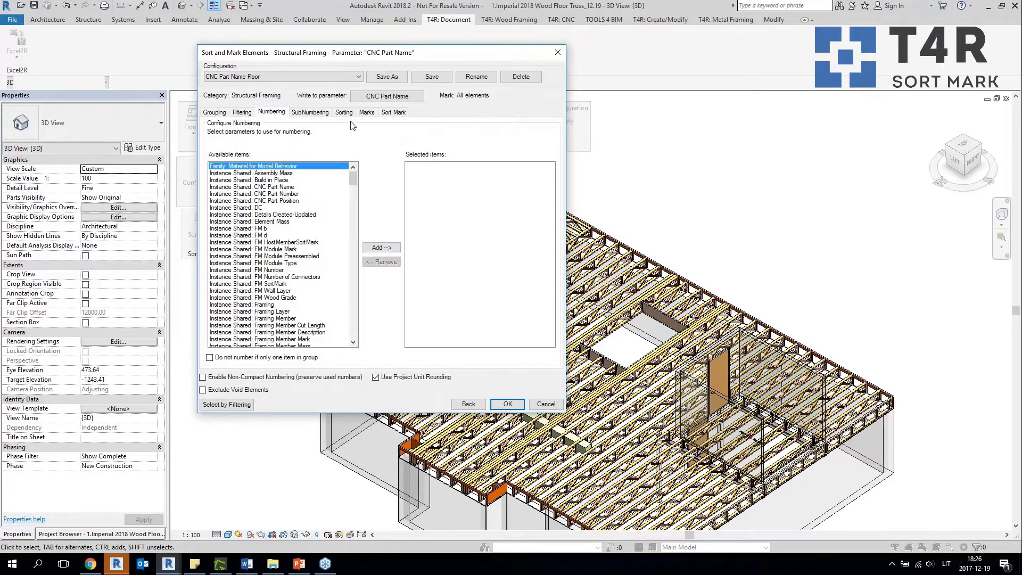
pyautogui.click(393, 112)
pyautogui.click(507, 404)
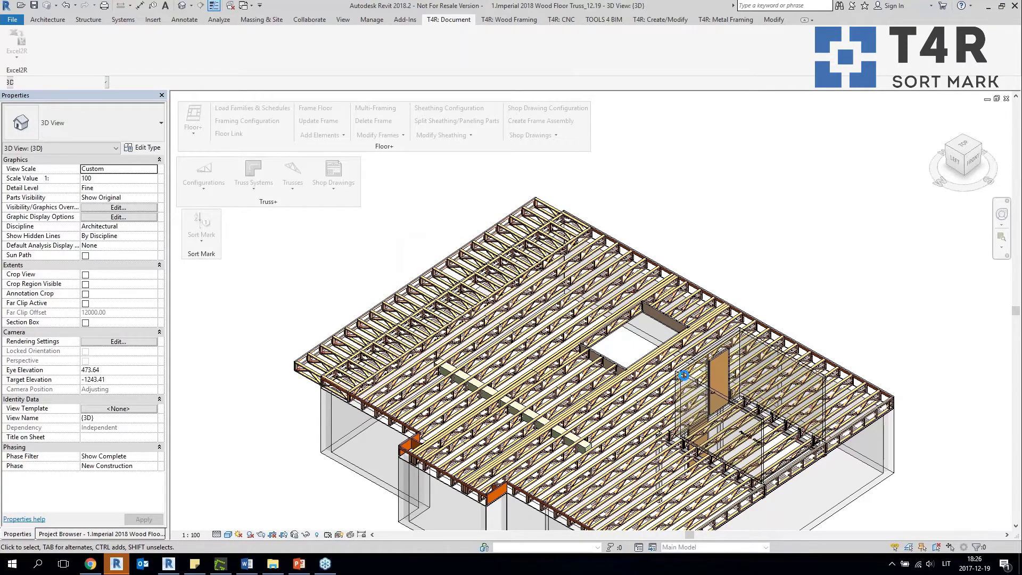
pyautogui.moveTo(223, 198); pyautogui.dragTo(390, 224)
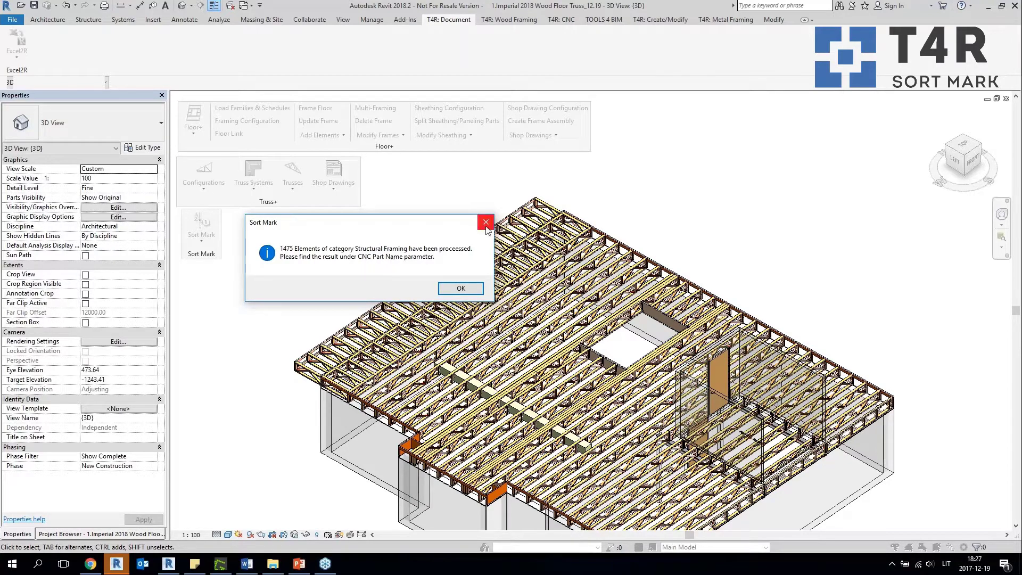
pyautogui.press('Return')
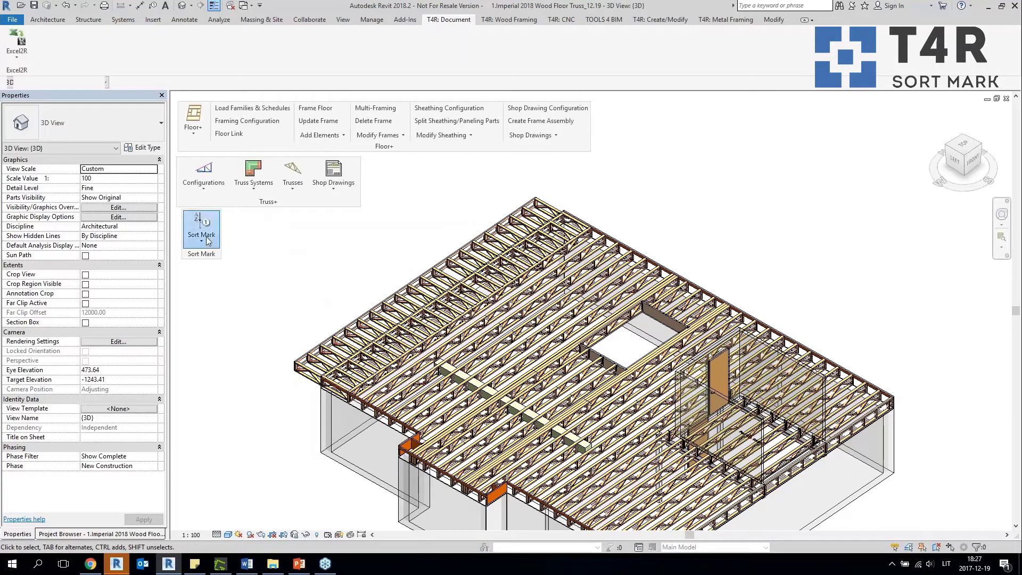
# Start another Sort Mark element numbering run for the Structural Framing category.
pyautogui.click(202, 237)
pyautogui.click(241, 323)
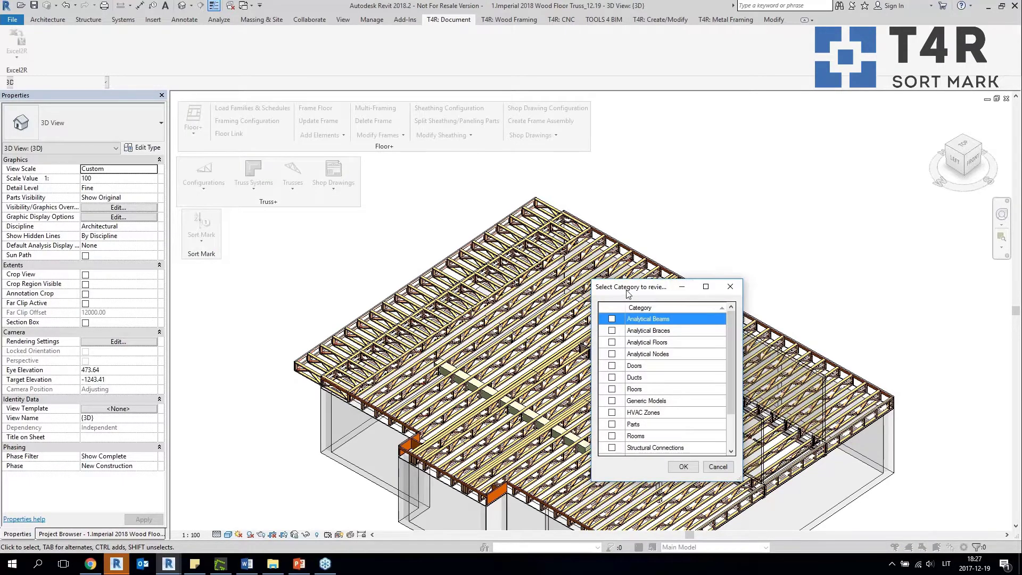
pyautogui.moveTo(628, 292); pyautogui.dragTo(227, 303)
pyautogui.scroll(-2, 340, 369)
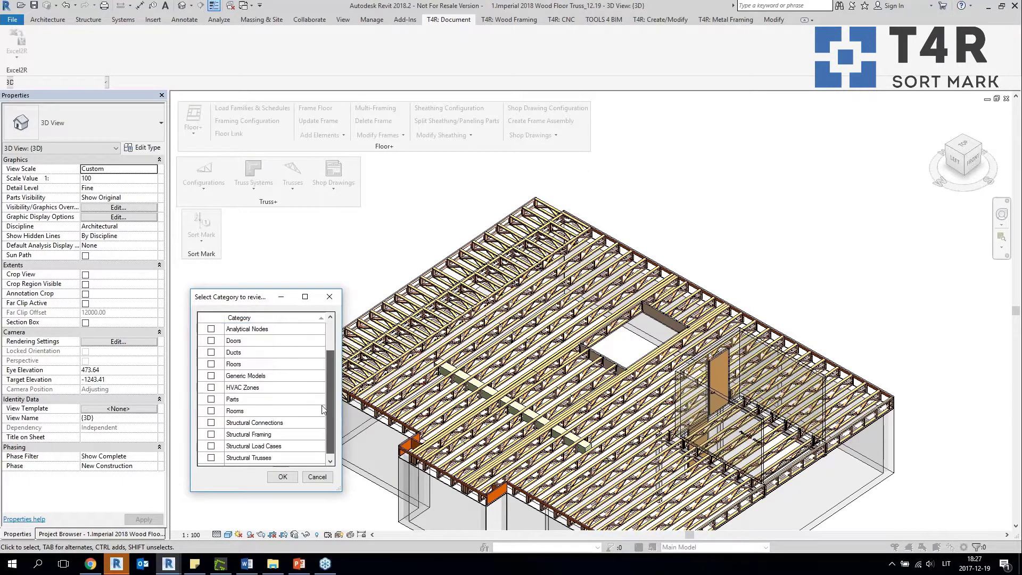
pyautogui.click(211, 423)
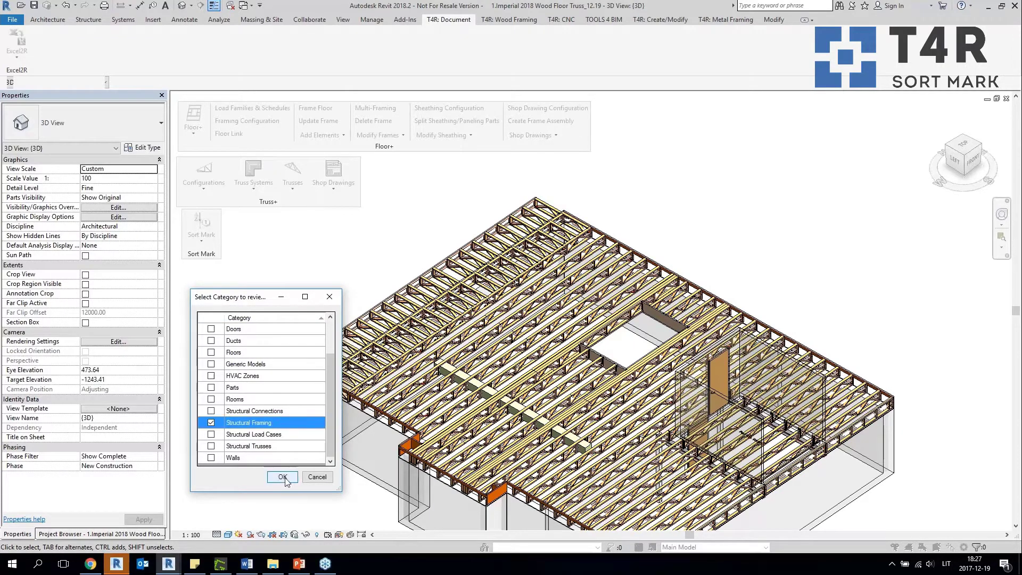
pyautogui.click(283, 476)
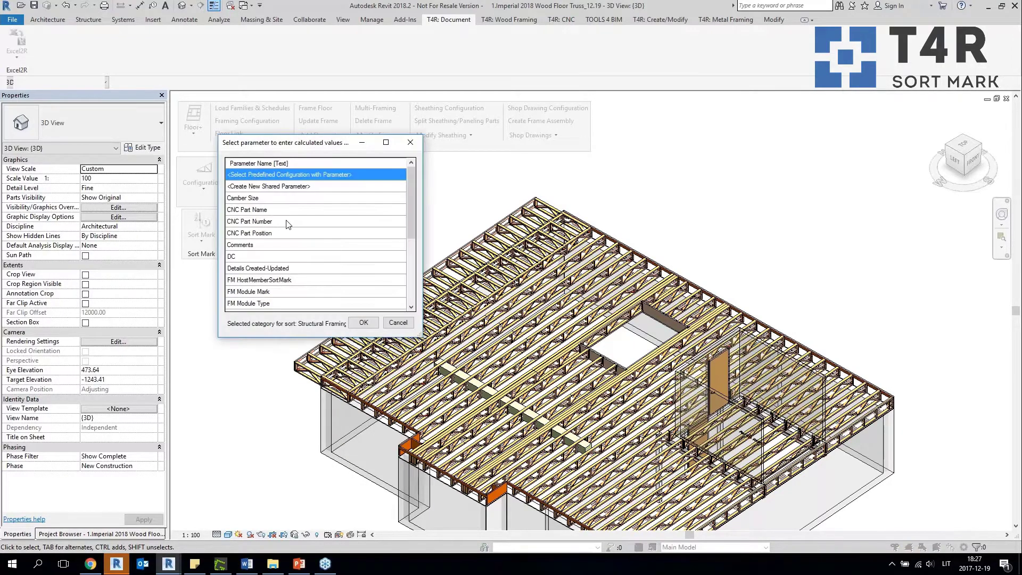
# Number the structural framing into the CNC Part Number parameter using the CNC Part Number Floor configuration.
pyautogui.click(270, 221)
pyautogui.click(364, 323)
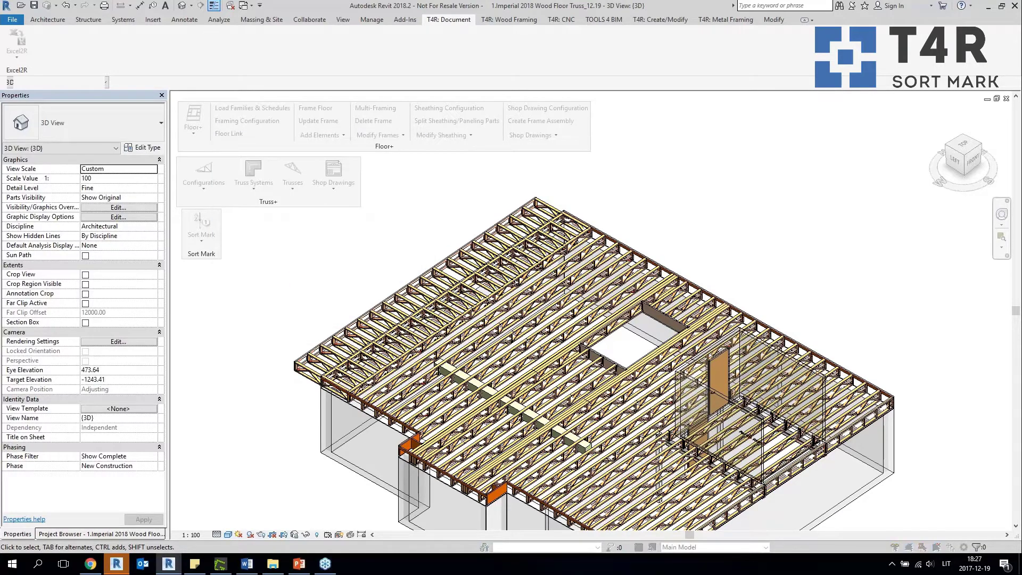
pyautogui.click(178, 125)
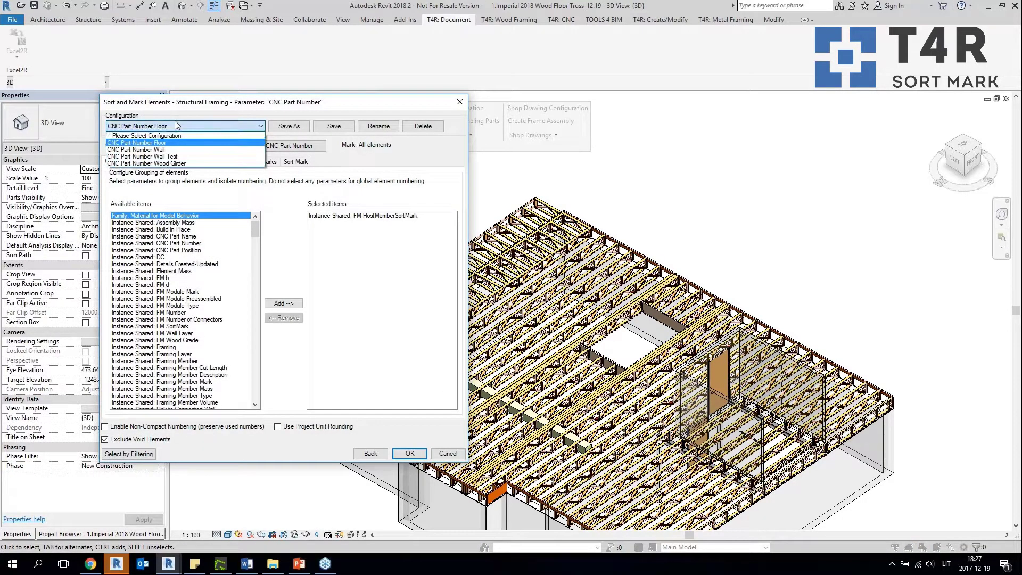
pyautogui.click(150, 128)
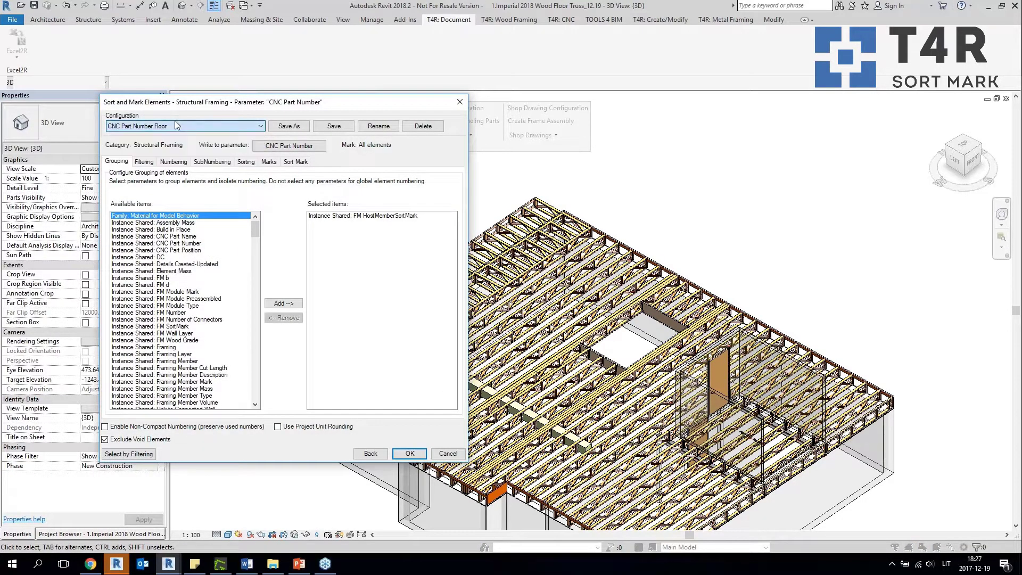
pyautogui.click(410, 454)
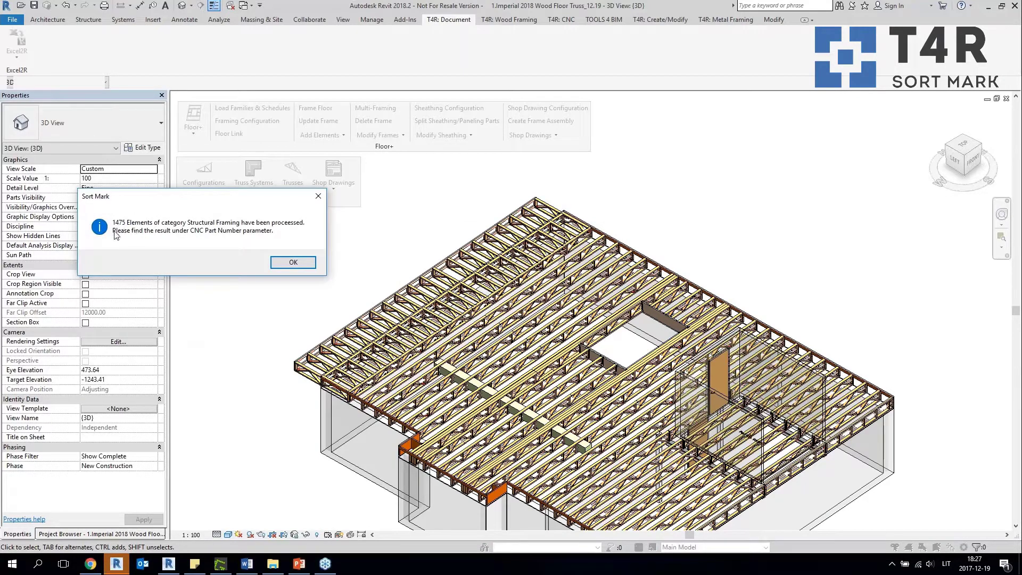
pyautogui.click(293, 264)
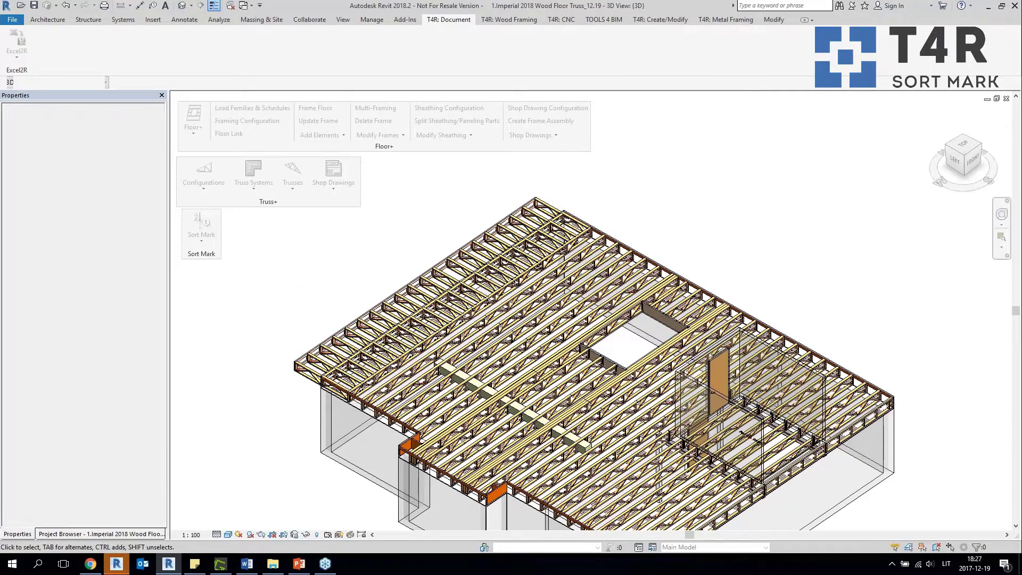
# Select one jack truss web, check its CNC Part Number and CNC Part Name properties, and clear the selection.
pyautogui.scroll(5, 365, 344)
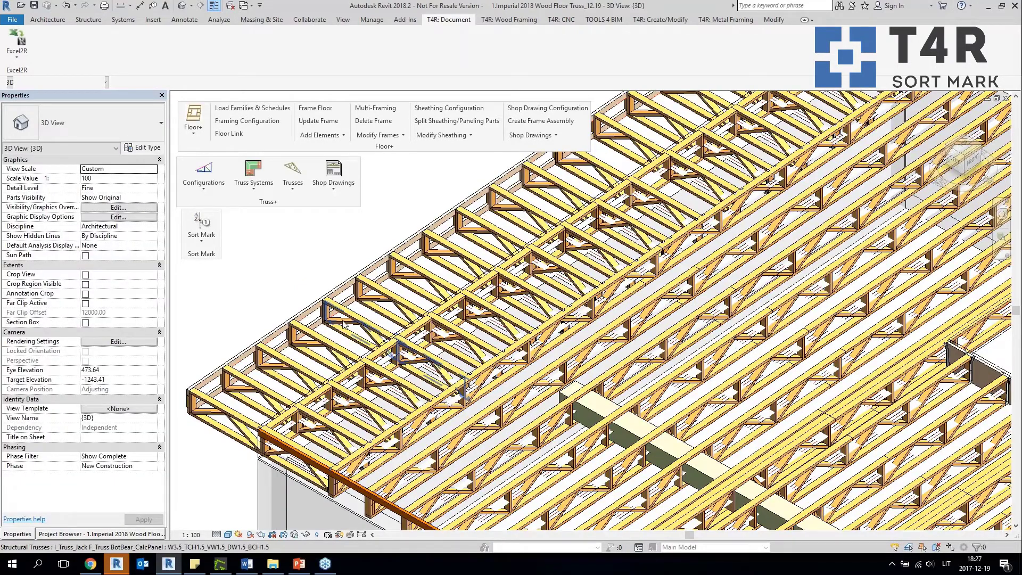
pyautogui.click(344, 322)
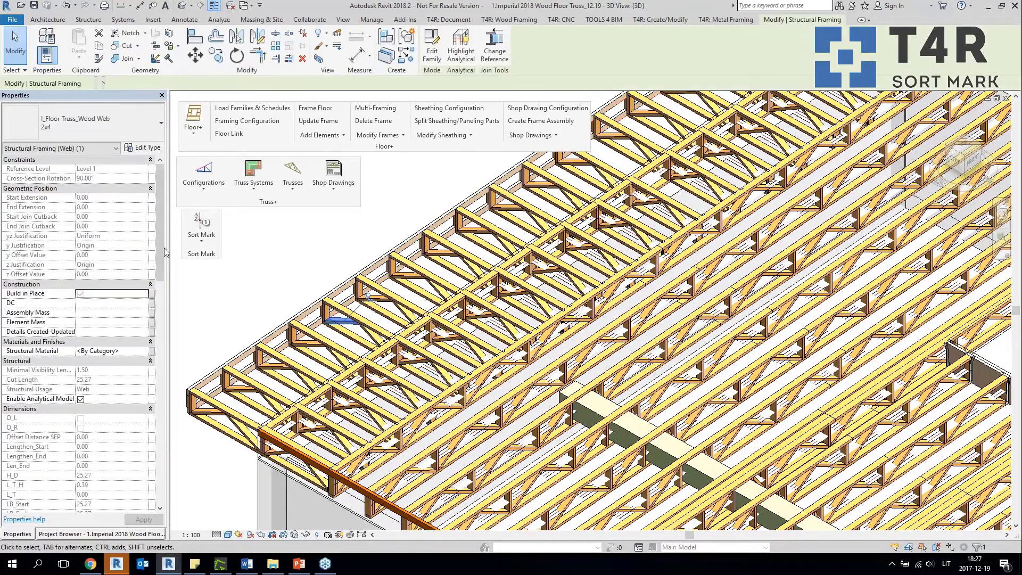
pyautogui.moveTo(160, 243); pyautogui.dragTo(151, 429)
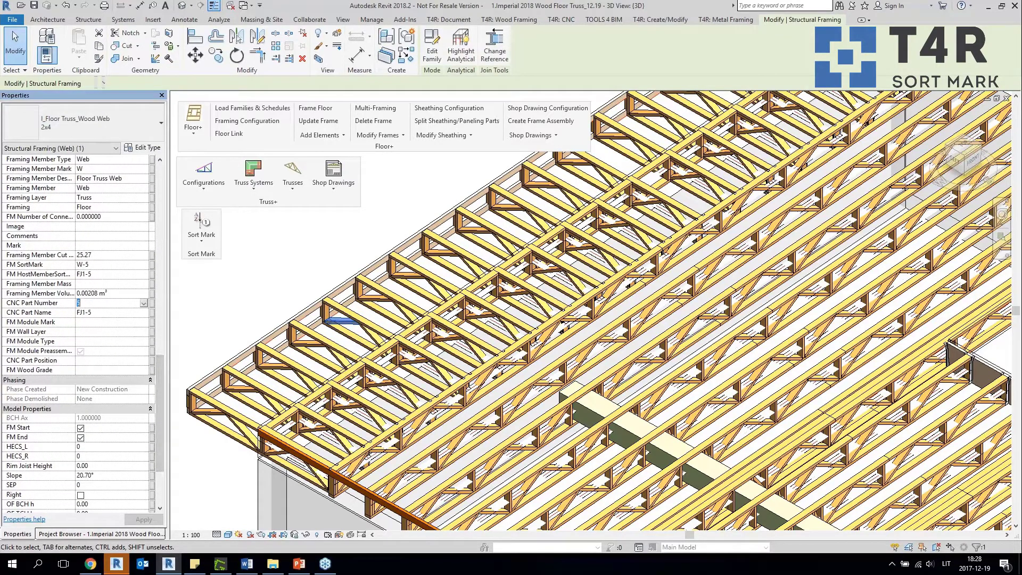
pyautogui.press('Tab')
pyautogui.press('Escape')
pyautogui.press('Escape')
# Detach the T4R Hundegger BVX CNC Exporter tools and place them over the model view beside the Sort Mark tools.
pyautogui.scroll(-5, 445, 294)
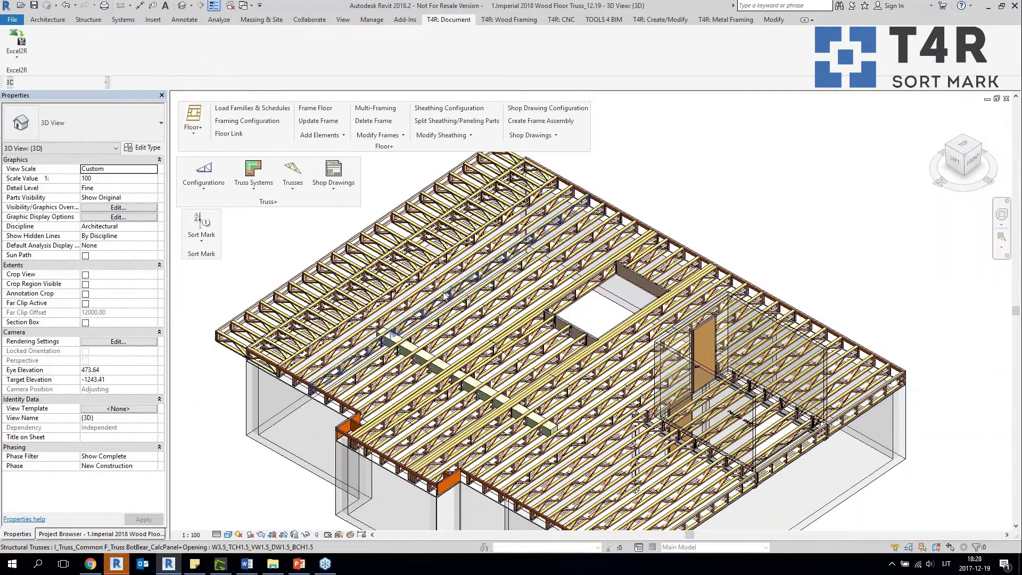
pyautogui.scroll(-3, 520, 352)
pyautogui.moveTo(446, 296); pyautogui.dragTo(465, 350, button='middle')
pyautogui.scroll(4, 464, 351)
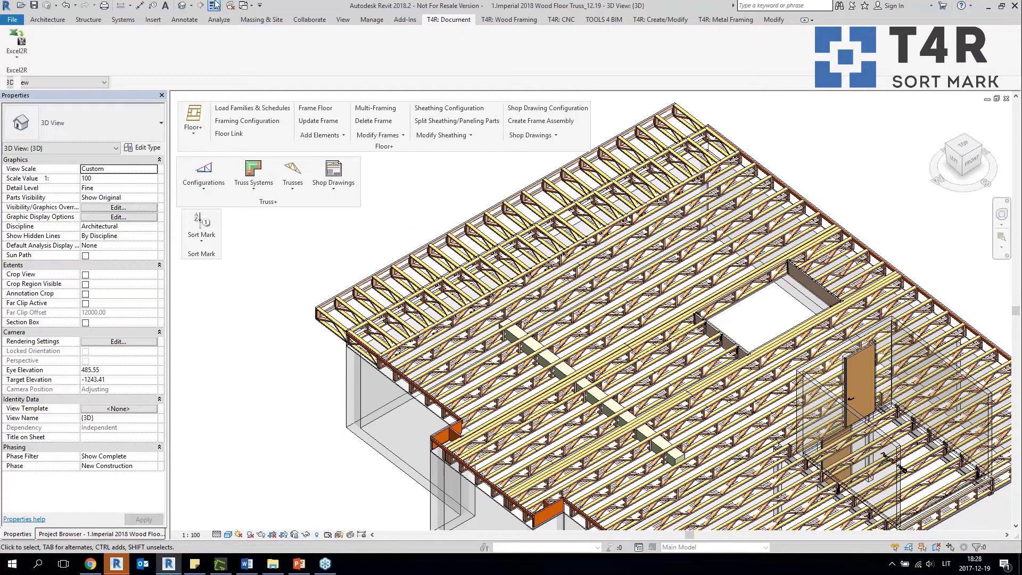
pyautogui.click(567, 21)
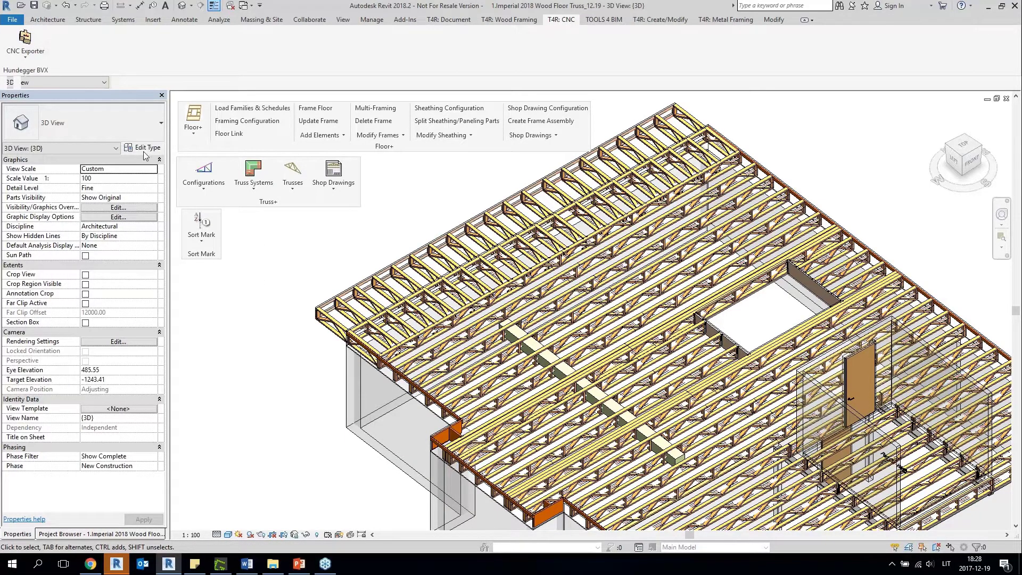
pyautogui.moveTo(12, 74); pyautogui.dragTo(260, 266)
pyautogui.moveTo(324, 290); pyautogui.dragTo(313, 279, button='middle')
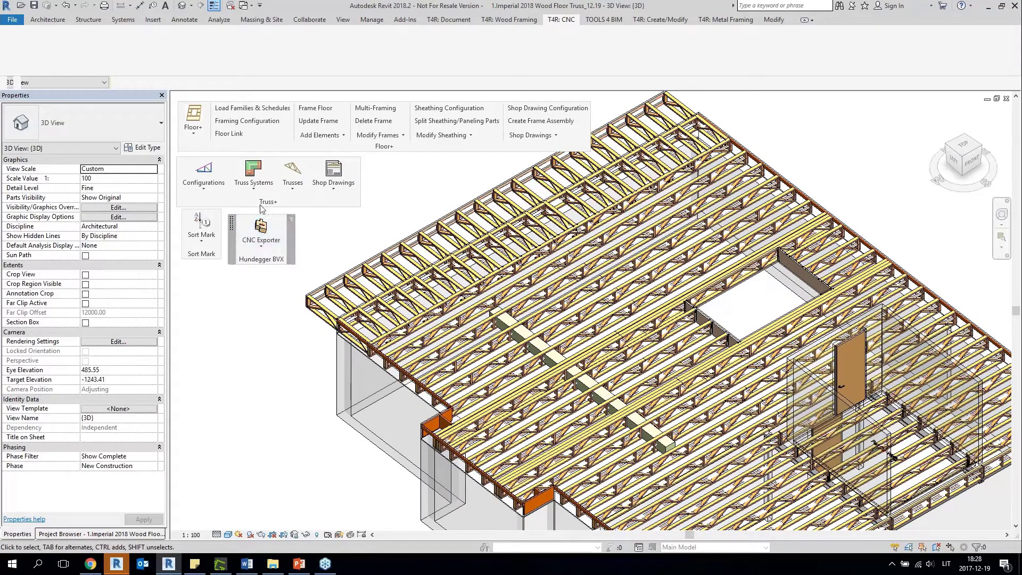
# Export a truss to CNC with the CNC Exporter and close the list of exported files.
pyautogui.click(263, 247)
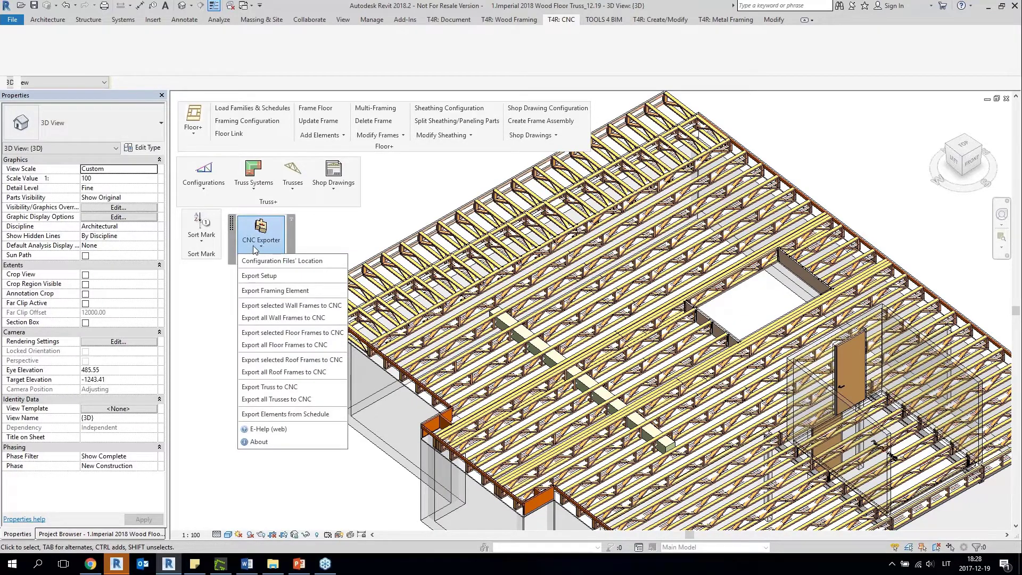
pyautogui.click(290, 388)
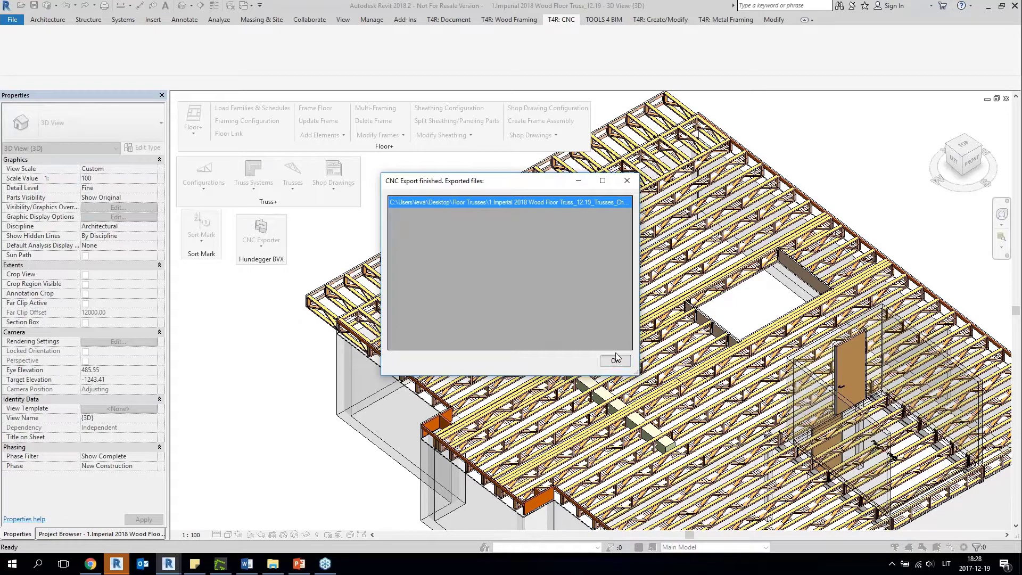
pyautogui.click(615, 362)
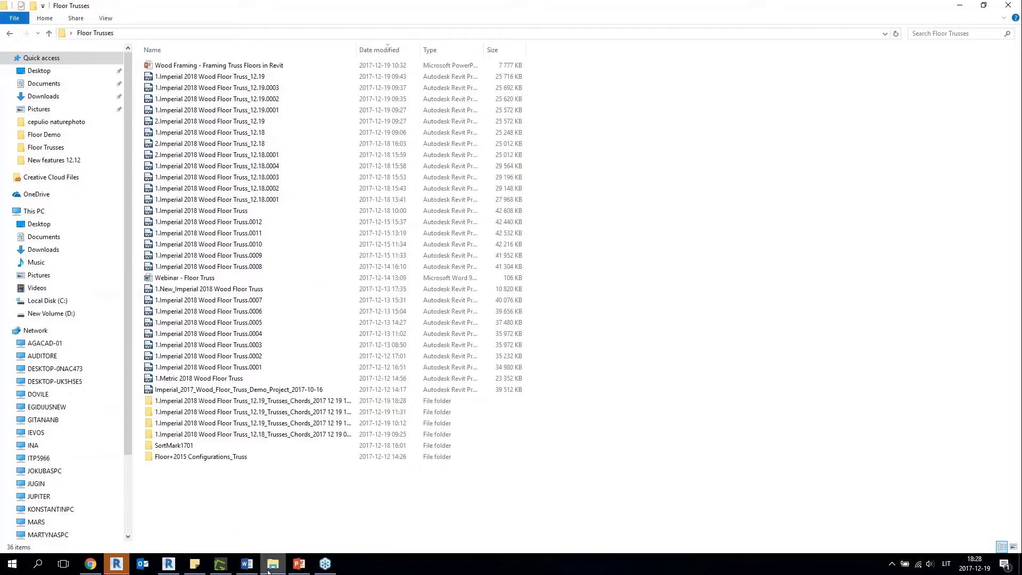
# In File Explorer, open the newest Trusses_Chords export folder in Floor Trusses and open Truss_FC3-1.bvx in Hundegger SC 1.
pyautogui.click(348, 402)
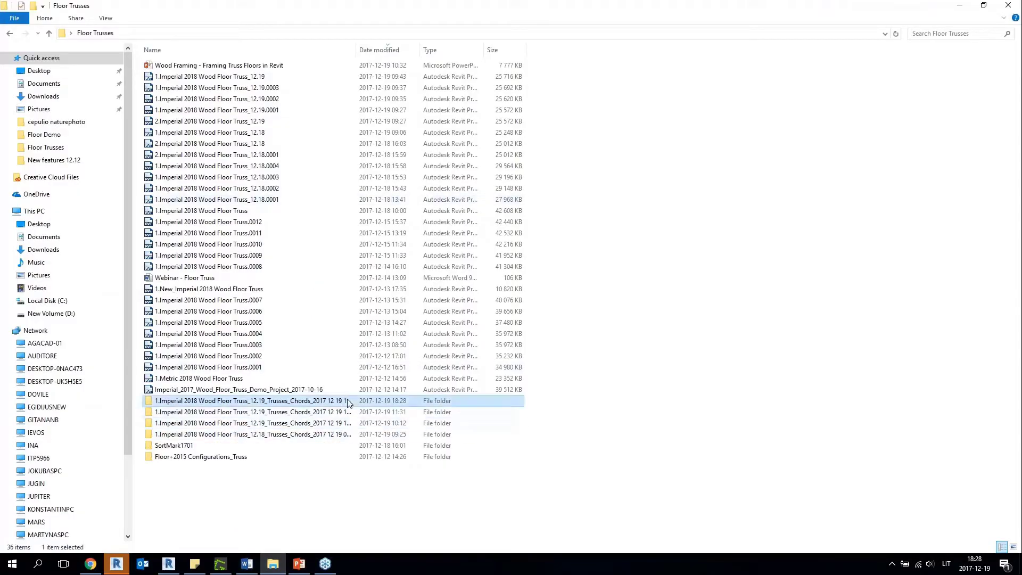
pyautogui.doubleClick(273, 402)
pyautogui.doubleClick(171, 68)
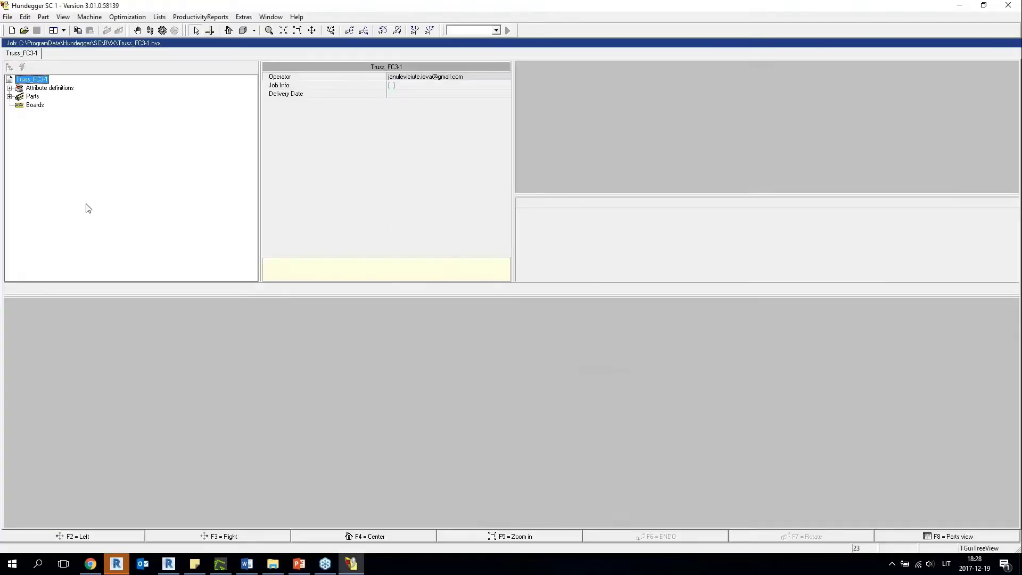
# Expand the parts of Truss_FC3-1 and inspect the geometry and data of parts 00001, 00002, 00003 and 00010.
pyautogui.click(9, 96)
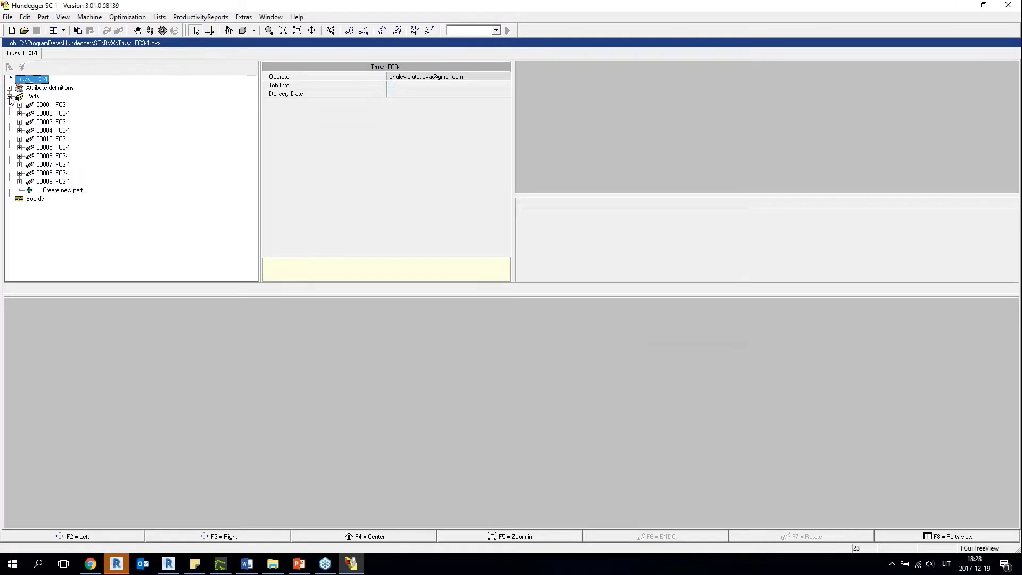
pyautogui.click(52, 104)
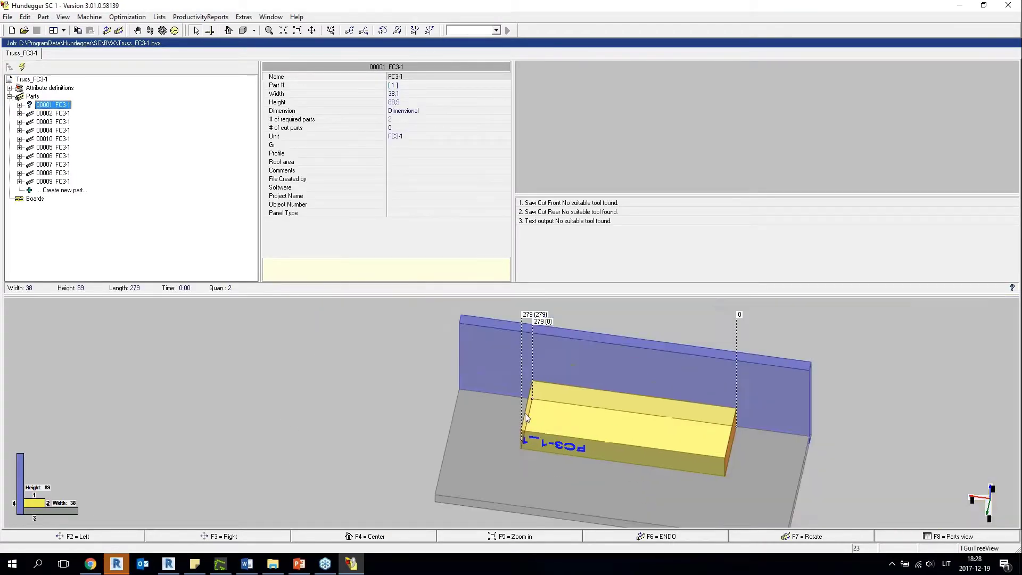
pyautogui.click(55, 113)
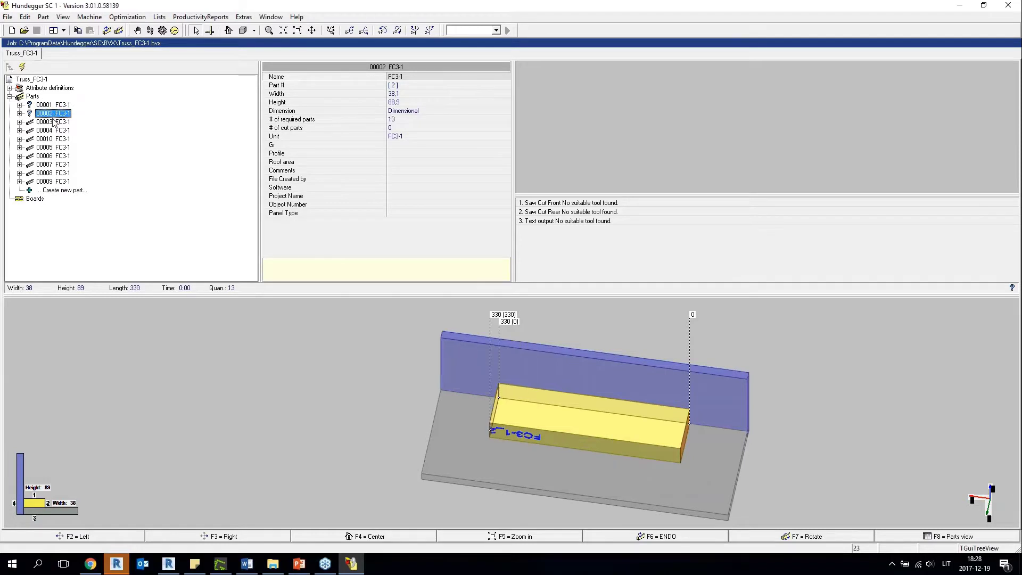
pyautogui.click(54, 122)
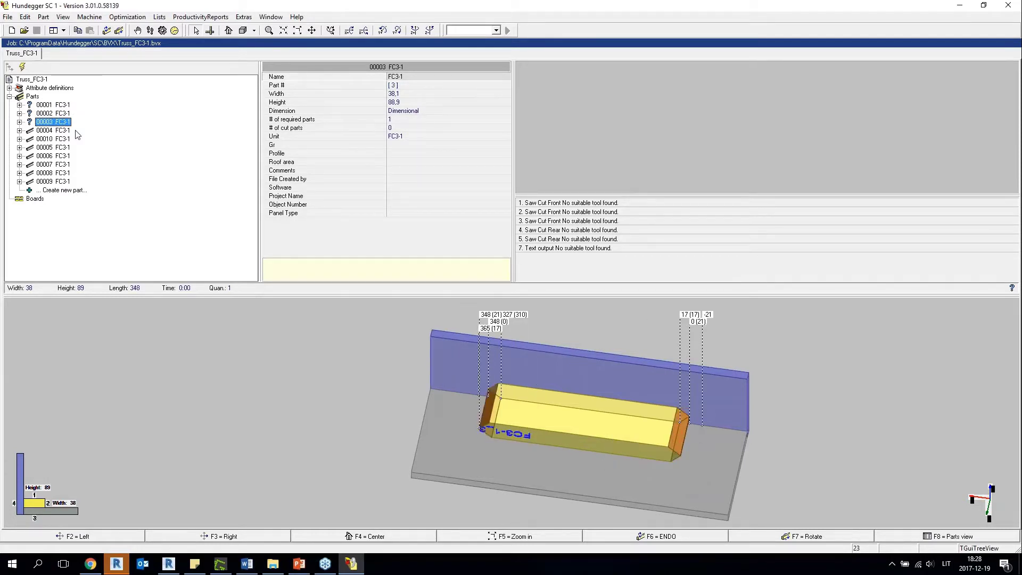
pyautogui.click(52, 138)
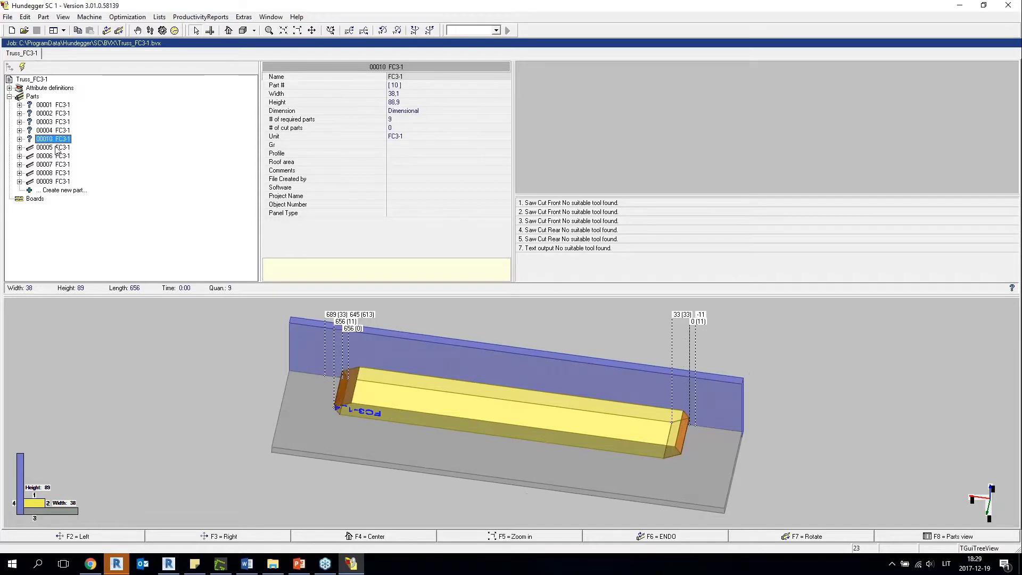
# Inspect the geometry and data of Truss_FC3-1 parts 00005 through 00009, and return to part 00010.
pyautogui.click(57, 148)
pyautogui.click(57, 156)
pyautogui.click(57, 164)
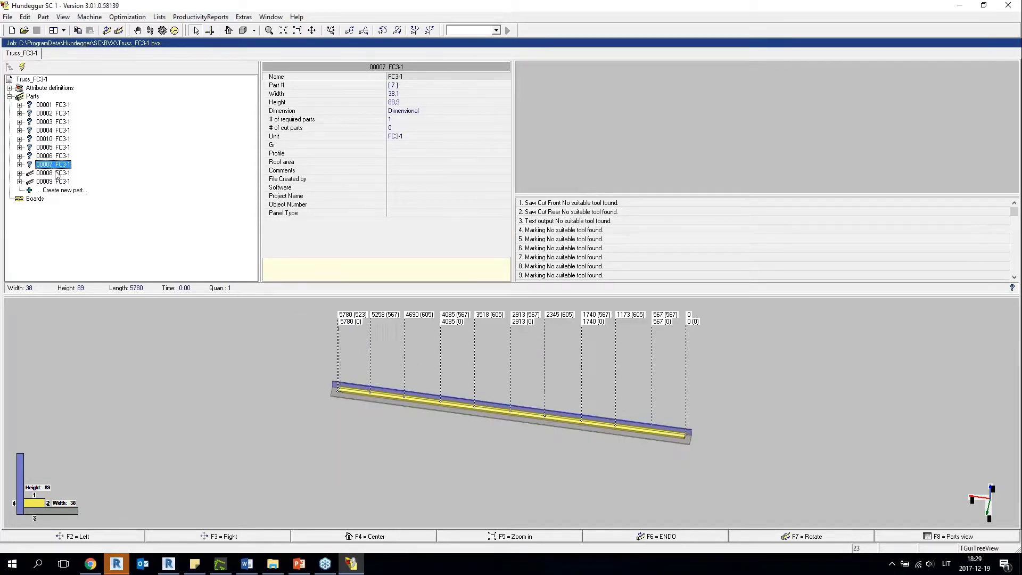
pyautogui.click(56, 173)
pyautogui.click(57, 181)
pyautogui.click(56, 156)
pyautogui.click(55, 147)
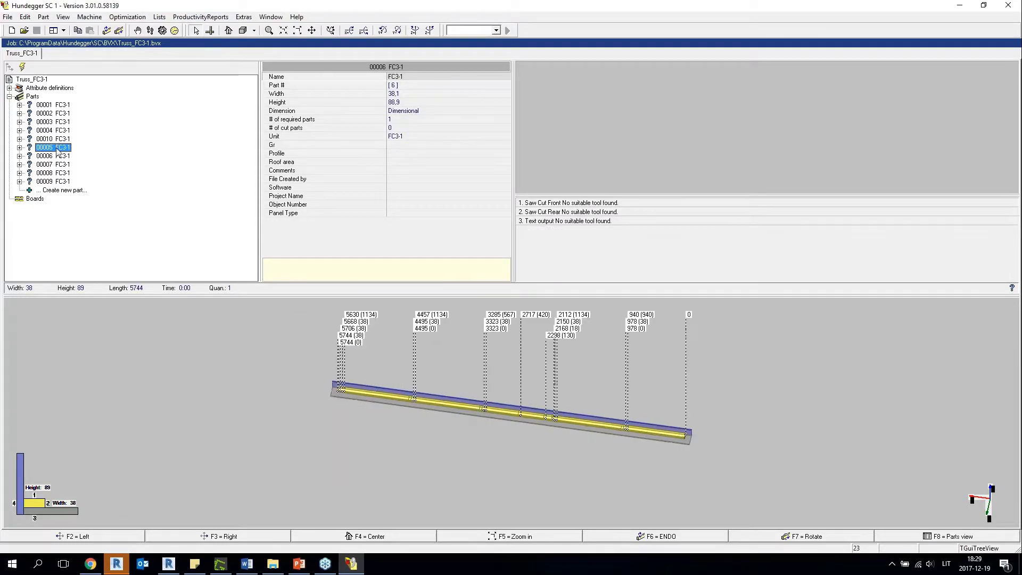
pyautogui.click(56, 158)
pyautogui.click(56, 137)
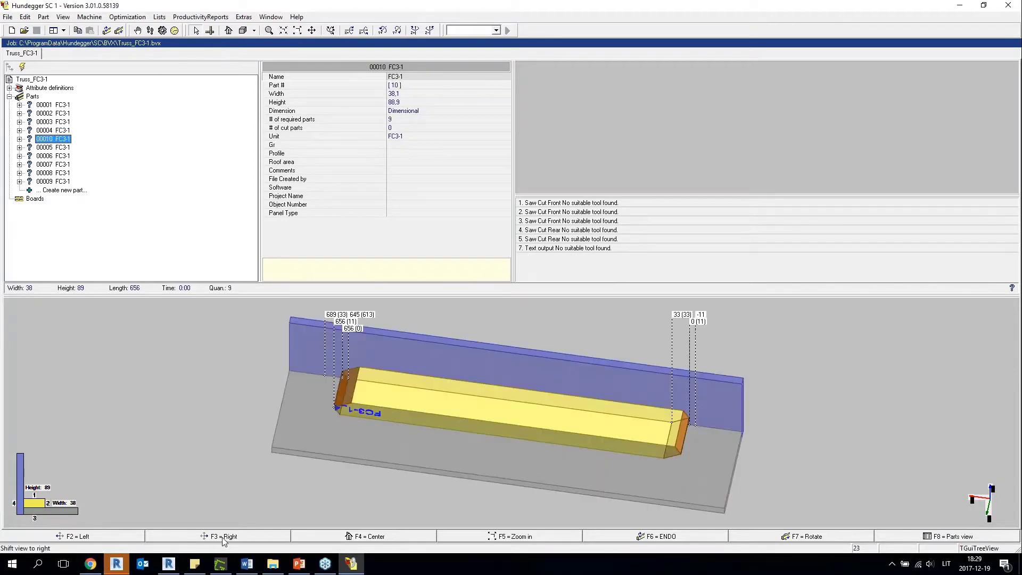
# Switch back to the Revit wood floor truss model and open the Truss+ Shop Drawing Configuration.
pyautogui.click(121, 565)
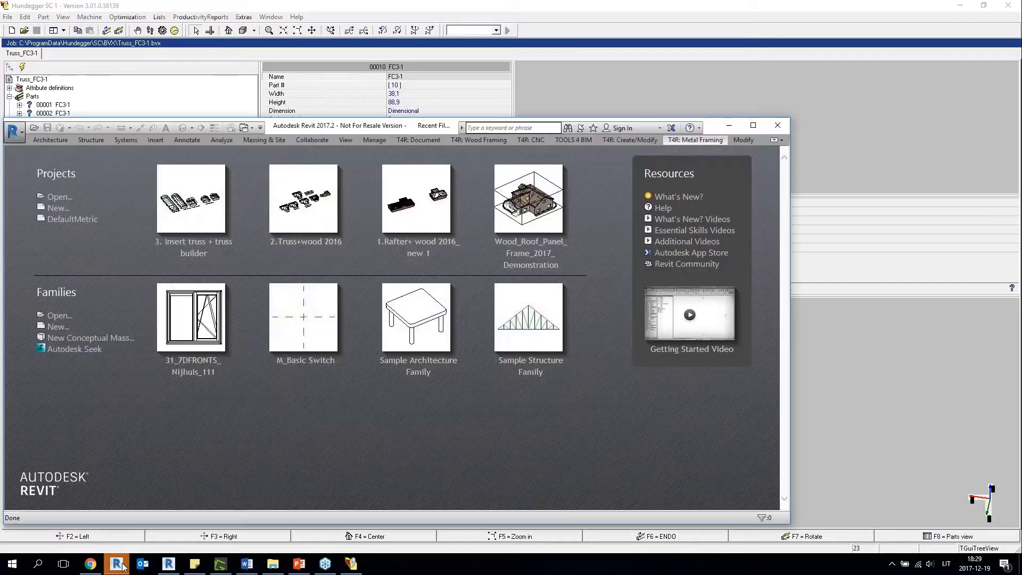
pyautogui.click(168, 564)
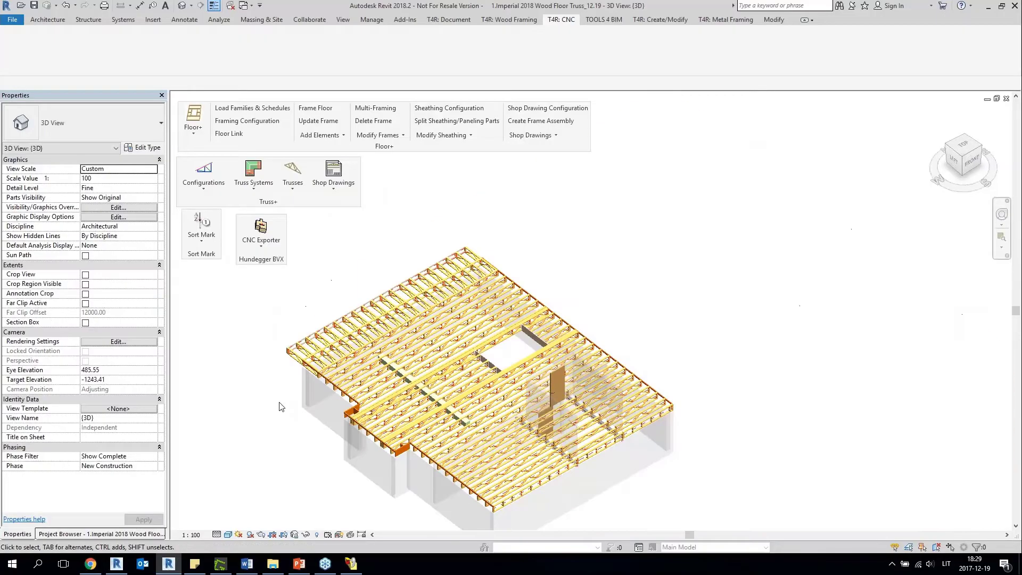
pyautogui.keyDown('shift'); pyautogui.moveTo(646, 269); pyautogui.dragTo(783, 261, button='middle'); pyautogui.keyUp('shift')
pyautogui.click(328, 183)
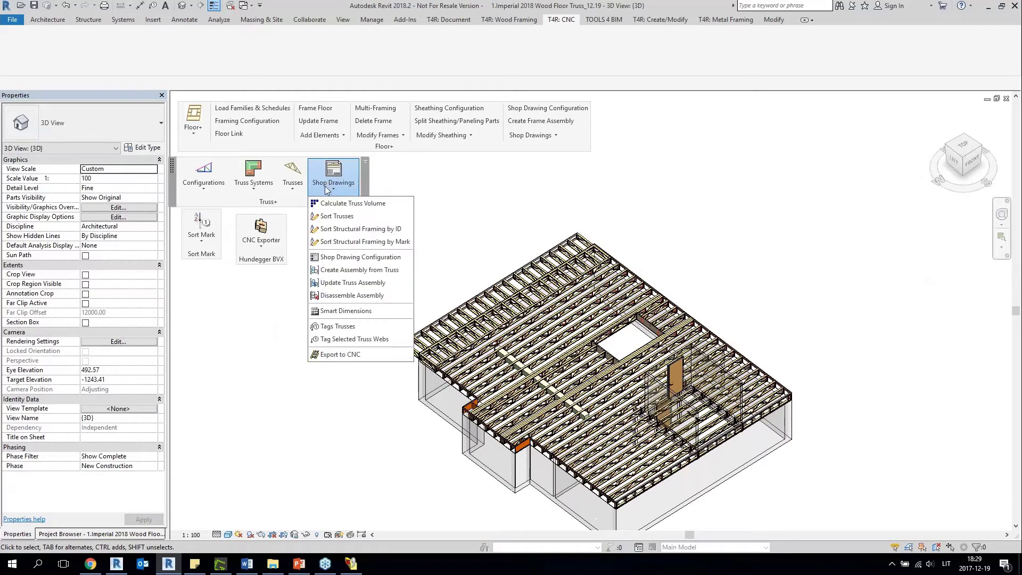
pyautogui.click(347, 270)
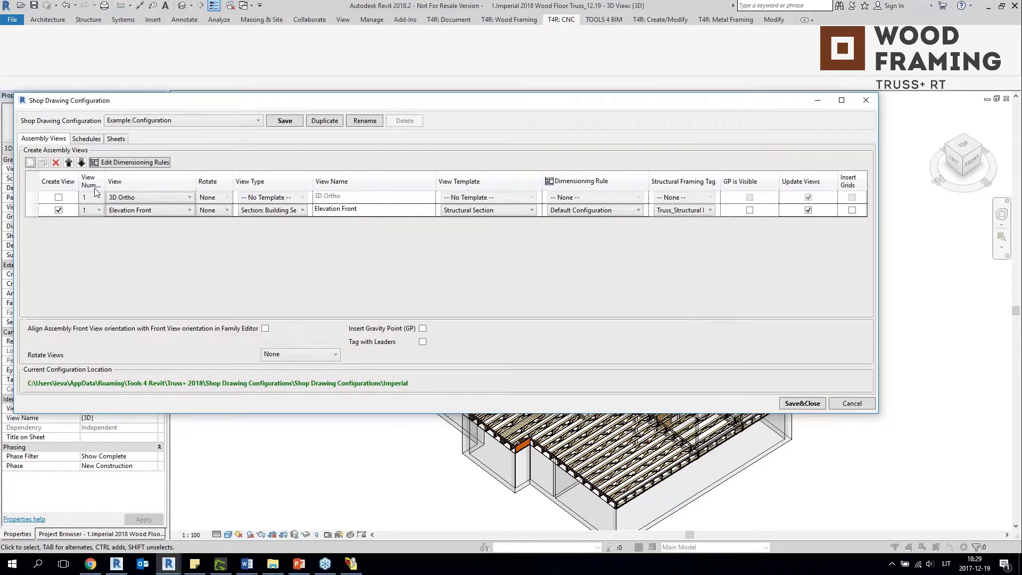
# Review the schedule and sheet settings of Example Configuration and close the Shop Drawing Configuration.
pyautogui.click(86, 139)
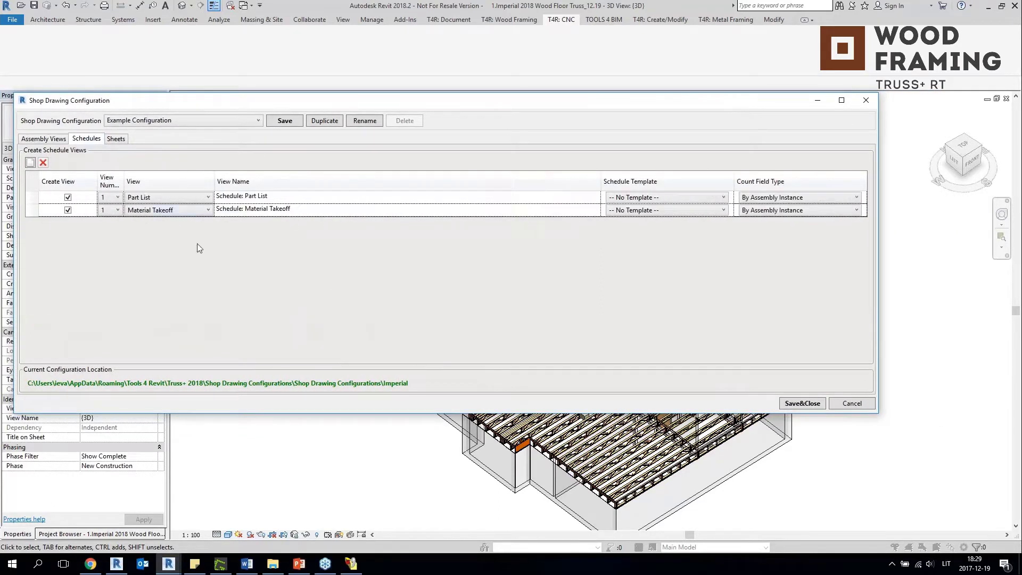
pyautogui.click(251, 122)
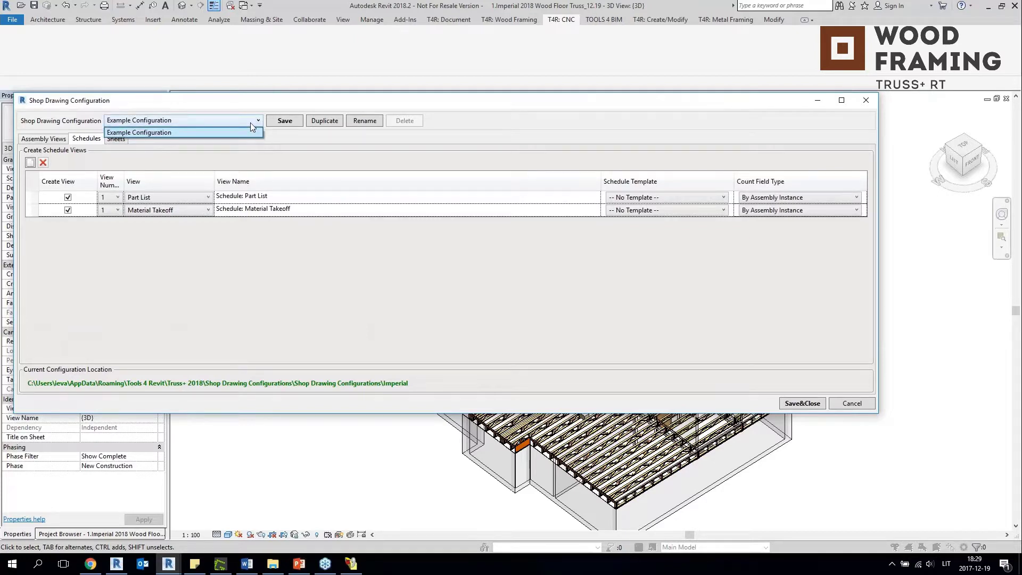
pyautogui.click(251, 124)
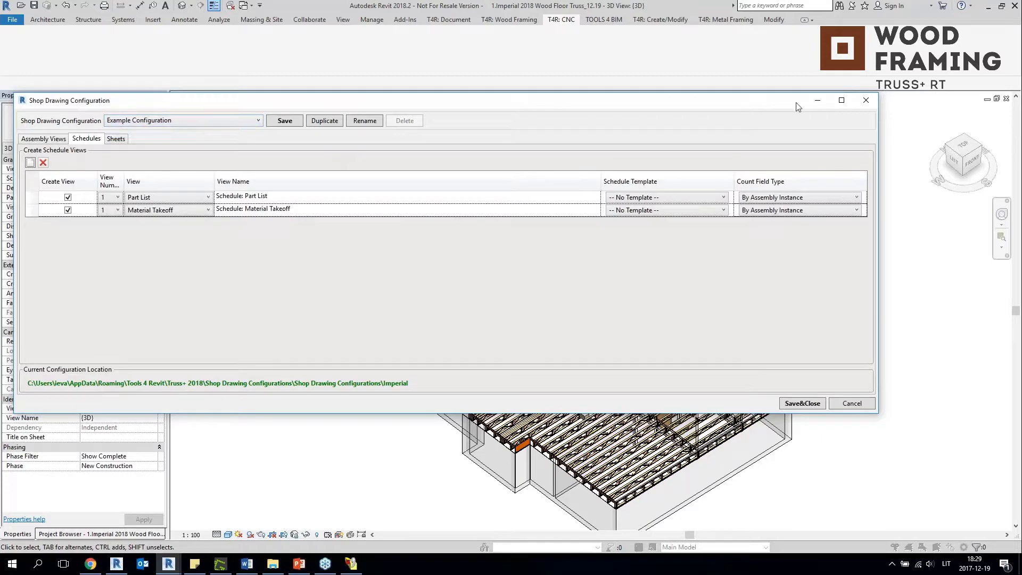
pyautogui.moveTo(804, 100); pyautogui.dragTo(637, 104)
pyautogui.click(111, 141)
pyautogui.click(757, 105)
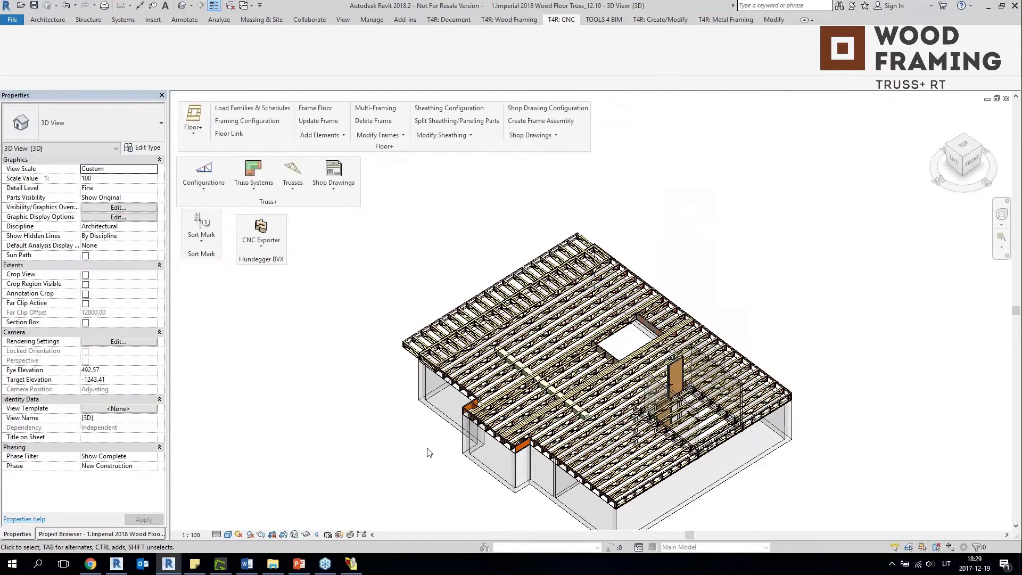
# Create an assembly from floor truss FC3-1 with Create Assembly from Truss.
pyautogui.scroll(2, 451, 337)
pyautogui.scroll(2, 452, 340)
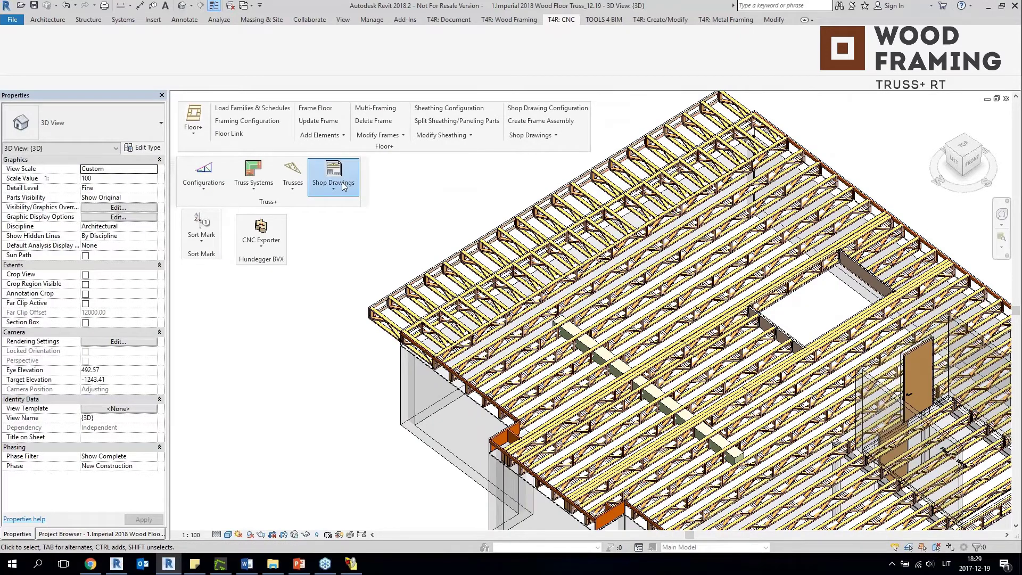
pyautogui.click(340, 184)
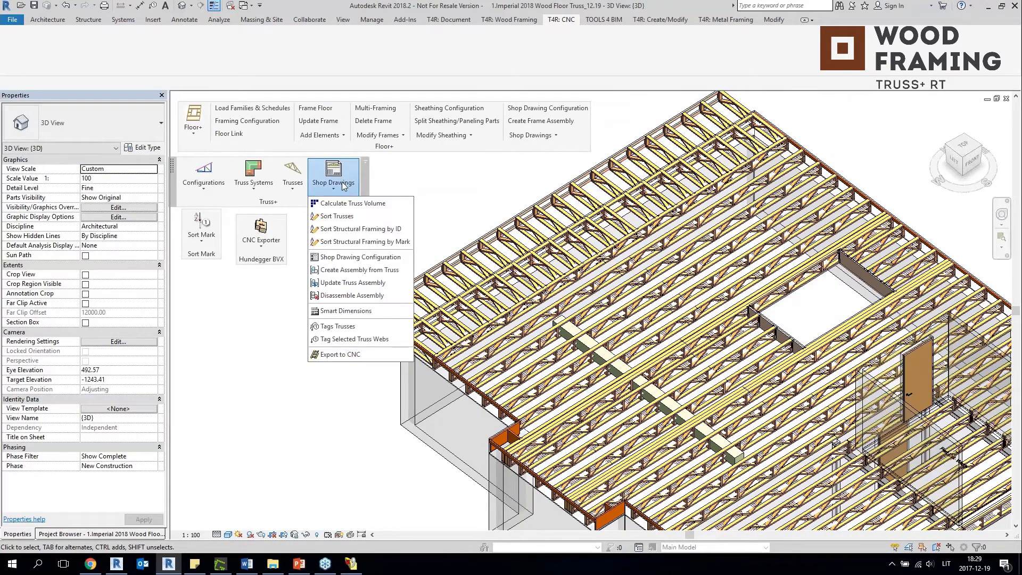
pyautogui.click(391, 272)
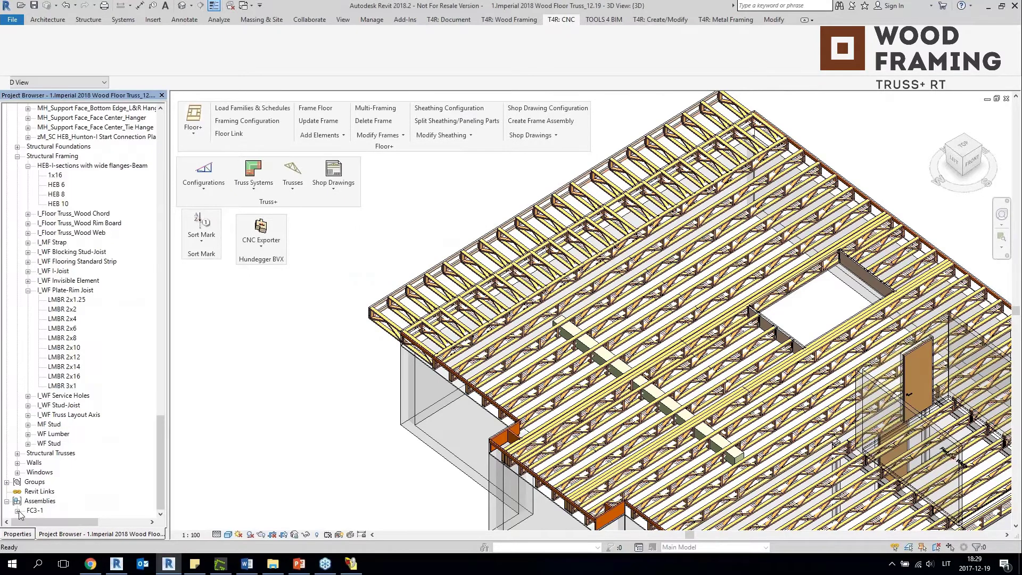
# Open the FC3-1 assembly's Material Takeoff schedule, return the CNC Exporter tools to the ribbon, and move the Truss+ and Floor+ tools clear of the schedule.
pyautogui.doubleClick(64, 481)
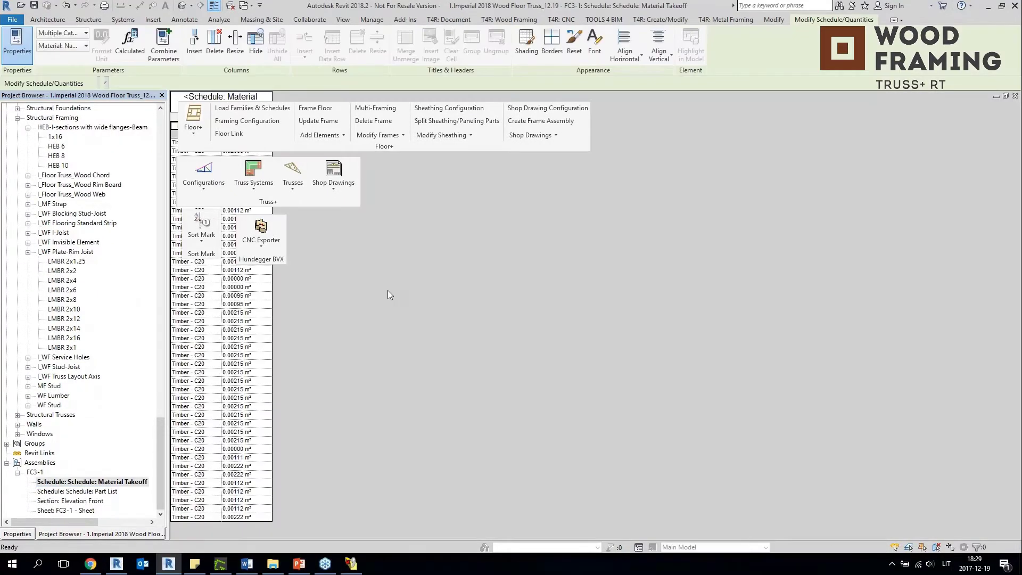
pyautogui.moveTo(254, 261); pyautogui.dragTo(650, 415)
pyautogui.moveTo(197, 251); pyautogui.dragTo(599, 194)
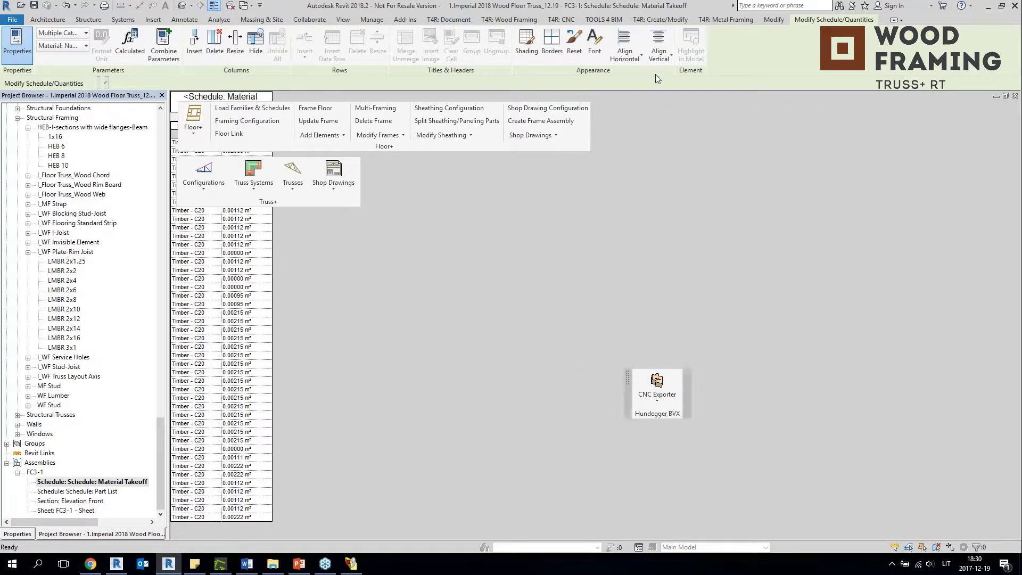
pyautogui.moveTo(654, 412); pyautogui.dragTo(692, 59)
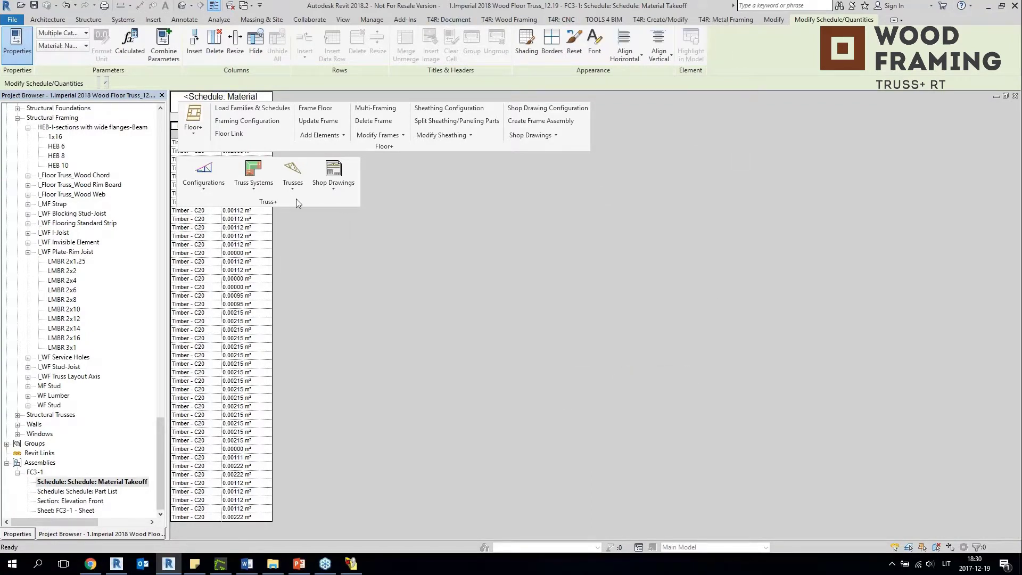
pyautogui.moveTo(275, 204); pyautogui.dragTo(613, 304)
pyautogui.moveTo(390, 151); pyautogui.dragTo(730, 240)
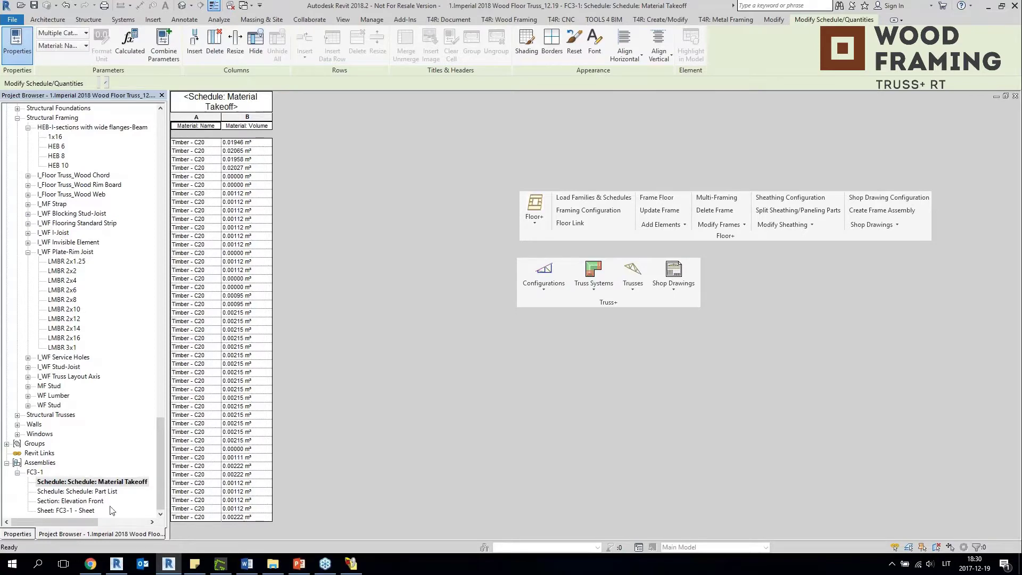
# Examine the FC3-1 Part List schedule and the member tags and dimensions along the whole truss in section Elevation Front.
pyautogui.doubleClick(95, 491)
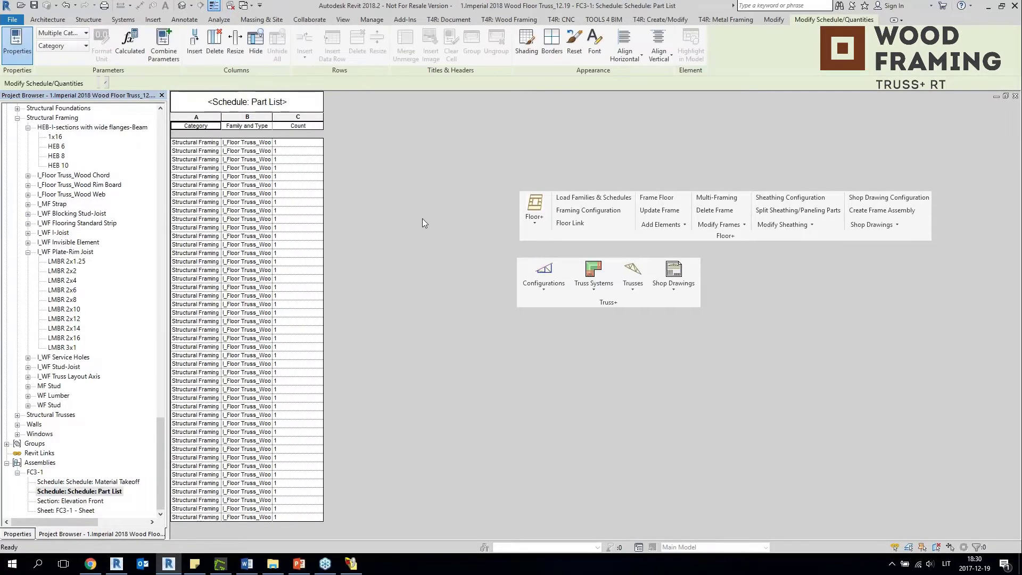
pyautogui.doubleClick(71, 501)
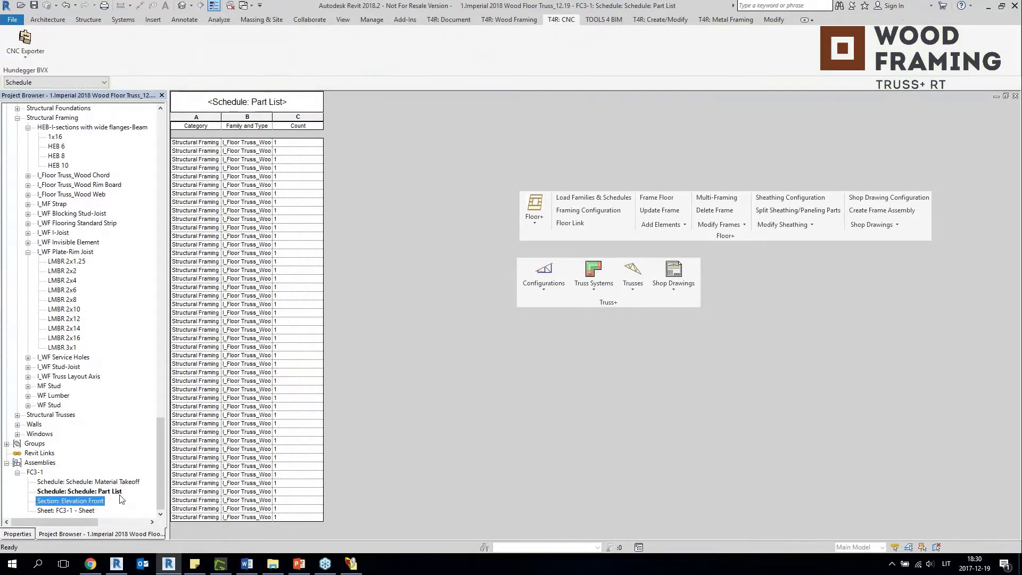
pyautogui.moveTo(456, 400); pyautogui.dragTo(429, 459, button='middle')
pyautogui.scroll(3, 236, 349)
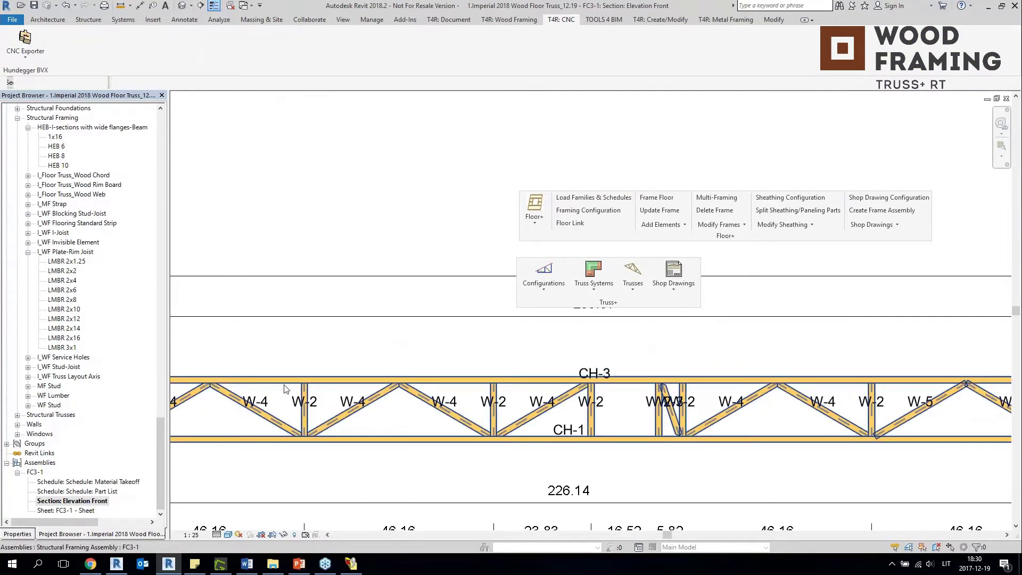
pyautogui.scroll(-2, 288, 391)
pyautogui.scroll(-1, 365, 436)
pyautogui.moveTo(366, 434); pyautogui.dragTo(390, 385, button='middle')
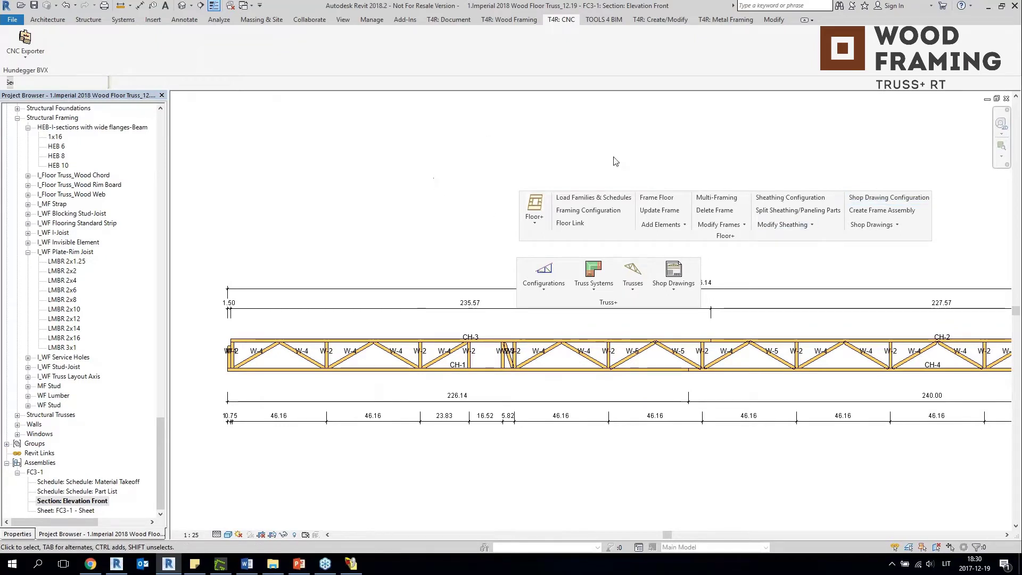
pyautogui.click(674, 290)
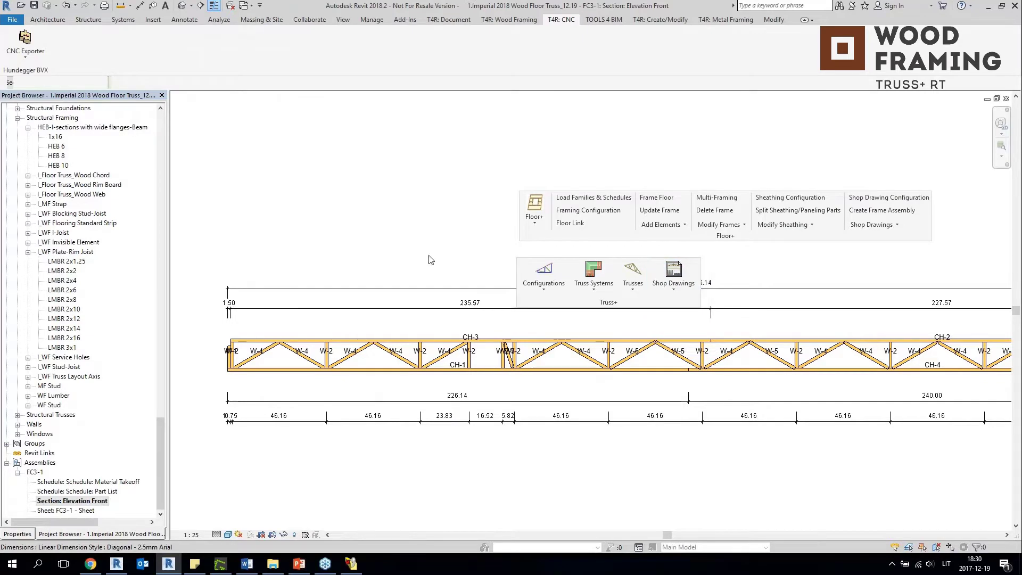
pyautogui.scroll(-3, 540, 353)
pyautogui.moveTo(540, 353); pyautogui.dragTo(376, 411, button='middle')
pyautogui.scroll(3, 486, 371)
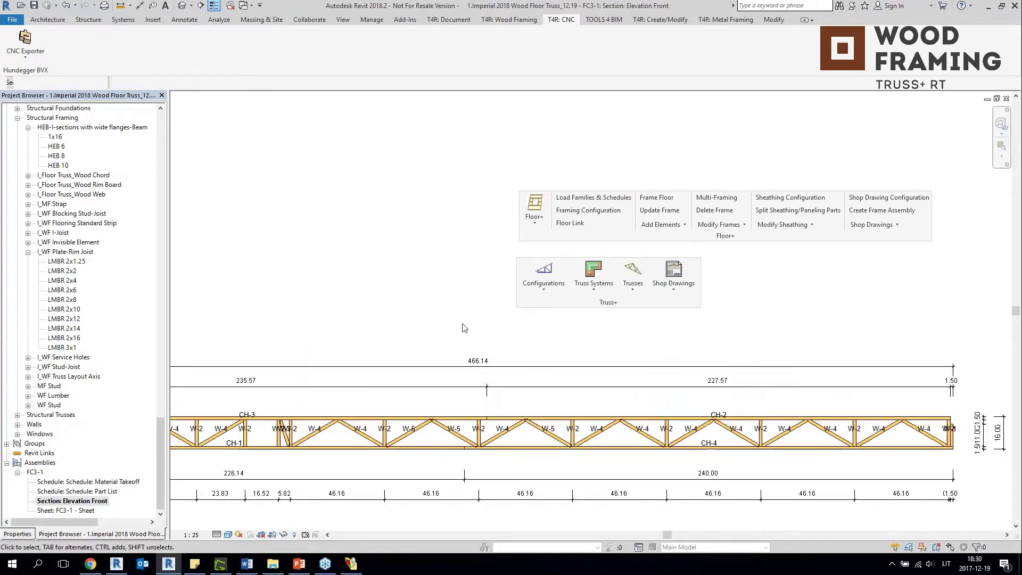
pyautogui.moveTo(592, 415); pyautogui.dragTo(376, 379, button='middle')
pyautogui.scroll(-2, 373, 374)
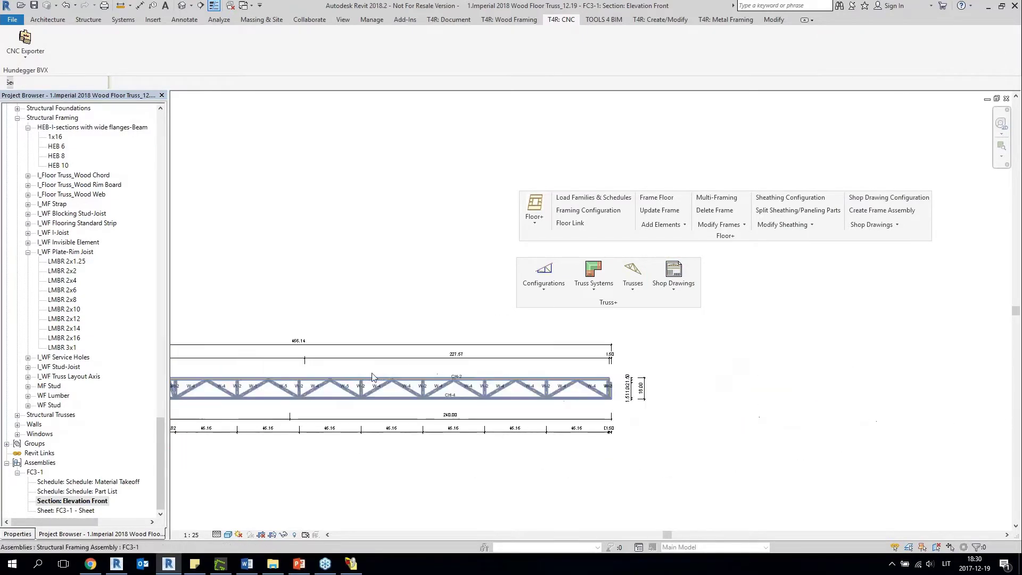
pyautogui.moveTo(312, 426); pyautogui.dragTo(506, 429, button='middle')
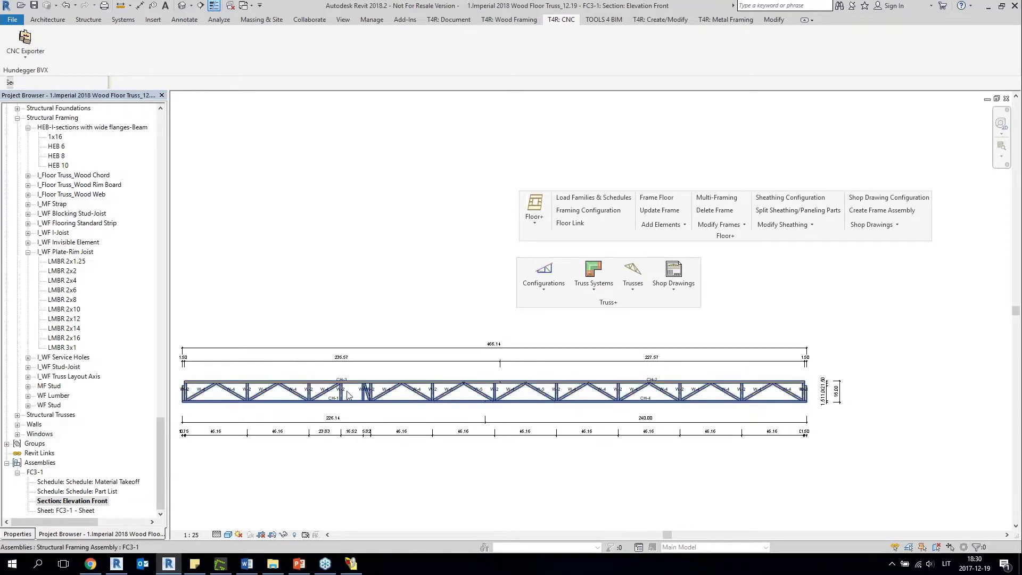
# Open the FC3-1 sheet and place the Material Takeoff schedule near its left edge, split into two columns.
pyautogui.doubleClick(77, 510)
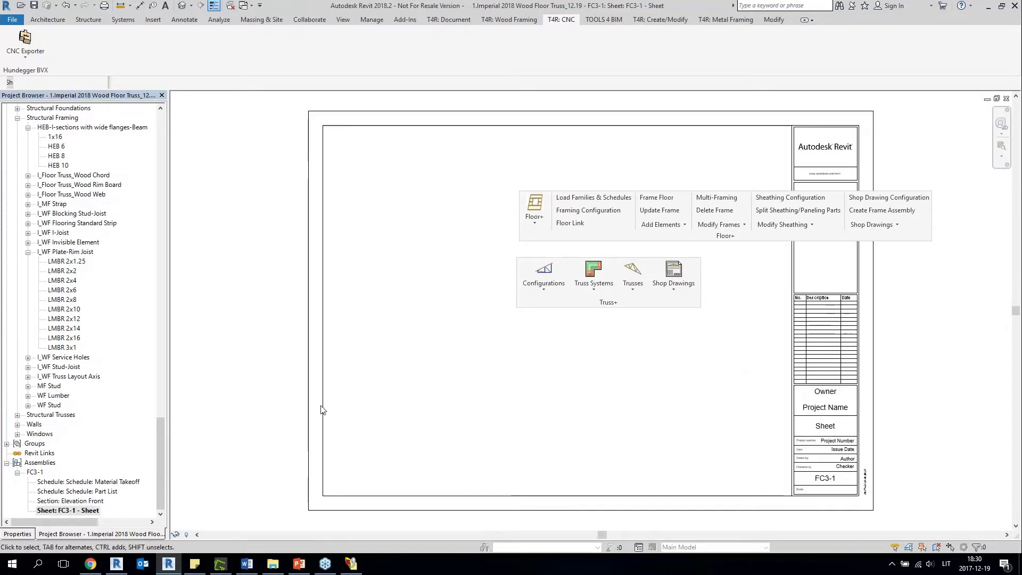
pyautogui.moveTo(70, 482); pyautogui.dragTo(366, 434)
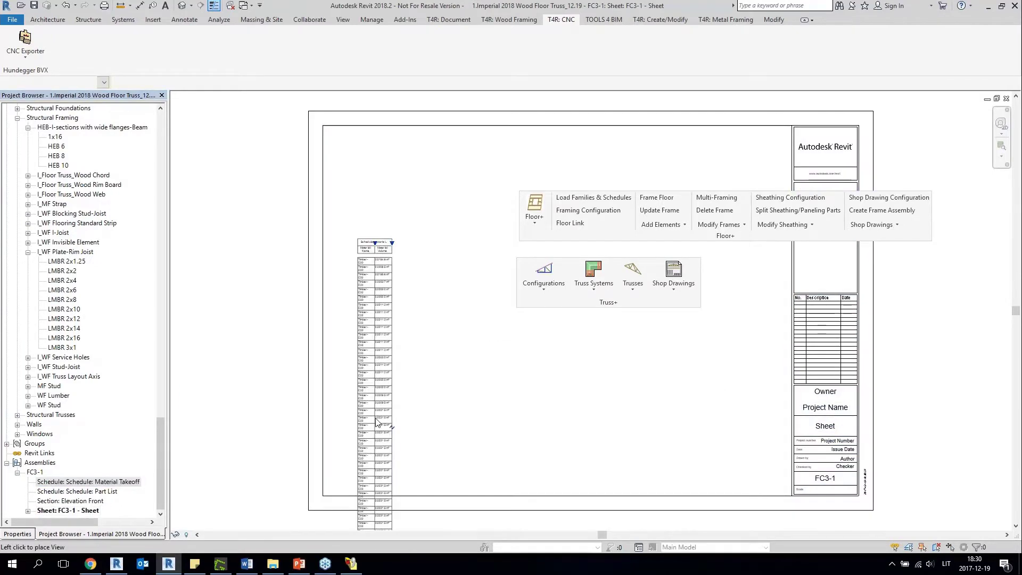
pyautogui.click(358, 318)
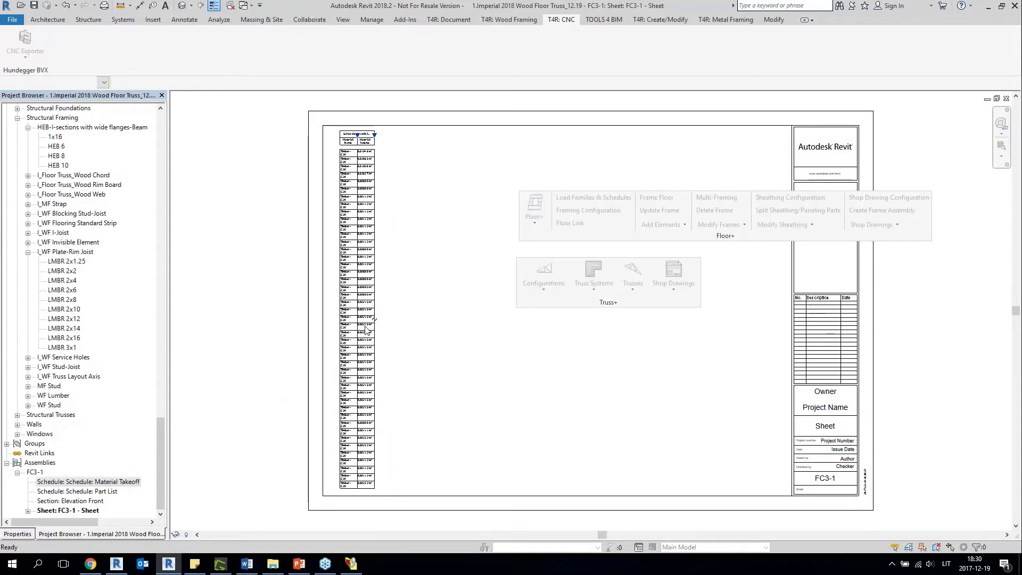
pyautogui.press('Escape')
# Place the Part List schedule beside the Material Takeoff on the FC3-1 sheet, split into two columns.
pyautogui.moveTo(111, 491); pyautogui.dragTo(482, 357)
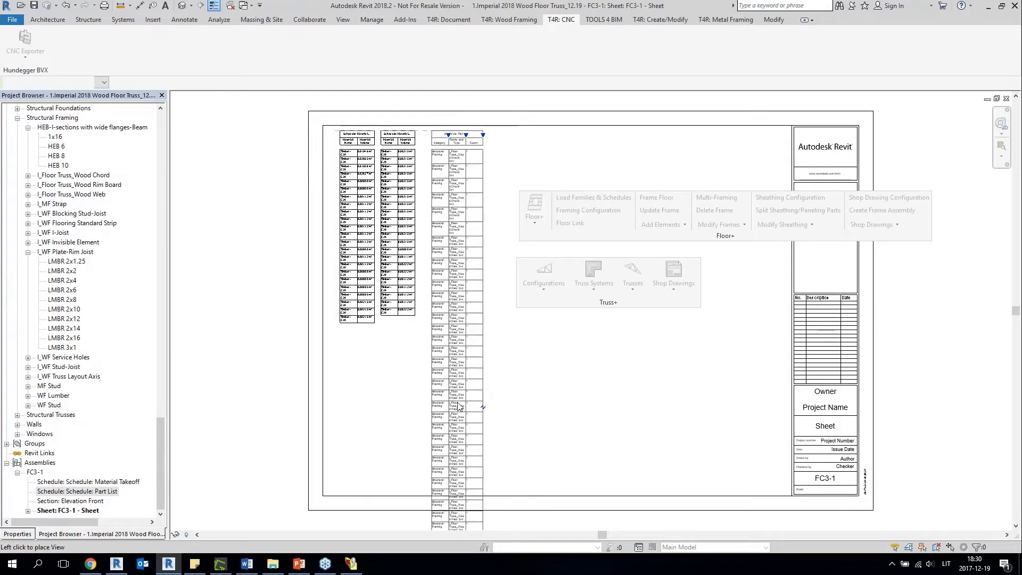
pyautogui.click(450, 362)
pyautogui.click(485, 413)
pyautogui.press('Escape')
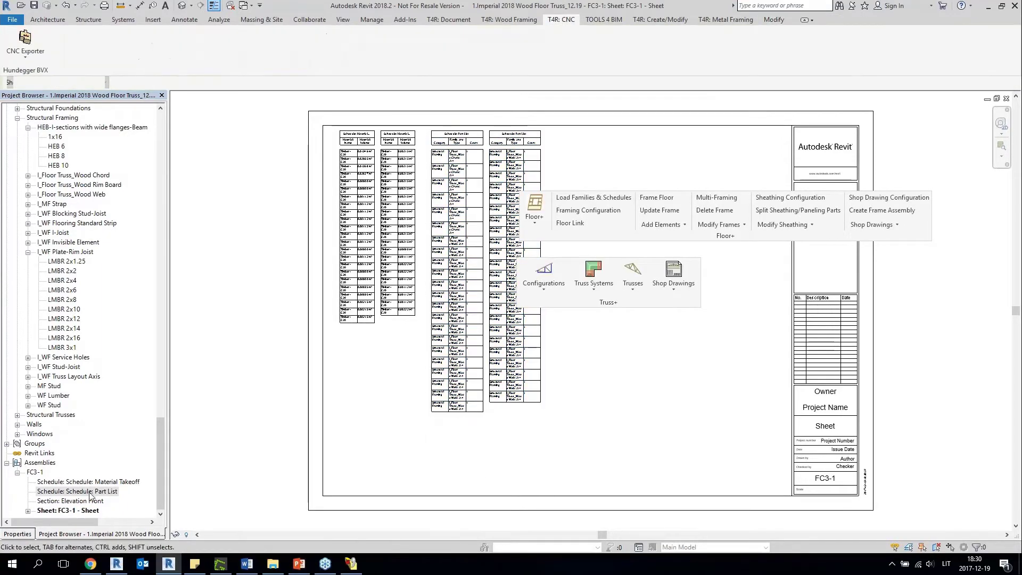
# Place the Elevation Front section below the schedules on the FC3-1 sheet and return to the 3D view.
pyautogui.click(78, 501)
pyautogui.moveTo(282, 494); pyautogui.dragTo(527, 455)
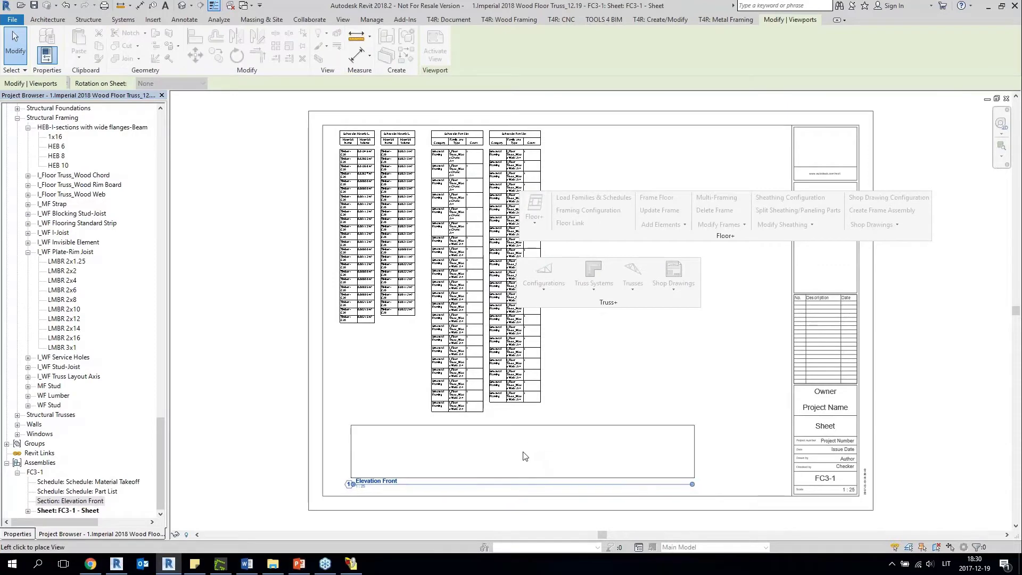
pyautogui.click(527, 455)
pyautogui.scroll(-3, 504, 305)
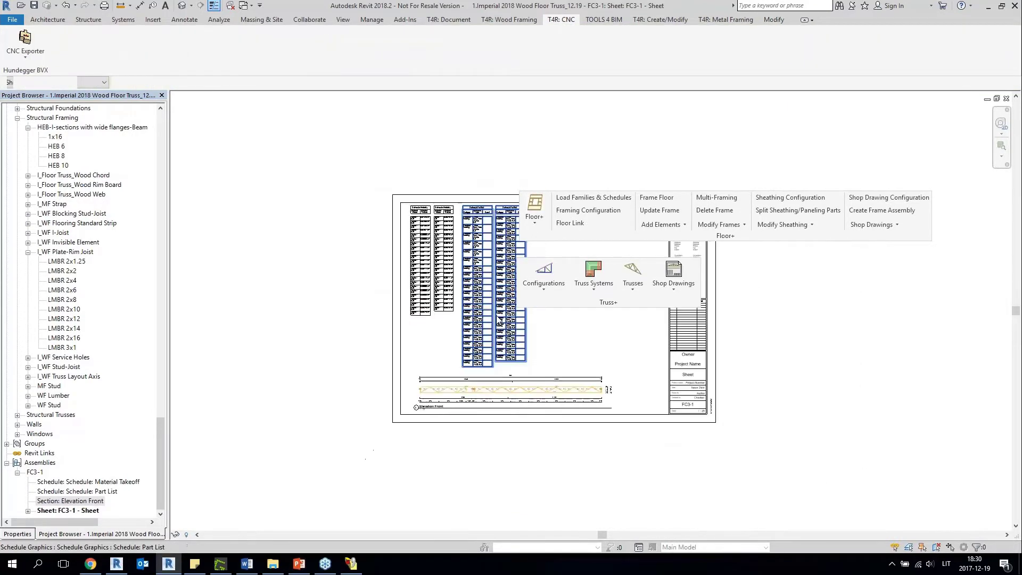
pyautogui.scroll(3, 499, 337)
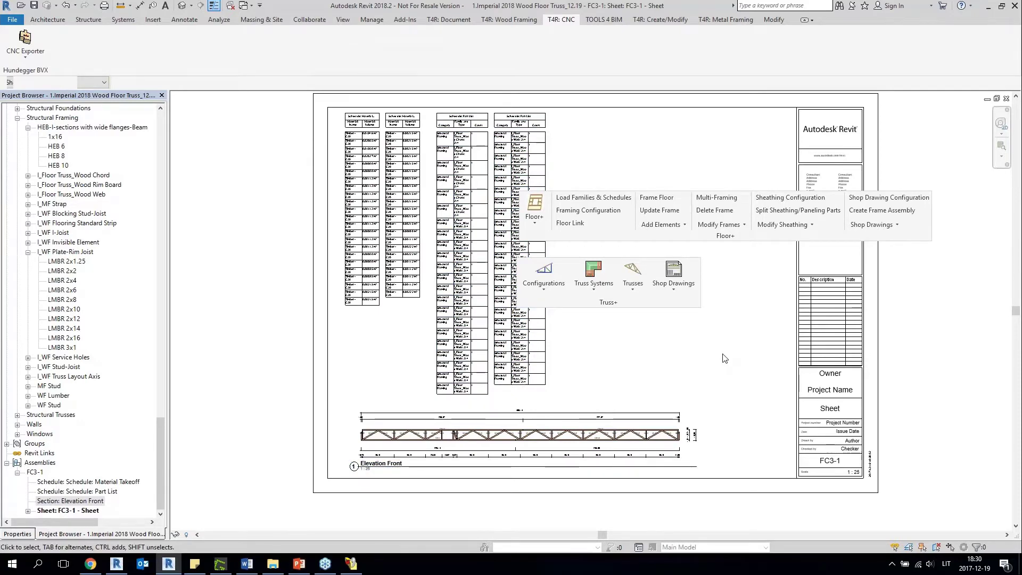
pyautogui.click(182, 7)
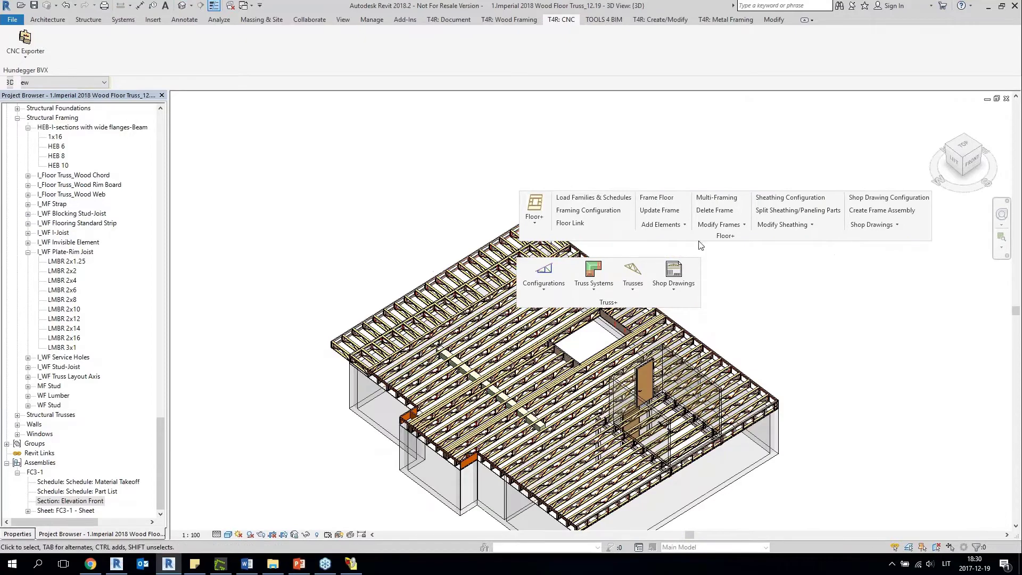
# Move the floating Floor+ and Truss+ tool groups clear of the floor truss model.
pyautogui.moveTo(523, 213); pyautogui.dragTo(195, 126)
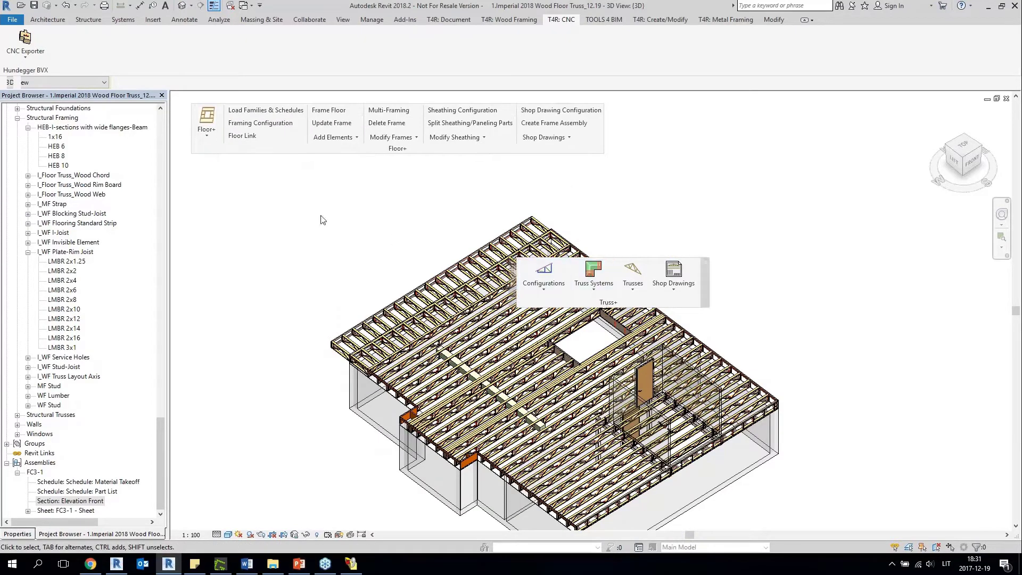
pyautogui.moveTo(622, 306); pyautogui.dragTo(302, 210)
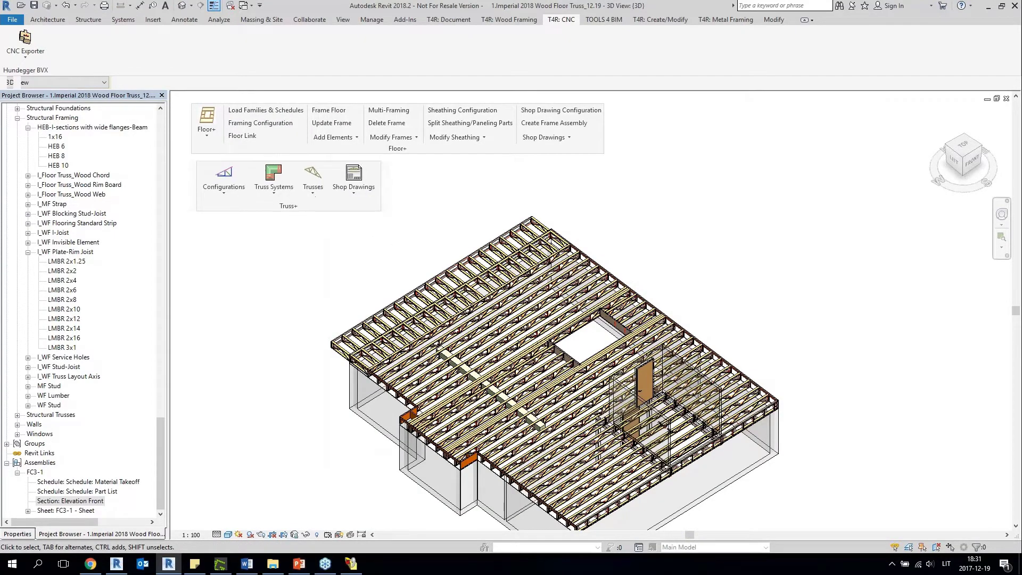
pyautogui.scroll(4, 647, 275)
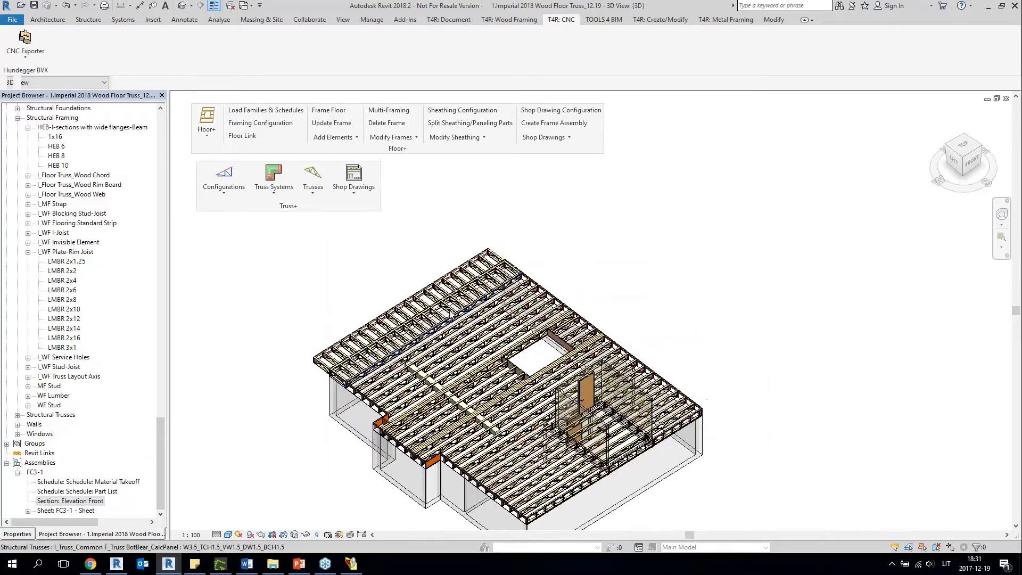
pyautogui.scroll(3, 479, 319)
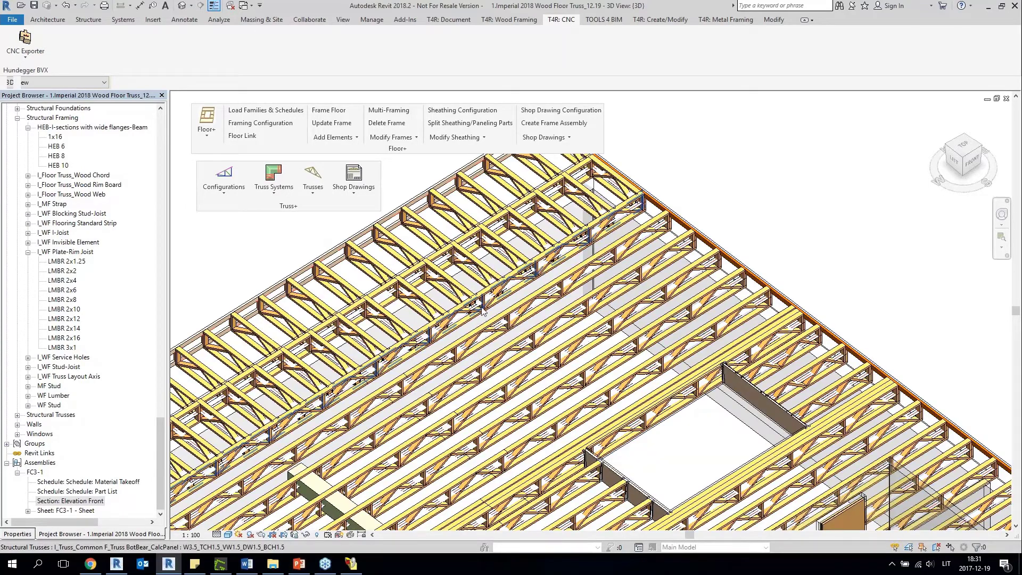
pyautogui.click(205, 130)
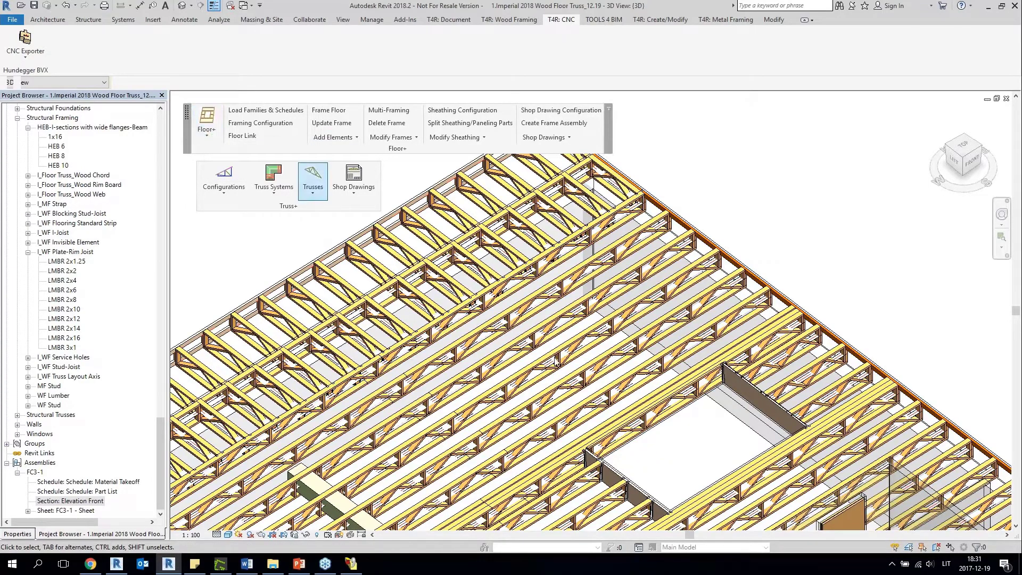
pyautogui.scroll(-2, 557, 343)
pyautogui.scroll(-1, 557, 342)
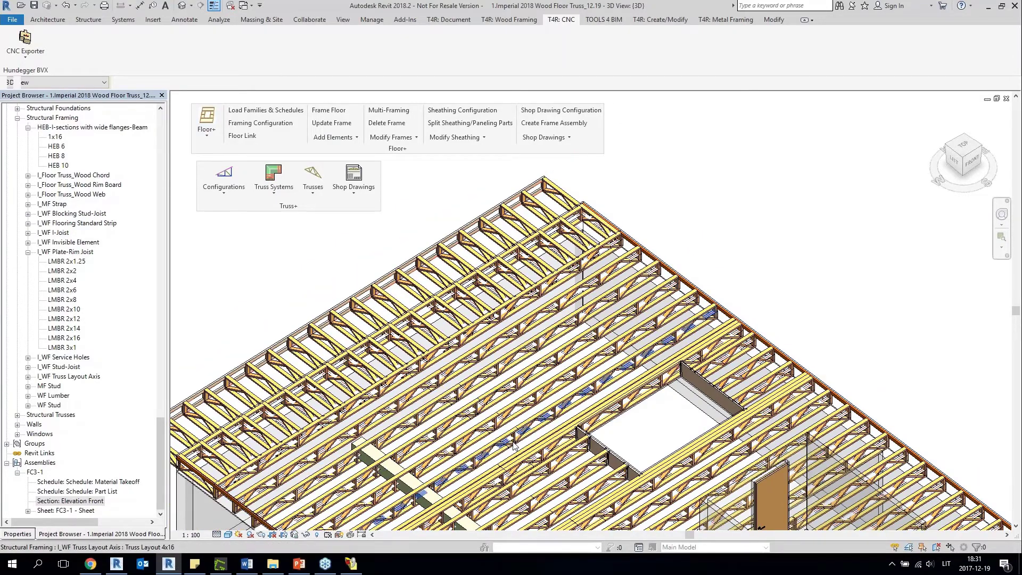
pyautogui.scroll(-2, 513, 444)
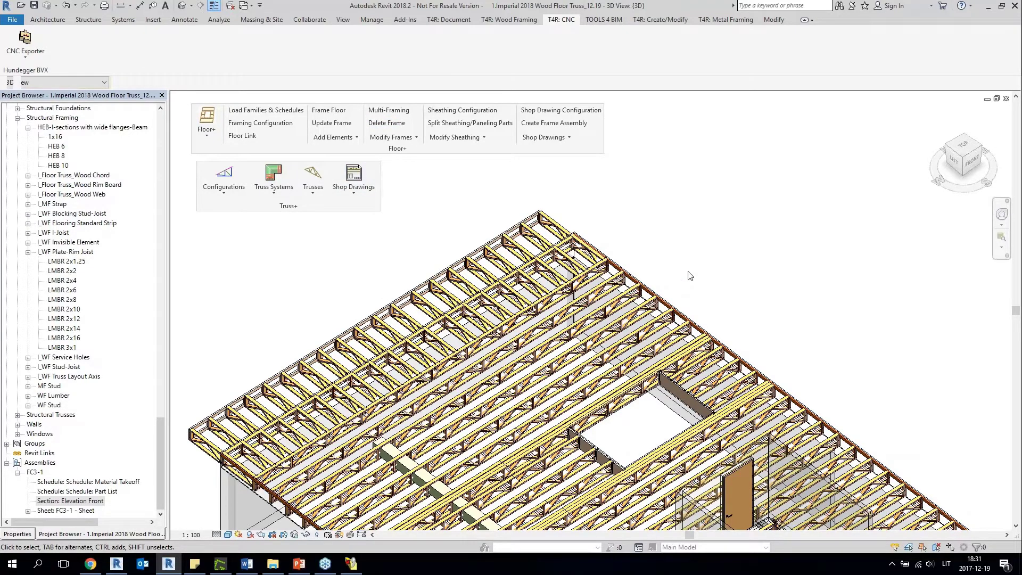
pyautogui.scroll(5, 598, 284)
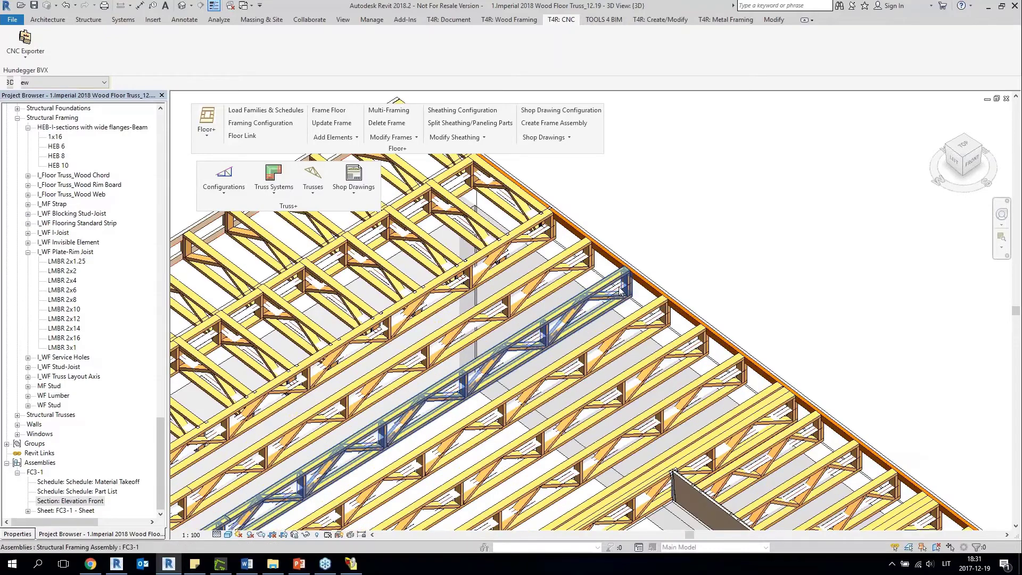
pyautogui.scroll(-3, 704, 233)
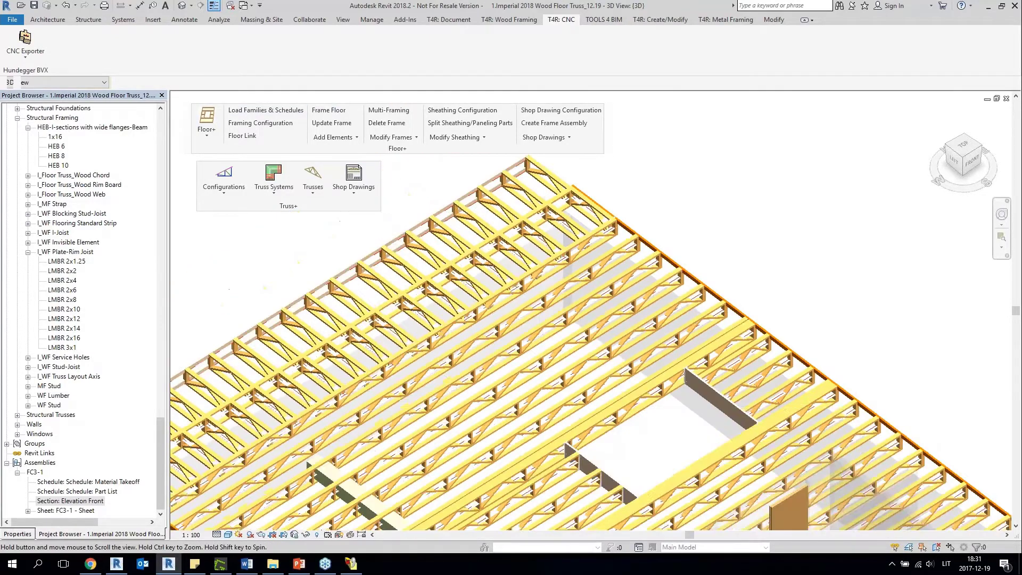
# Draw a straight model line about 228 inches long on Level 0, parallel to the trusses and clear of the floor frame.
pyautogui.moveTo(705, 233); pyautogui.dragTo(466, 352, button='middle')
pyautogui.click(47, 19)
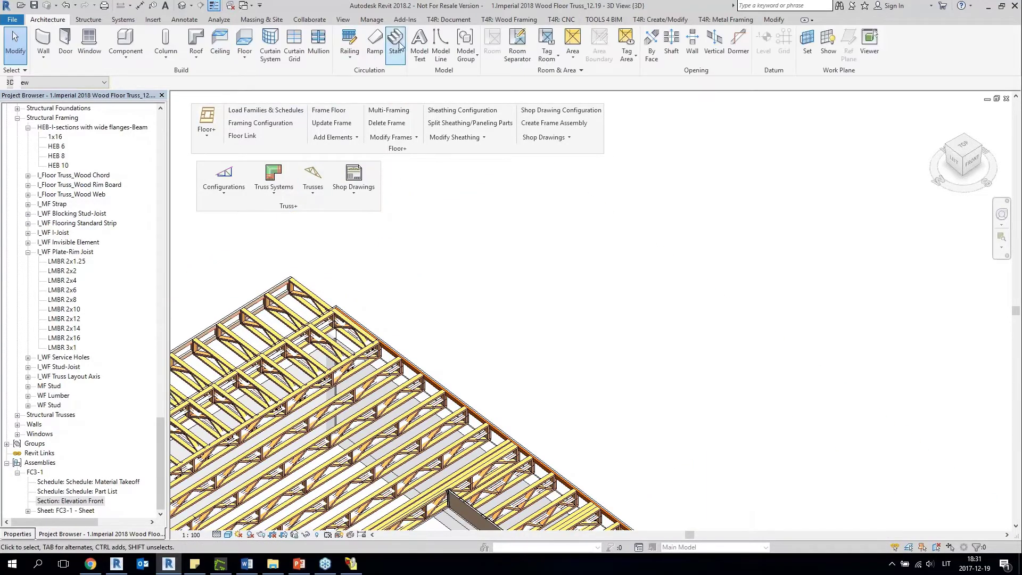
pyautogui.click(440, 42)
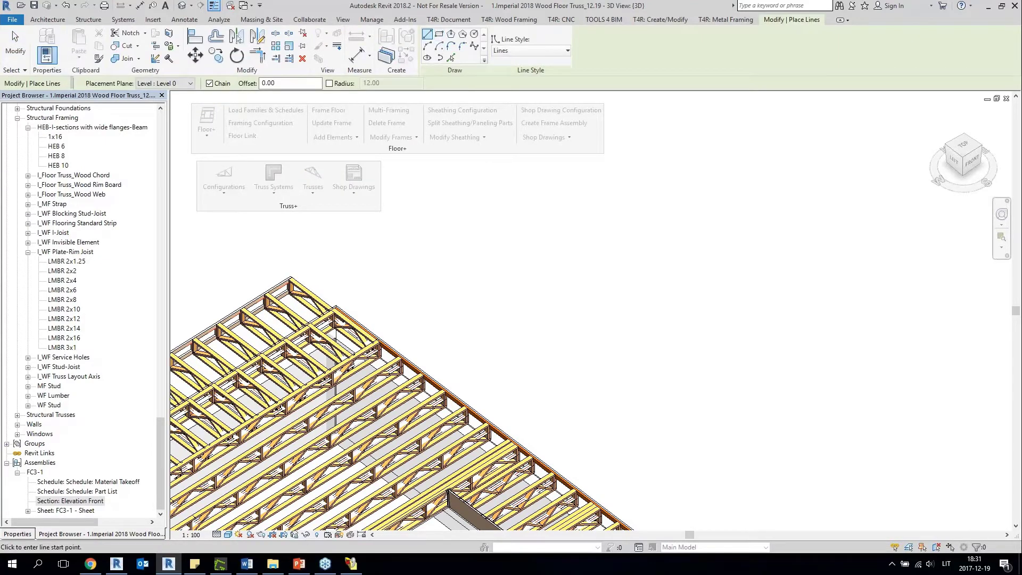
pyautogui.click(459, 311)
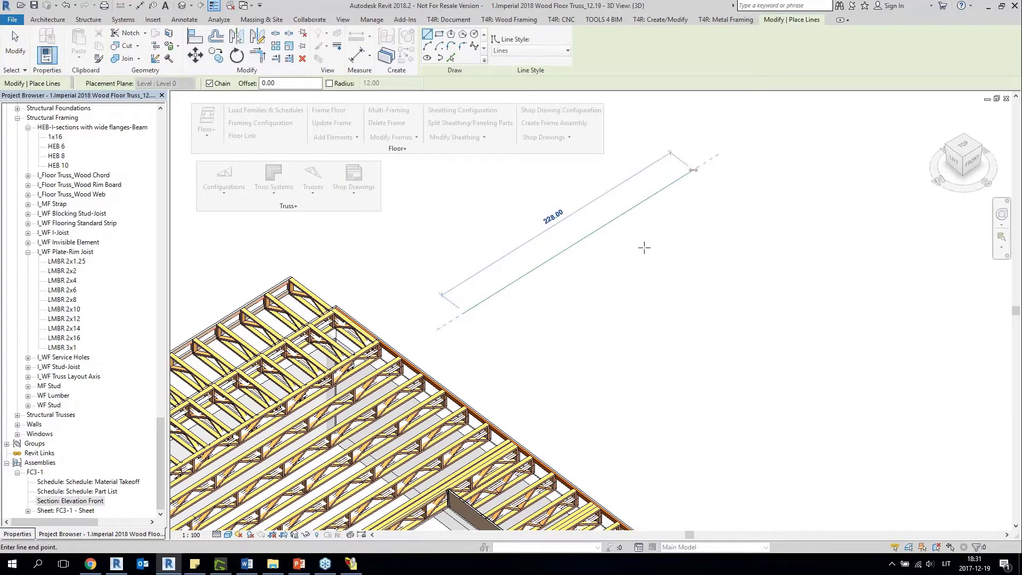
pyautogui.press('Escape')
pyautogui.press('Escape')
pyautogui.click(652, 195)
pyautogui.moveTo(702, 243); pyautogui.dragTo(624, 344, button='middle')
pyautogui.click(625, 343)
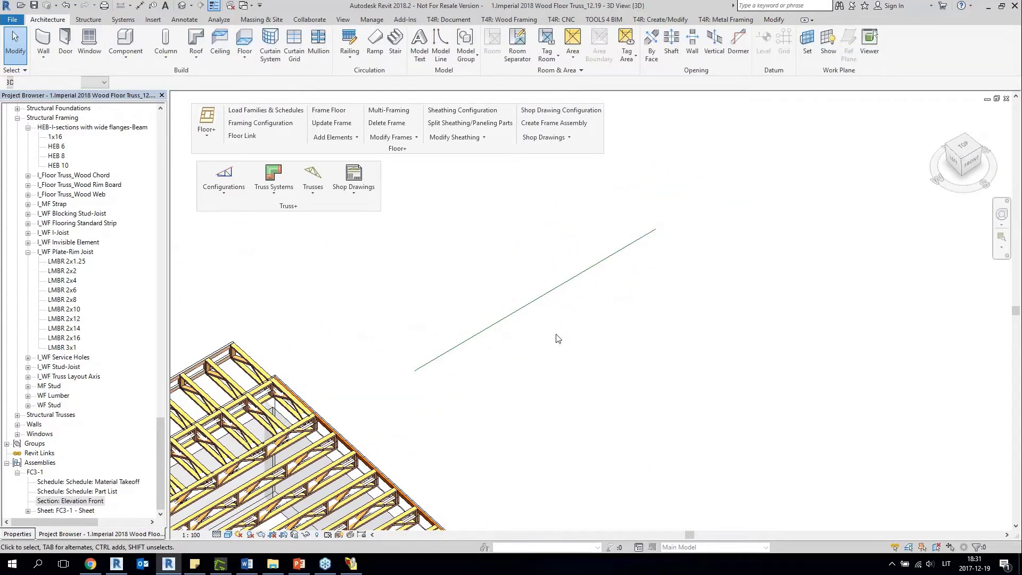
# Insert a floor common truss of family I_Truss_Common F_Truss BotBear_CalcPanel on the new model line.
pyautogui.click(548, 292)
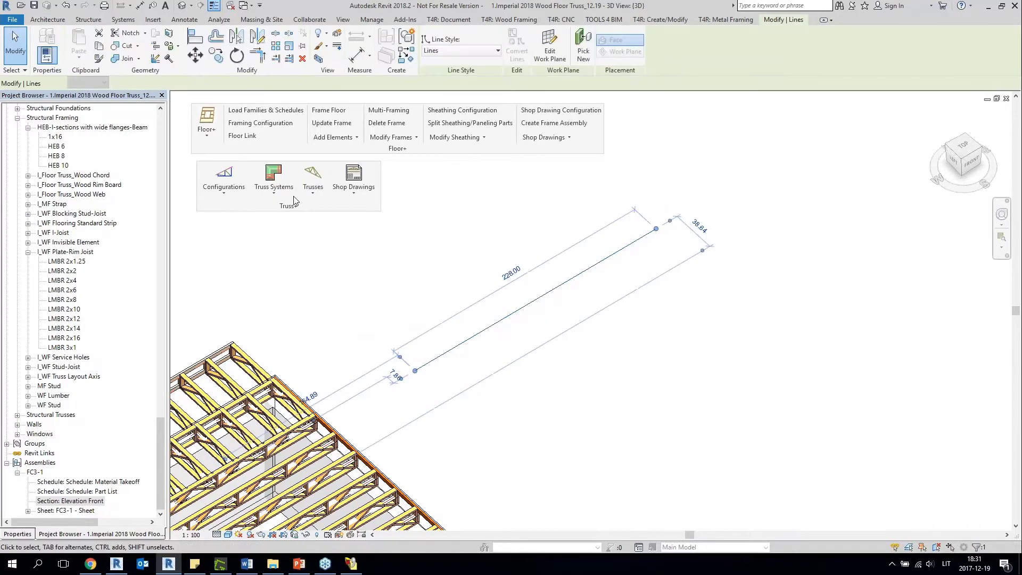
pyautogui.click(313, 179)
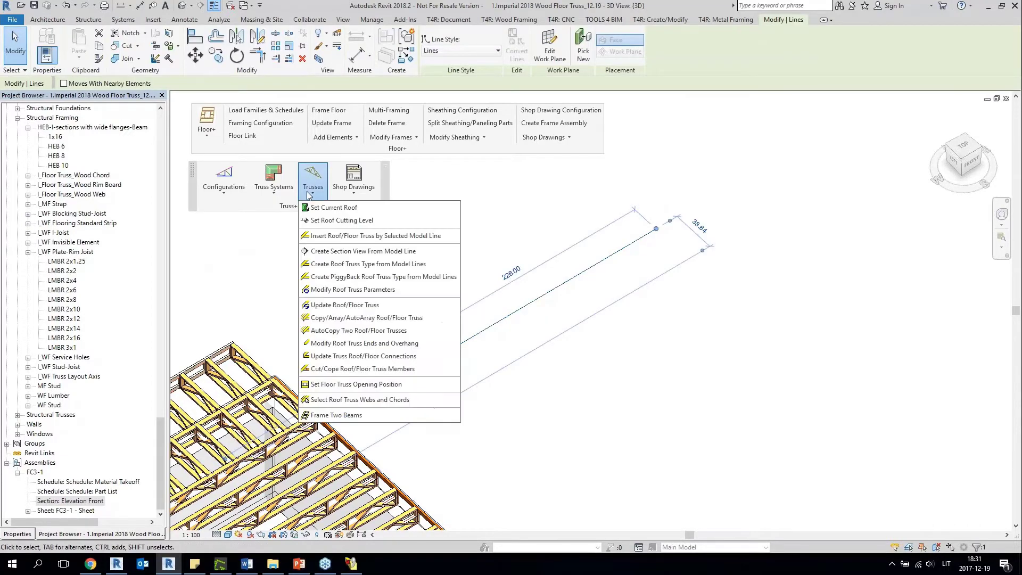
pyautogui.click(349, 235)
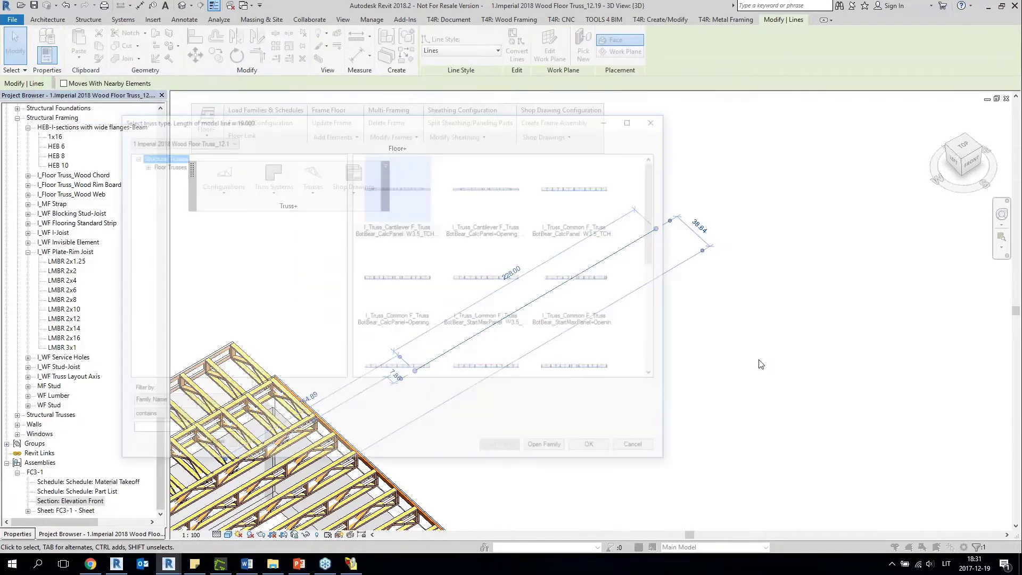
pyautogui.click(142, 164)
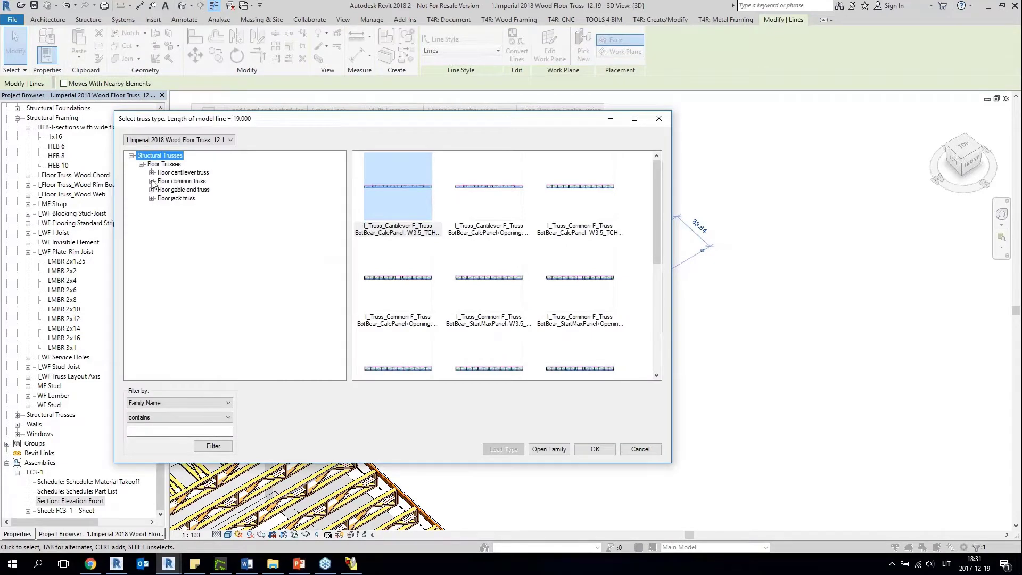
pyautogui.click(152, 181)
pyautogui.click(249, 190)
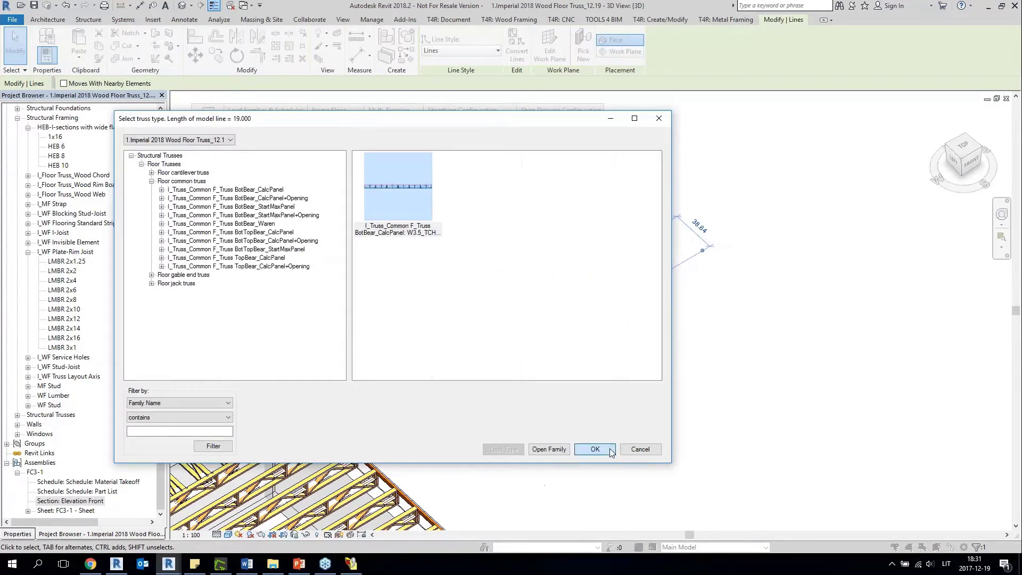
pyautogui.click(595, 449)
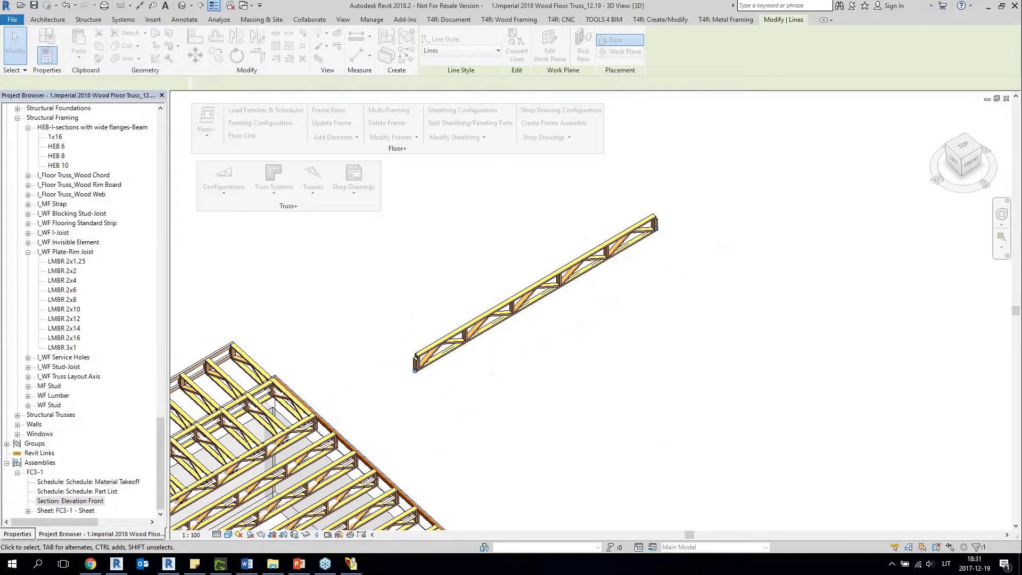
pyautogui.keyDown('shift'); pyautogui.moveTo(623, 383); pyautogui.dragTo(643, 331, button='middle'); pyautogui.keyUp('shift')
pyautogui.scroll(3, 590, 307)
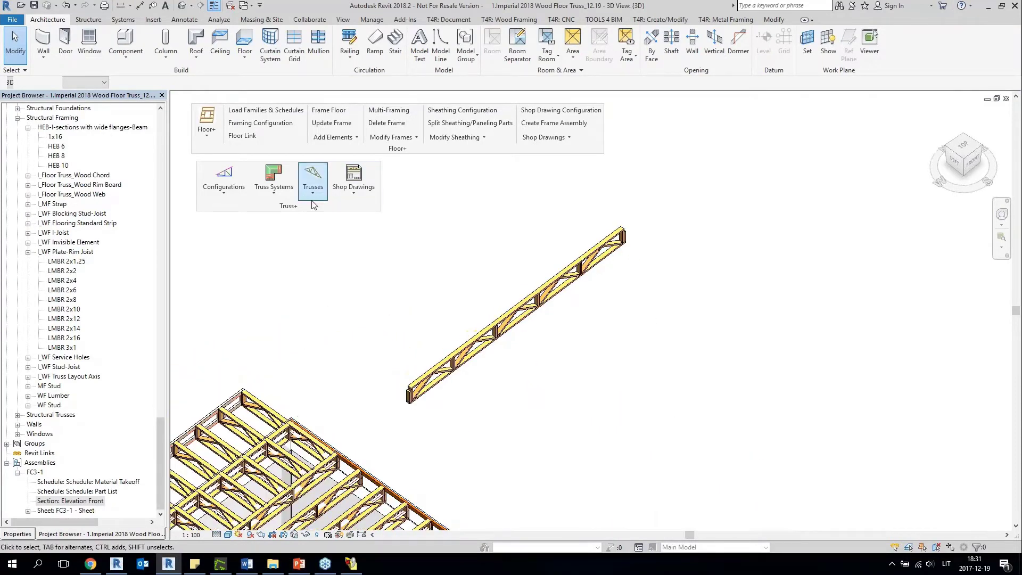
pyautogui.click(313, 191)
pyautogui.click(273, 191)
pyautogui.click(302, 354)
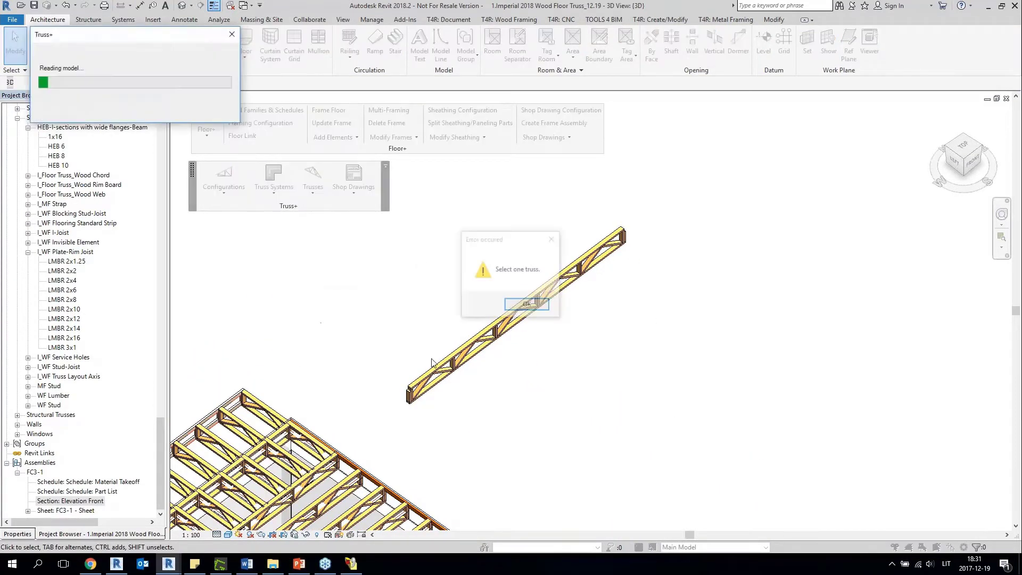
pyautogui.click(539, 304)
# Array the new truss toward its left side at 24.000 spacing to make a row of five trusses.
pyautogui.click(532, 306)
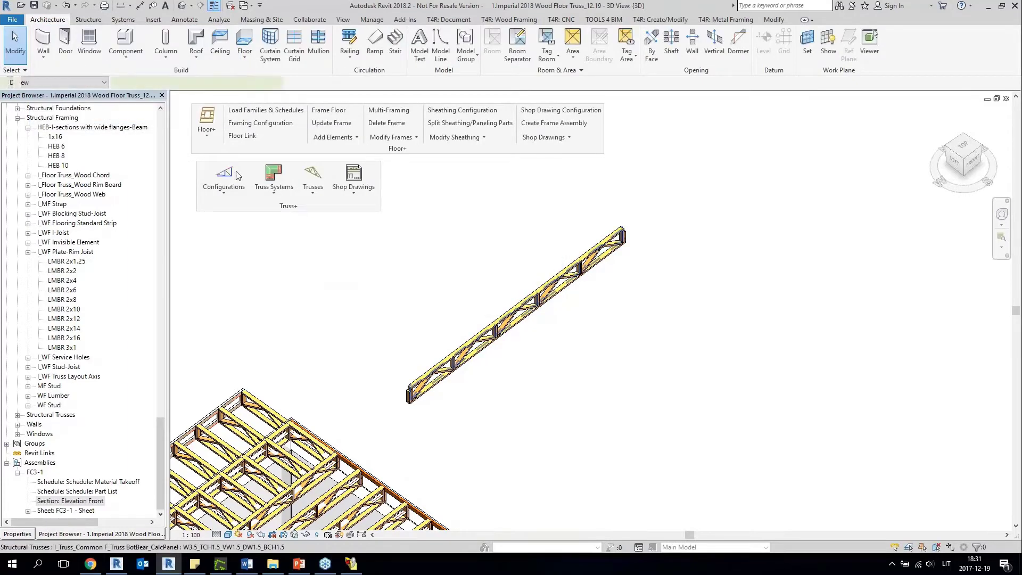
pyautogui.click(273, 183)
pyautogui.click(314, 354)
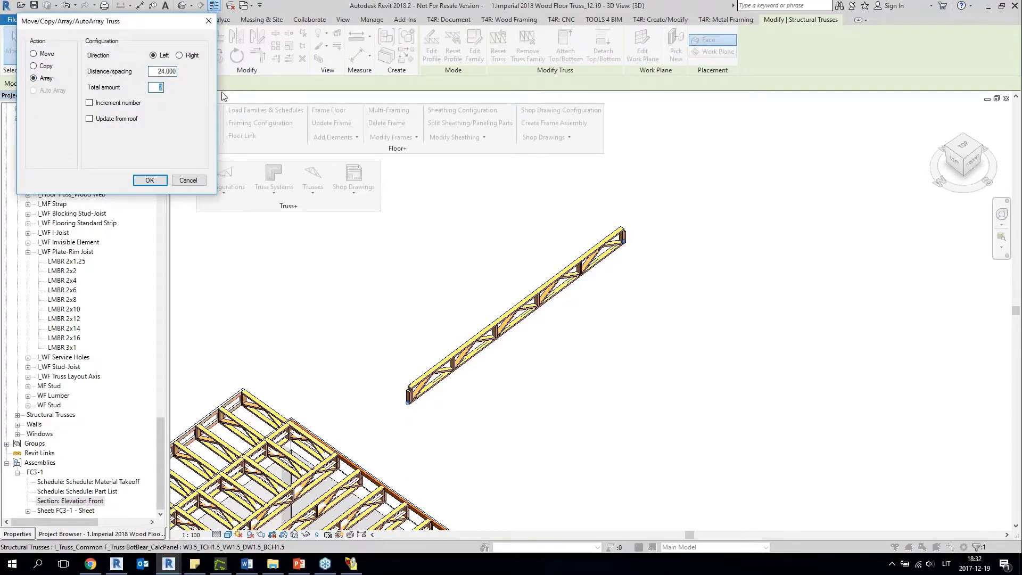
pyautogui.click(149, 180)
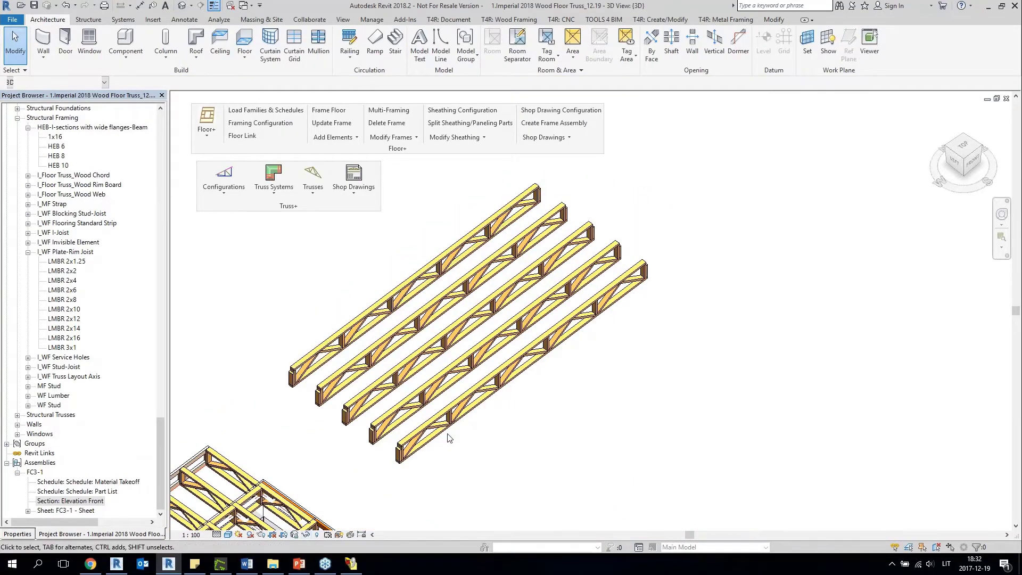
# Switch the 3D view to wireframe and move the front truss's model line out beside the truss row.
pyautogui.click(229, 534)
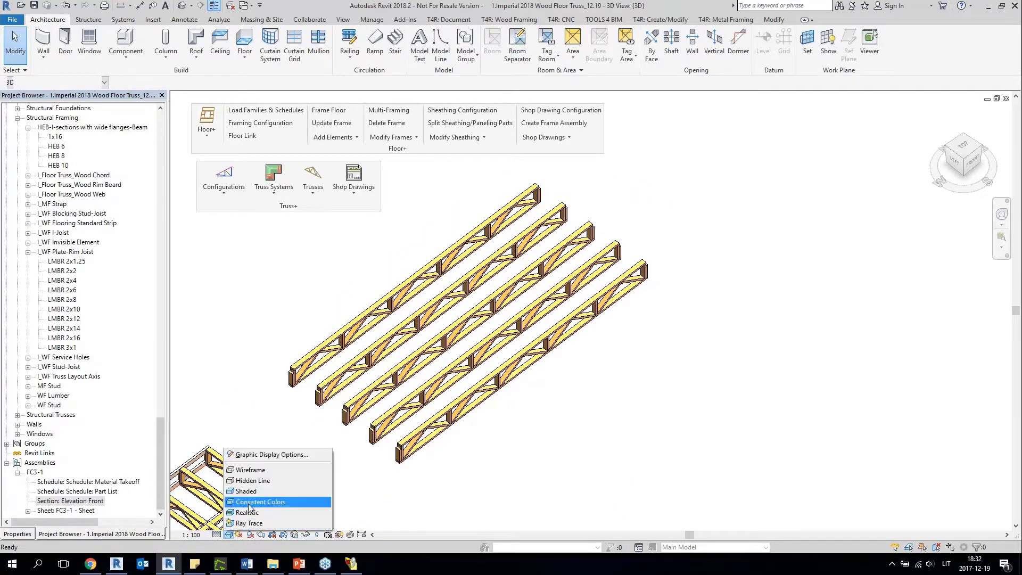
pyautogui.click(253, 481)
pyautogui.scroll(5, 417, 455)
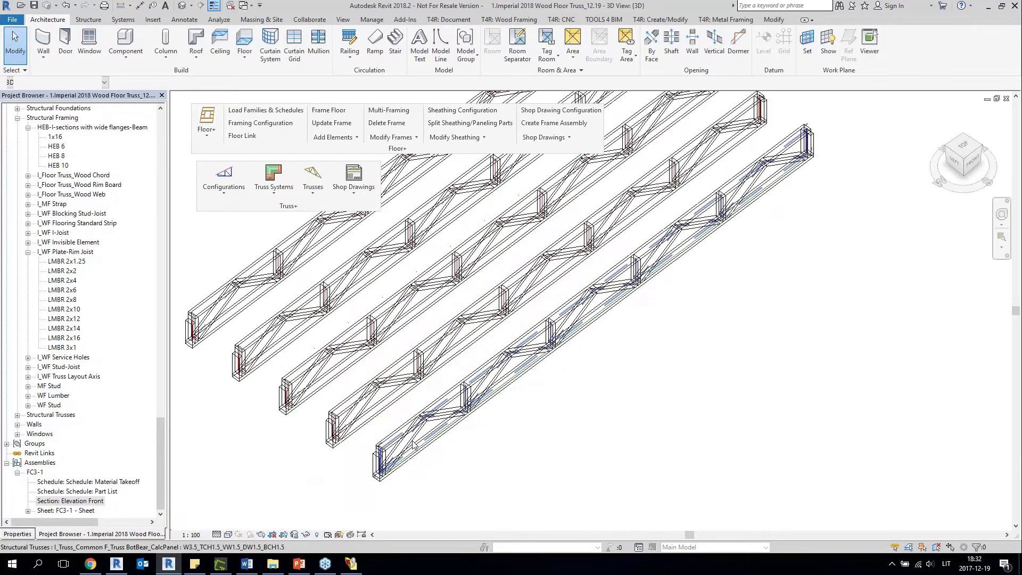
pyautogui.scroll(1, 416, 455)
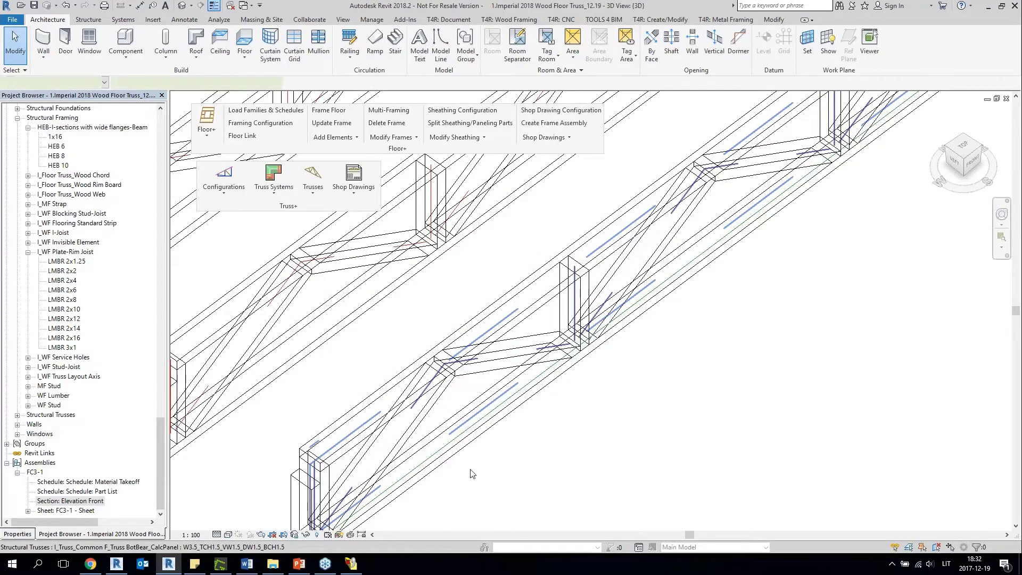
pyautogui.press('Tab')
pyautogui.click(427, 464)
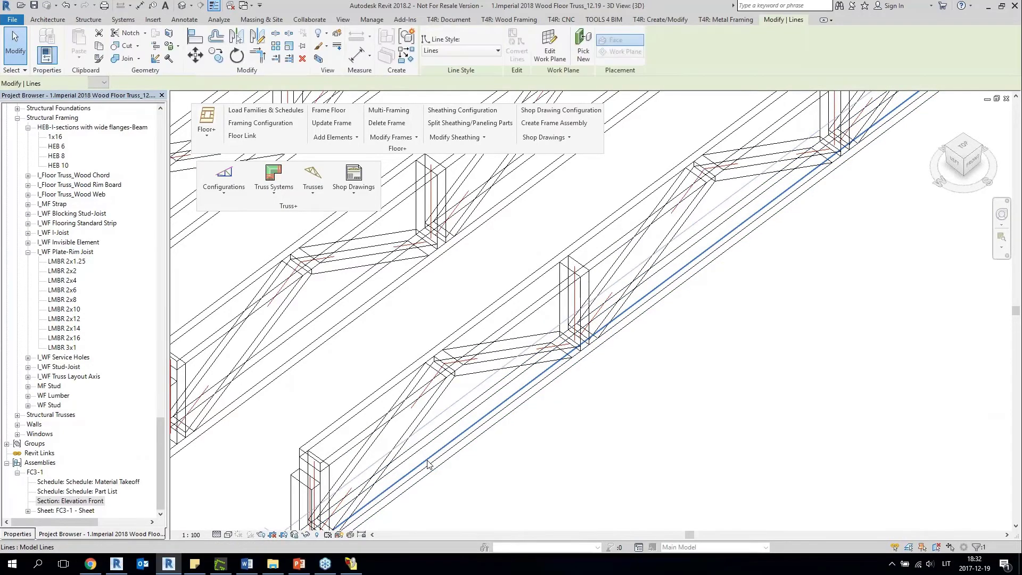
pyautogui.scroll(-4, 741, 416)
pyautogui.scroll(5, 574, 437)
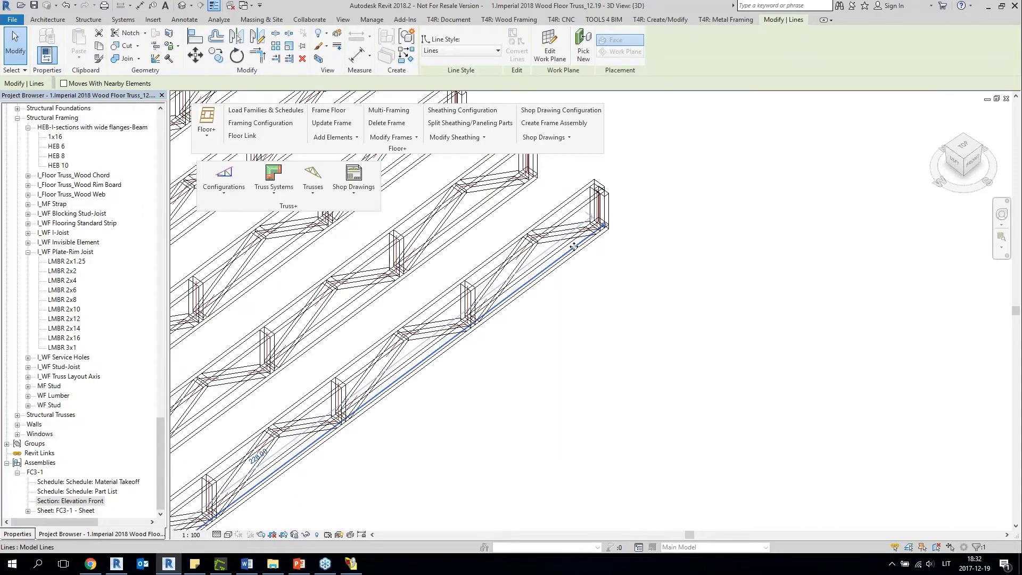
pyautogui.moveTo(574, 246); pyautogui.dragTo(836, 311)
pyautogui.scroll(-4, 665, 320)
pyautogui.click(836, 310)
# Stretch the far end of the moved model line to lengthen it to 348.00.
pyautogui.moveTo(836, 310); pyautogui.dragTo(709, 344, button='middle')
pyautogui.click(696, 299)
pyautogui.scroll(1, 696, 298)
pyautogui.moveTo(696, 299); pyautogui.dragTo(617, 363, button='middle')
pyautogui.moveTo(636, 344); pyautogui.dragTo(723, 279)
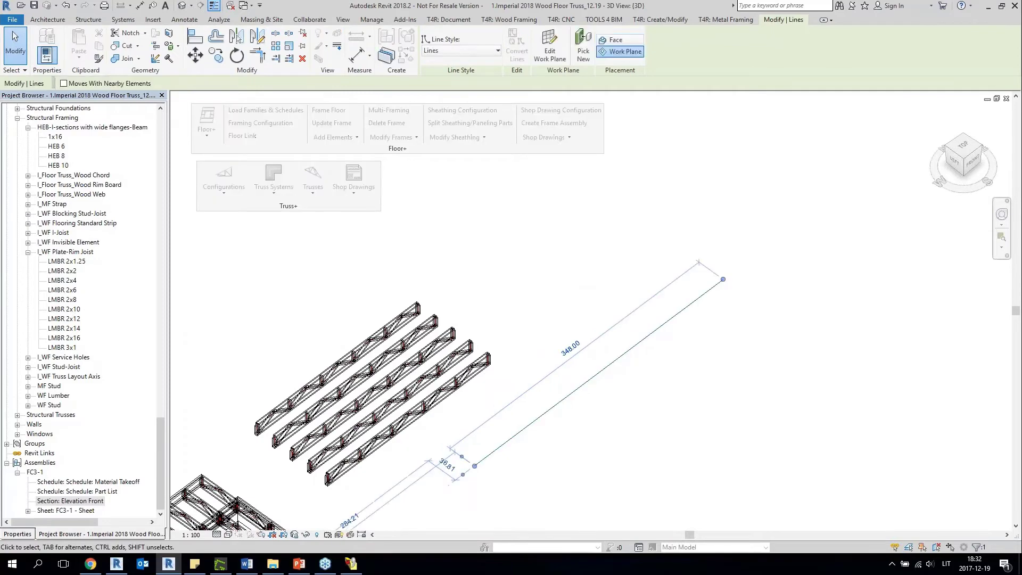
pyautogui.press('Escape')
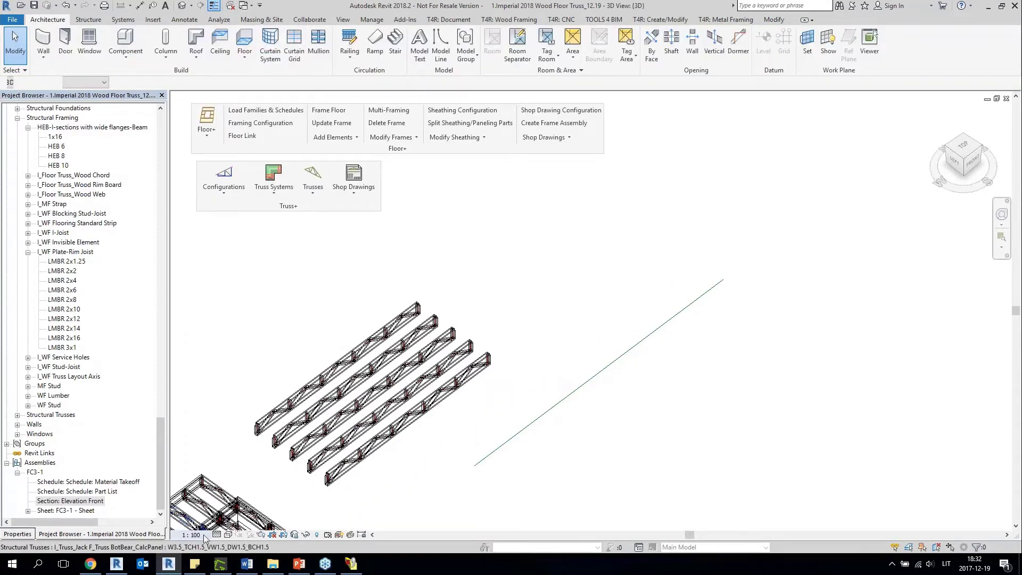
# Set the 3D view's visual style back to Shaded.
pyautogui.click(228, 535)
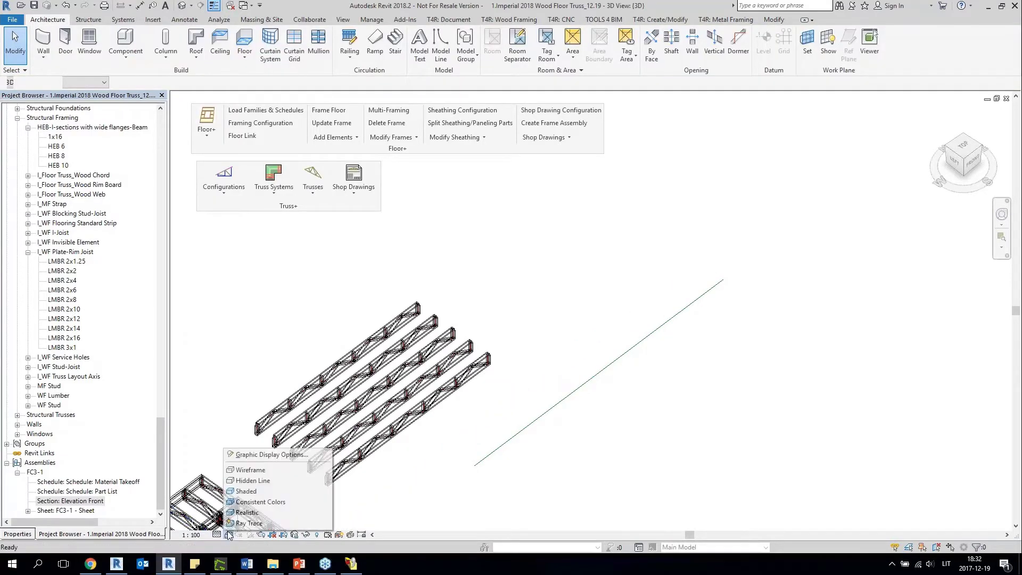
pyautogui.click(251, 492)
pyautogui.moveTo(720, 425); pyautogui.dragTo(738, 365, button='middle')
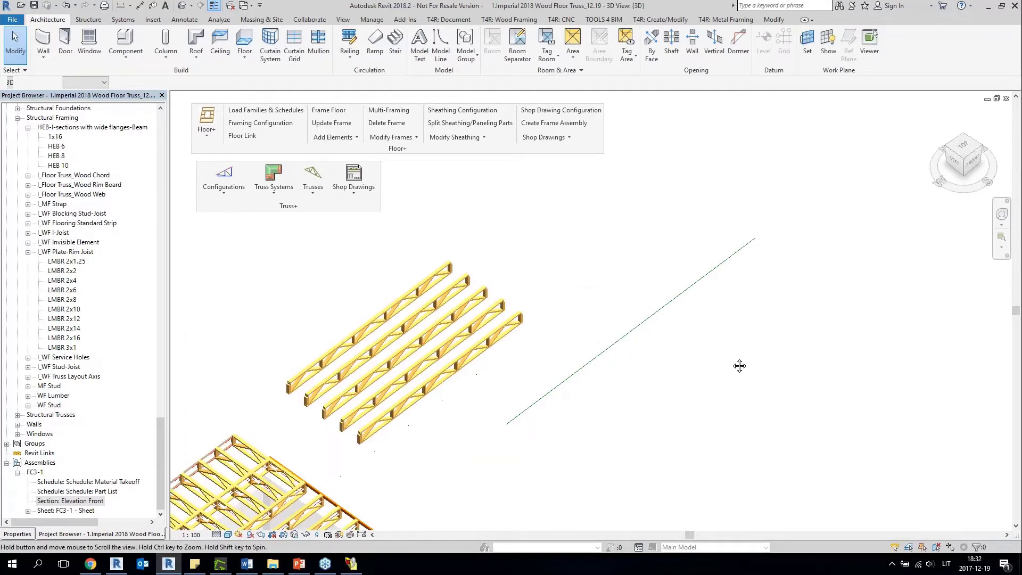
# Update the front truss of the row from its moved and lengthened model line with Update Roof/Floor Truss.
pyautogui.click(420, 379)
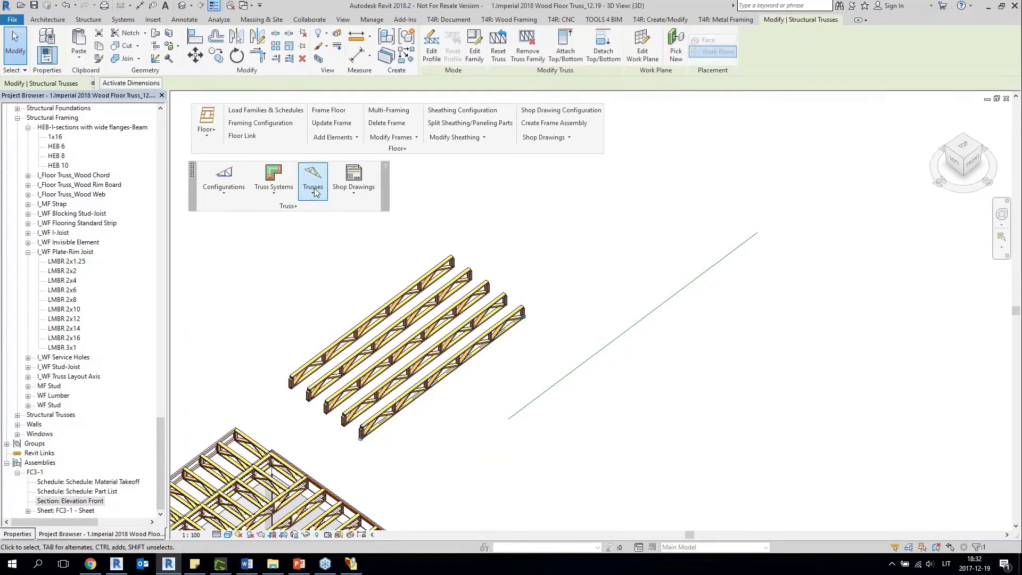
pyautogui.click(314, 189)
pyautogui.click(344, 306)
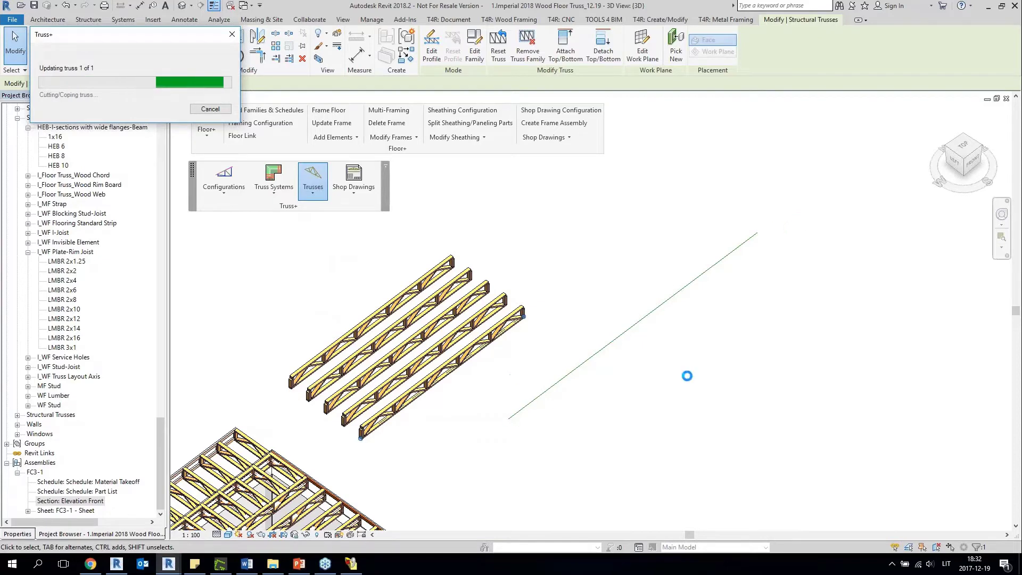
# Update the four remaining trusses of the separate row with Update Roof/Floor Truss so they follow their model lines.
pyautogui.click(691, 336)
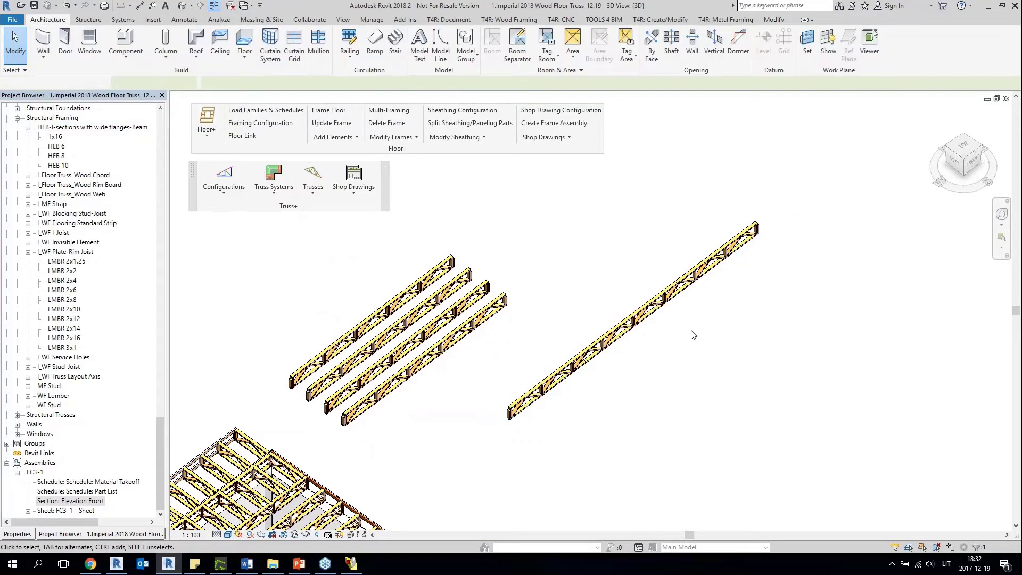
pyautogui.scroll(3, 694, 331)
pyautogui.scroll(-3, 694, 332)
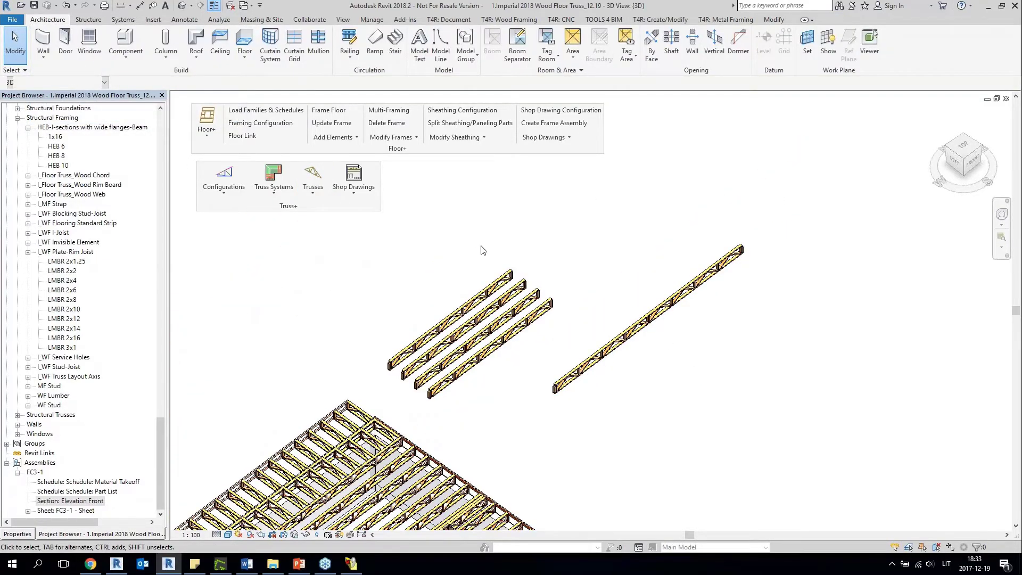
pyautogui.moveTo(482, 251); pyautogui.dragTo(436, 345)
pyautogui.click(313, 180)
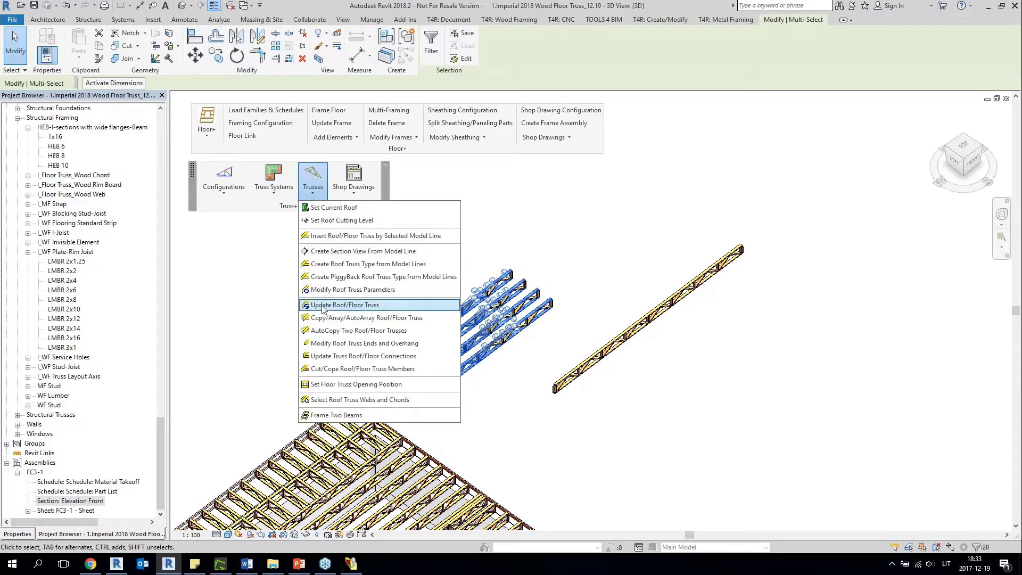
pyautogui.click(323, 307)
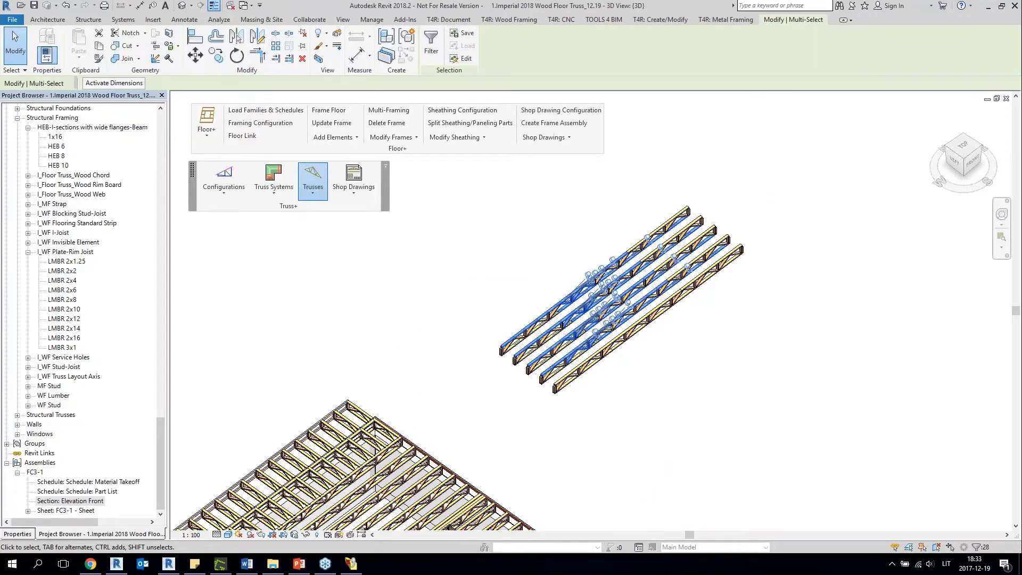
pyautogui.keyDown('shift'); pyautogui.moveTo(731, 345); pyautogui.dragTo(662, 266, button='middle'); pyautogui.keyUp('shift')
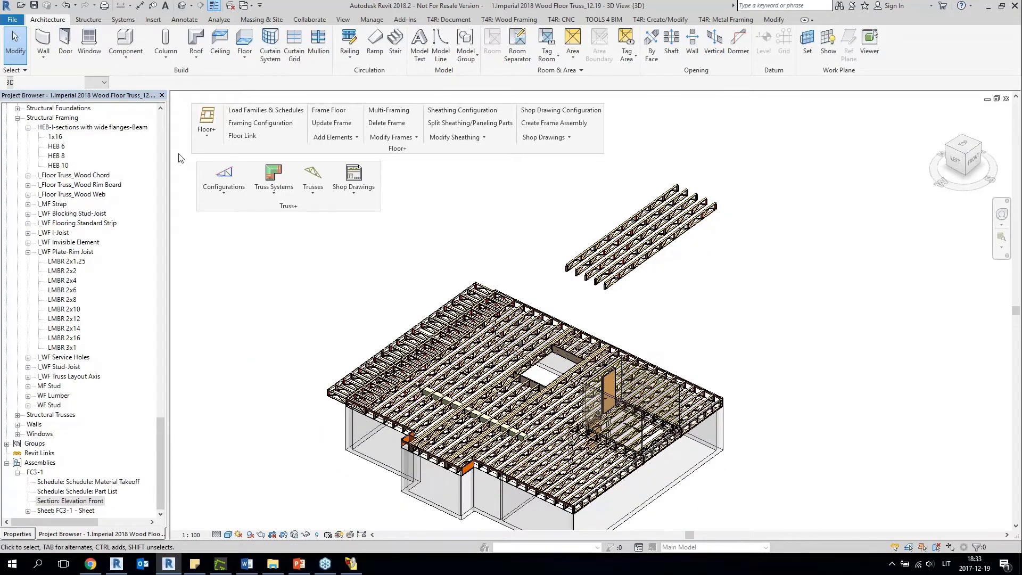
pyautogui.keyDown('shift'); pyautogui.moveTo(559, 371); pyautogui.dragTo(685, 279, button='middle'); pyautogui.keyUp('shift')
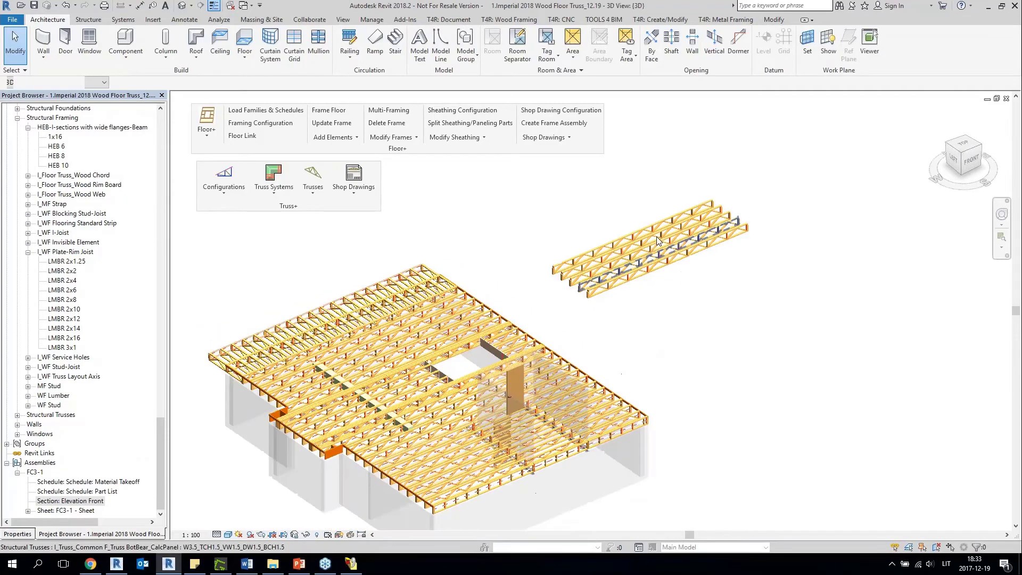
pyautogui.scroll(3, 656, 236)
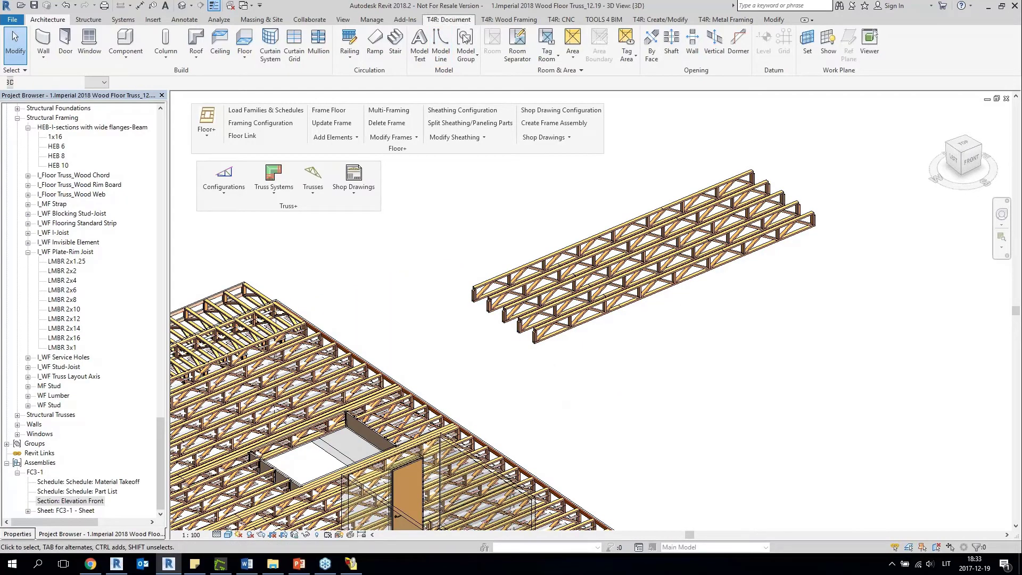
pyautogui.scroll(-3, 383, 283)
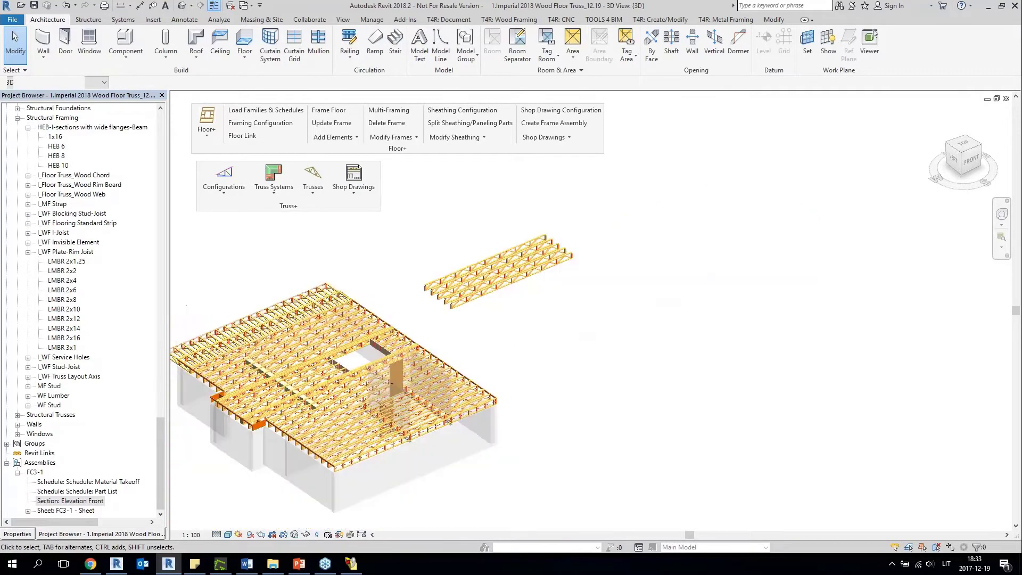
pyautogui.keyDown('shift'); pyautogui.moveTo(385, 285); pyautogui.dragTo(432, 363, button='middle'); pyautogui.keyUp('shift')
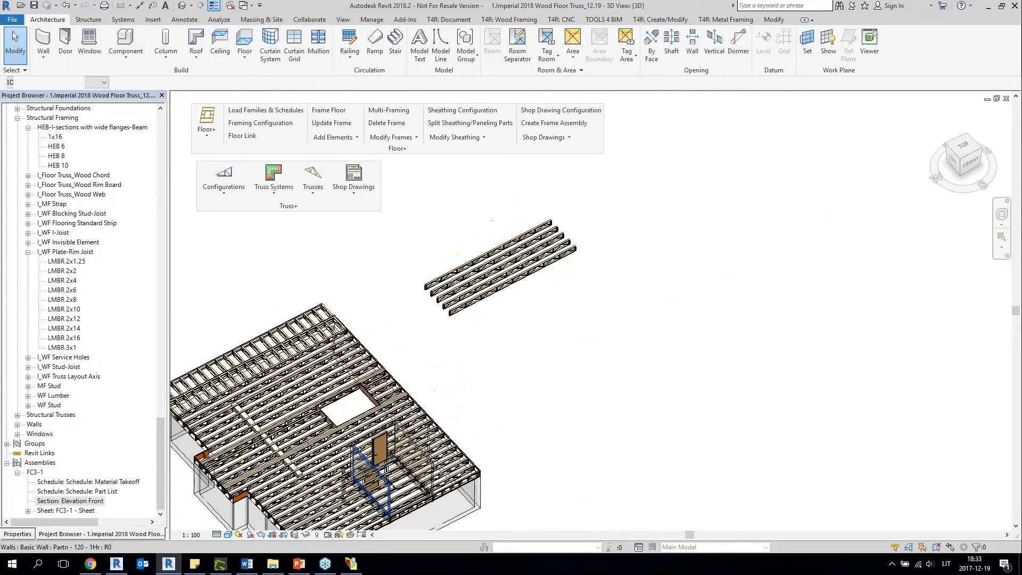
# Switch to the Wood Framing presentation in PowerPoint and start the slide show from slide 7, "ONE Shortcut to ALL Trials, Tools, Updates, and more...".
pyautogui.moveTo(301, 569)
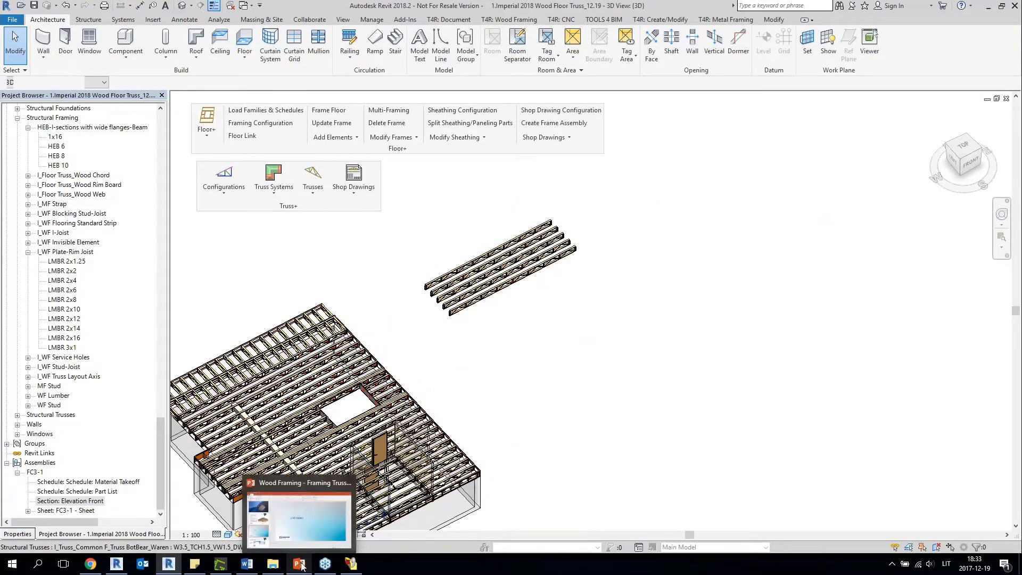
pyautogui.click(309, 533)
pyautogui.click(118, 503)
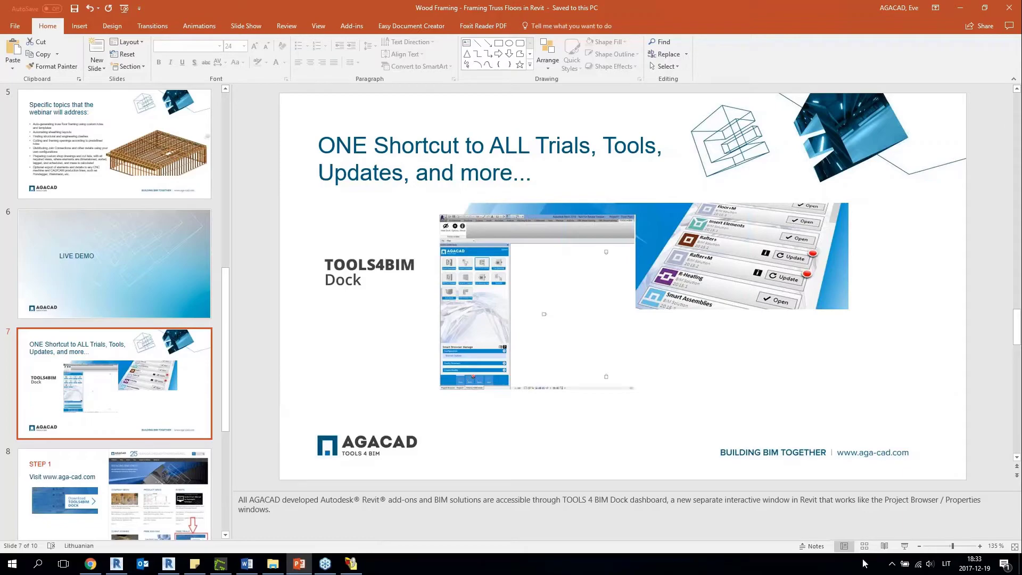
pyautogui.click(906, 550)
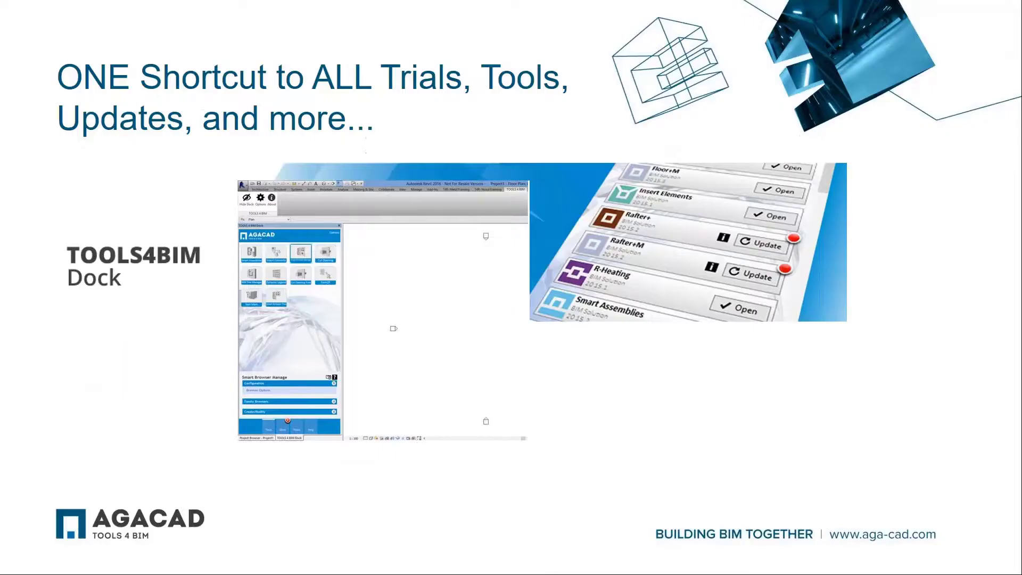